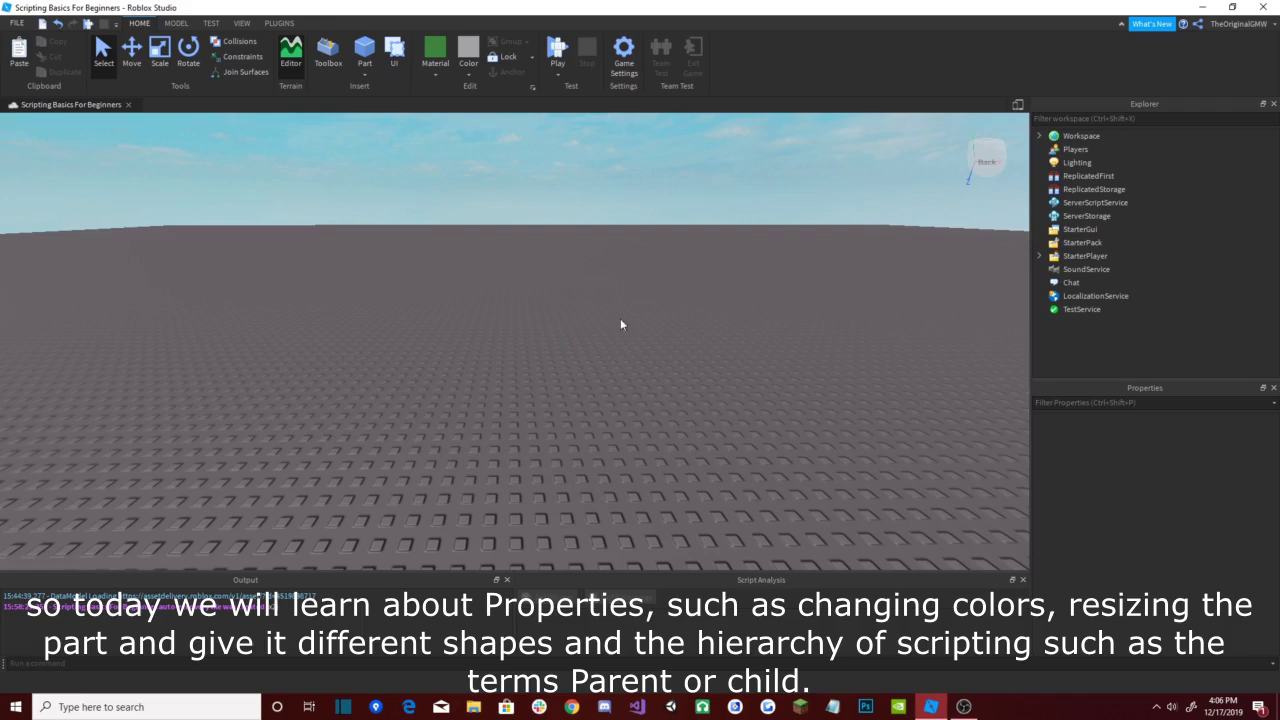
# Step: Dock the Properties window beneath the Explorer window, leaving Explorer the larger share of the space
pyautogui.moveTo(1127, 383); pyautogui.dragTo(1129, 381)
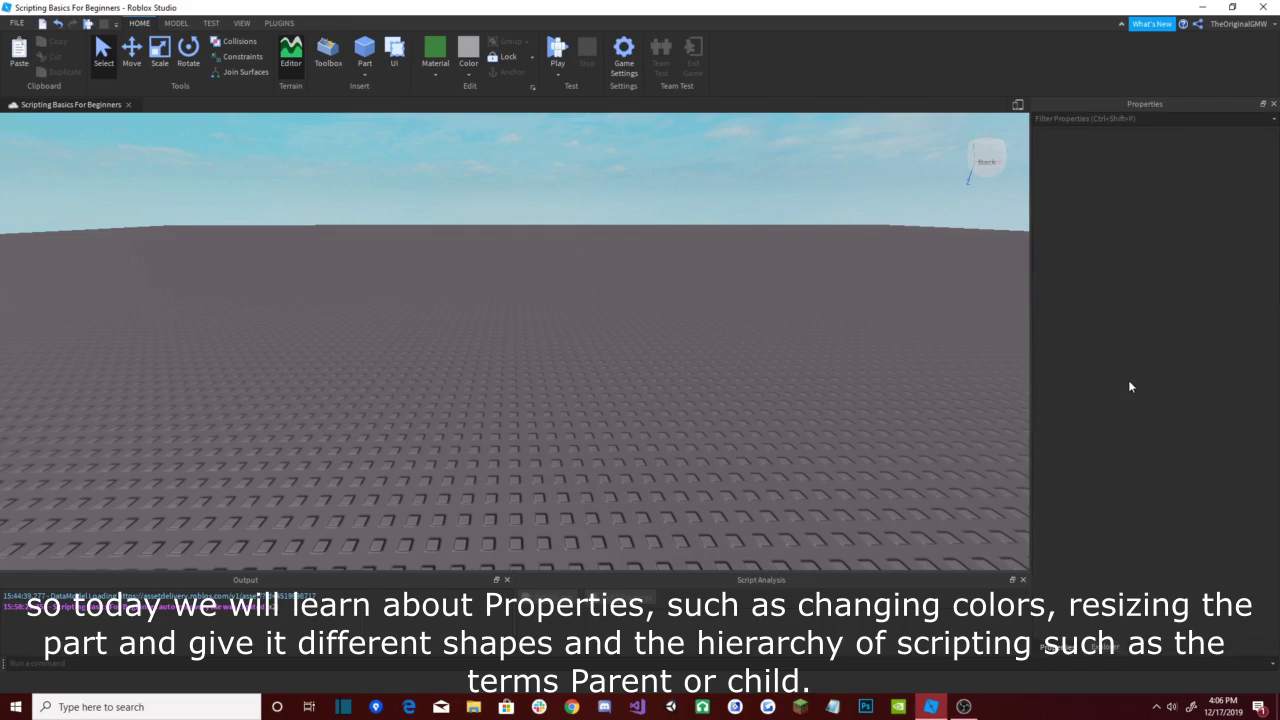
pyautogui.moveTo(1112, 104); pyautogui.dragTo(1130, 585)
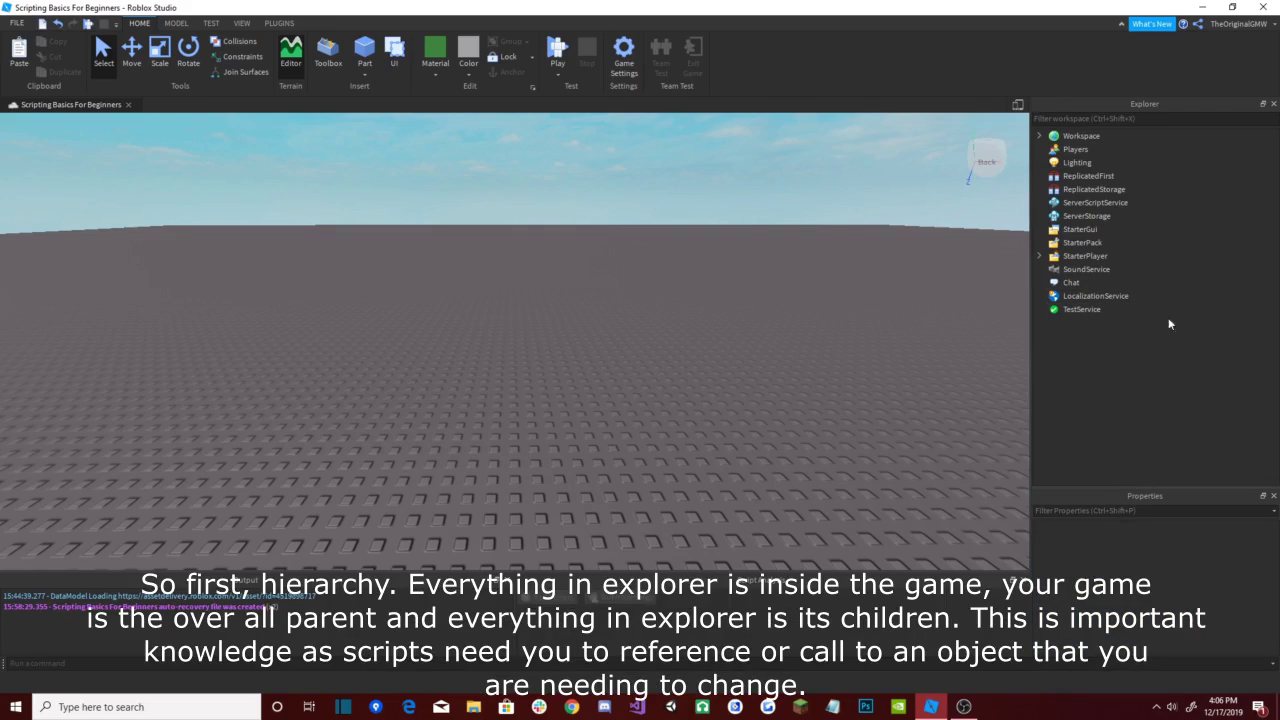
# Step: Highlight the services listed in the Explorer hierarchy to examine the children of the game
pyautogui.moveTo(1193, 355); pyautogui.dragTo(981, 95)
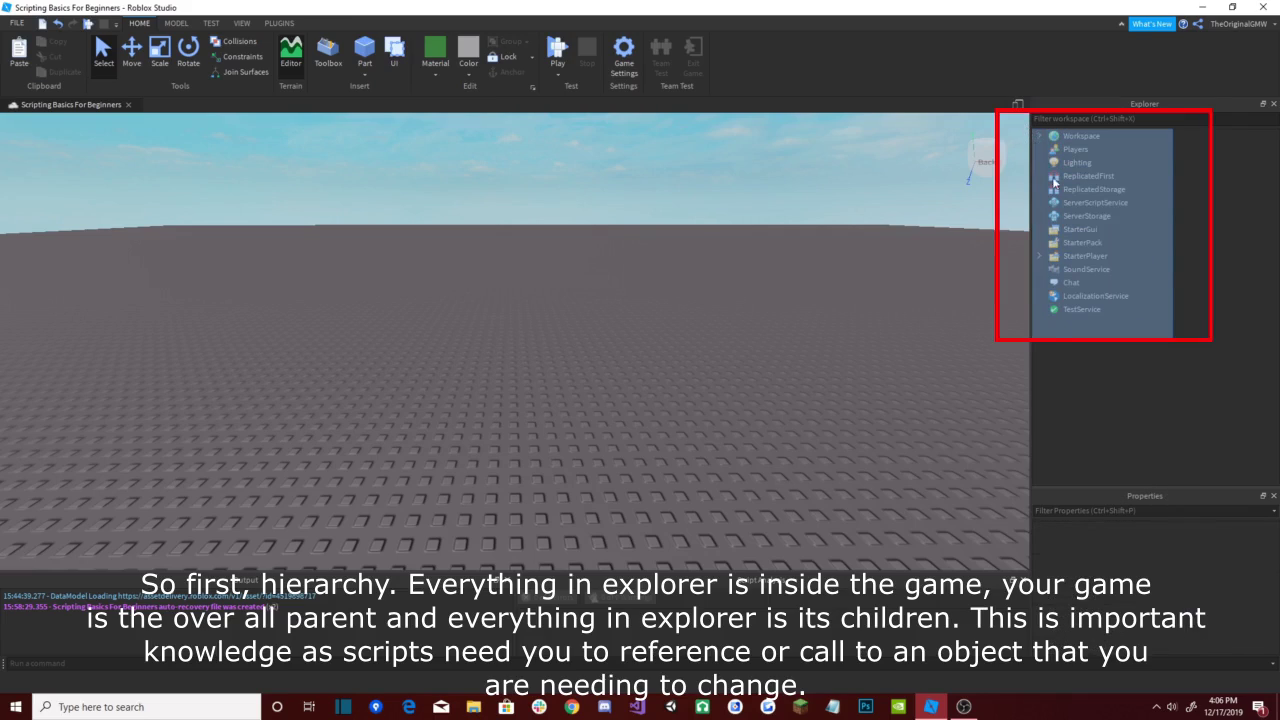
pyautogui.moveTo(1053, 178)
pyautogui.mouseDown()
pyautogui.moveTo(1040, 161)
pyautogui.moveTo(1038, 188)
pyautogui.moveTo(1059, 149)
pyautogui.moveTo(1065, 159)
pyautogui.mouseUp()
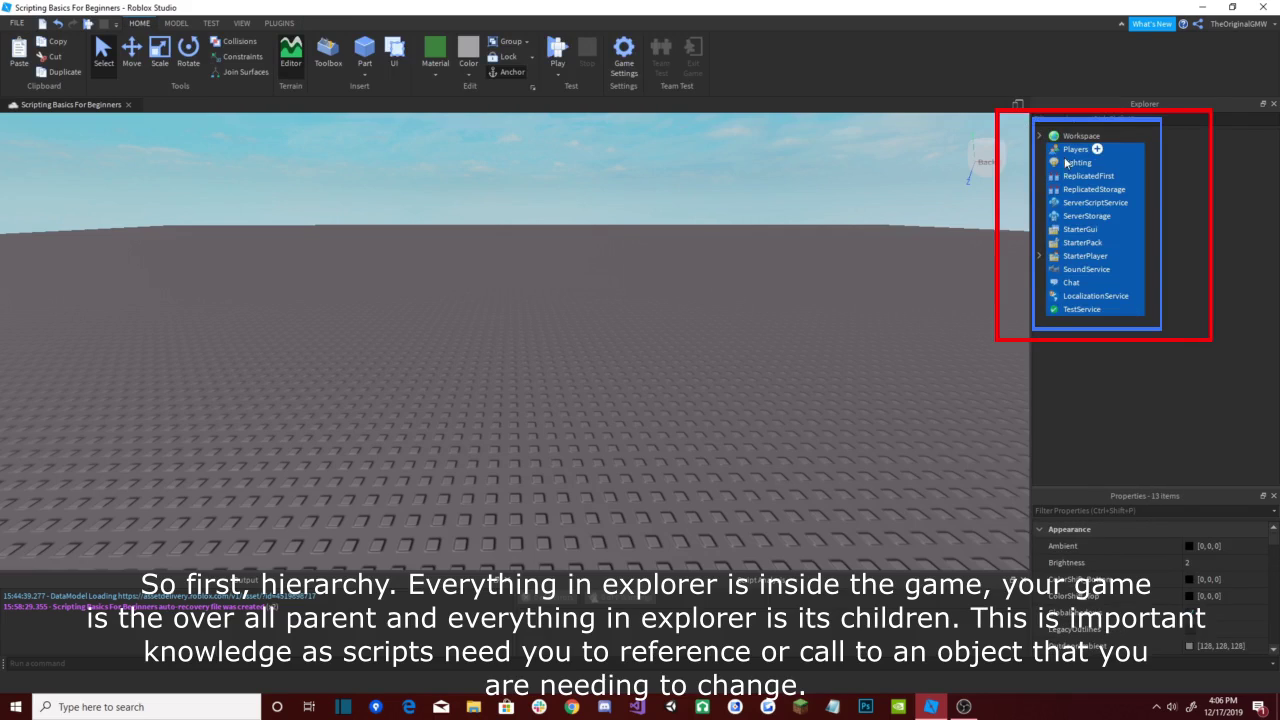
pyautogui.click(1109, 342)
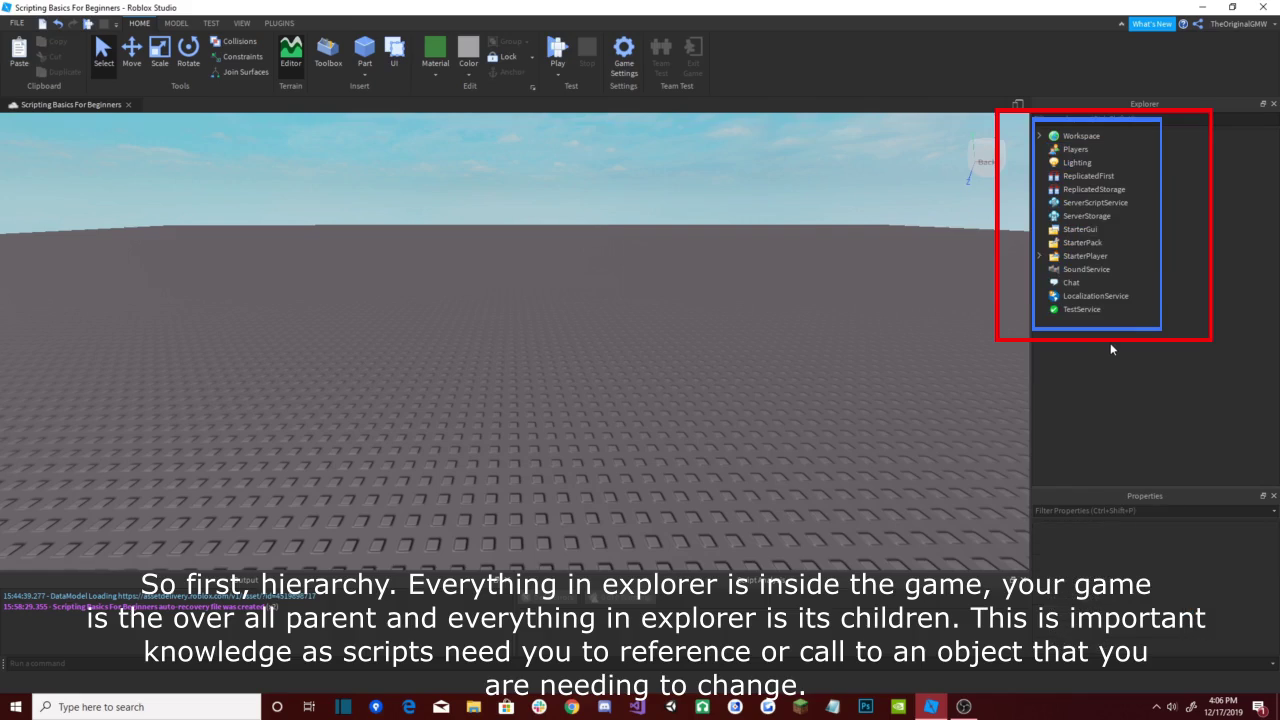
pyautogui.click(1070, 310)
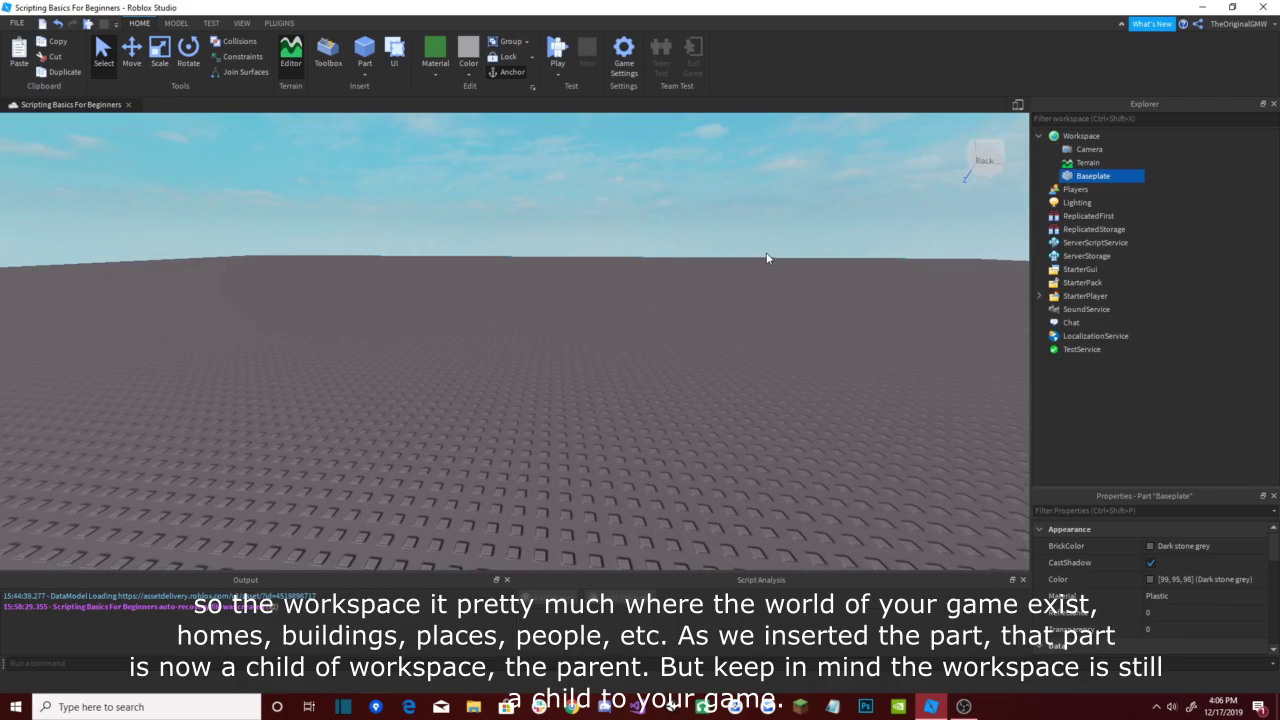
# Step: Insert a block part into Workspace and focus the camera on it
pyautogui.click(891, 247)
pyautogui.moveTo(891, 247); pyautogui.dragTo(891, 247, button='right')
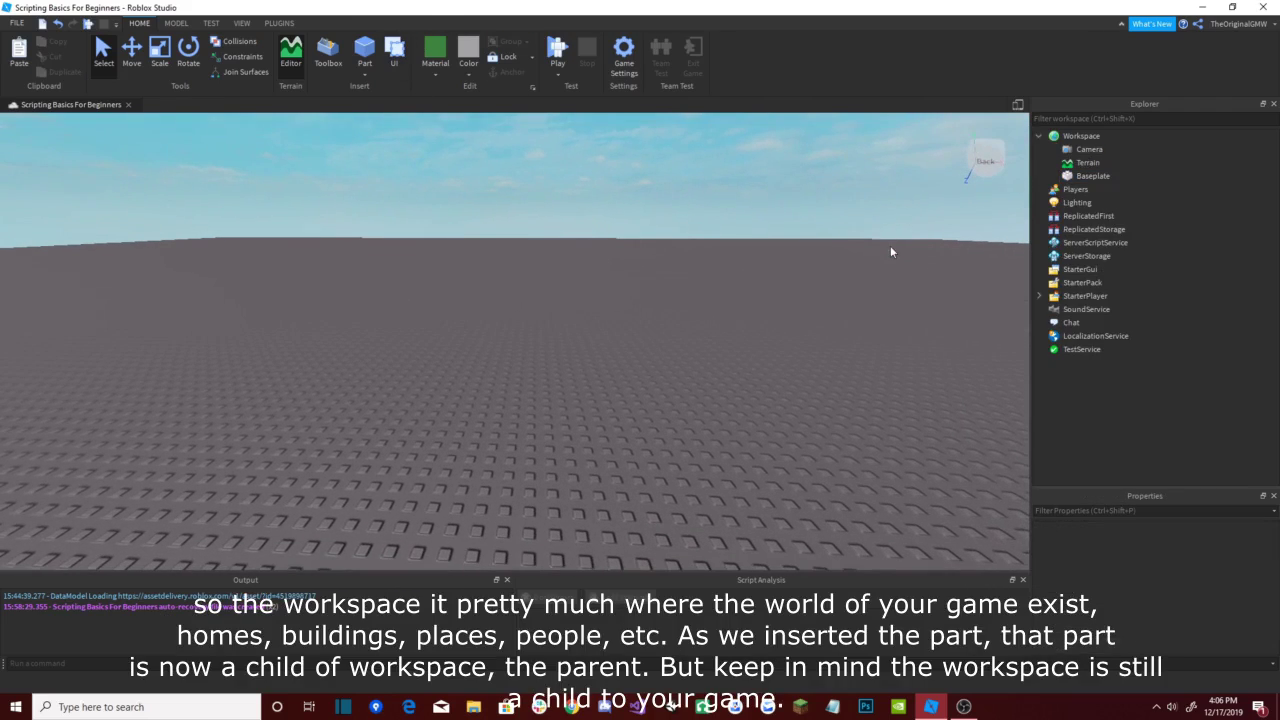
pyautogui.click(365, 55)
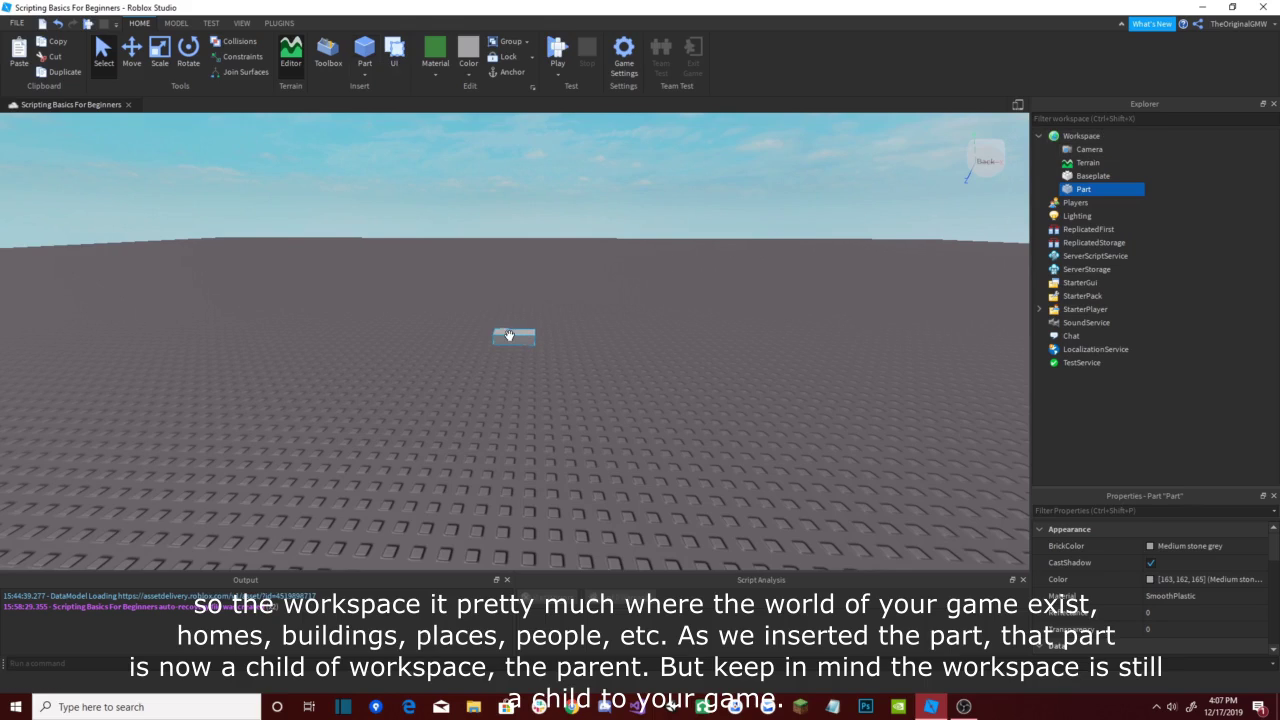
pyautogui.press('f')
pyautogui.moveTo(612, 349); pyautogui.dragTo(672, 329, button='right')
pyautogui.scroll(-3, 612, 349)
pyautogui.click(674, 329)
pyautogui.scroll(2, 673, 329)
pyautogui.click(534, 370)
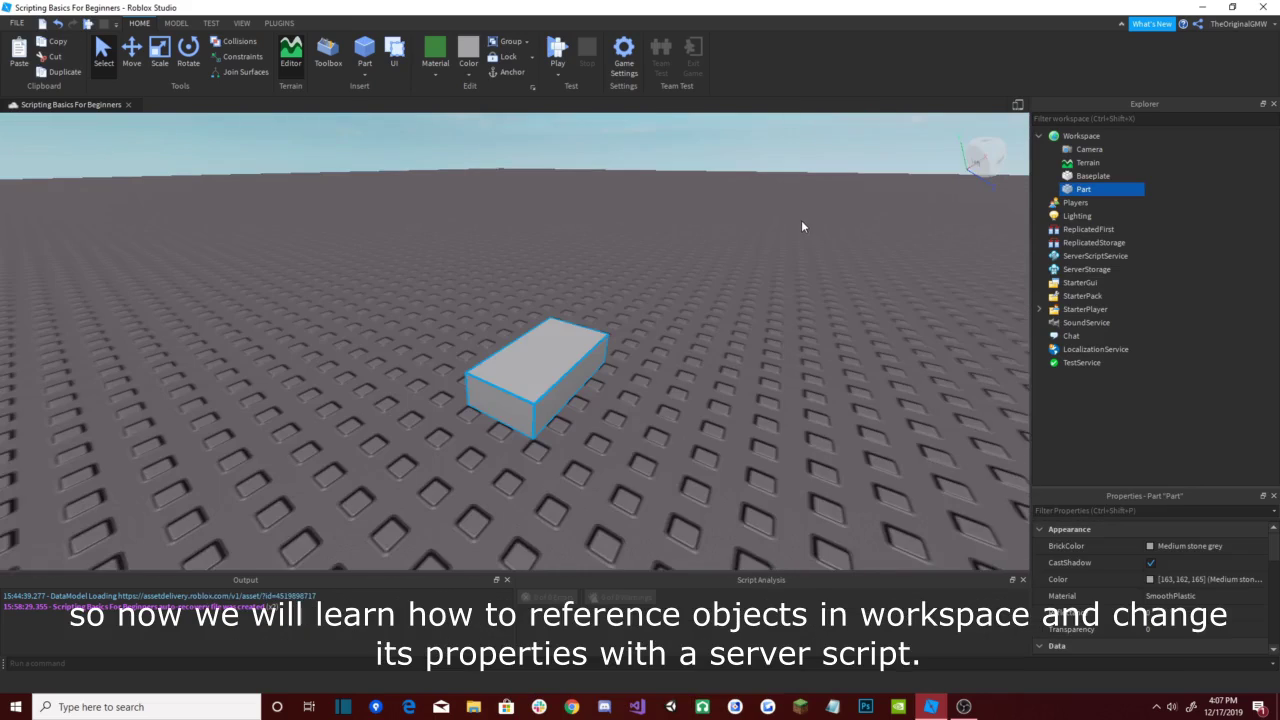
# Step: Insert a new Script into ServerScriptService
pyautogui.moveTo(801, 221); pyautogui.dragTo(805, 222, button='right')
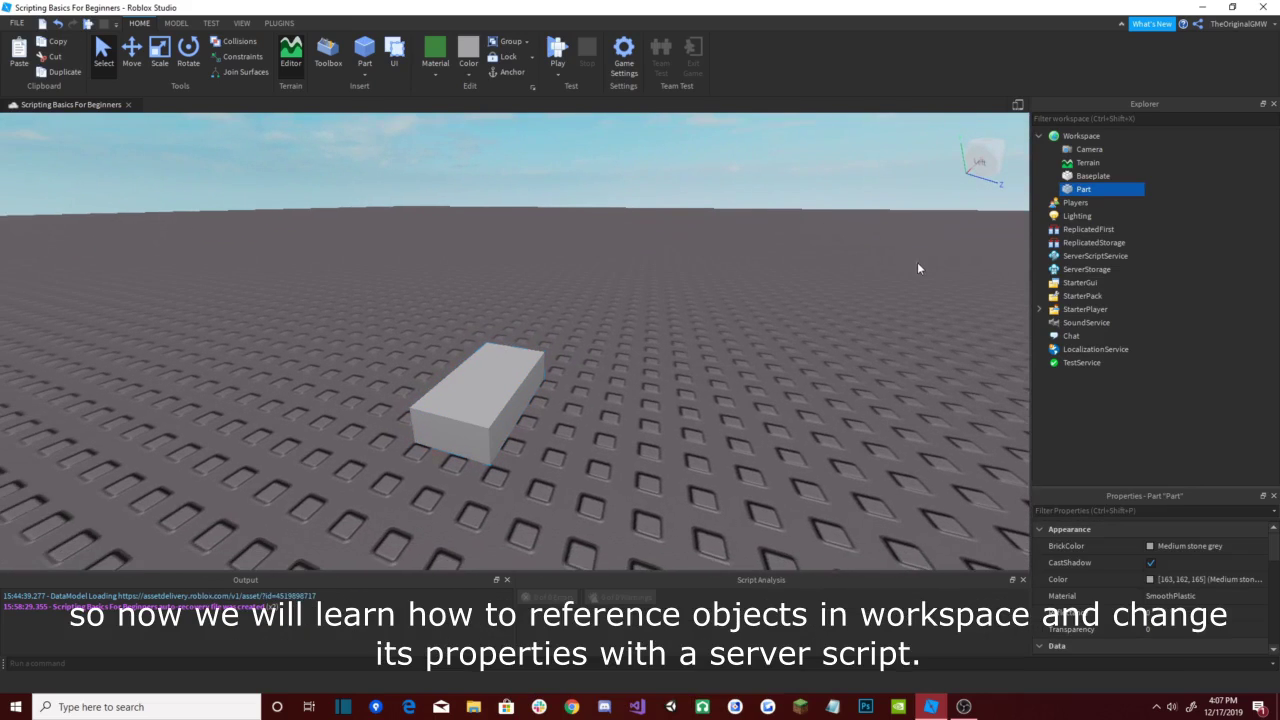
pyautogui.click(1080, 296)
pyautogui.rightClick(1064, 299)
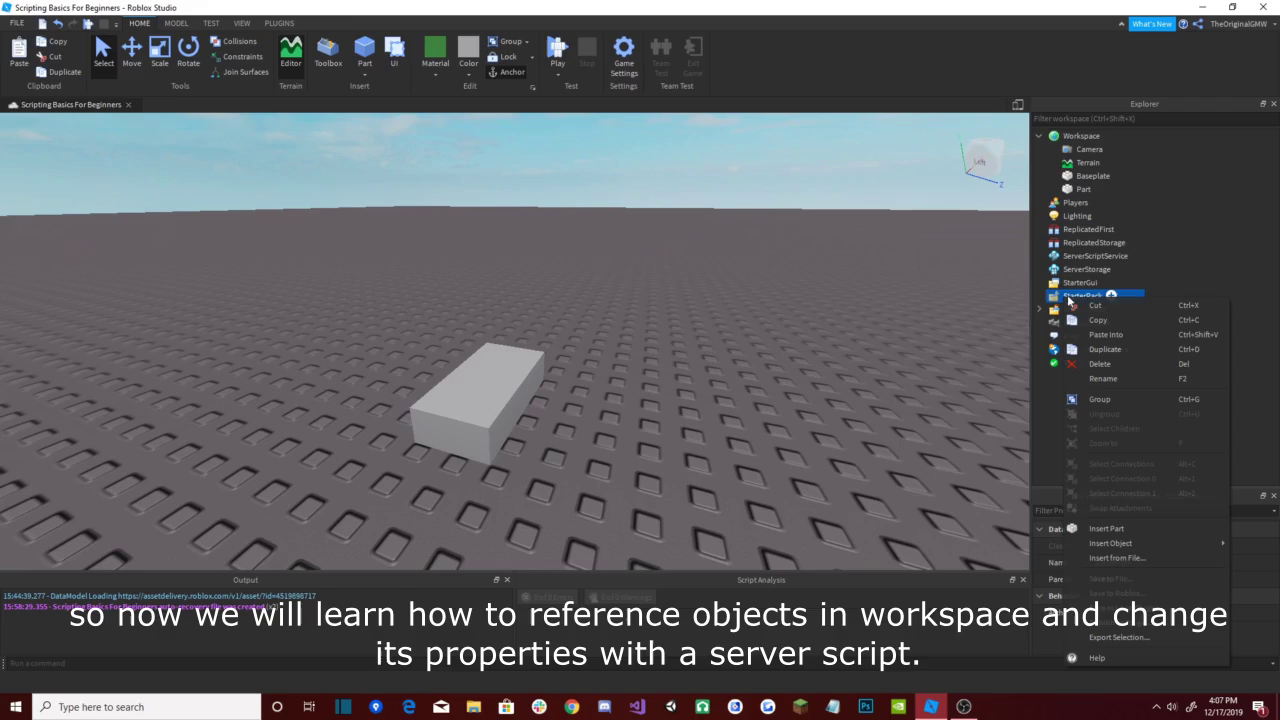
pyautogui.rightClick(1072, 141)
pyautogui.rightClick(1060, 266)
pyautogui.rightClick(1064, 257)
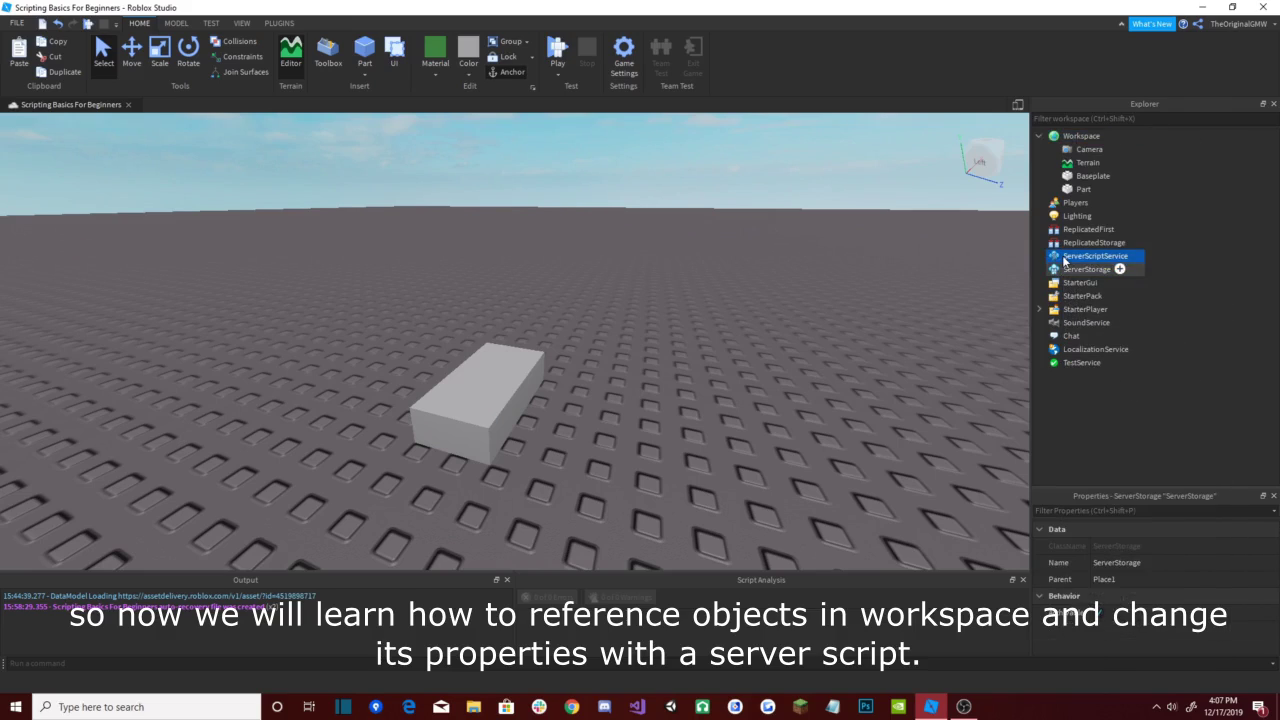
pyautogui.rightClick(1065, 260)
pyautogui.moveTo(1110, 502)
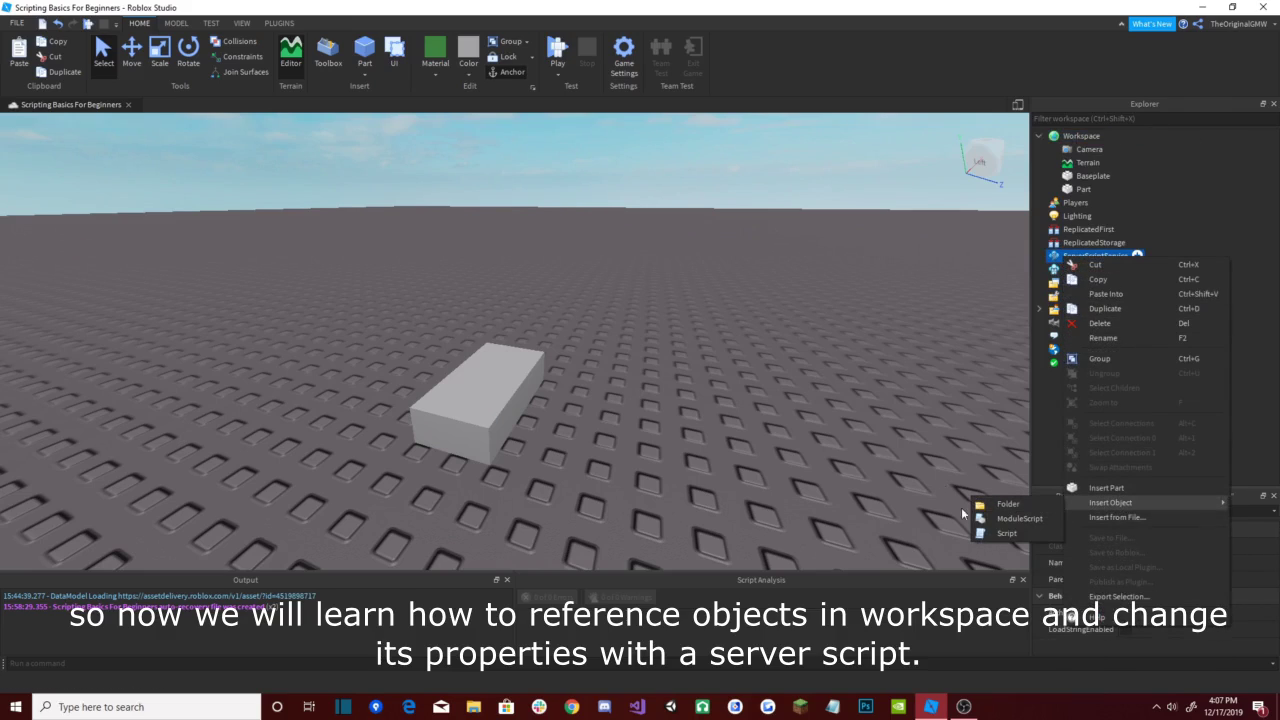
pyautogui.click(1006, 533)
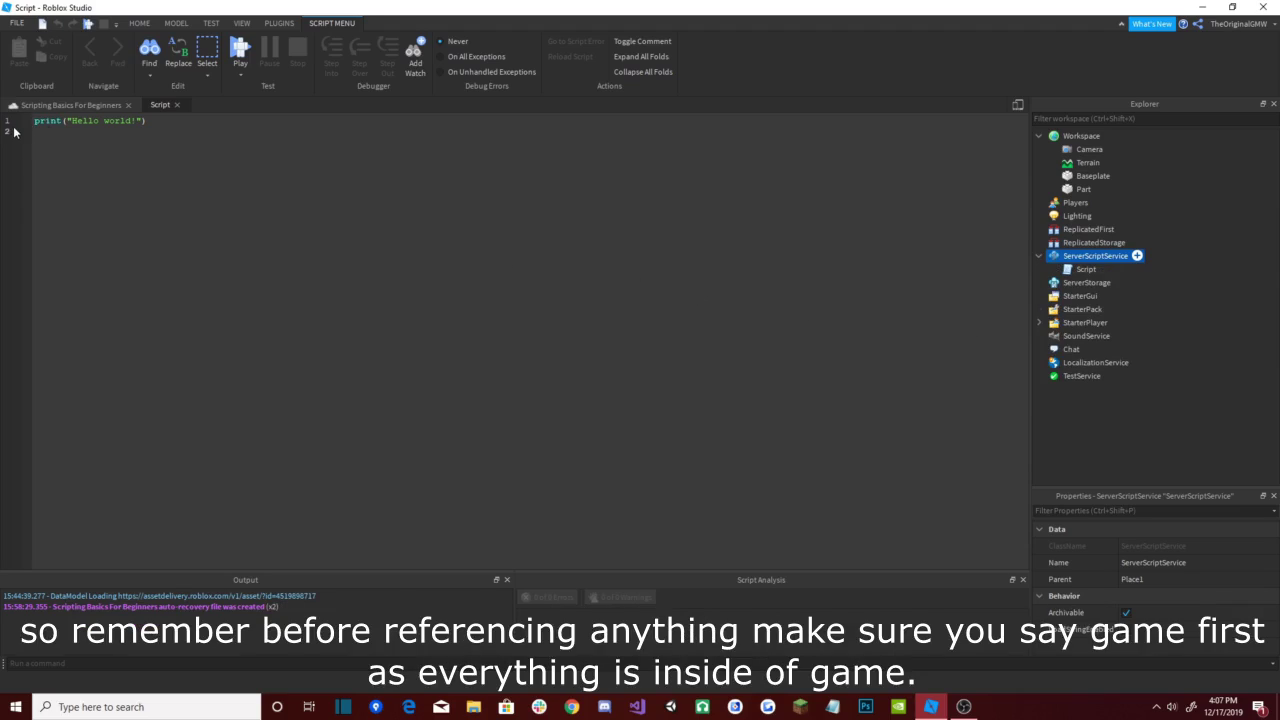
# Step: Replace the script's default Hello world code with "game." on line 3
pyautogui.hotkey('ctrl', 'a')
pyautogui.press('BackSpace')
pyautogui.write('game.')
pyautogui.press('BackSpace')
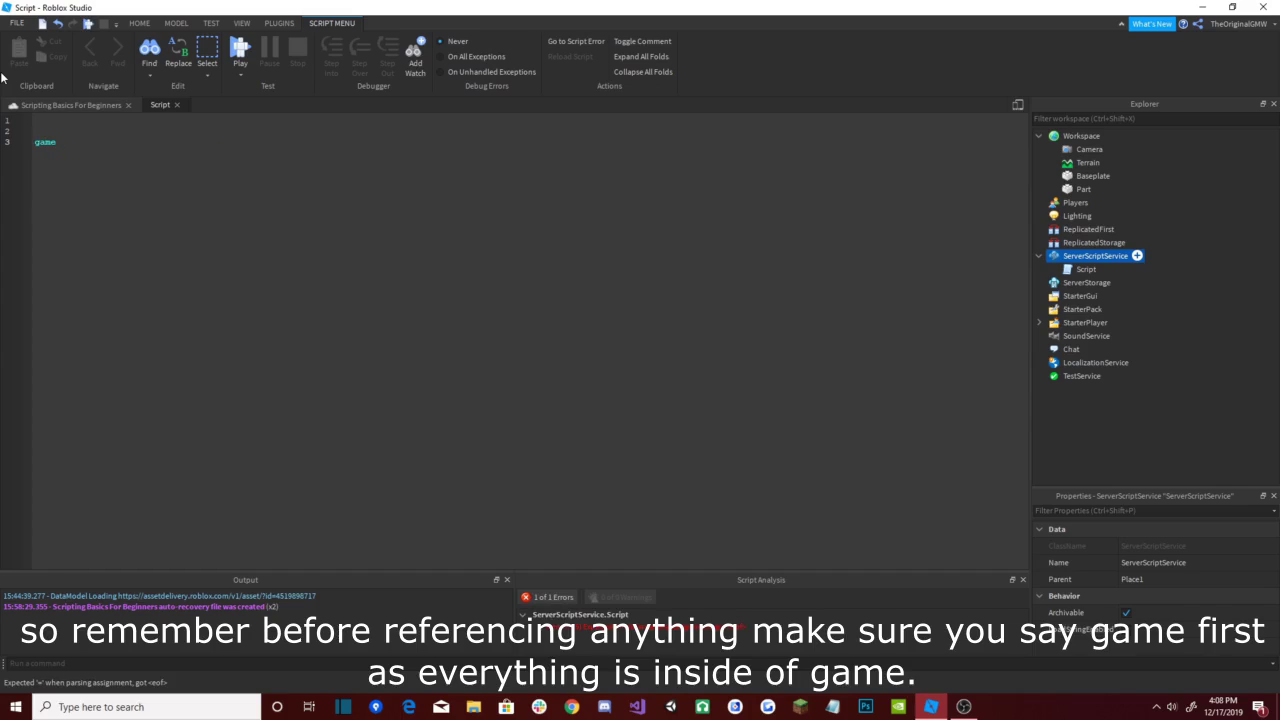
pyautogui.write('.')
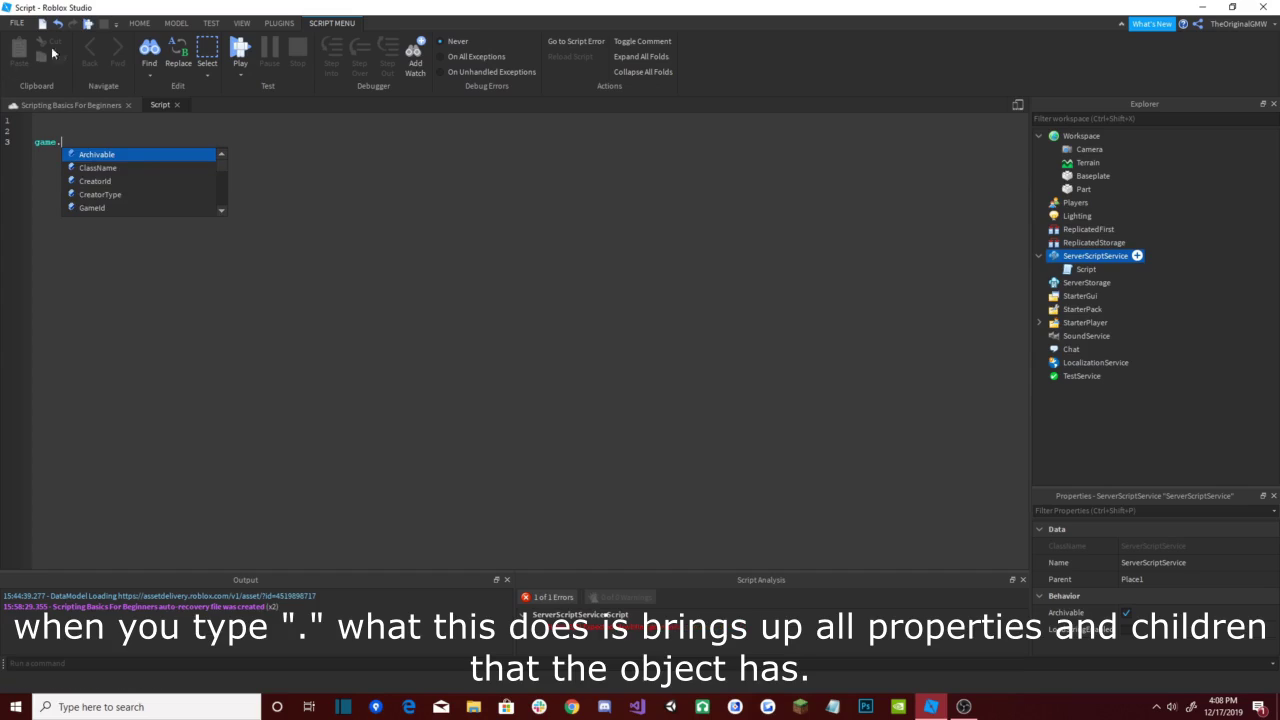
# Step: Look through the autocomplete suggestions for the properties and children of game
pyautogui.scroll(-15, 224, 168)
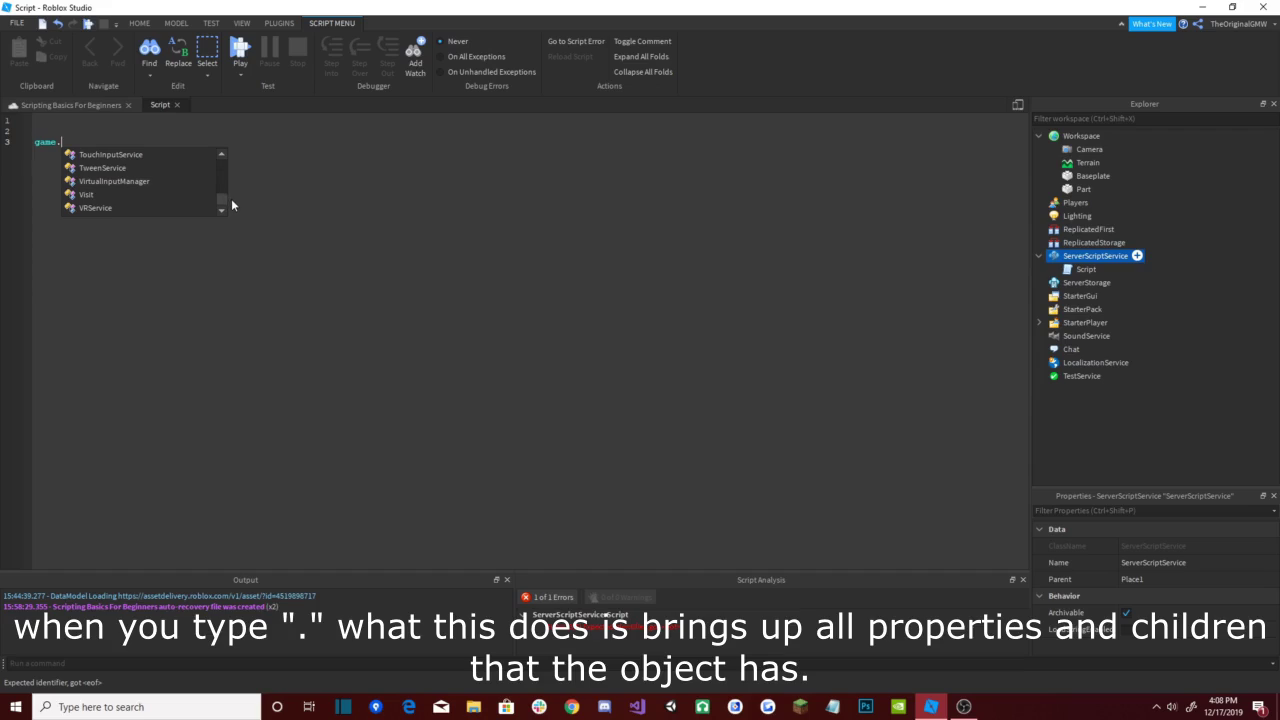
pyautogui.moveTo(231, 199); pyautogui.dragTo(224, 160)
pyautogui.scroll(8, 219, 198)
pyautogui.scroll(-4, 220, 196)
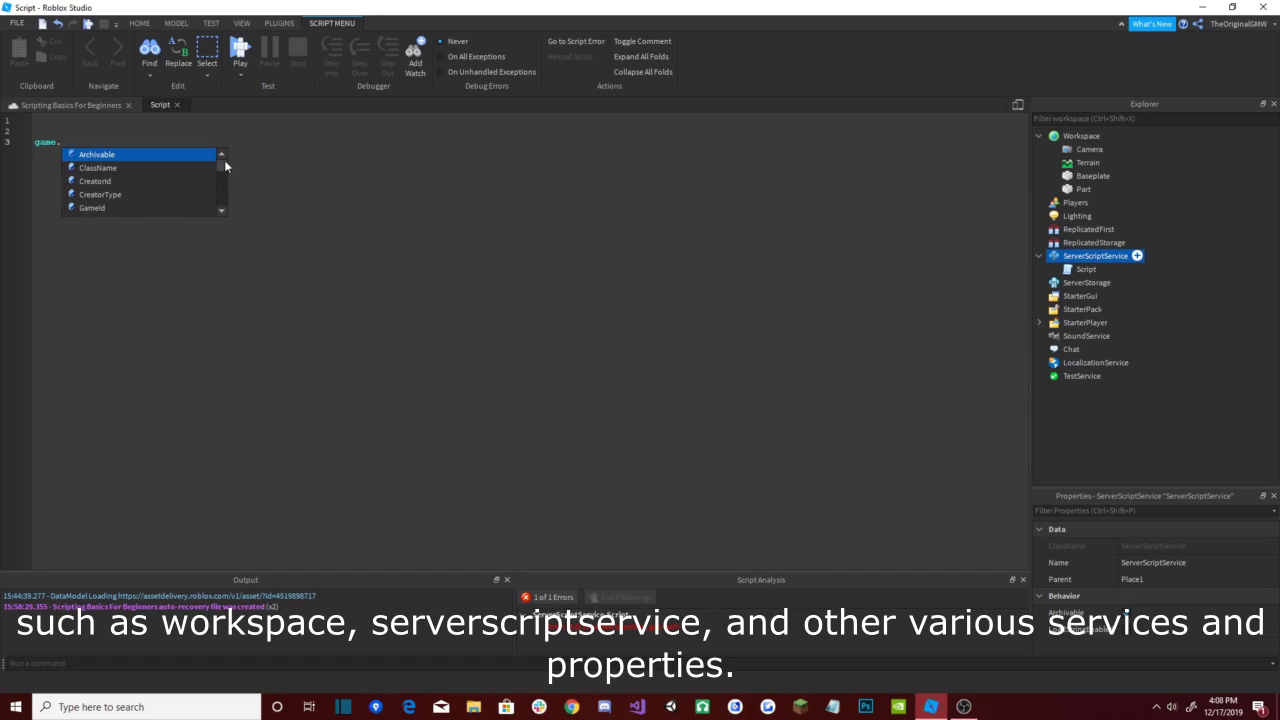
pyautogui.doubleClick(36, 142)
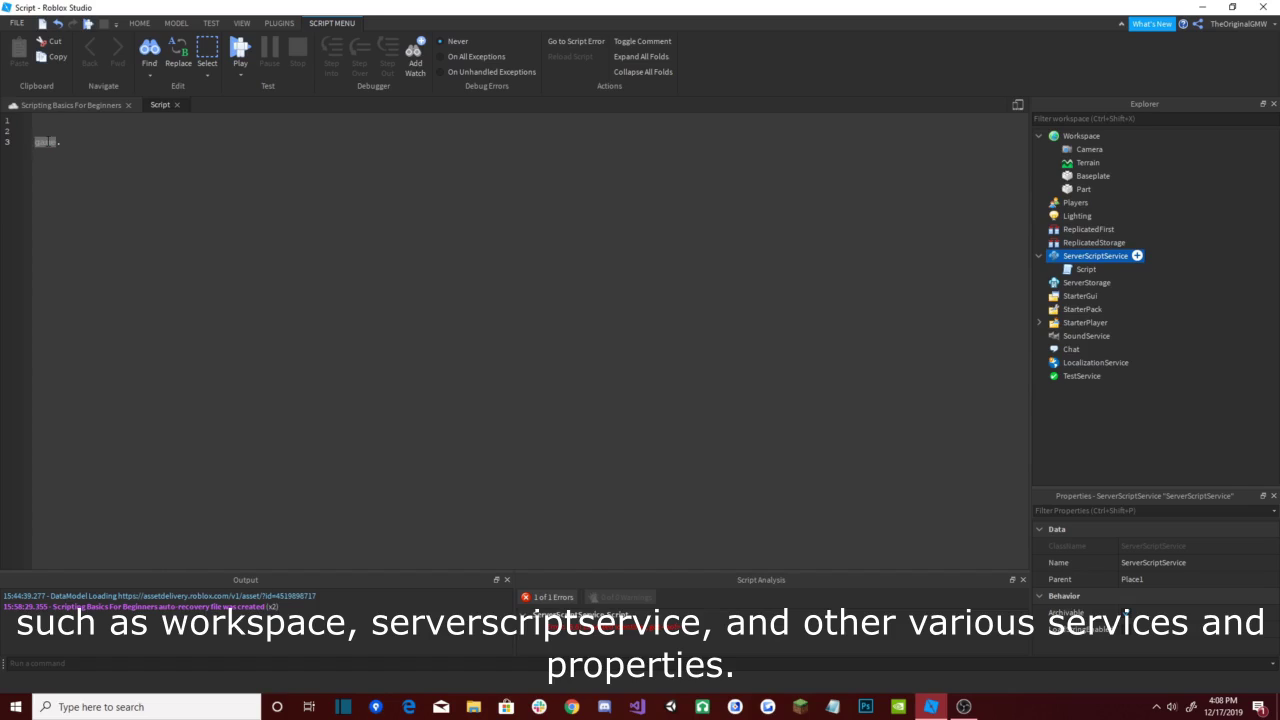
pyautogui.click(69, 141)
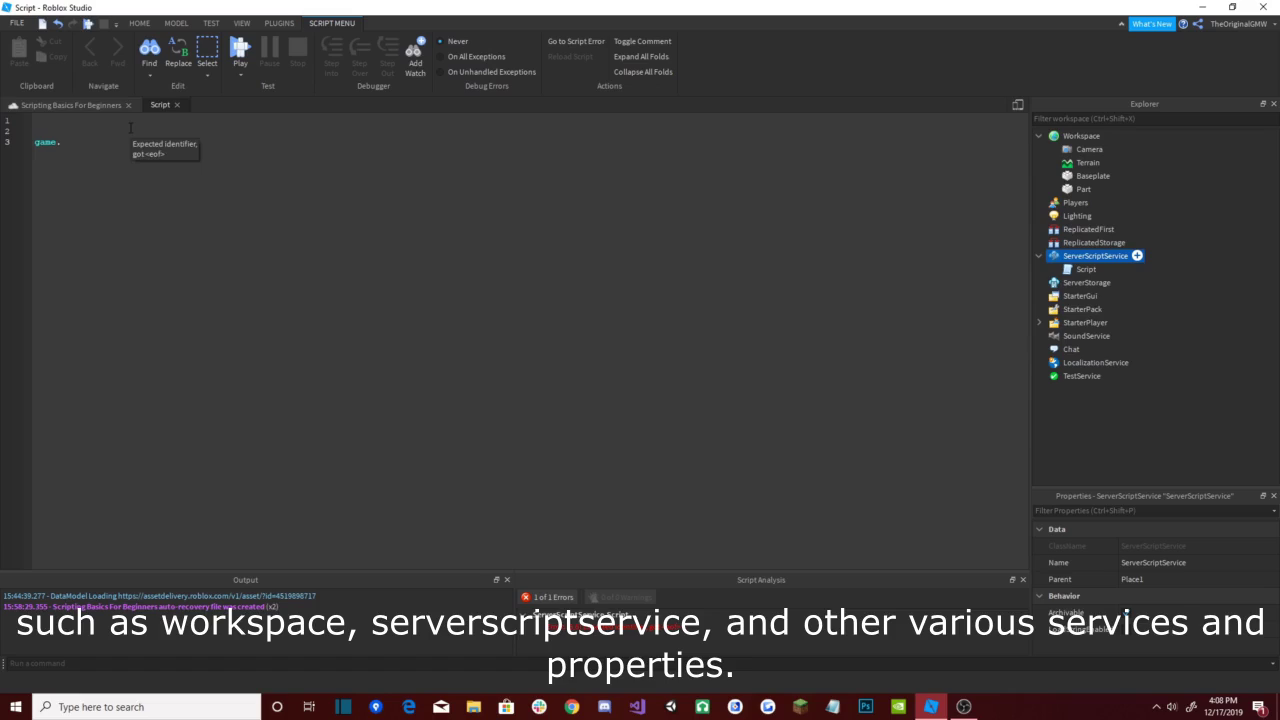
pyautogui.write('Workspace')
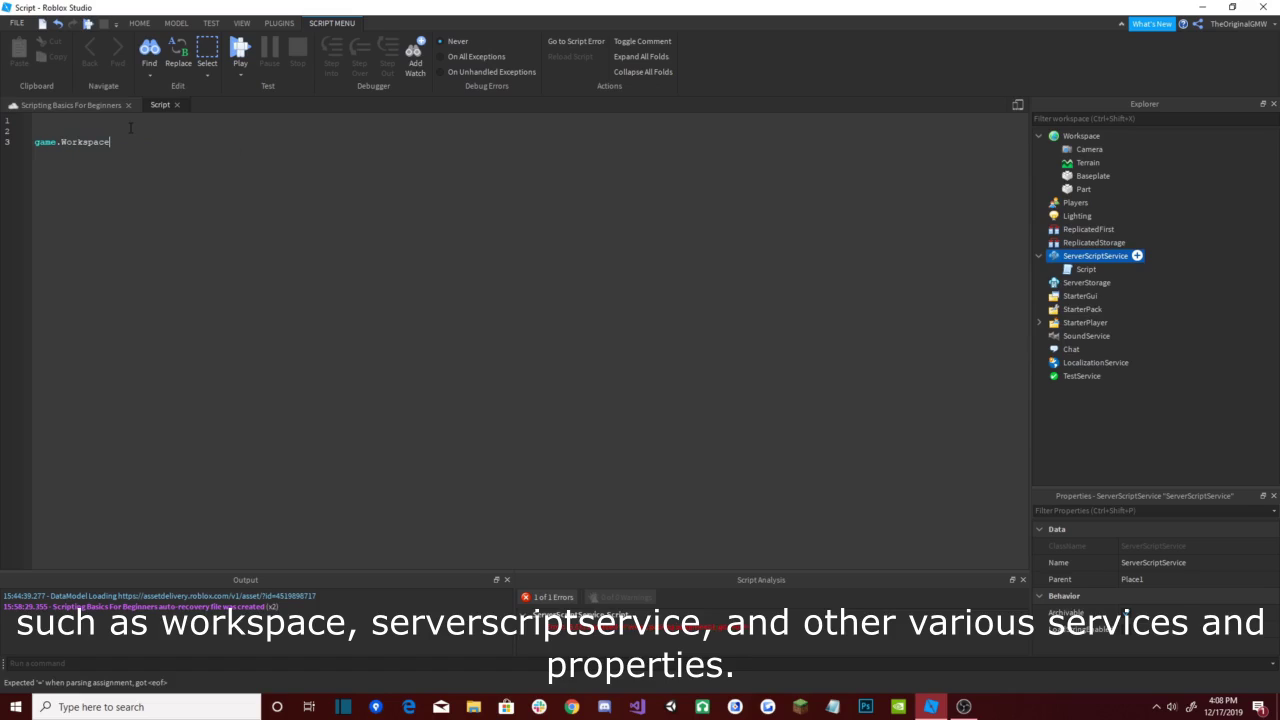
pyautogui.press('BackSpace')
pyautogui.press('BackSpace')
pyautogui.press('BackSpace')
pyautogui.press('BackSpace')
pyautogui.press('BackSpace')
pyautogui.press('BackSpace')
pyautogui.press('BackSpace')
pyautogui.write('servr')
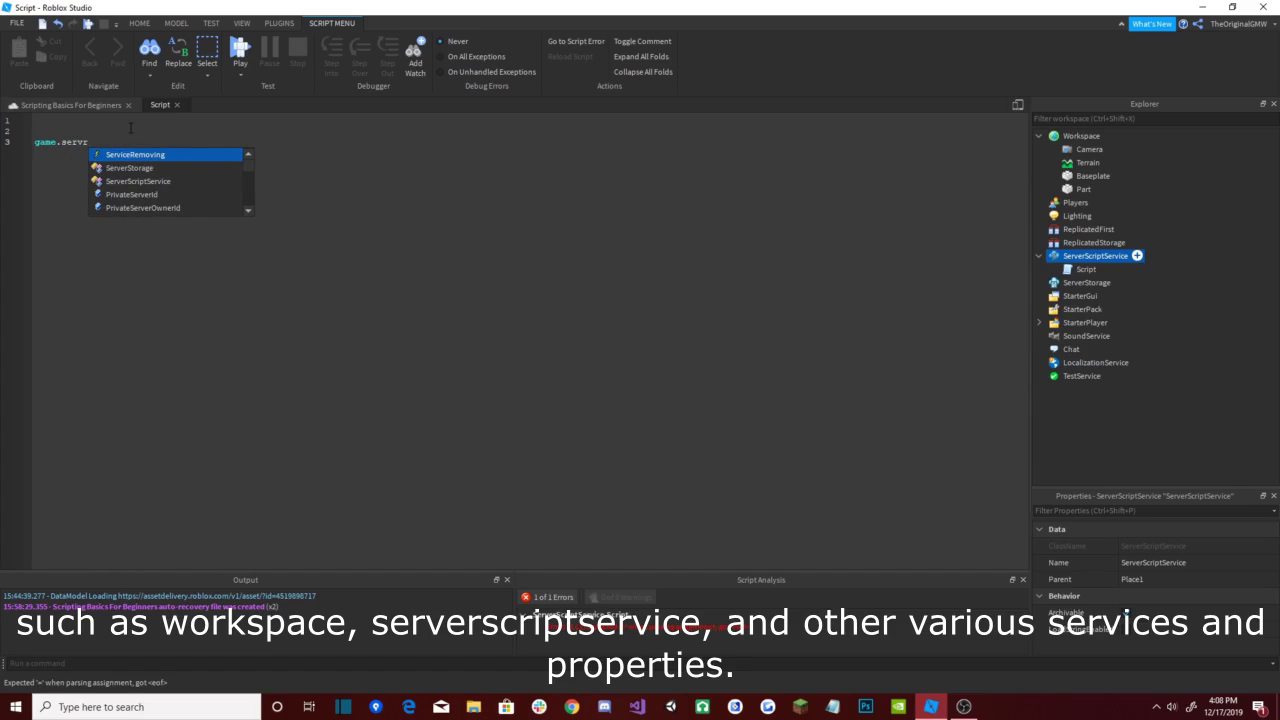
pyautogui.press('BackSpace')
pyautogui.press('BackSpace')
pyautogui.press('BackSpace')
pyautogui.press('BackSpace')
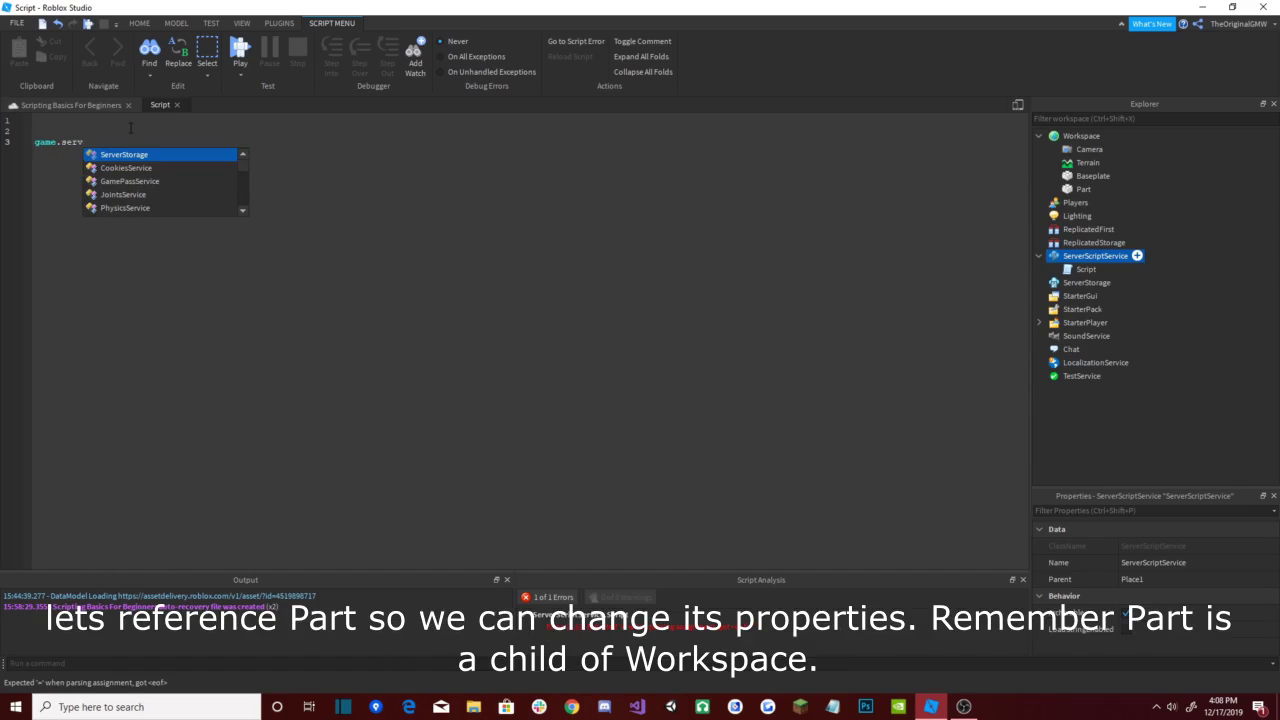
pyautogui.press('BackSpace')
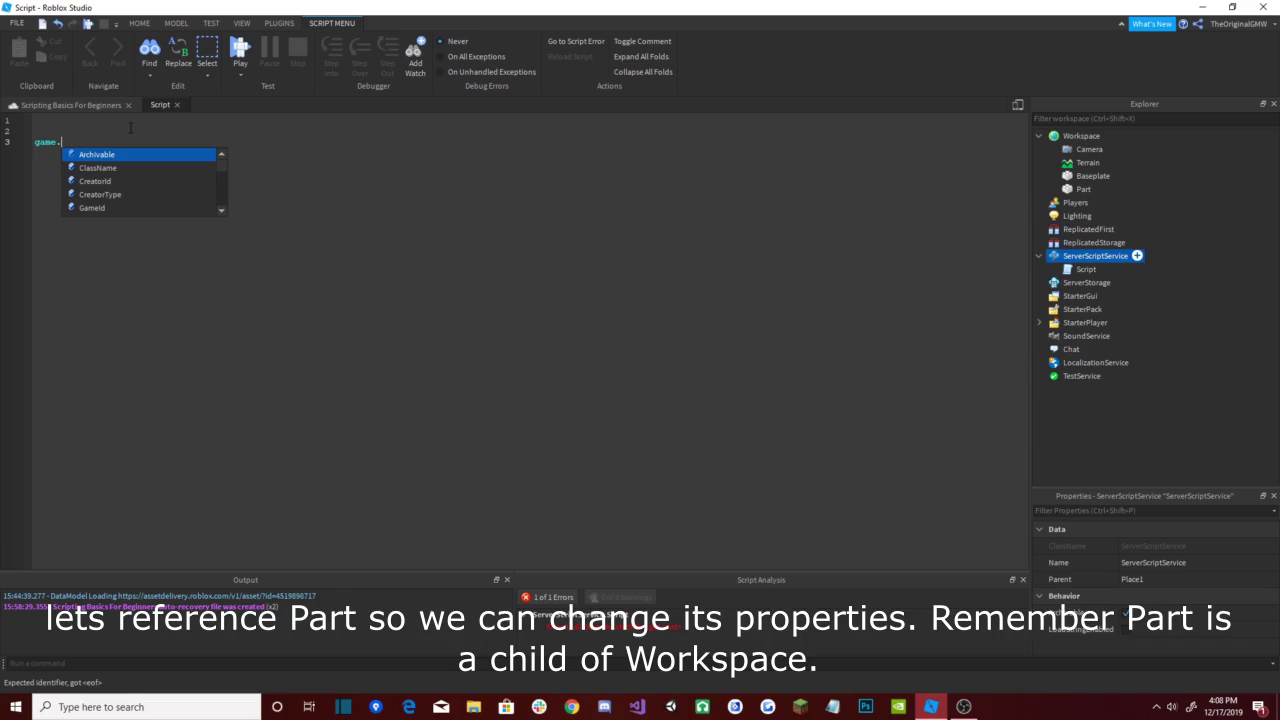
# Step: Complete the reference on line 3 as game.Workspace.Part
pyautogui.write('wo')
pyautogui.press('Tab')
pyautogui.write('.')
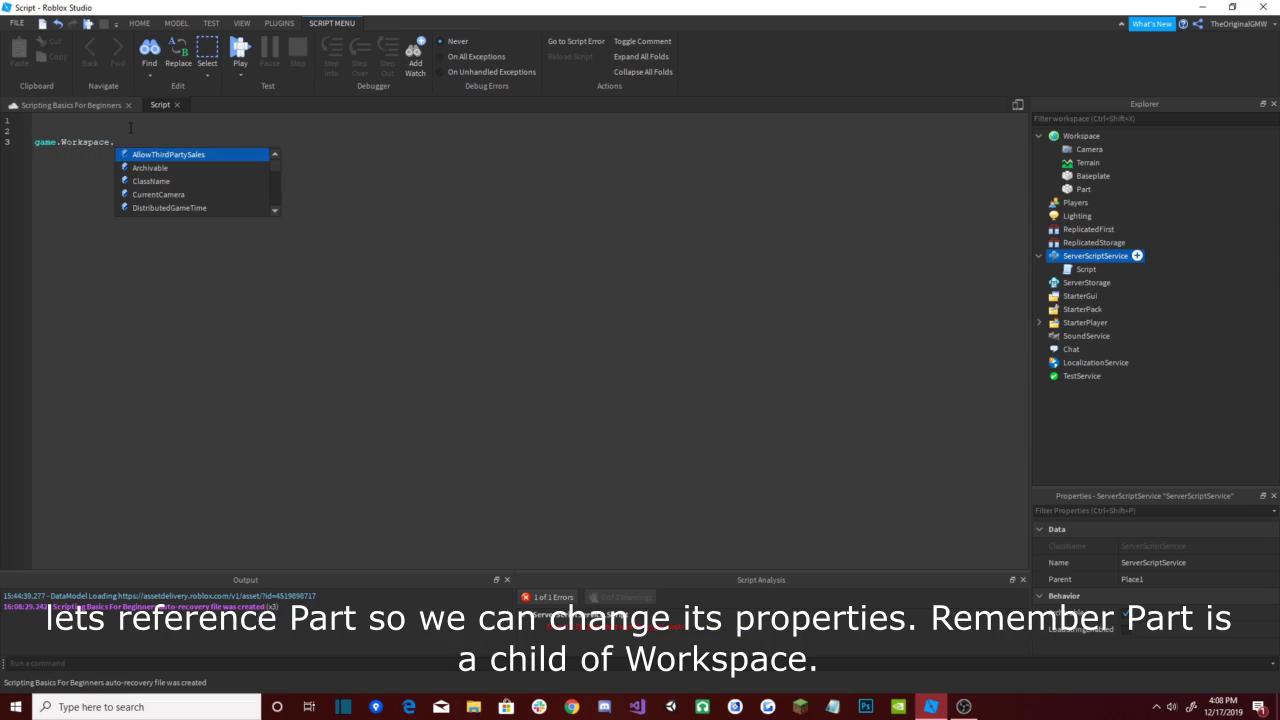
pyautogui.scroll(-5, 270, 177)
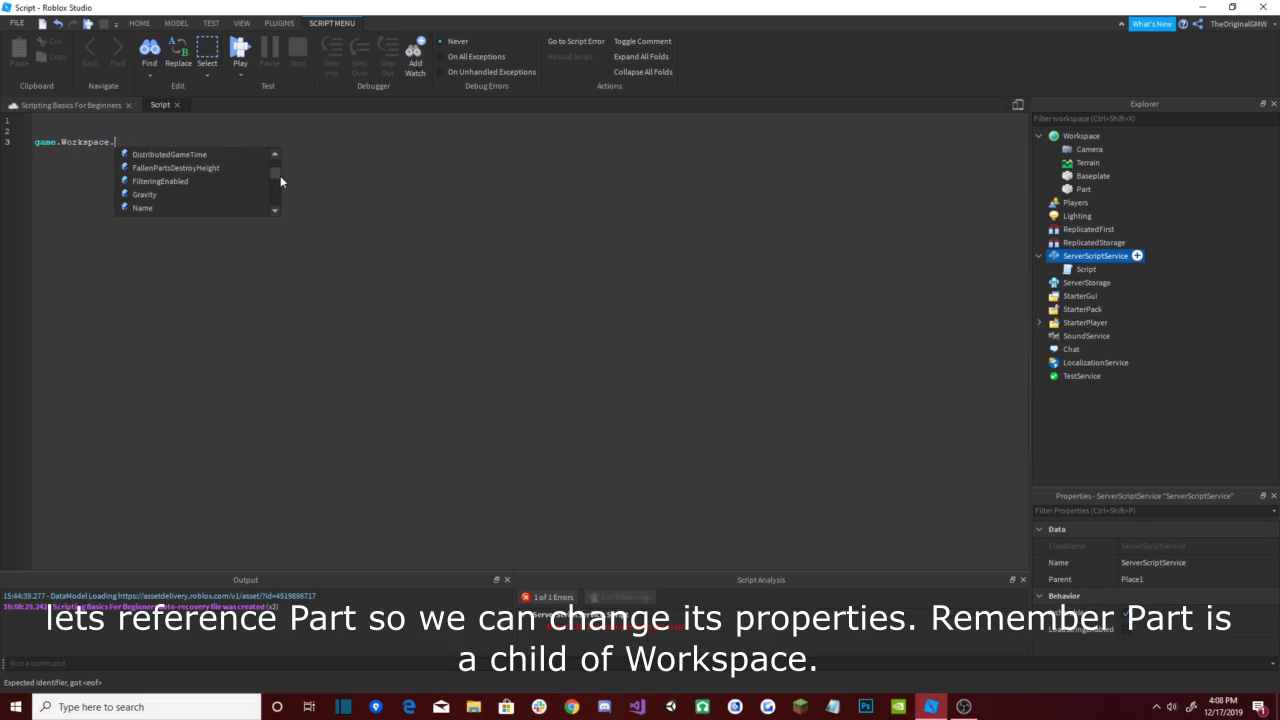
pyautogui.scroll(-6, 279, 182)
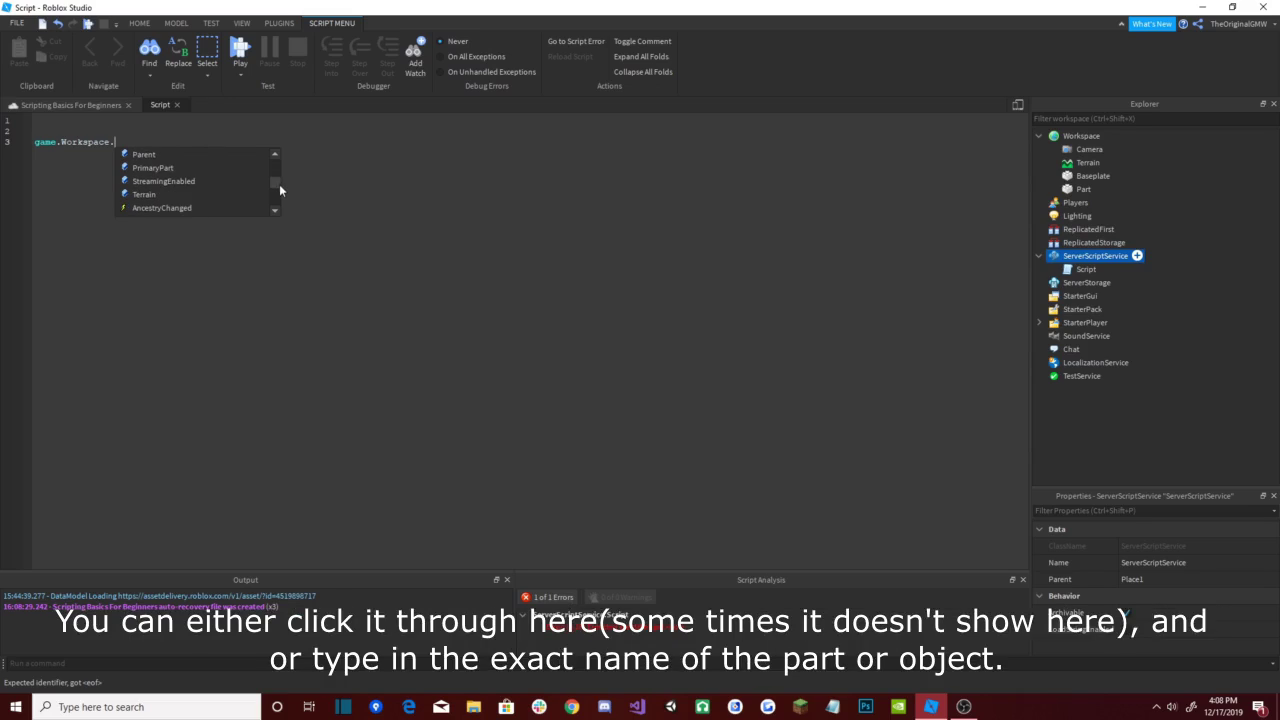
pyautogui.scroll(-2, 287, 196)
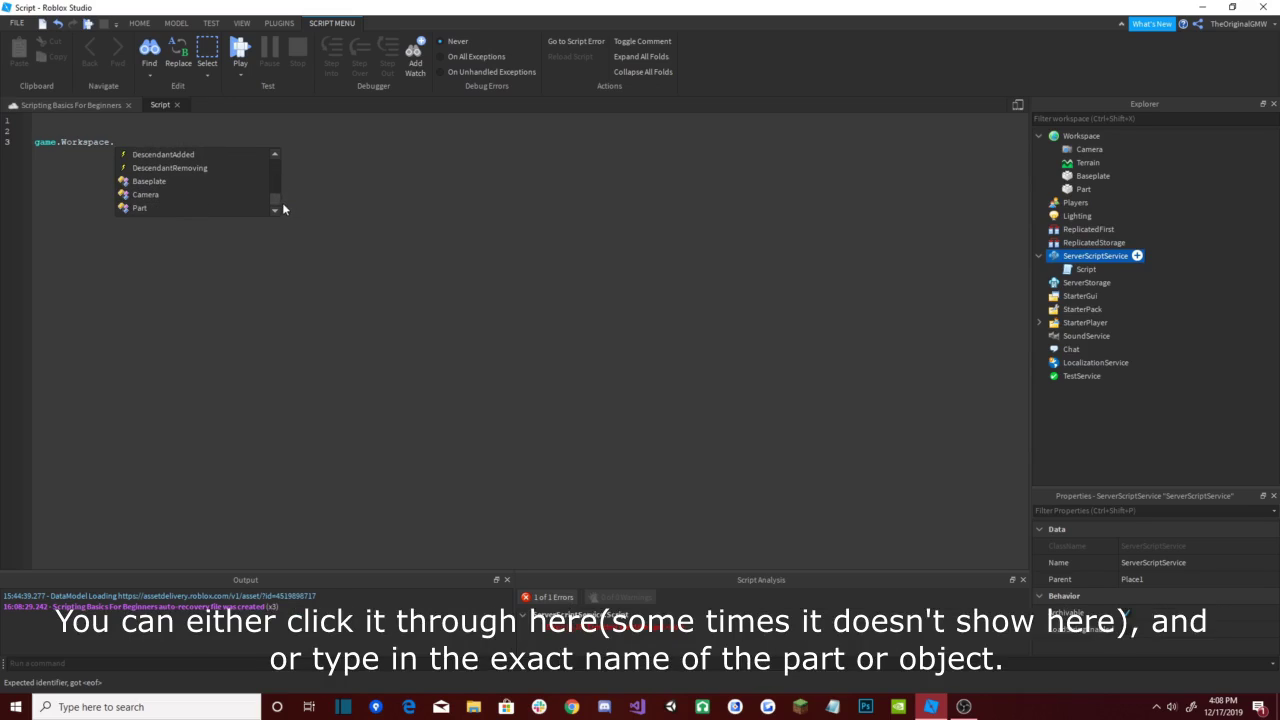
pyautogui.click(192, 210)
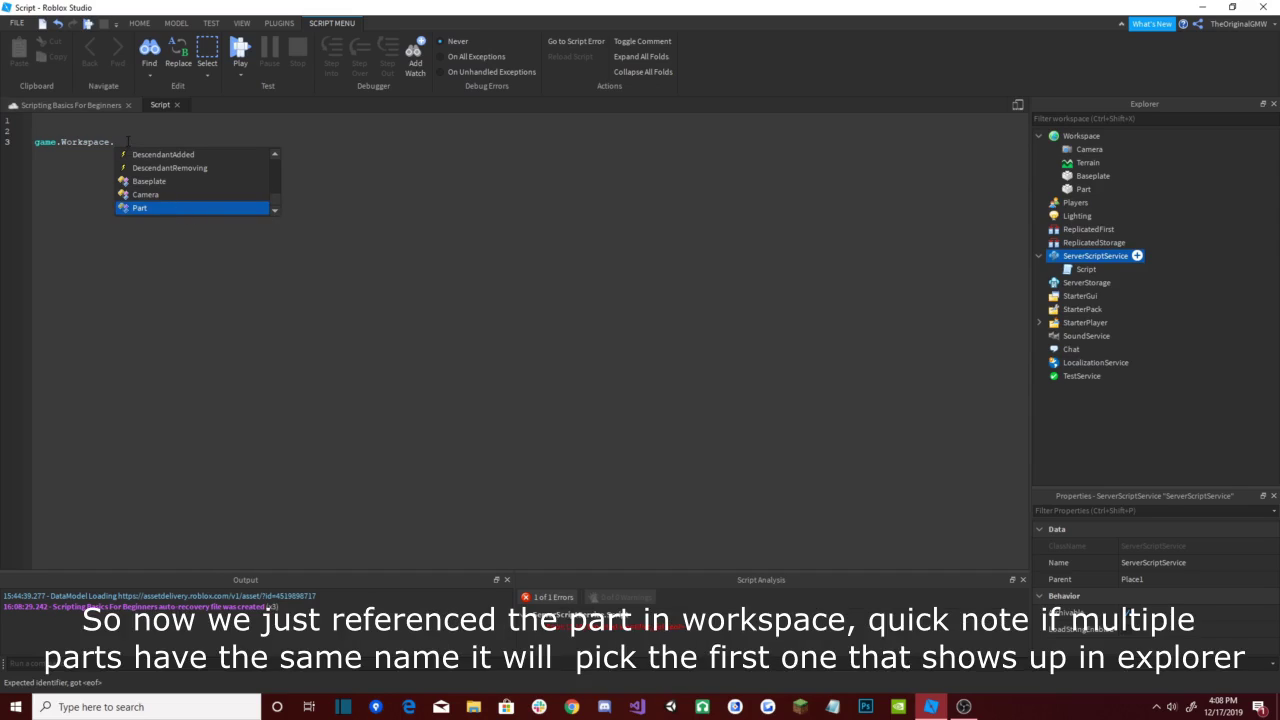
pyautogui.write('Part')
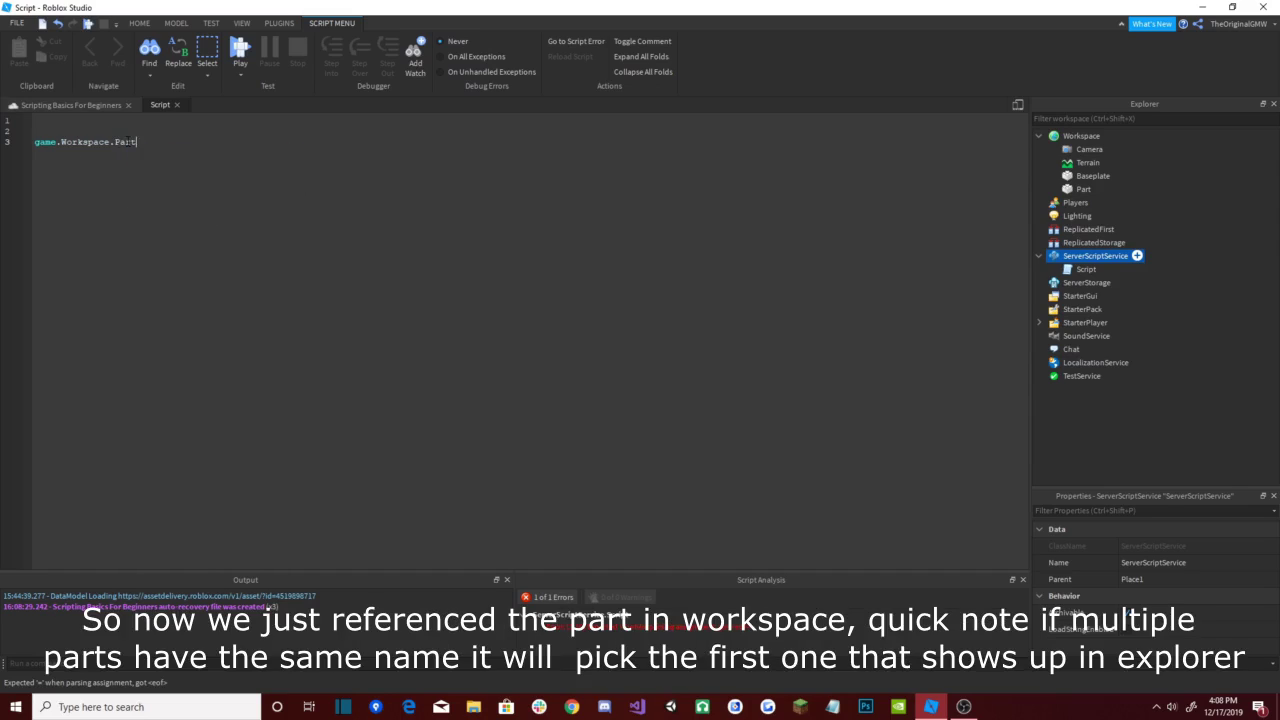
# Step: Select the Part in Workspace, return to the place's 3D view and enlarge the Properties window, leaving the part deselected
pyautogui.moveTo(186, 149); pyautogui.dragTo(21, 143)
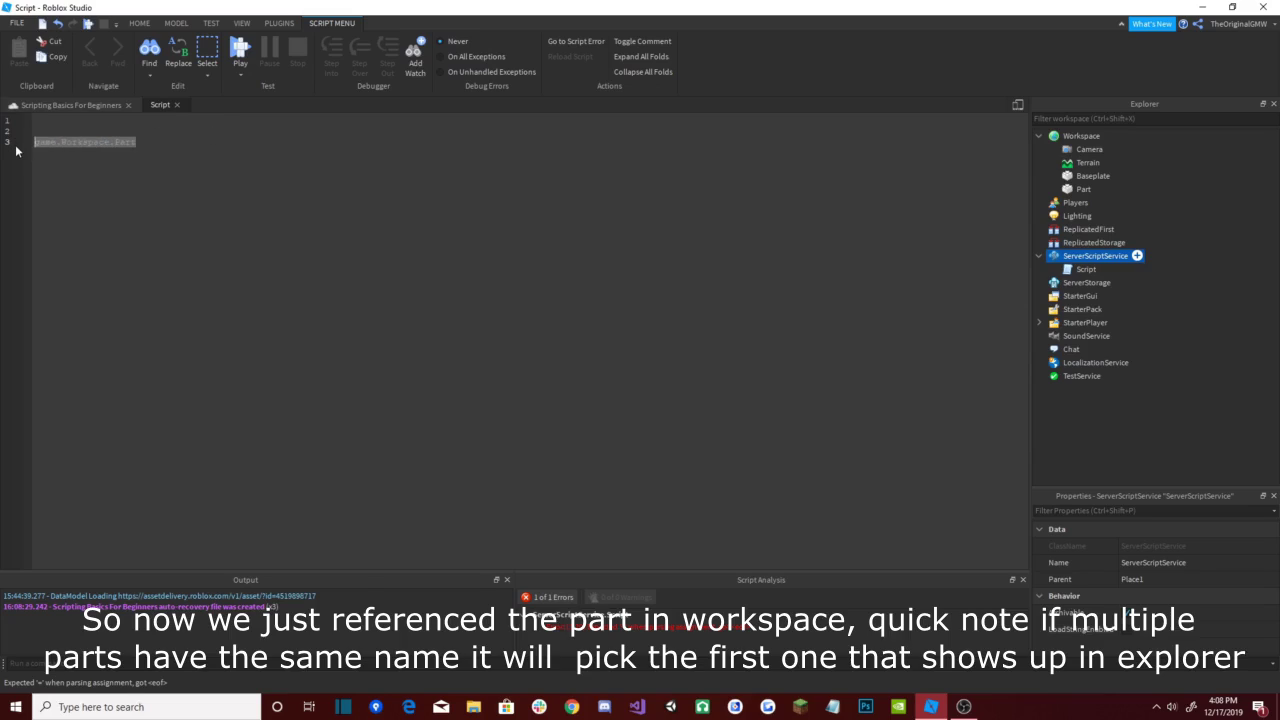
pyautogui.click(1083, 189)
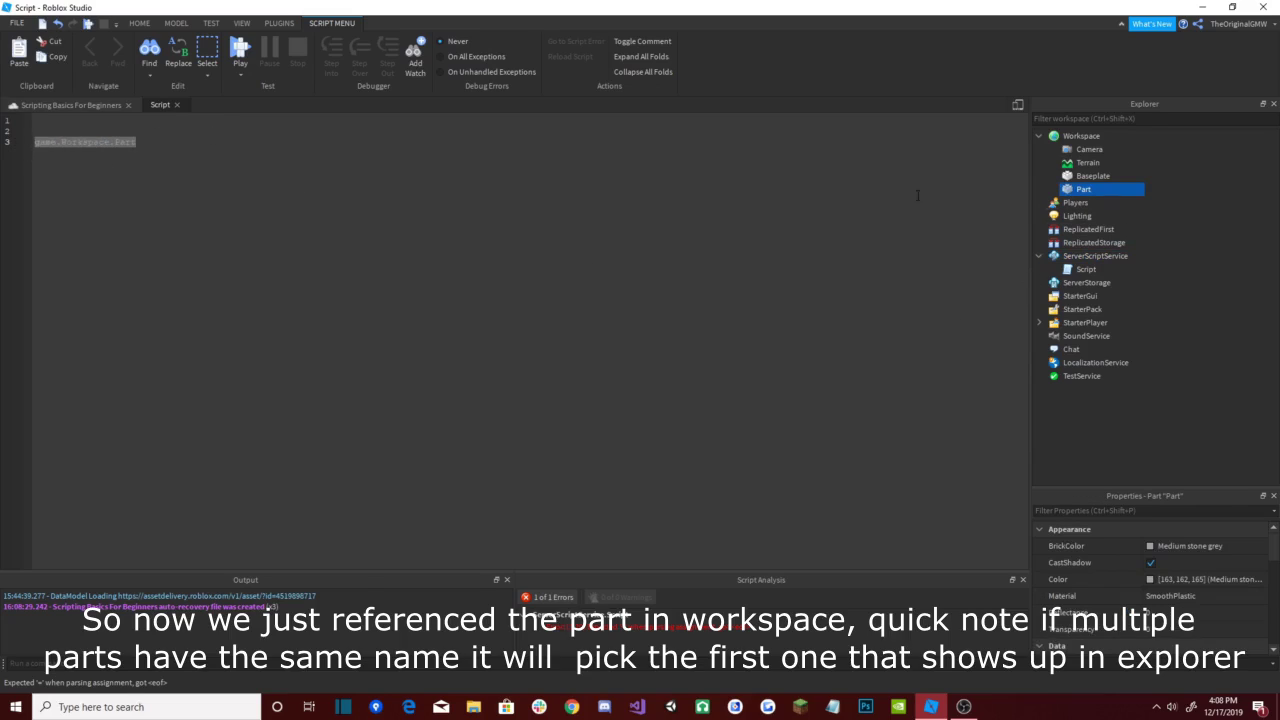
pyautogui.click(72, 105)
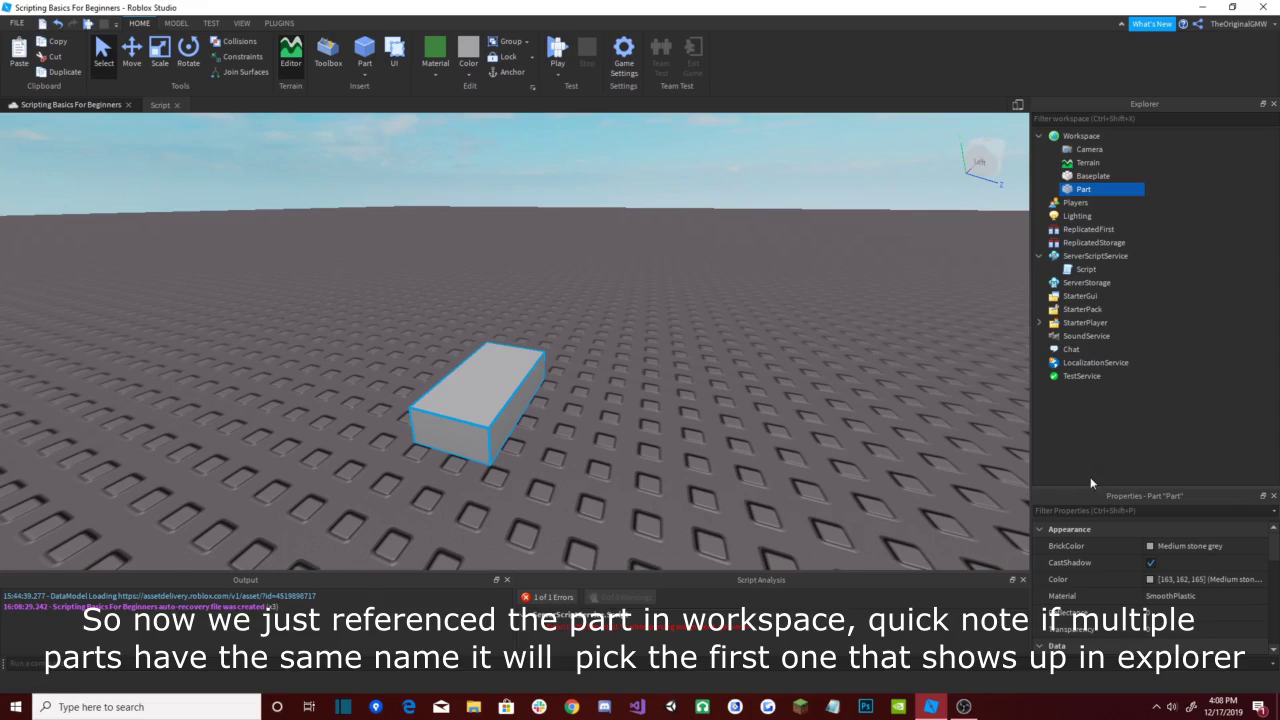
pyautogui.moveTo(1114, 486); pyautogui.dragTo(1120, 362)
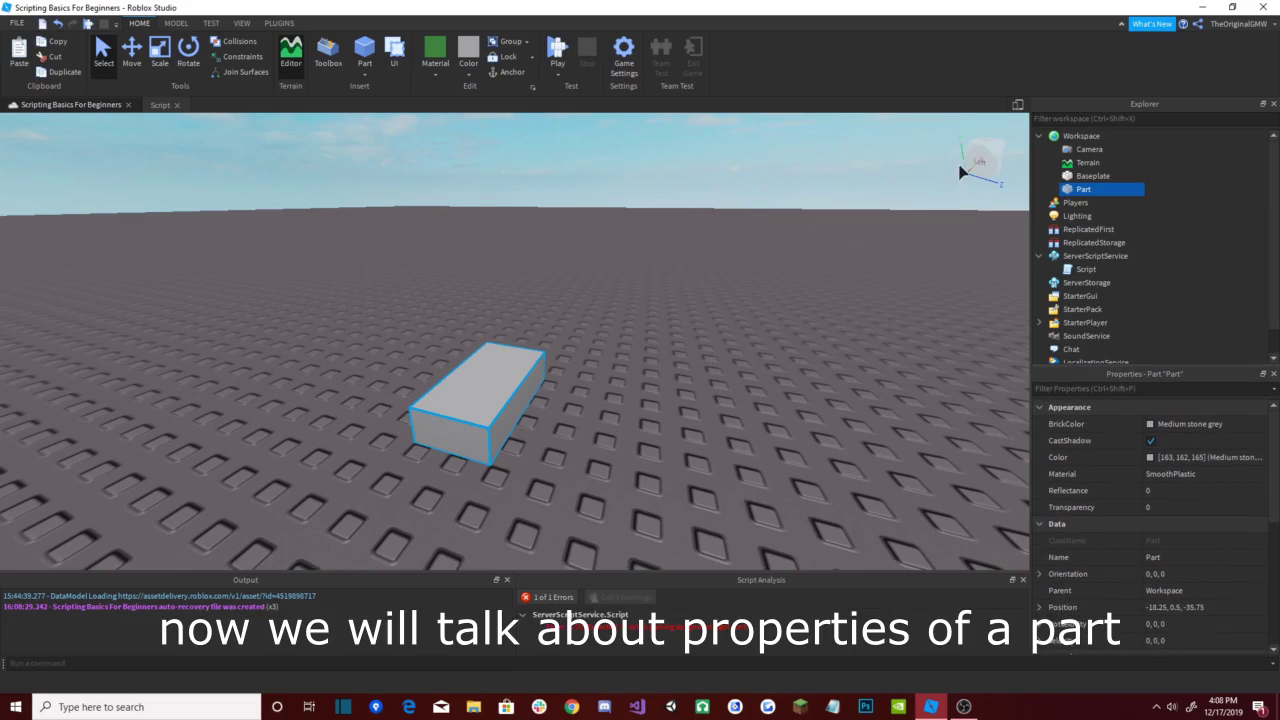
pyautogui.click(629, 243)
pyautogui.moveTo(629, 243); pyautogui.dragTo(625, 257, button='right')
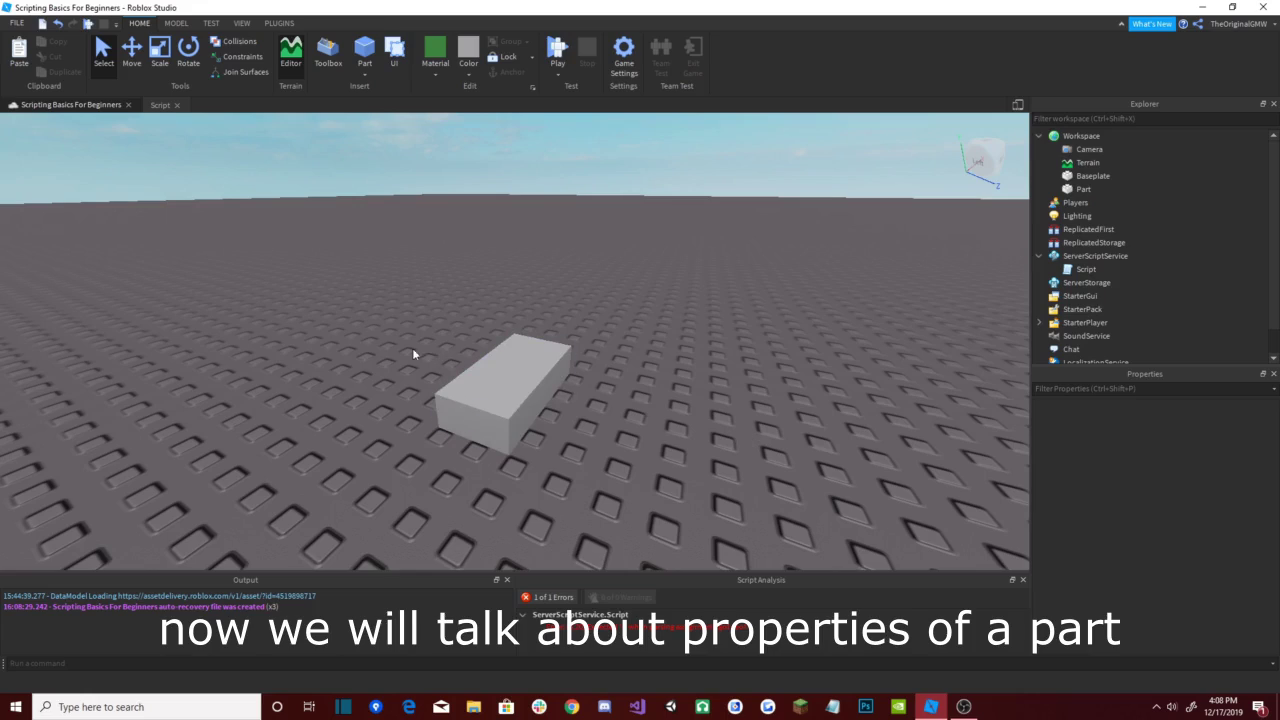
# Step: Append = "" to the game.Workspace.Part reference on line 3 of the script, and return to the place's 3D view
pyautogui.click(158, 104)
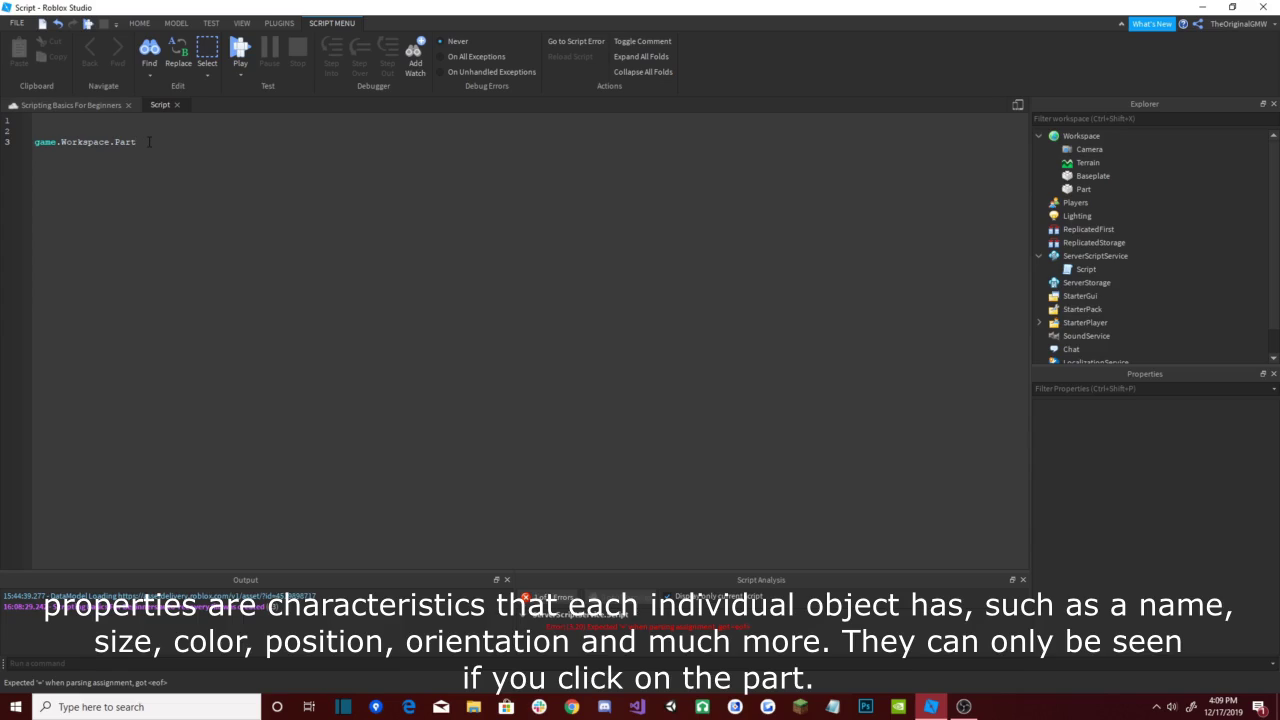
pyautogui.write('= "')
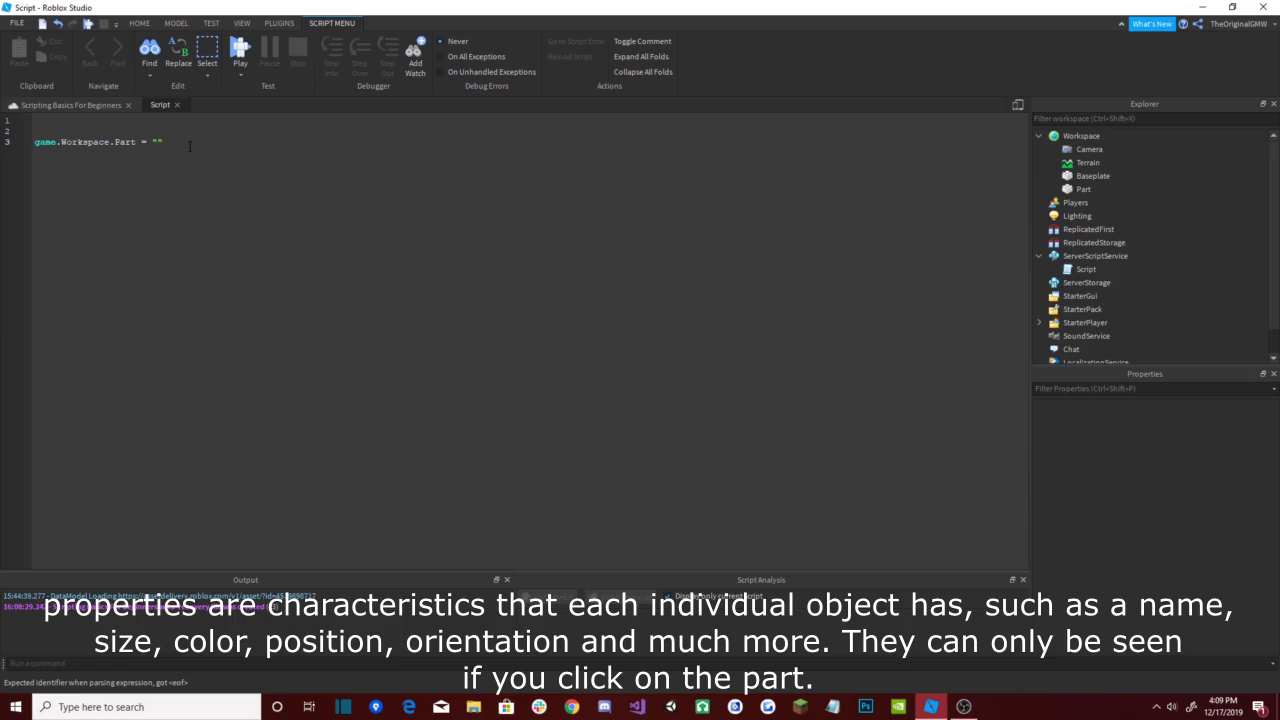
pyautogui.click(58, 102)
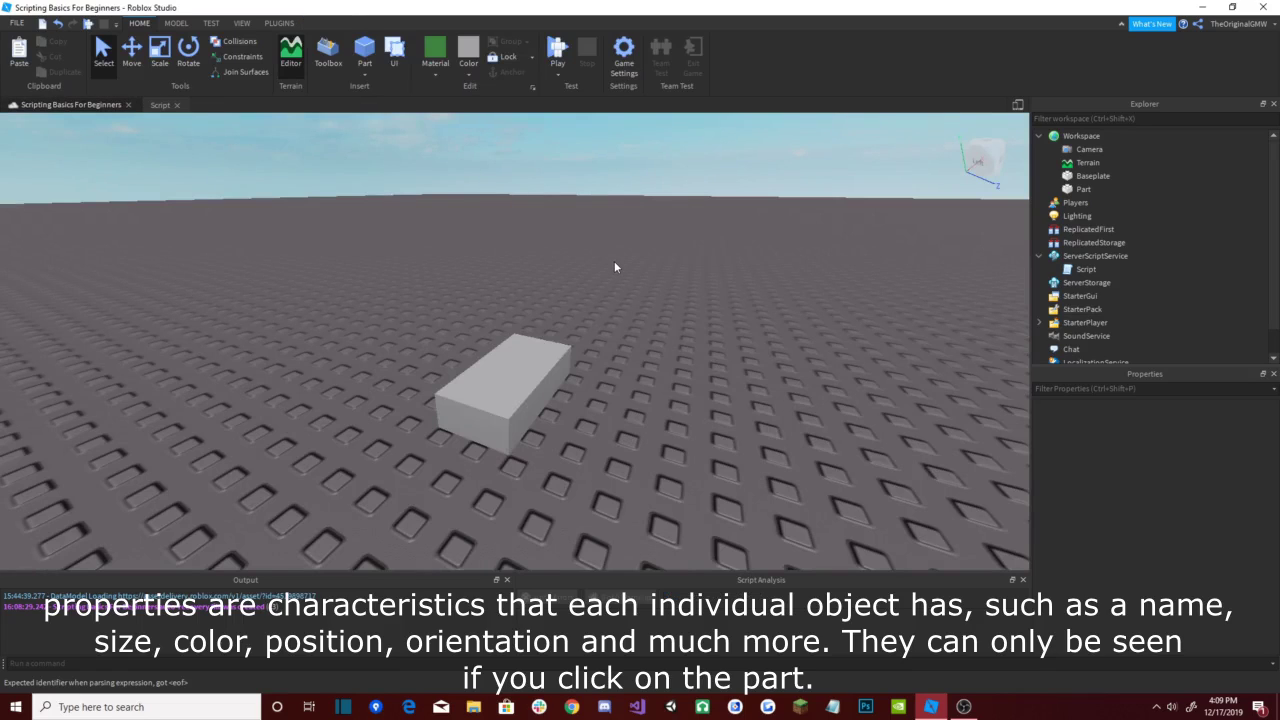
# Step: Select the Part and preview preset colours for its BrickColor property without choosing one
pyautogui.click(472, 394)
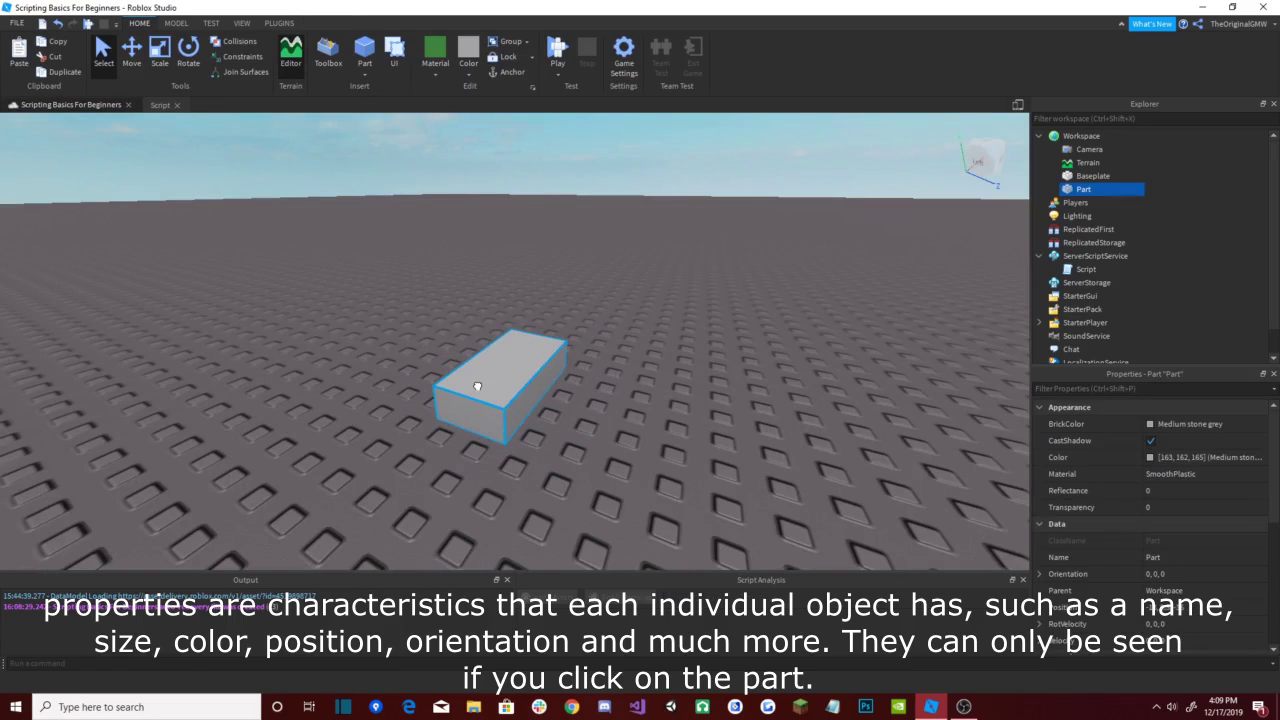
pyautogui.click(674, 317)
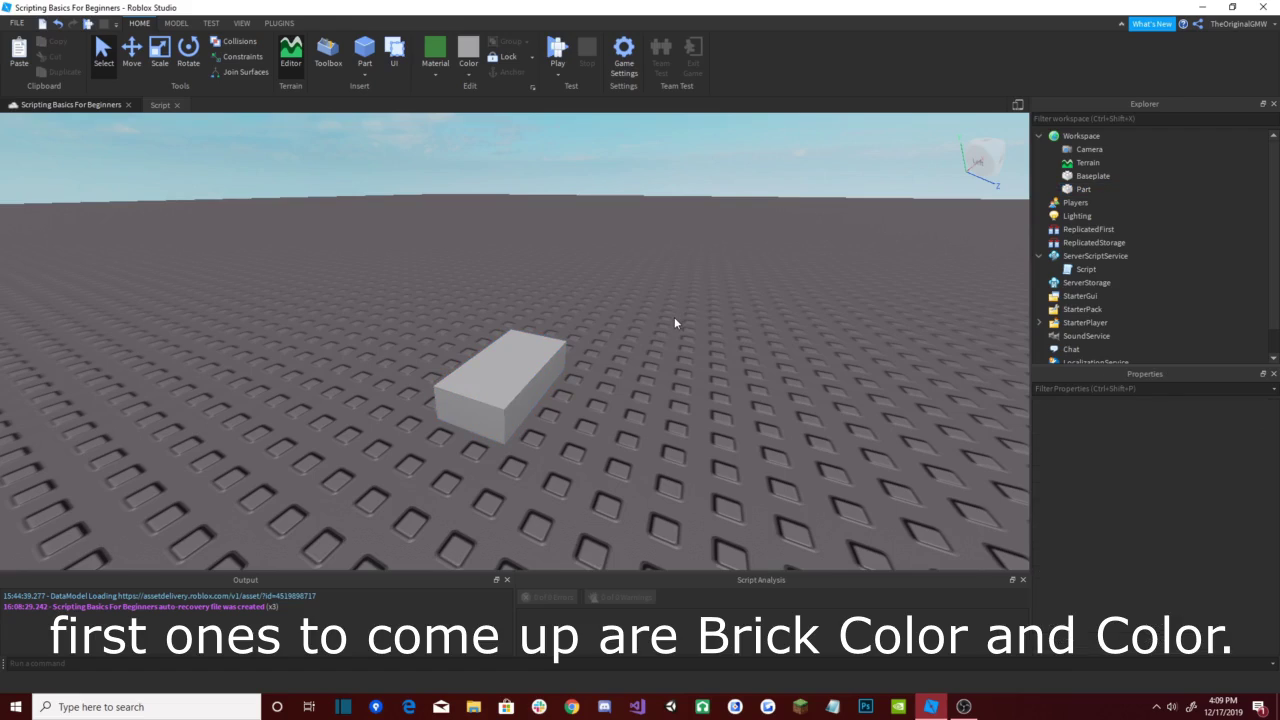
pyautogui.click(531, 370)
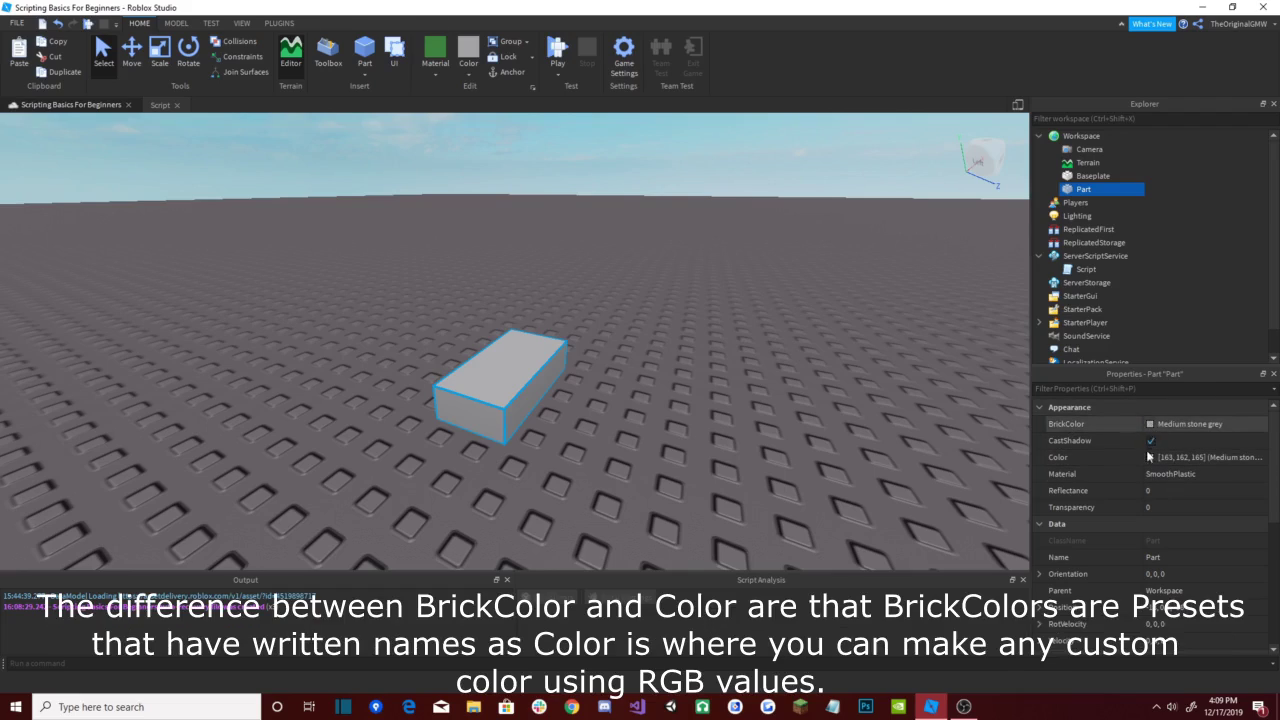
pyautogui.click(1150, 426)
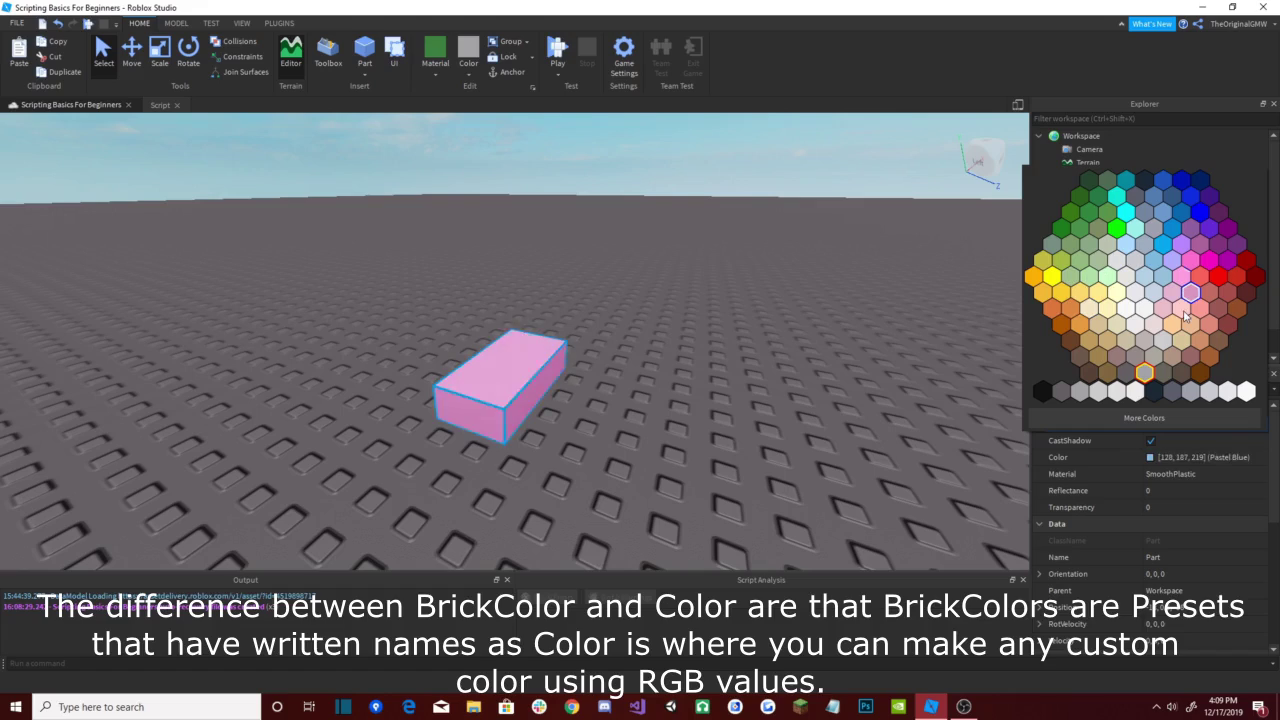
pyautogui.click(938, 316)
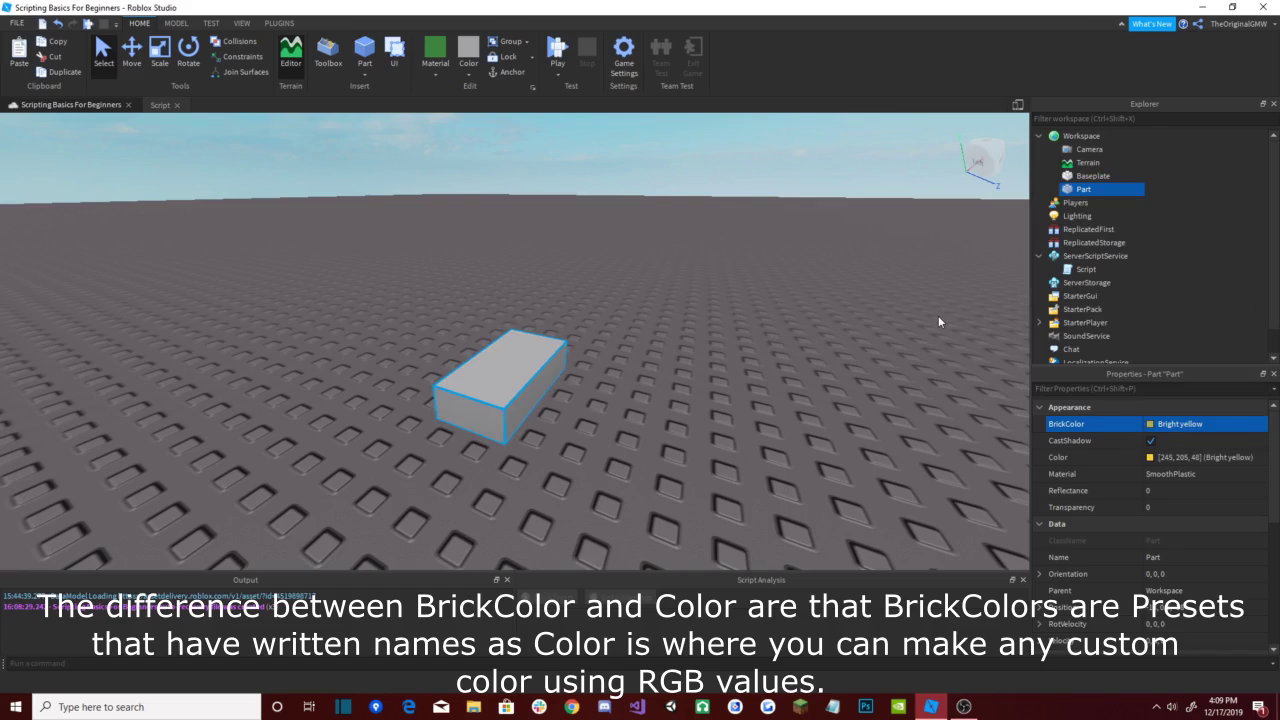
# Step: Pick the custom colour 160, 143, 165 for the Part's Color property and store it among the custom colours
pyautogui.click(1150, 458)
pyautogui.moveTo(600, 211); pyautogui.dragTo(831, 205)
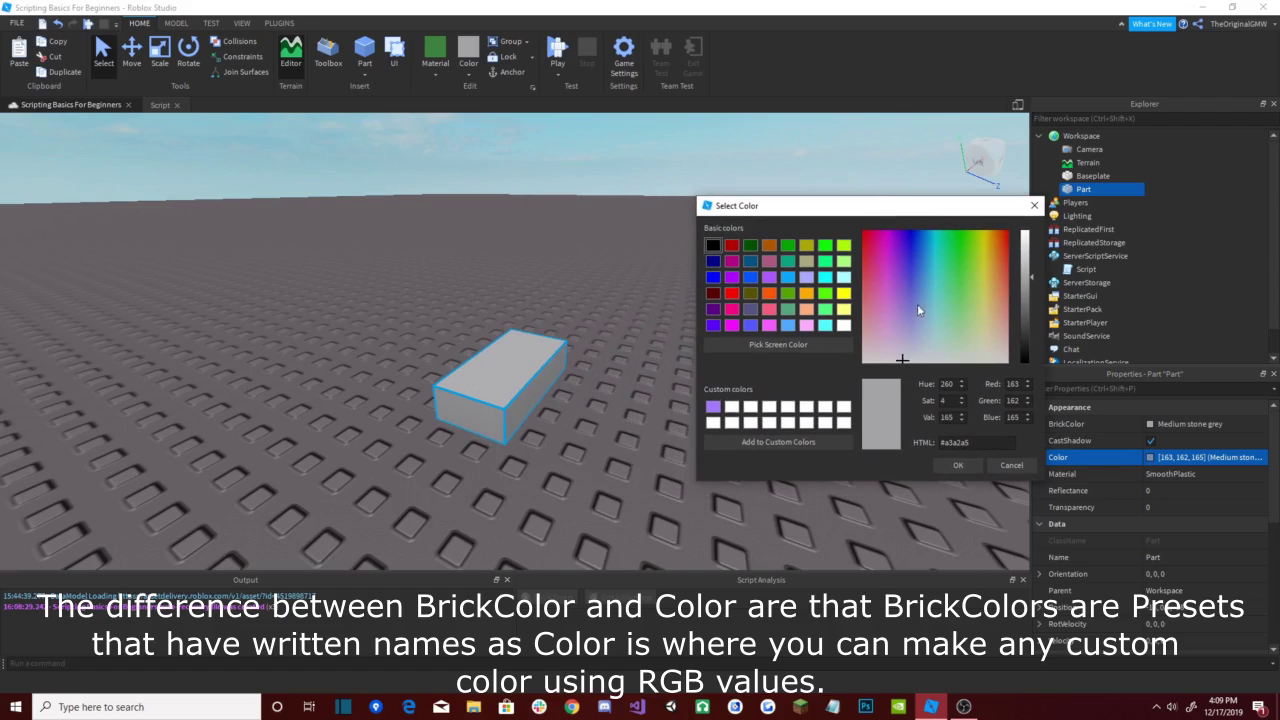
pyautogui.moveTo(908, 361); pyautogui.dragTo(894, 349)
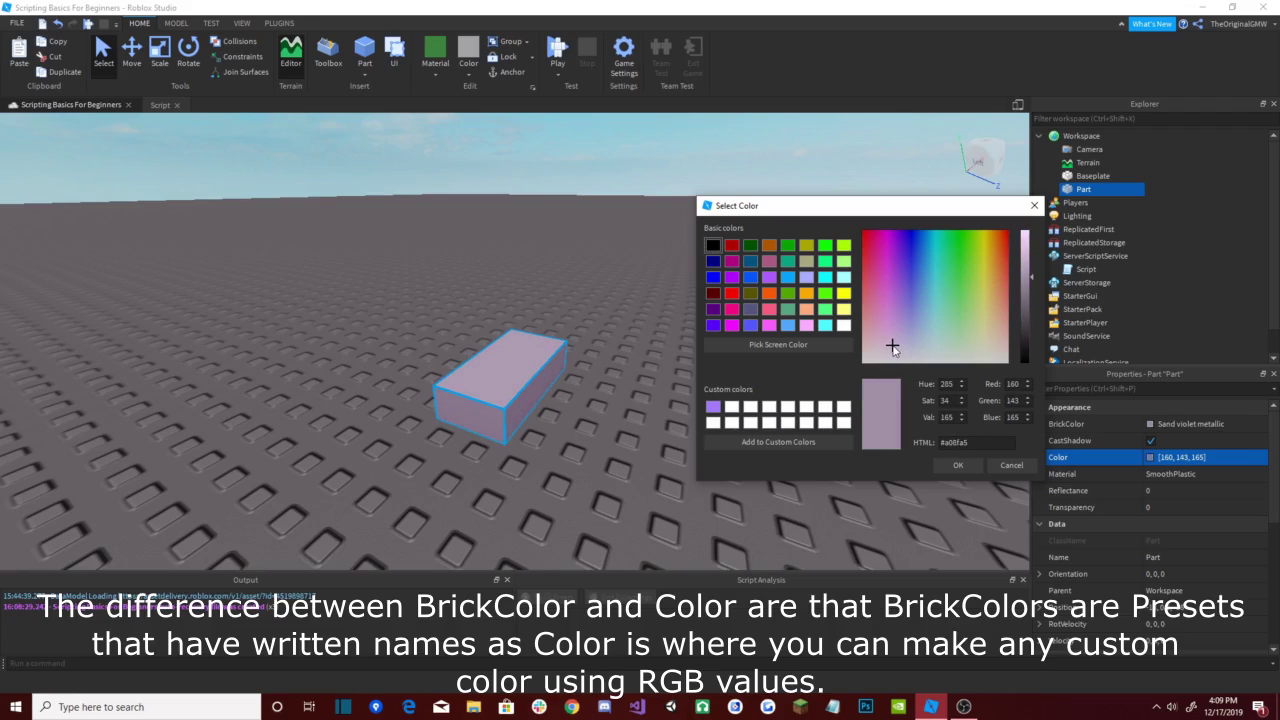
pyautogui.click(794, 443)
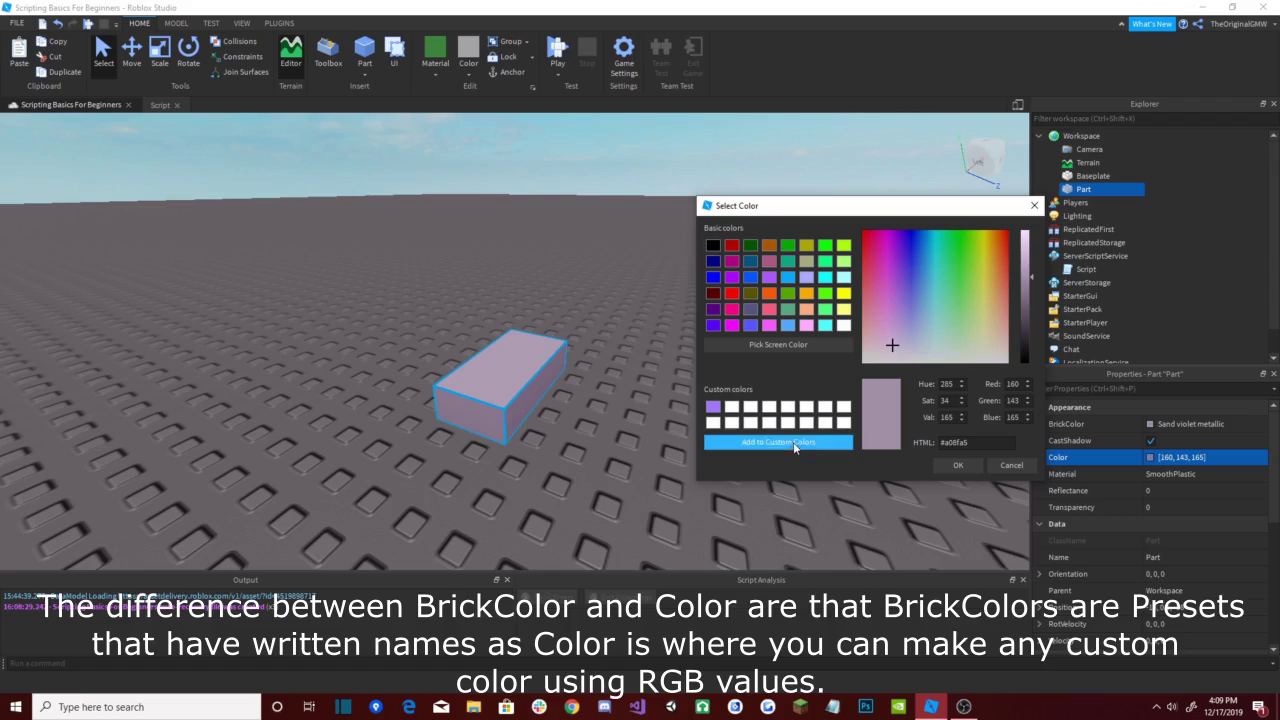
# Step: Store 167, 188, 255 as the second custom colour and leave the colour selection without applying it to the Part
pyautogui.click(732, 409)
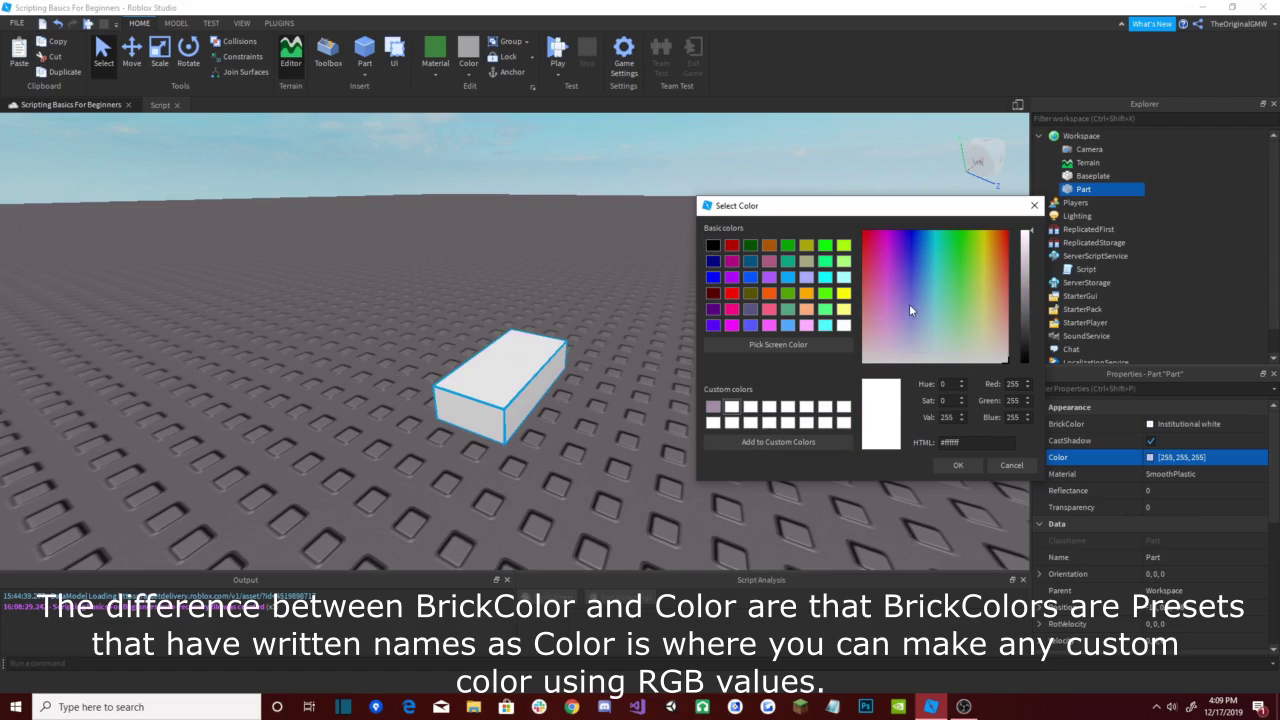
pyautogui.click(915, 316)
pyautogui.click(786, 441)
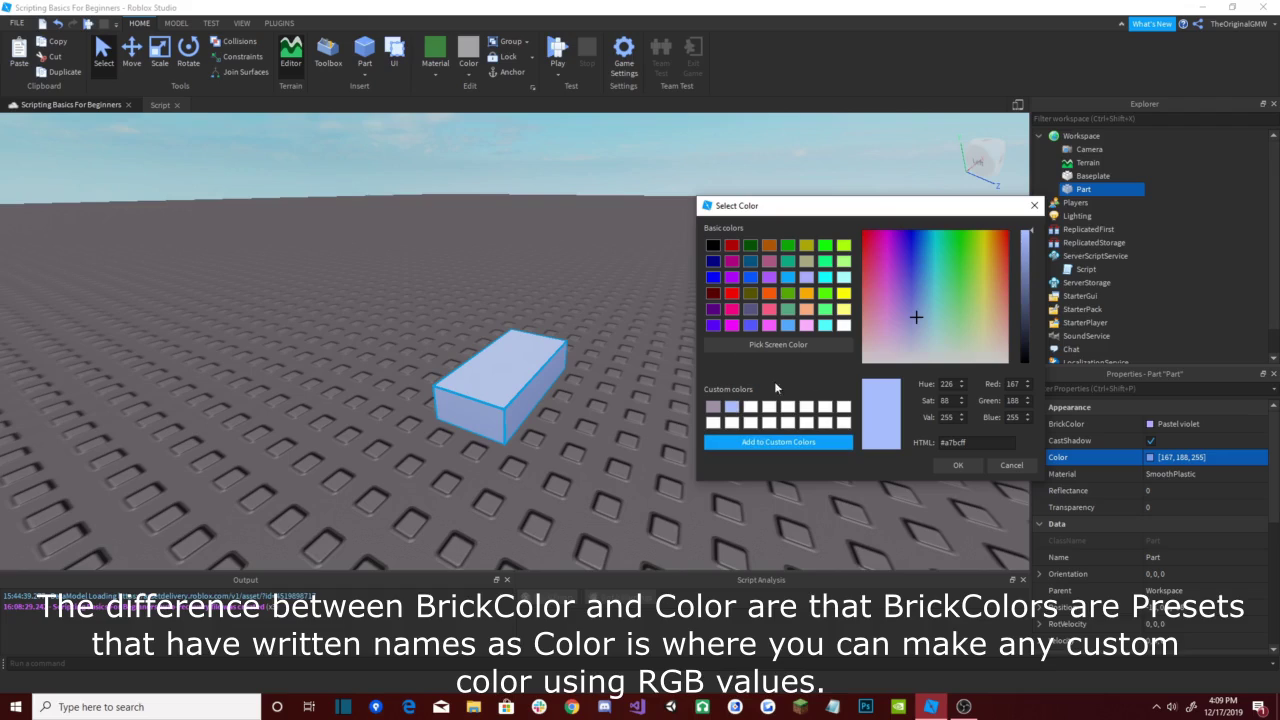
pyautogui.click(1034, 205)
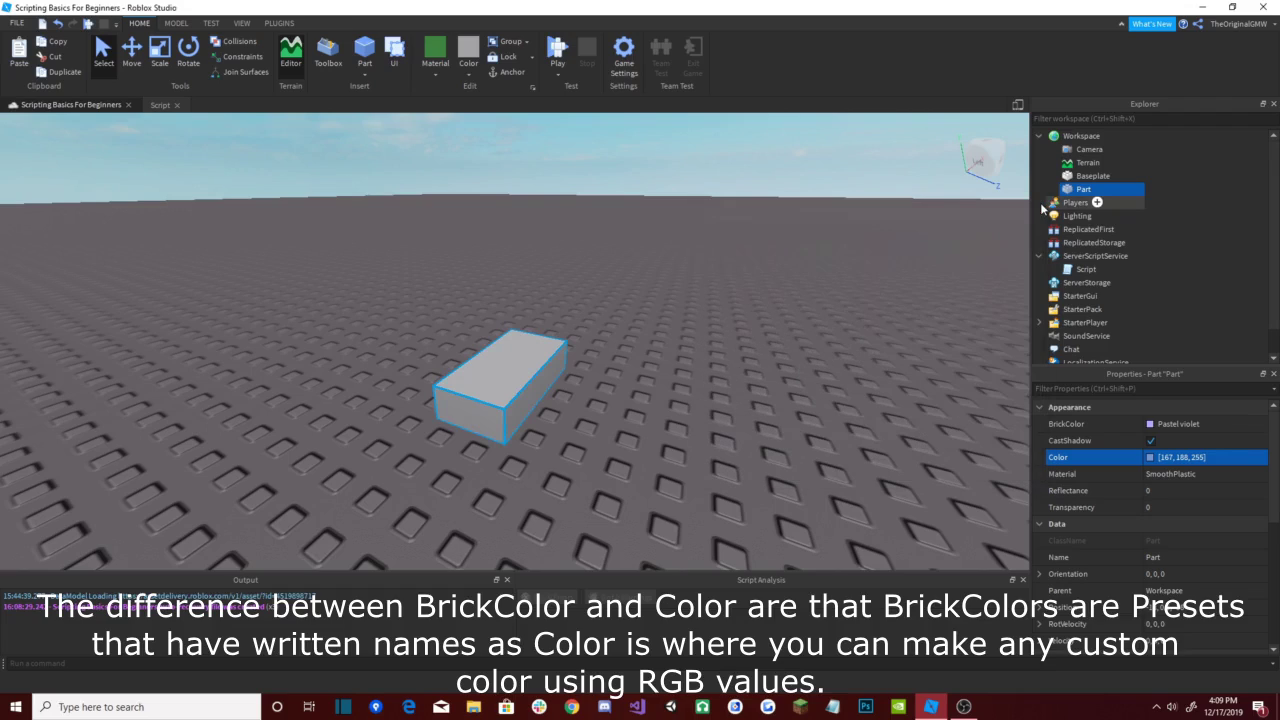
# Step: Try the Brick, Cobblestone and DiamondPlate materials on the Part, one after another
pyautogui.moveTo(697, 263); pyautogui.dragTo(696, 263, button='right')
pyautogui.click(1177, 476)
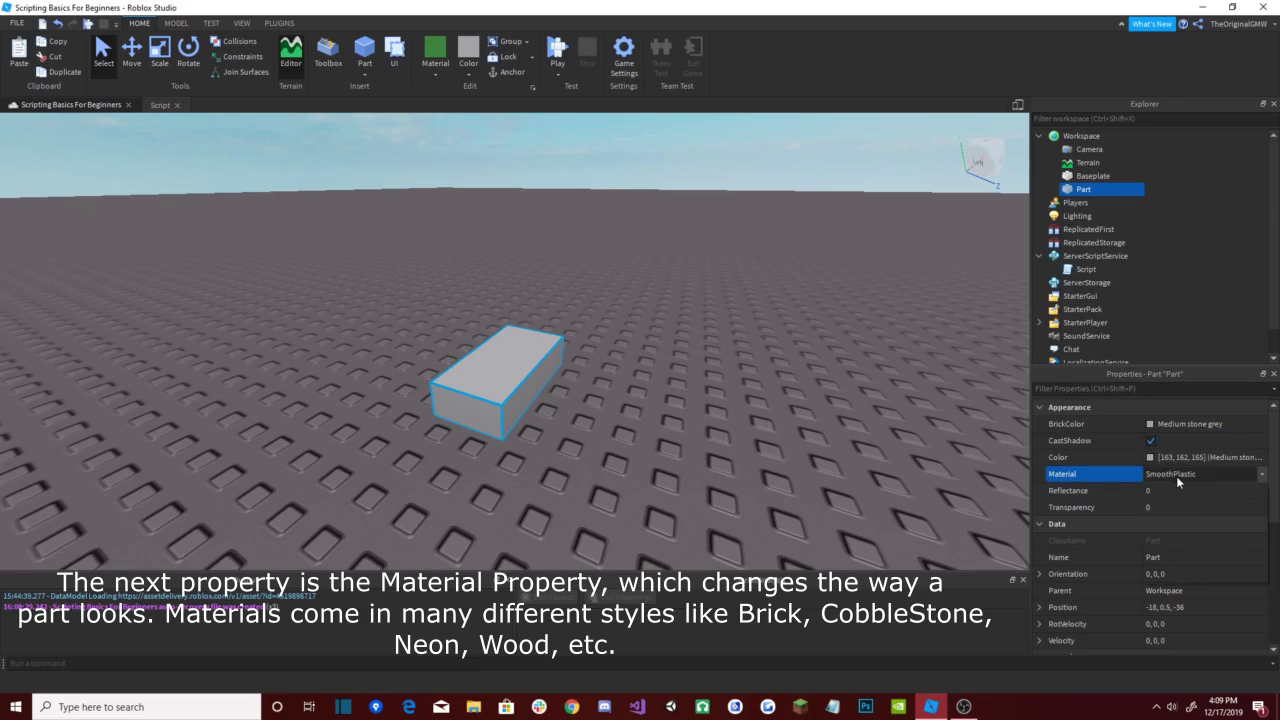
pyautogui.click(1262, 474)
pyautogui.scroll(3, 1262, 535)
pyautogui.click(1172, 482)
pyautogui.click(1186, 475)
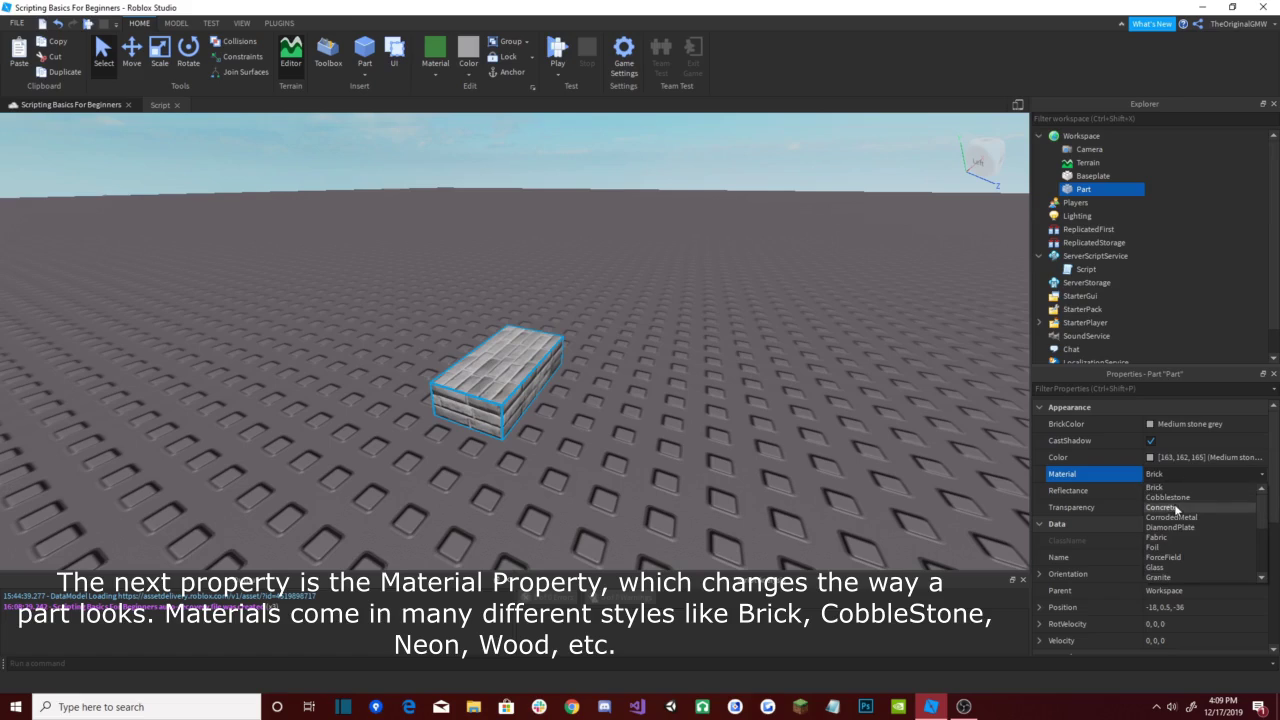
pyautogui.click(1172, 498)
pyautogui.click(1175, 478)
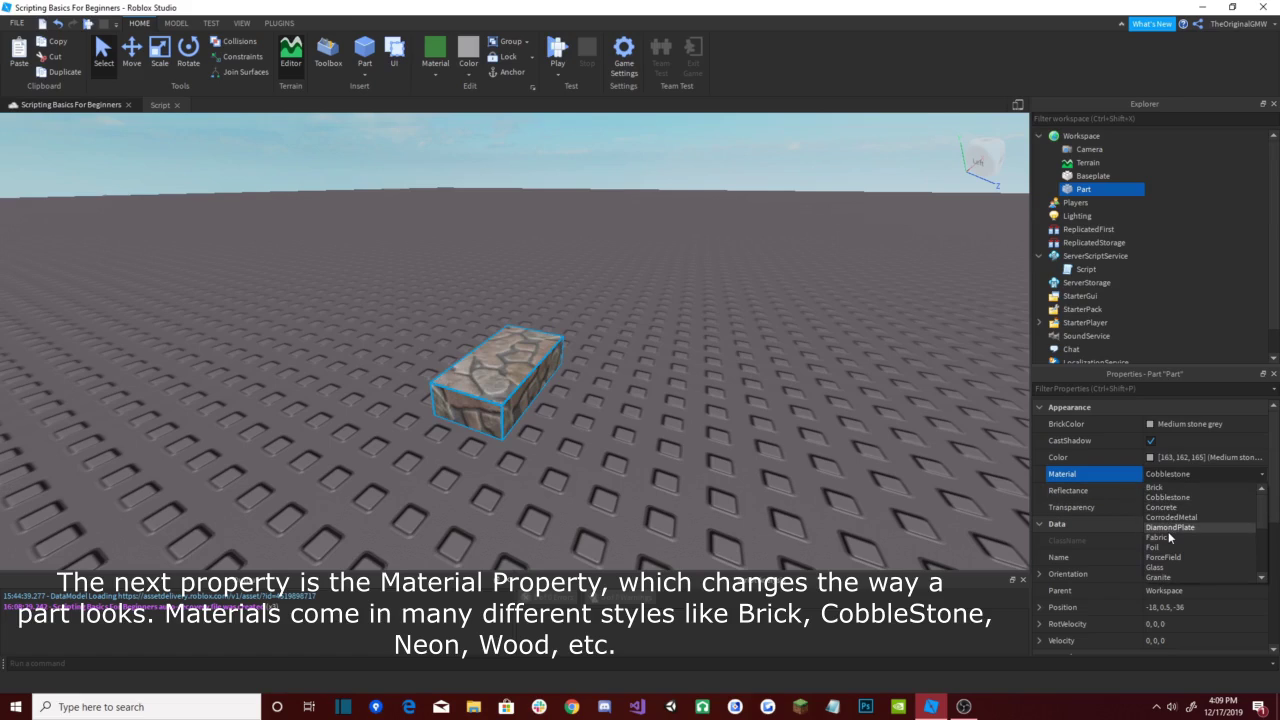
pyautogui.click(1168, 529)
# Step: Try the Neon, Wood and WoodPlanks materials on the Part, one after another
pyautogui.click(1165, 472)
pyautogui.scroll(-3, 1166, 520)
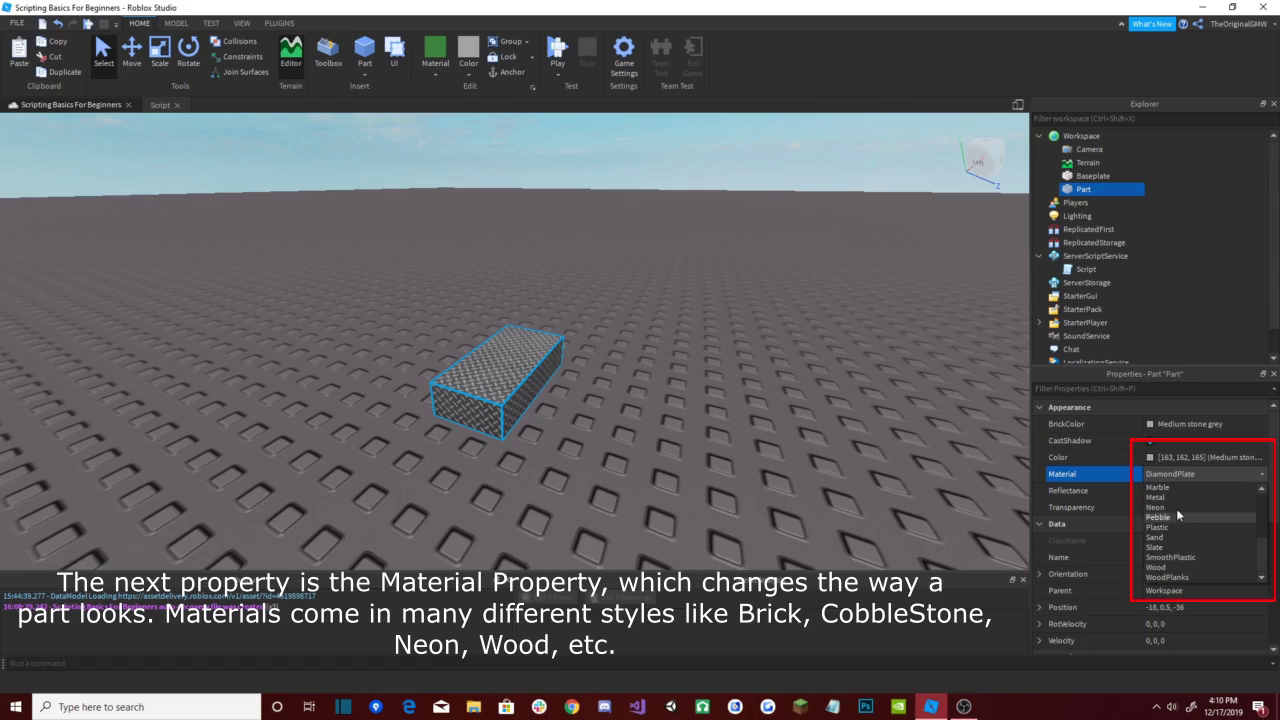
pyautogui.click(1176, 507)
pyautogui.click(1171, 472)
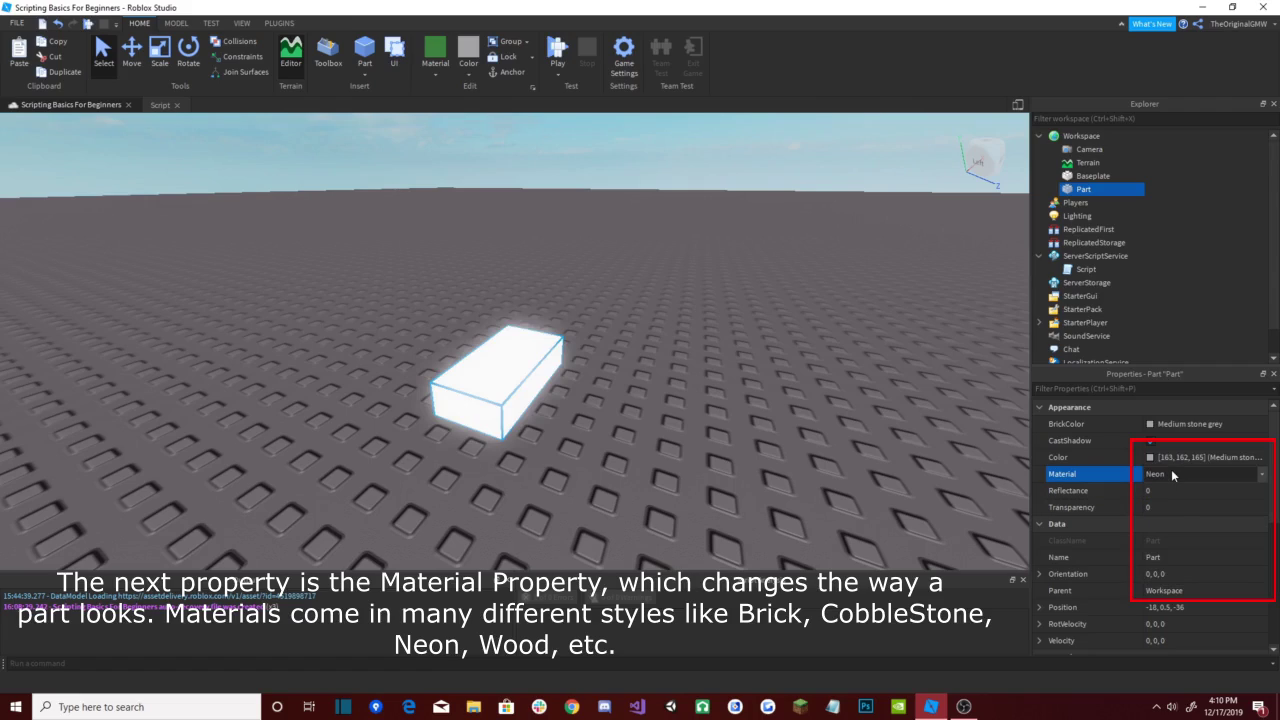
pyautogui.click(1176, 568)
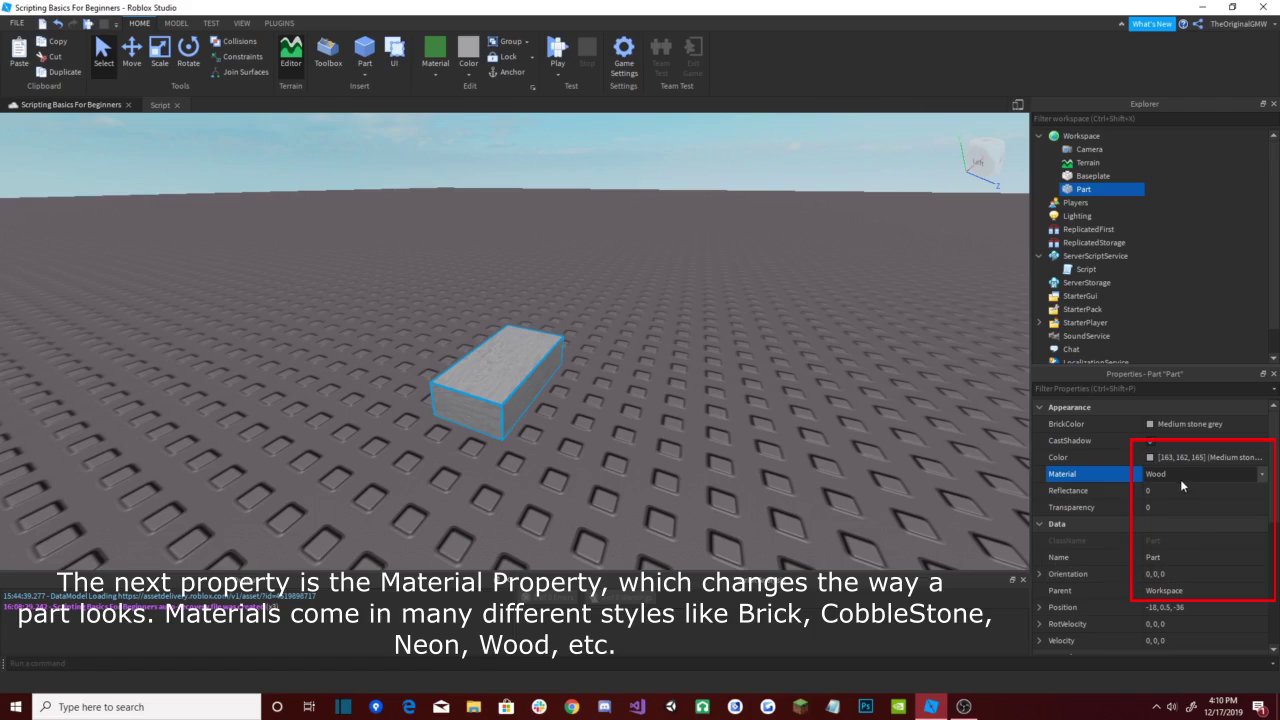
pyautogui.click(1180, 476)
pyautogui.click(1174, 570)
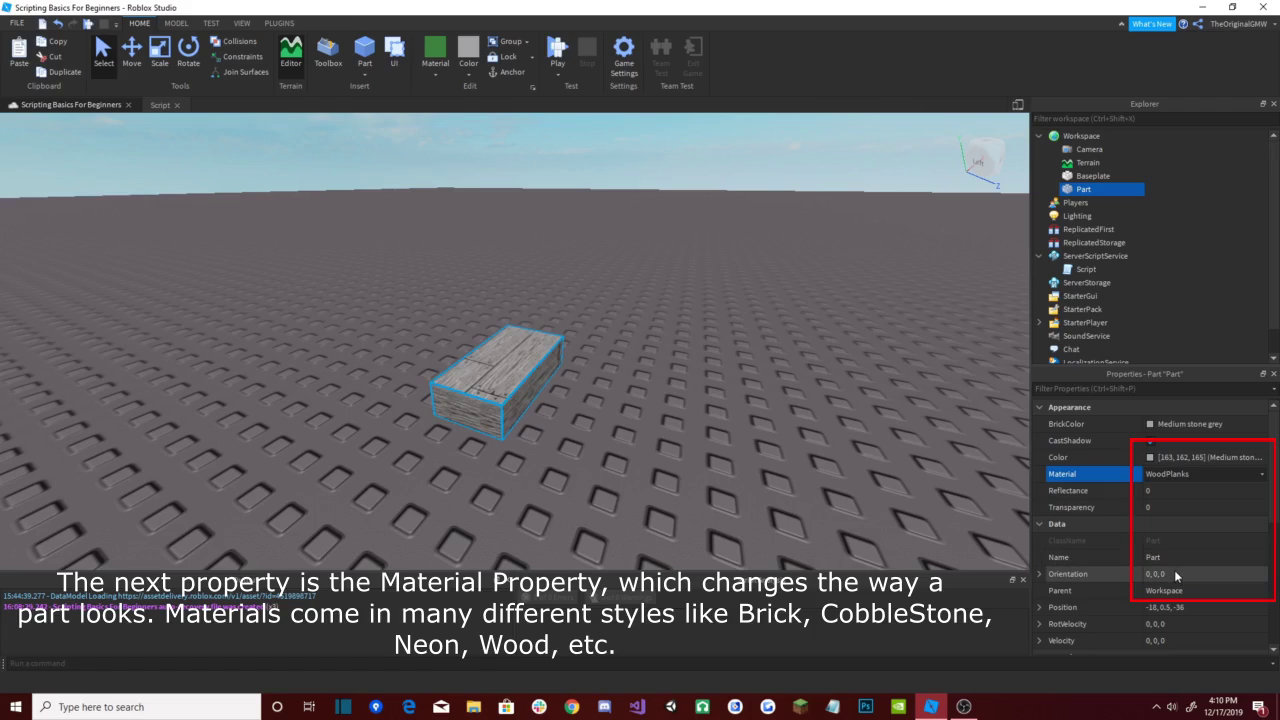
# Step: Set the Part's Material back to SmoothPlastic
pyautogui.click(1190, 473)
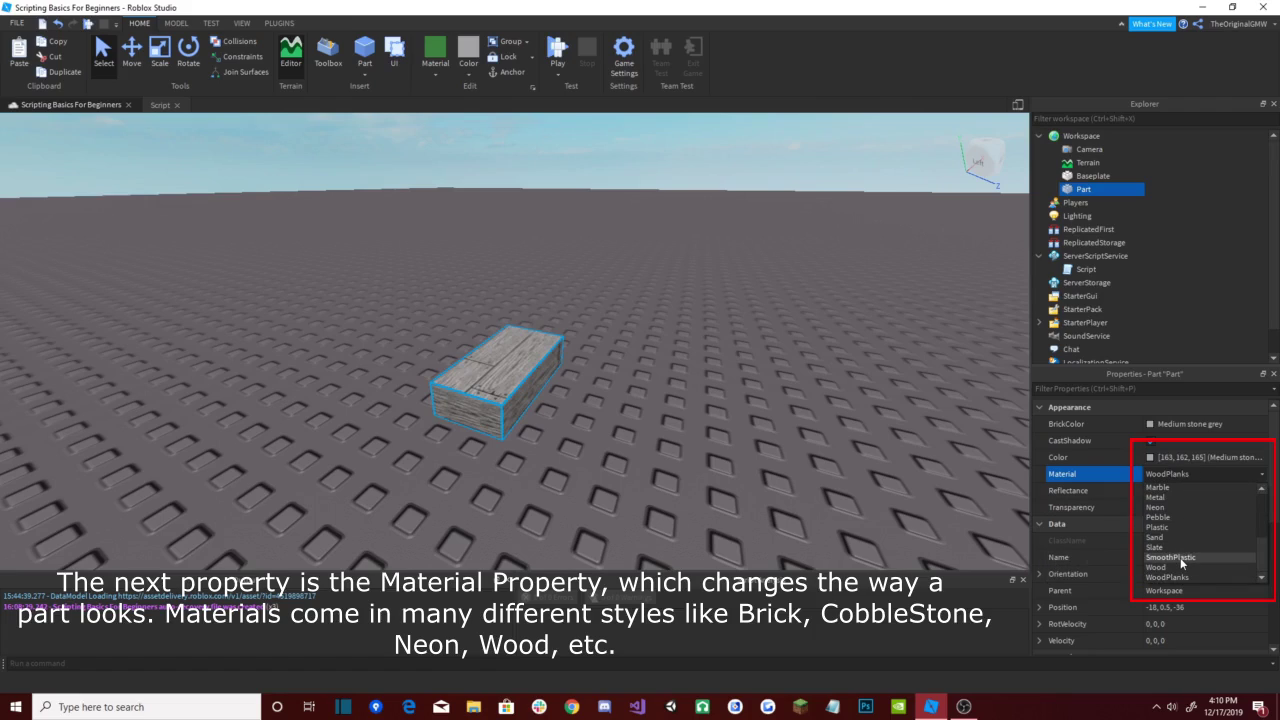
pyautogui.click(1178, 558)
pyautogui.moveTo(830, 421); pyautogui.dragTo(831, 421, button='right')
# Step: Set the Part's Transparency to 0.85, view it deselected, and reselect and focus on it
pyautogui.click(1175, 510)
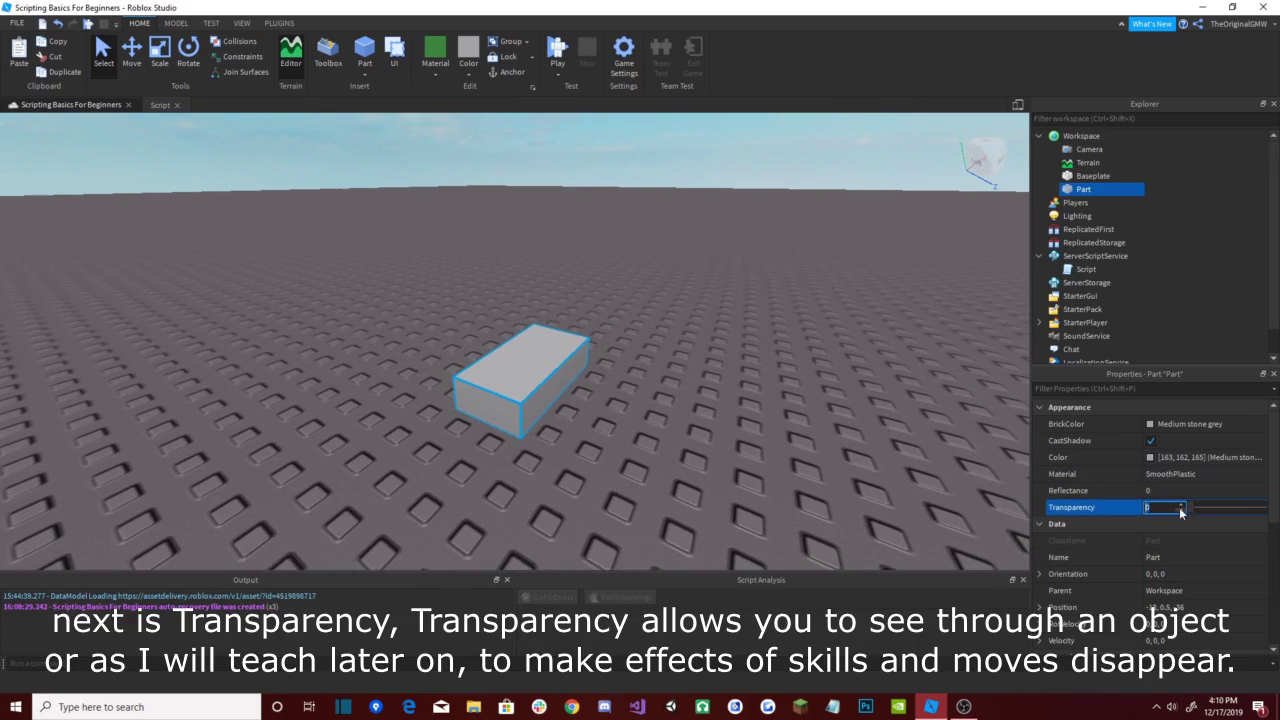
pyautogui.moveTo(1190, 507); pyautogui.dragTo(1250, 517)
pyautogui.click(769, 380)
pyautogui.moveTo(777, 385); pyautogui.dragTo(777, 384, button='right')
pyautogui.click(563, 320)
pyautogui.press('f')
pyautogui.scroll(-2, 599, 315)
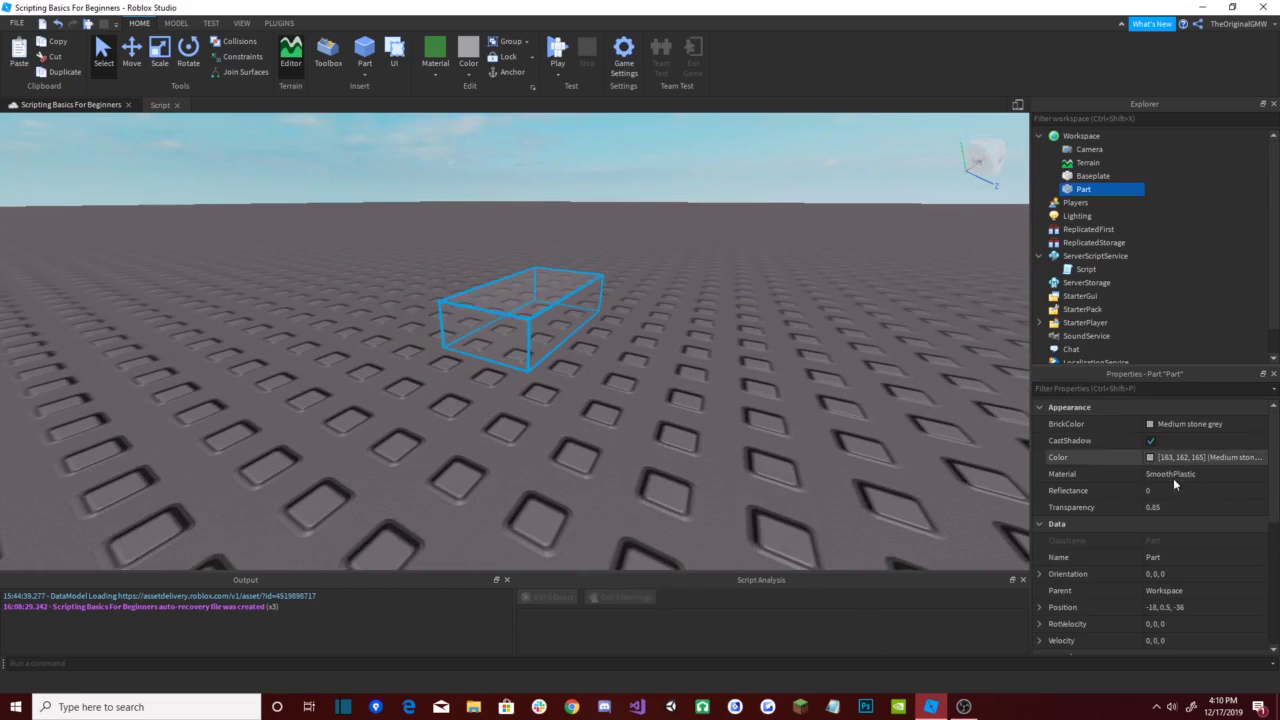
# Step: Set the Part's Transparency back to 0
pyautogui.click(1236, 505)
pyautogui.moveTo(1252, 509); pyautogui.dragTo(1172, 504)
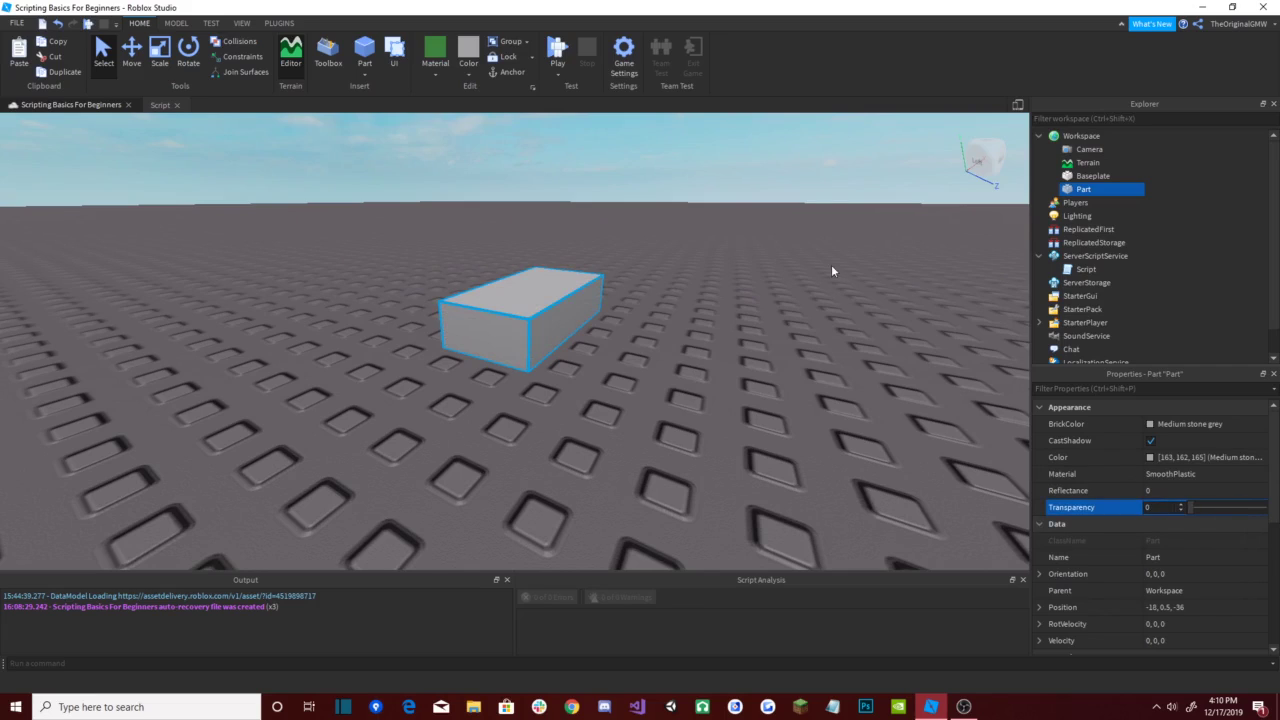
pyautogui.scroll(2, 831, 265)
pyautogui.moveTo(831, 265); pyautogui.dragTo(831, 268, button='right')
pyautogui.scroll(-2, 831, 268)
# Step: Set the Part's Reflectance to 1, deselect it and examine its reflective surface from several angles
pyautogui.click(1170, 491)
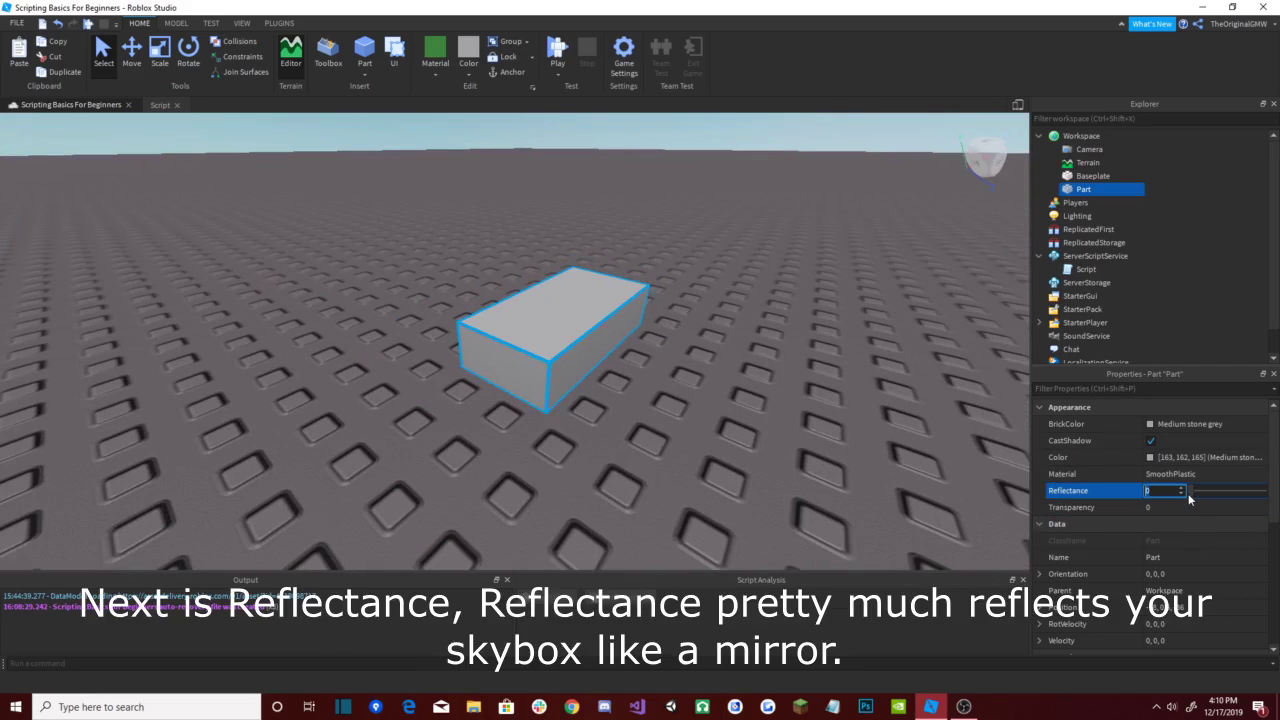
pyautogui.moveTo(1203, 498); pyautogui.dragTo(1264, 491)
pyautogui.moveTo(605, 332); pyautogui.dragTo(605, 349, button='right')
pyautogui.click(605, 349)
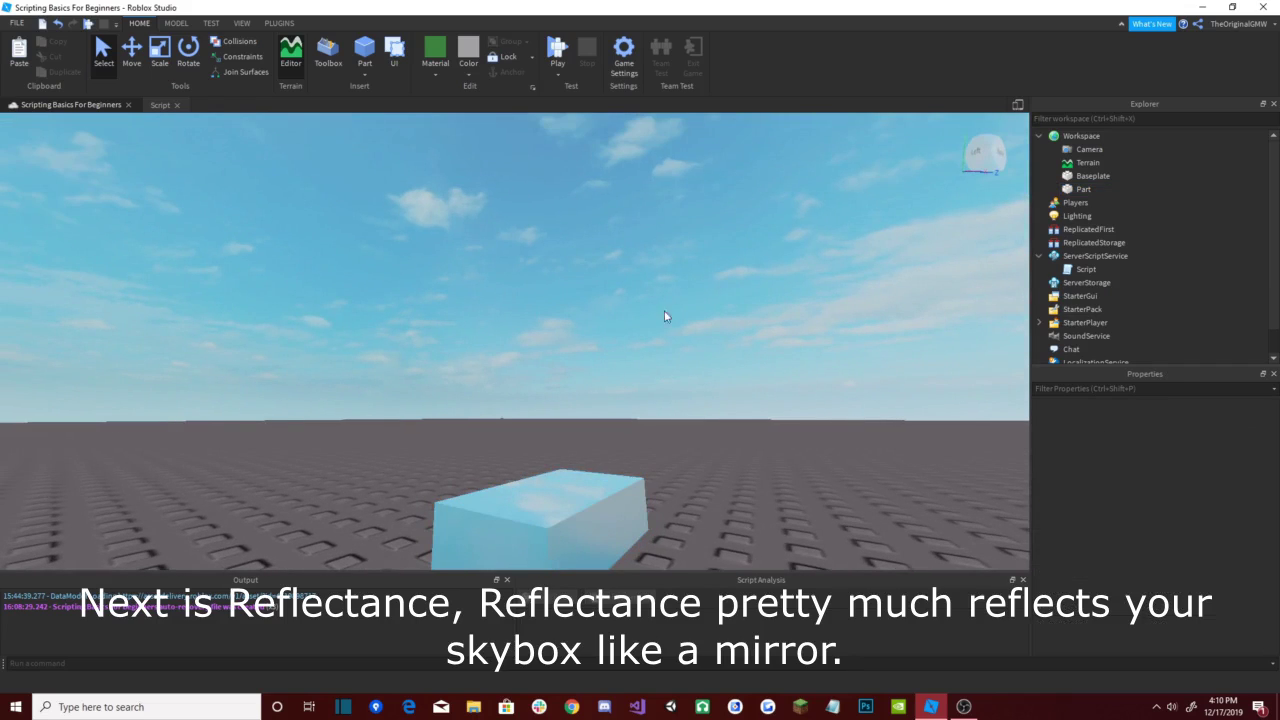
pyautogui.moveTo(665, 311)
pyautogui.mouseDown(button='right')
pyautogui.moveTo(678, 286)
pyautogui.moveTo(669, 298)
pyautogui.moveTo(663, 283)
pyautogui.moveTo(668, 292)
pyautogui.mouseUp(button='right')
pyautogui.scroll(-3, 669, 292)
pyautogui.scroll(4, 669, 292)
pyautogui.scroll(-4, 668, 292)
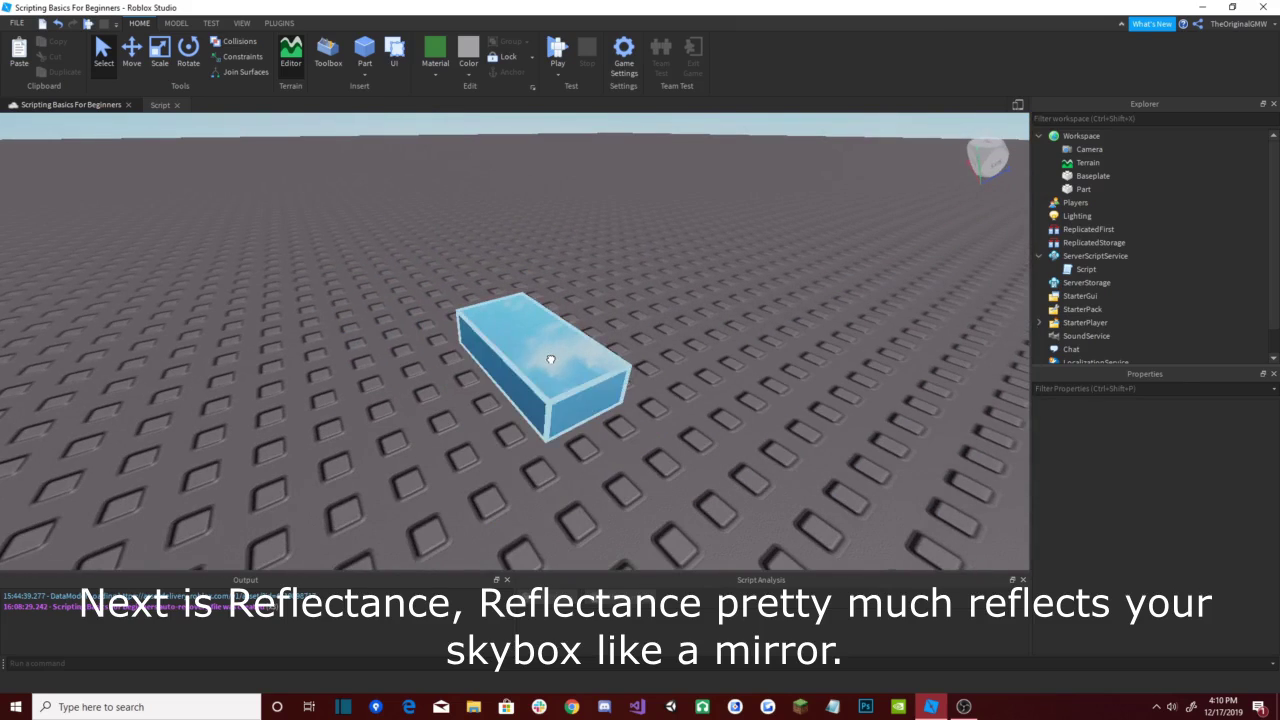
# Step: Reselect the Part and bring its Reflectance down to 0
pyautogui.click(550, 359)
pyautogui.click(1252, 492)
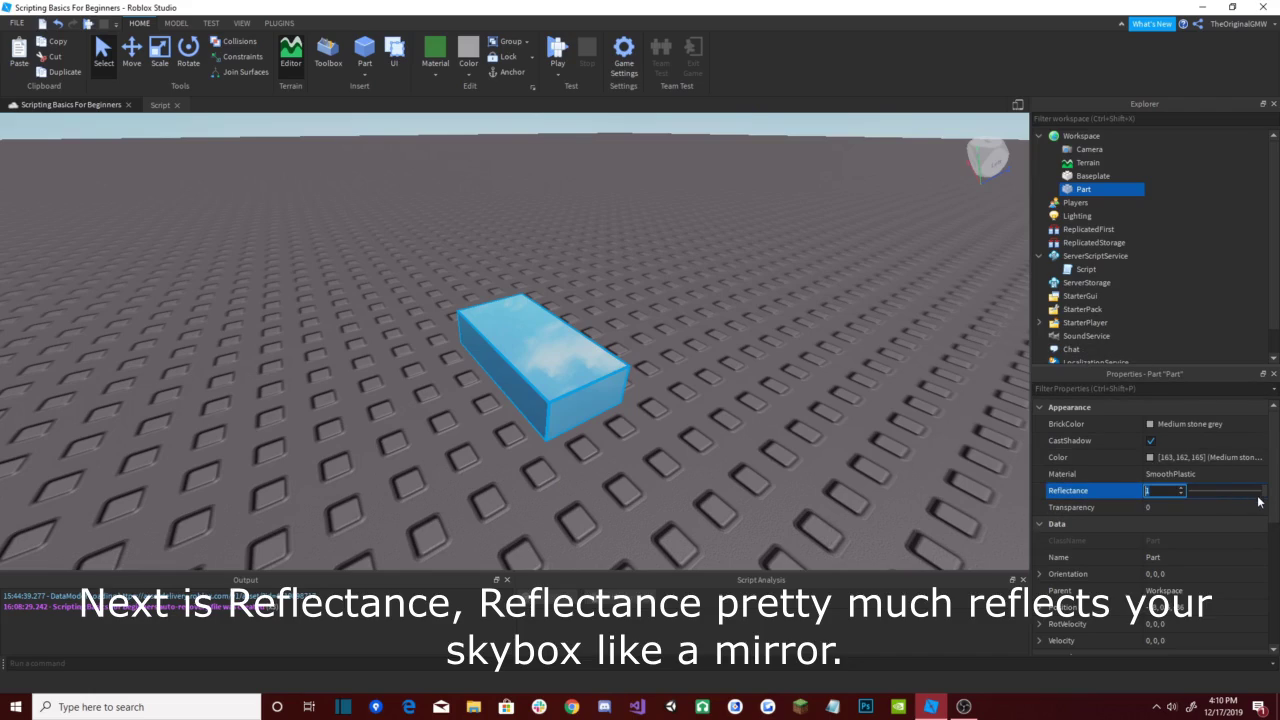
pyautogui.moveTo(1266, 492); pyautogui.dragTo(1163, 475)
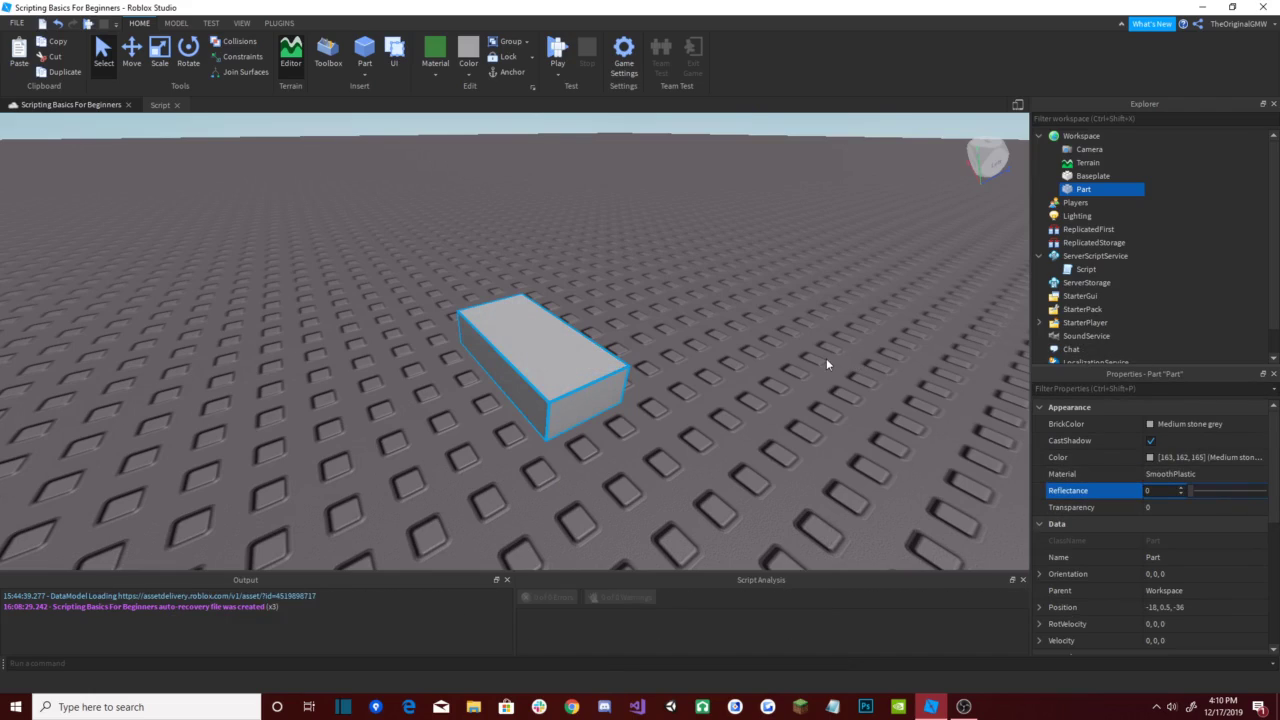
# Step: Set the Part's Reflectance to 0.15
pyautogui.click(1181, 494)
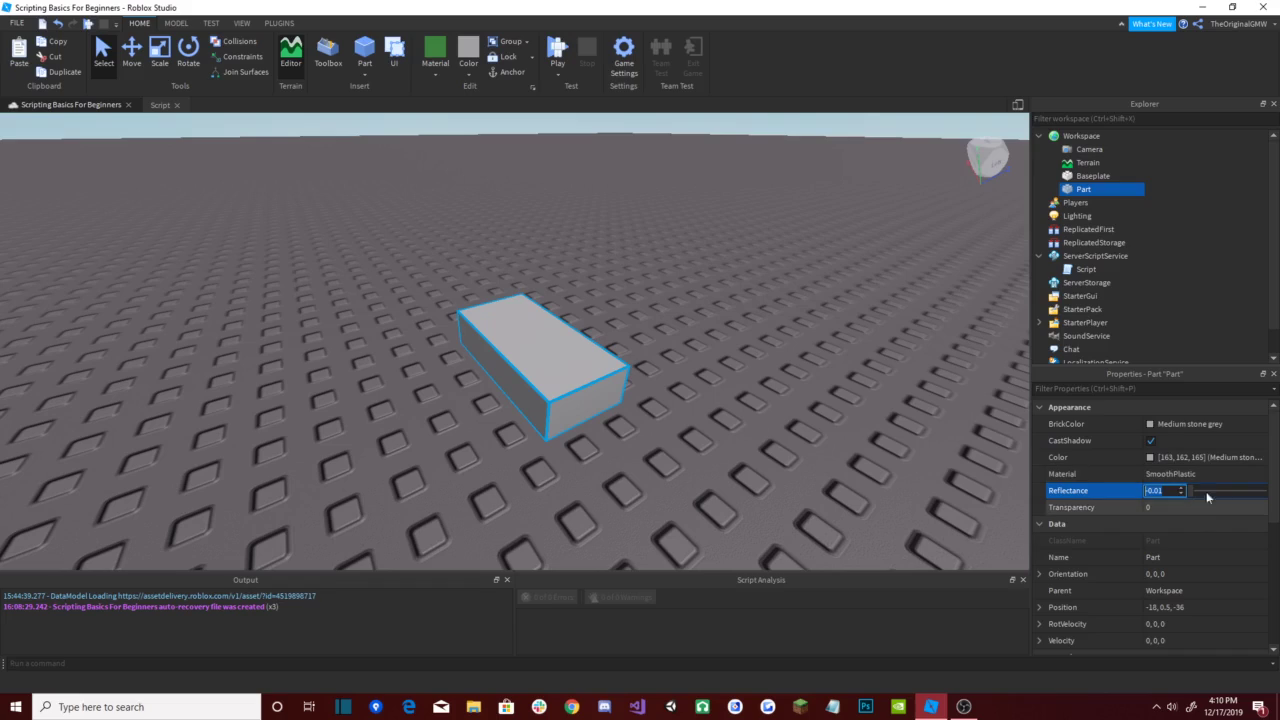
pyautogui.write('0.15')
pyautogui.press('Return')
# Step: Return the Part's Reflectance to 0
pyautogui.scroll(-2, 1206, 438)
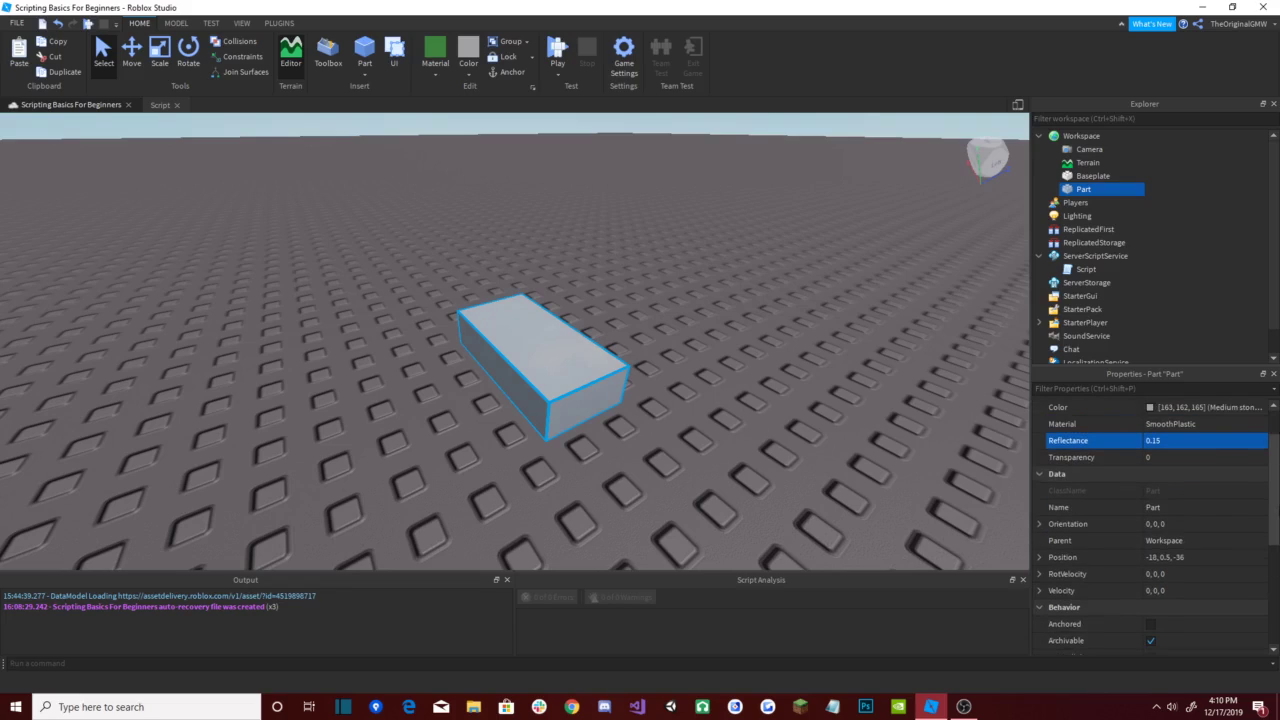
pyautogui.click(1203, 440)
pyautogui.moveTo(1203, 440); pyautogui.dragTo(1128, 433)
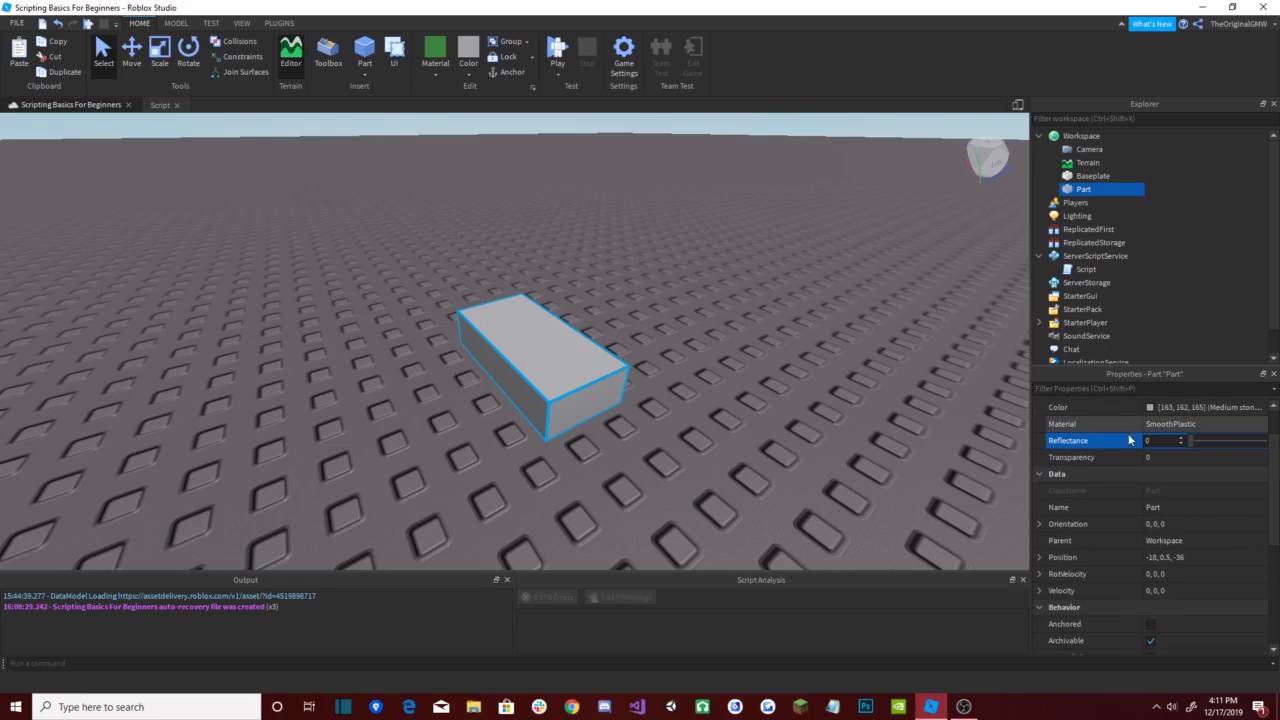
# Step: Examine the Part's Name, Orientation, Position and Behavior properties, including the separate axis values of Orientation
pyautogui.click(1176, 508)
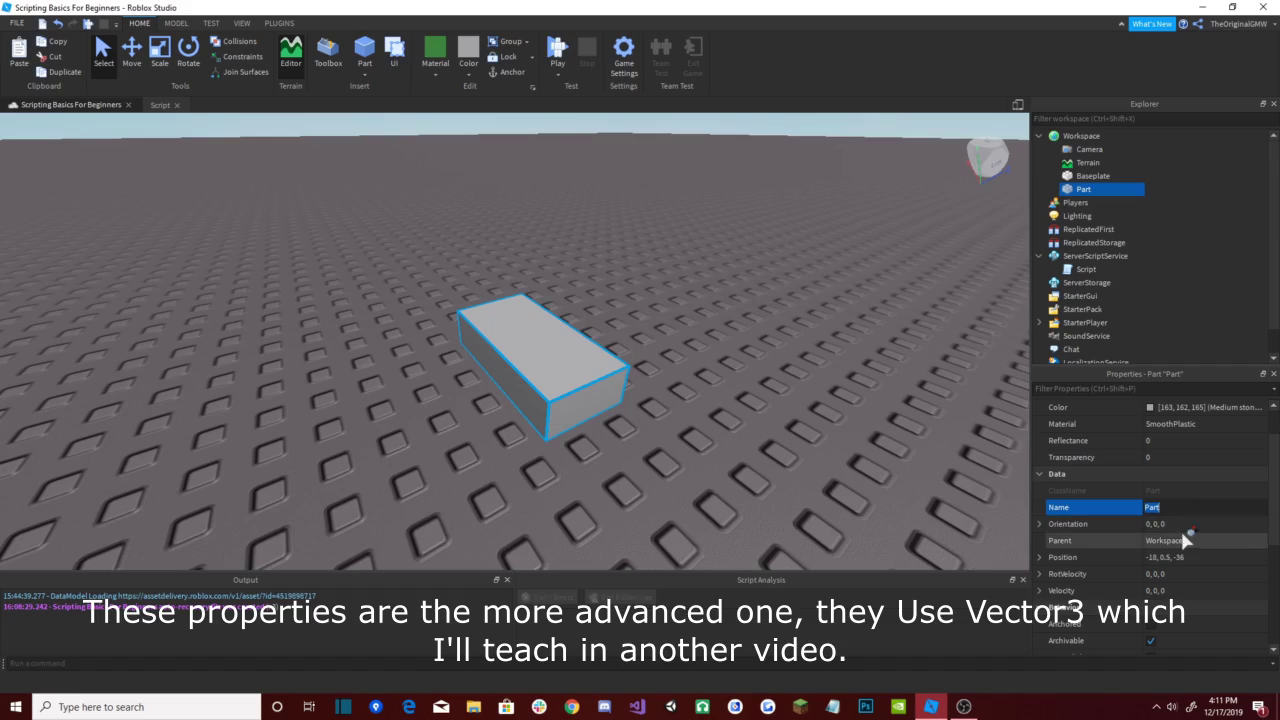
pyautogui.click(1180, 524)
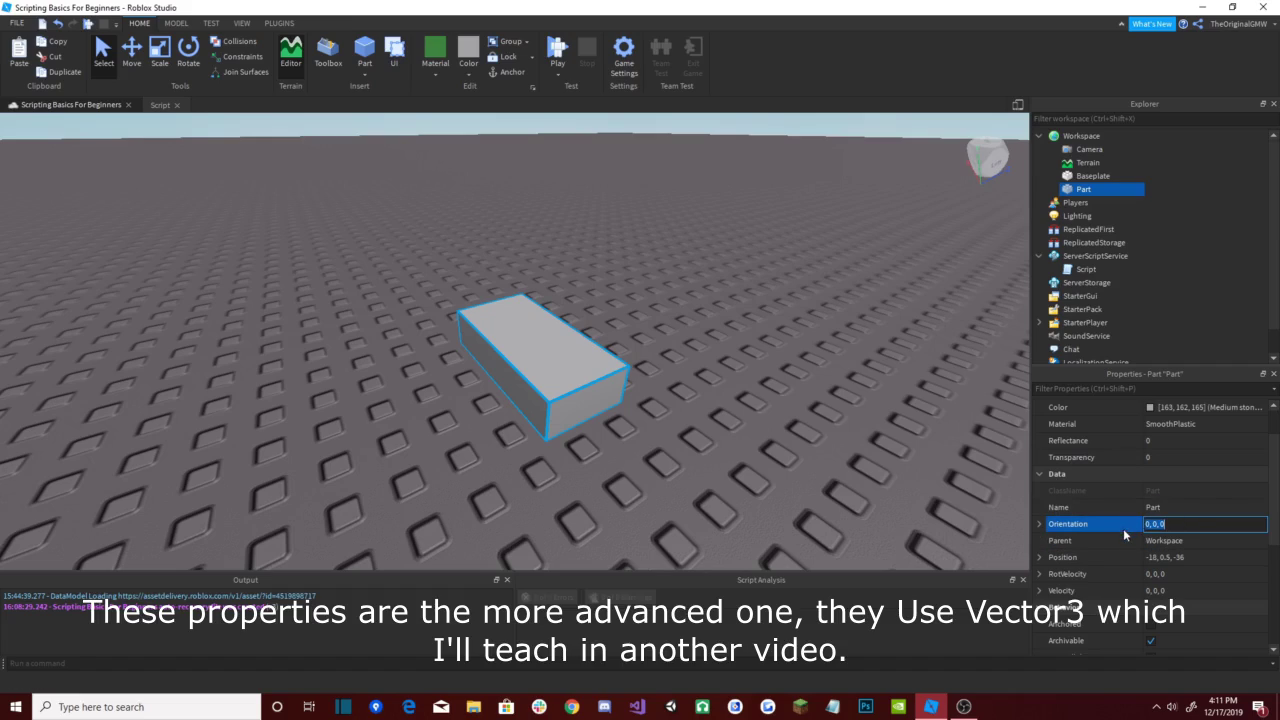
pyautogui.click(1038, 525)
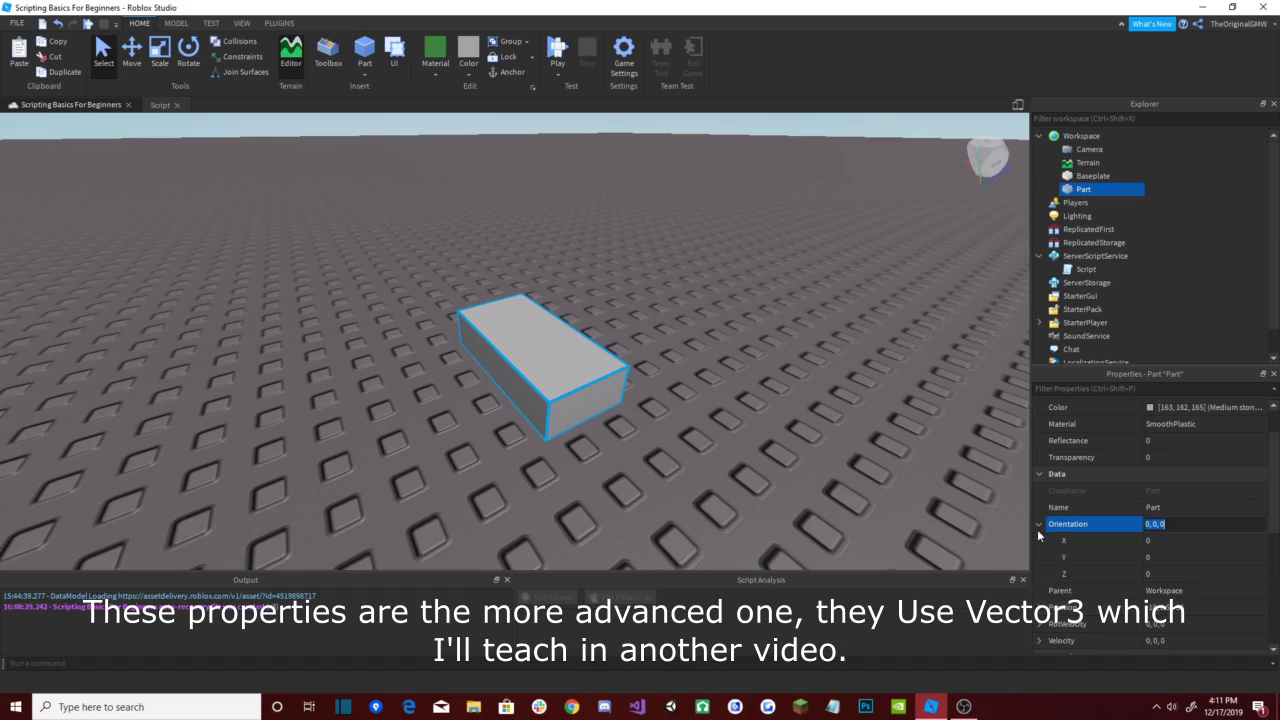
pyautogui.click(1038, 525)
pyautogui.click(1176, 557)
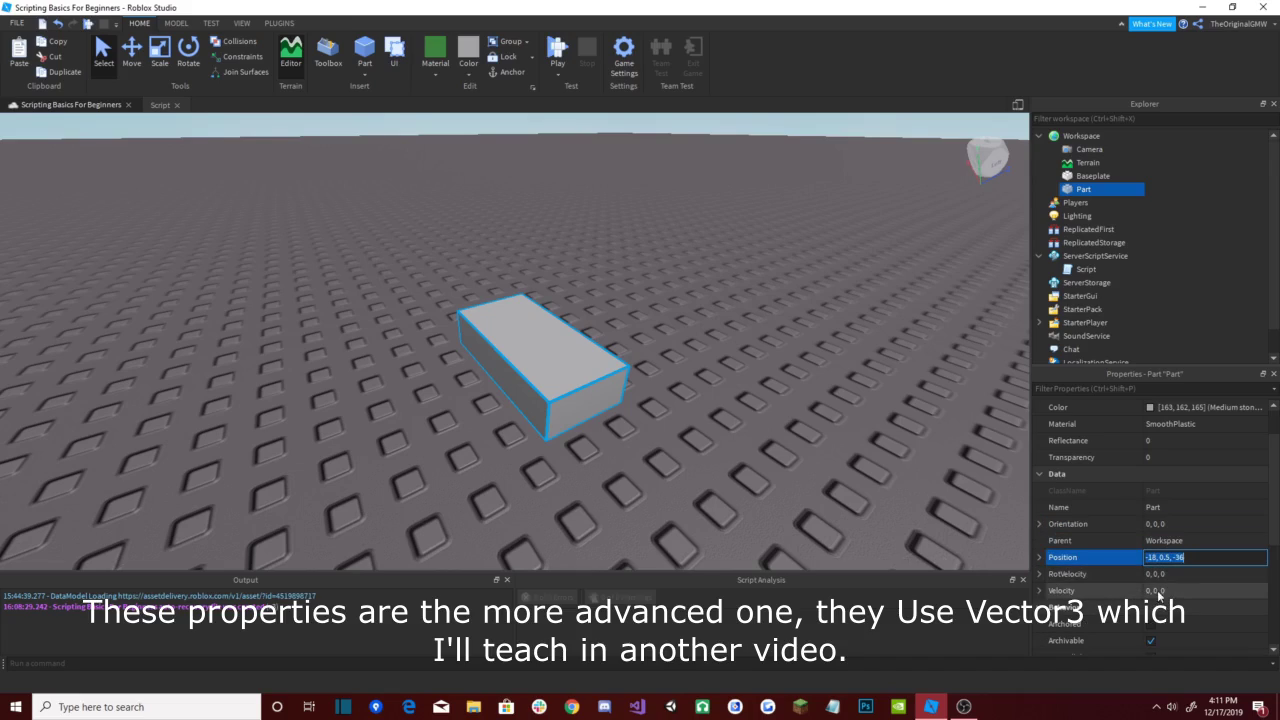
pyautogui.scroll(-1, 1183, 580)
pyautogui.scroll(-1, 1183, 576)
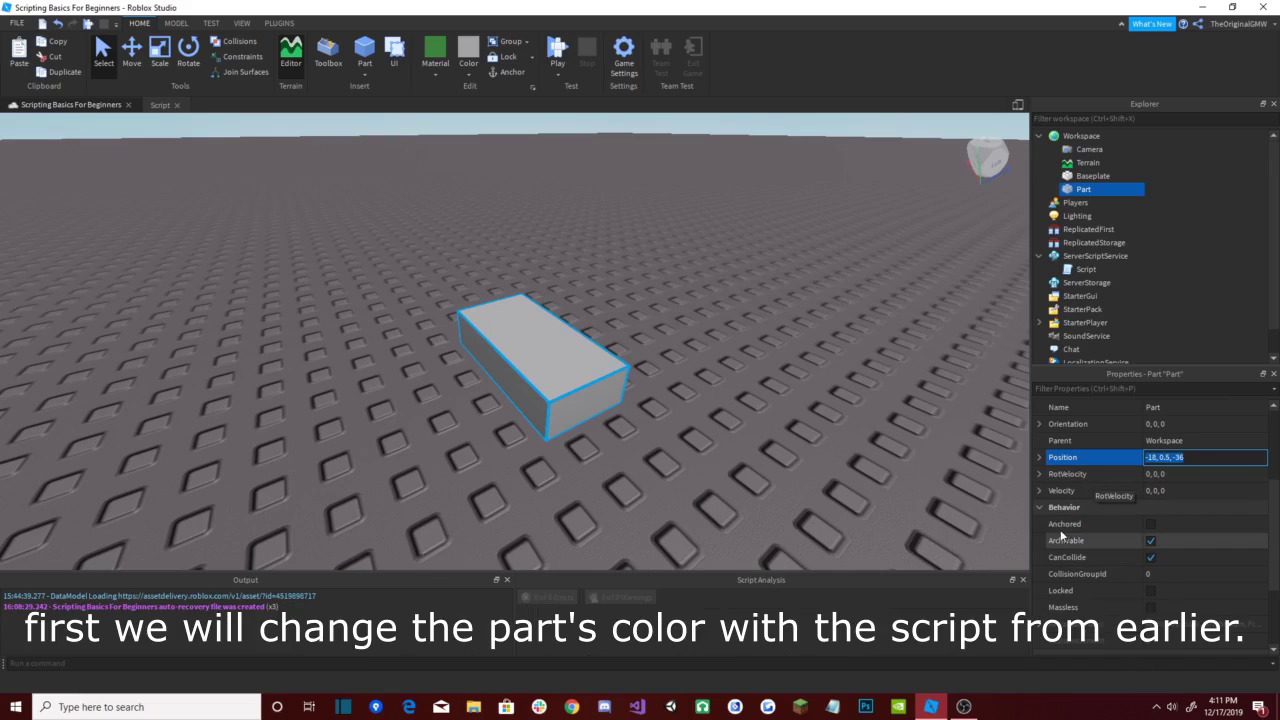
pyautogui.scroll(-1, 1086, 521)
pyautogui.moveTo(768, 438); pyautogui.dragTo(768, 432, button='right')
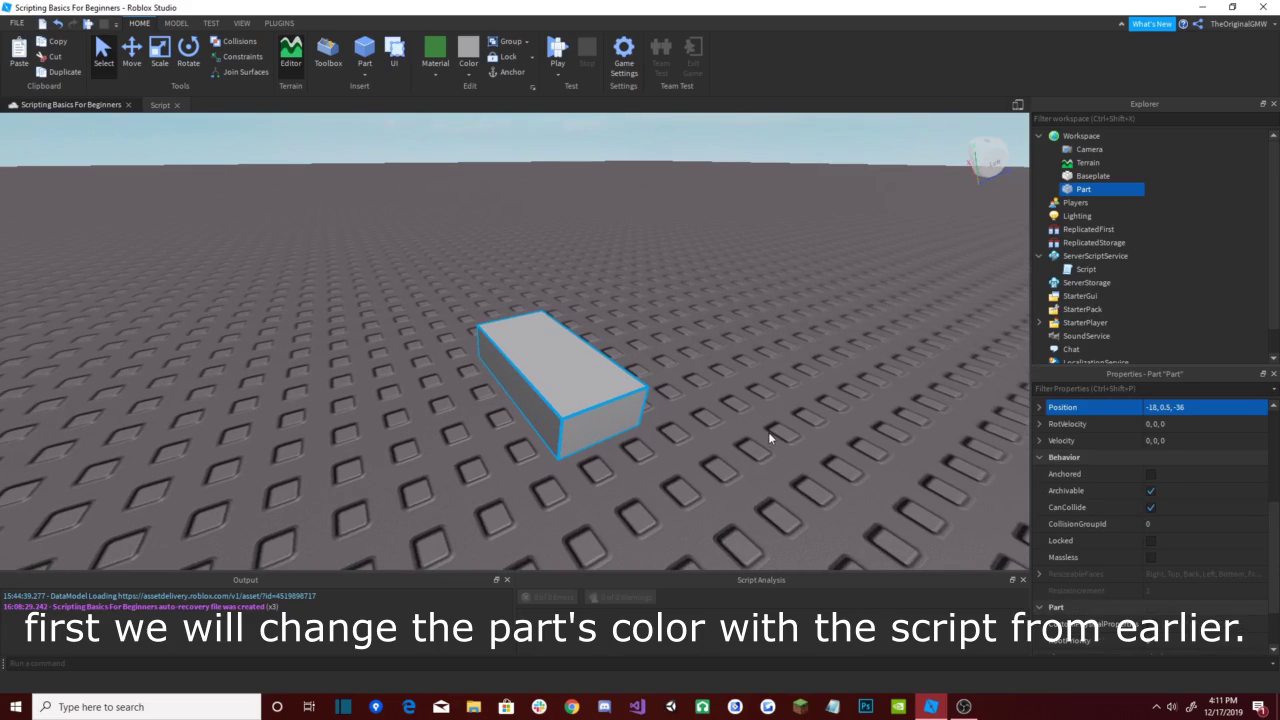
pyautogui.click(708, 358)
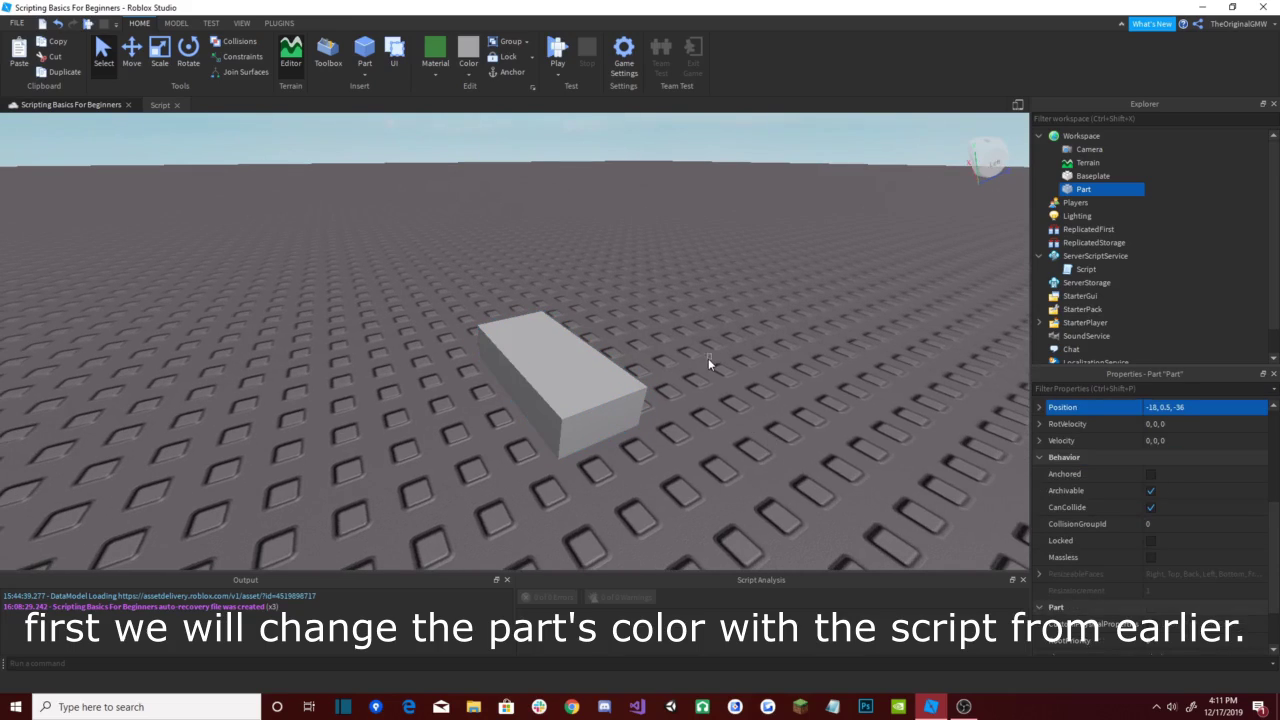
pyautogui.click(1084, 189)
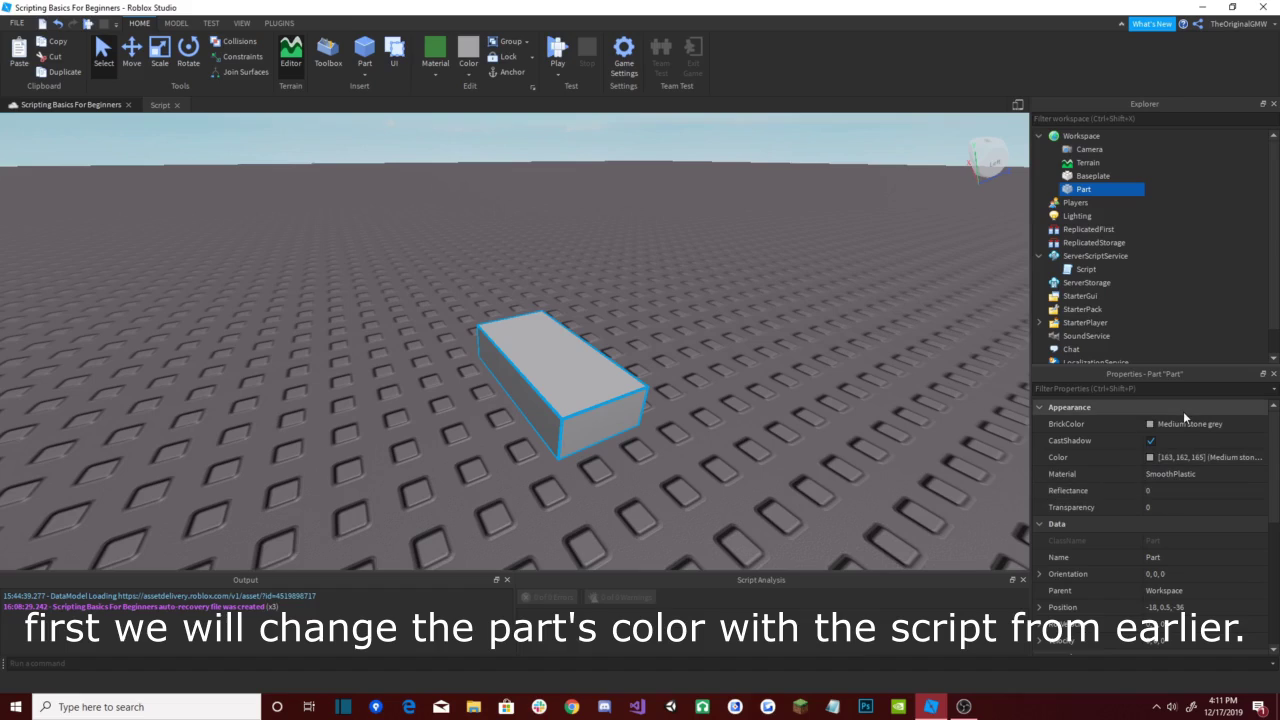
# Step: Open the script in ServerScriptService and change line 3 to reference game.Workspace.Part.Color, removing the old string assignment
pyautogui.doubleClick(1066, 271)
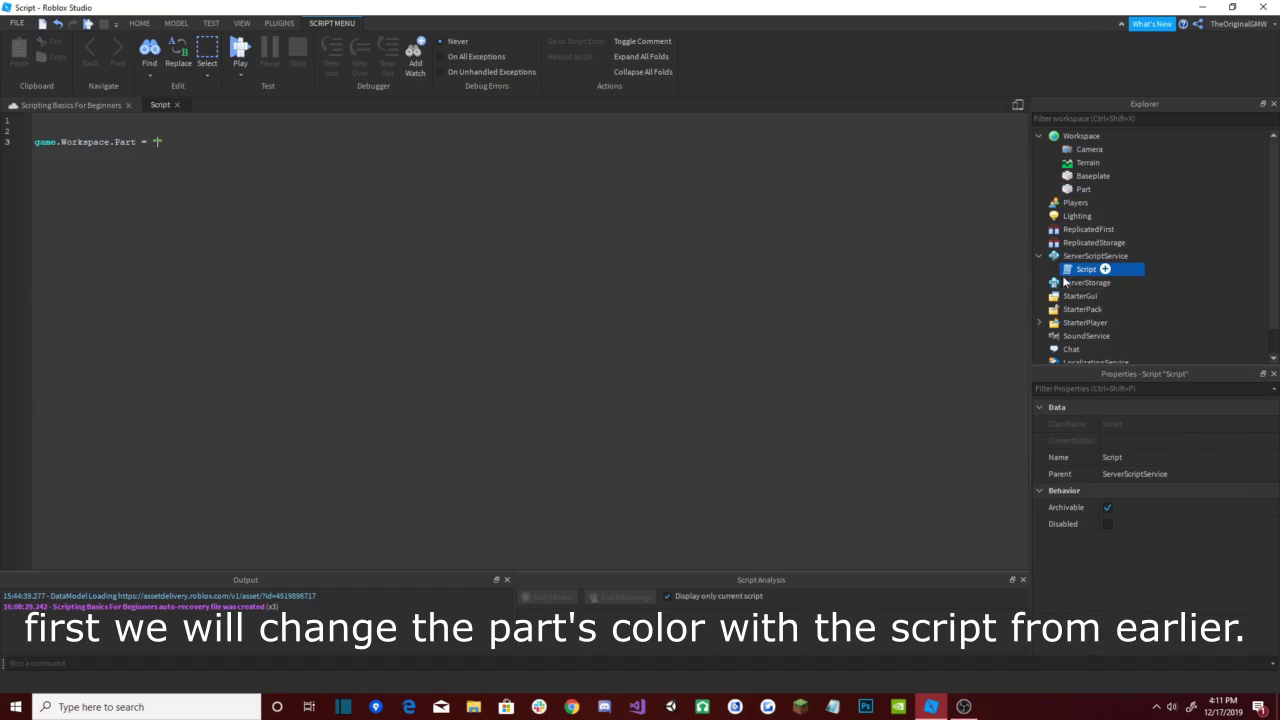
pyautogui.press('BackSpace')
pyautogui.press('BackSpace')
pyautogui.press('BackSpace')
pyautogui.press('BackSpace')
pyautogui.press('BackSpace')
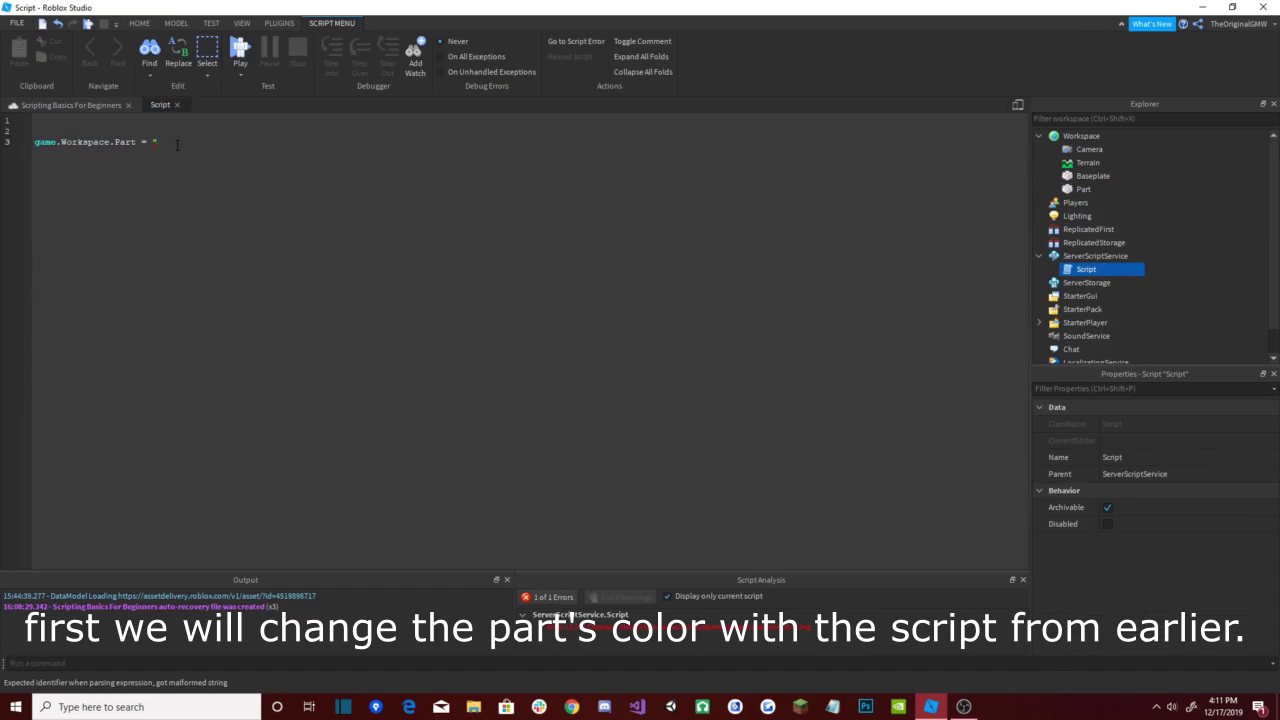
pyautogui.write('.')
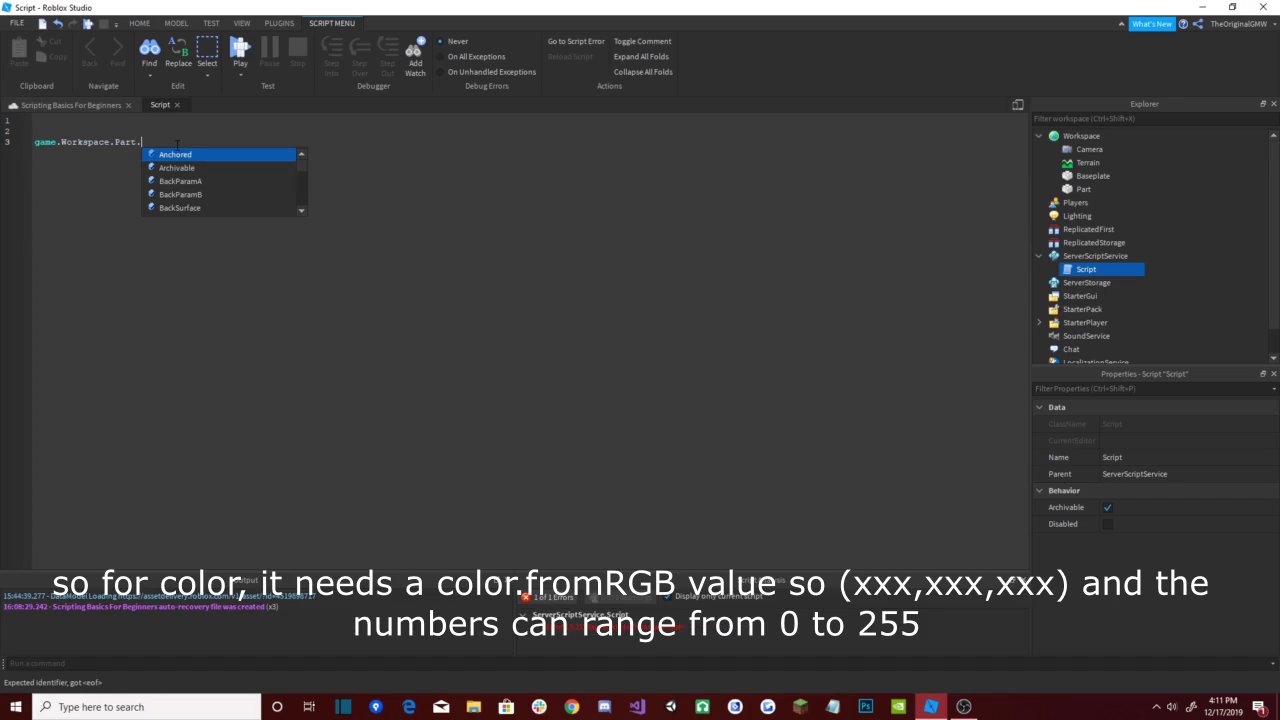
pyautogui.write('Col')
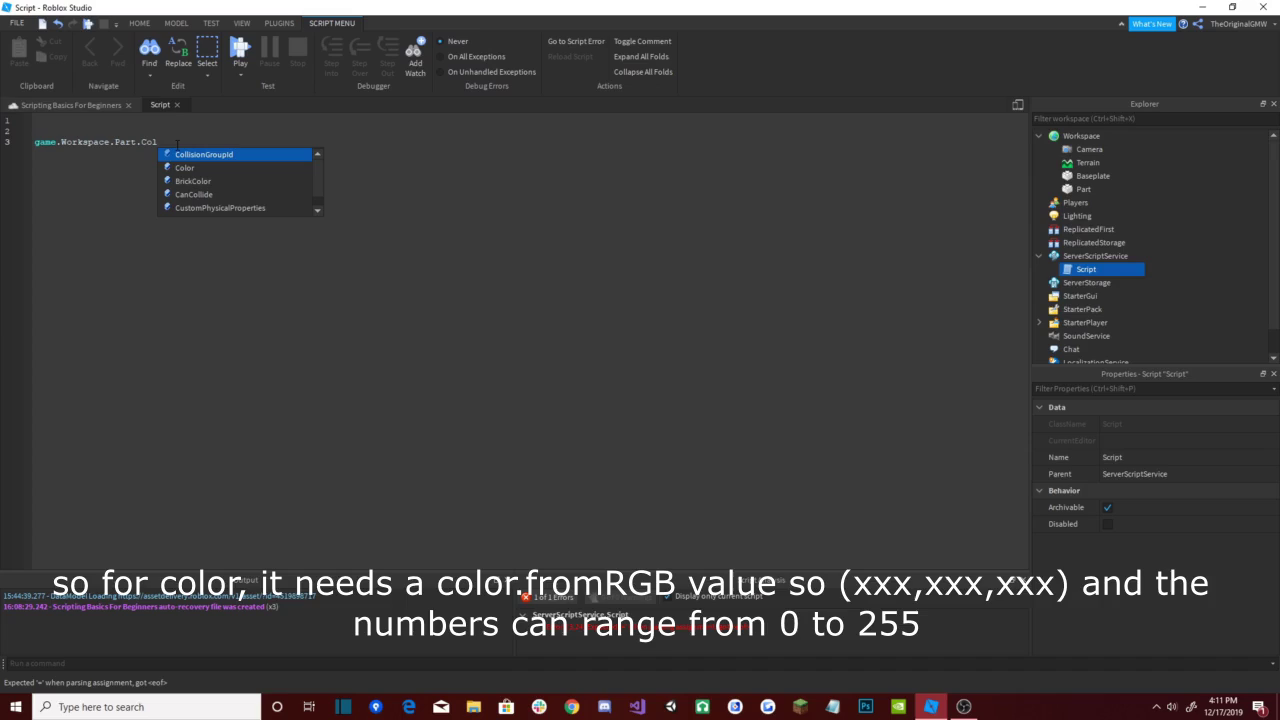
pyautogui.press('Down')
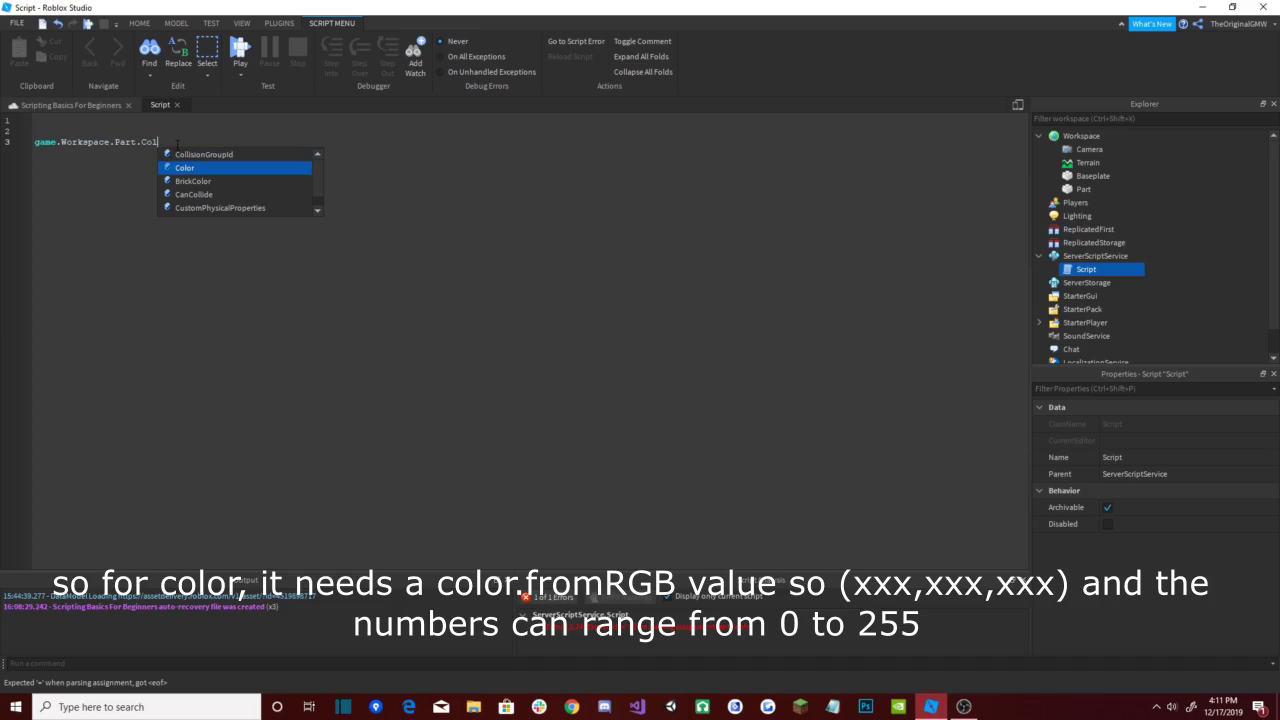
pyautogui.press('Return')
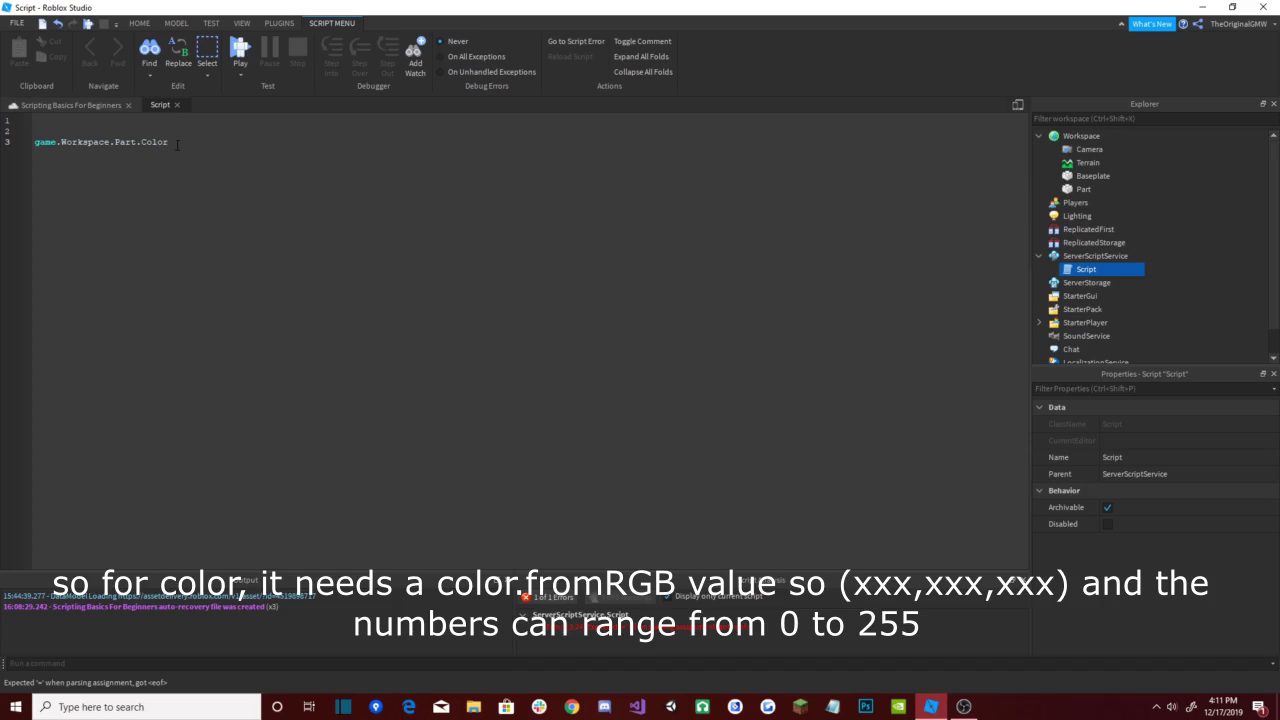
# Step: Assign Color3.fromRGB(255,255,0) to the Part's Color in line 3 of the script
pyautogui.write('= ')
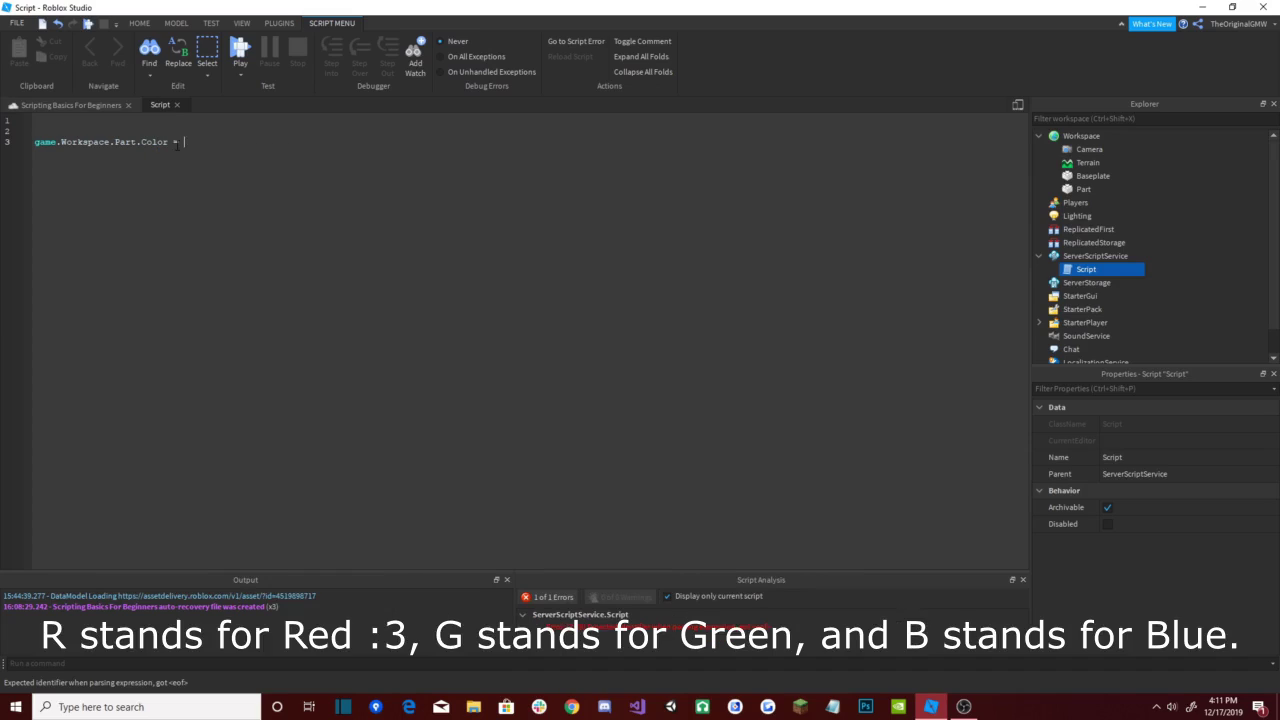
pyautogui.write('Color3.fr')
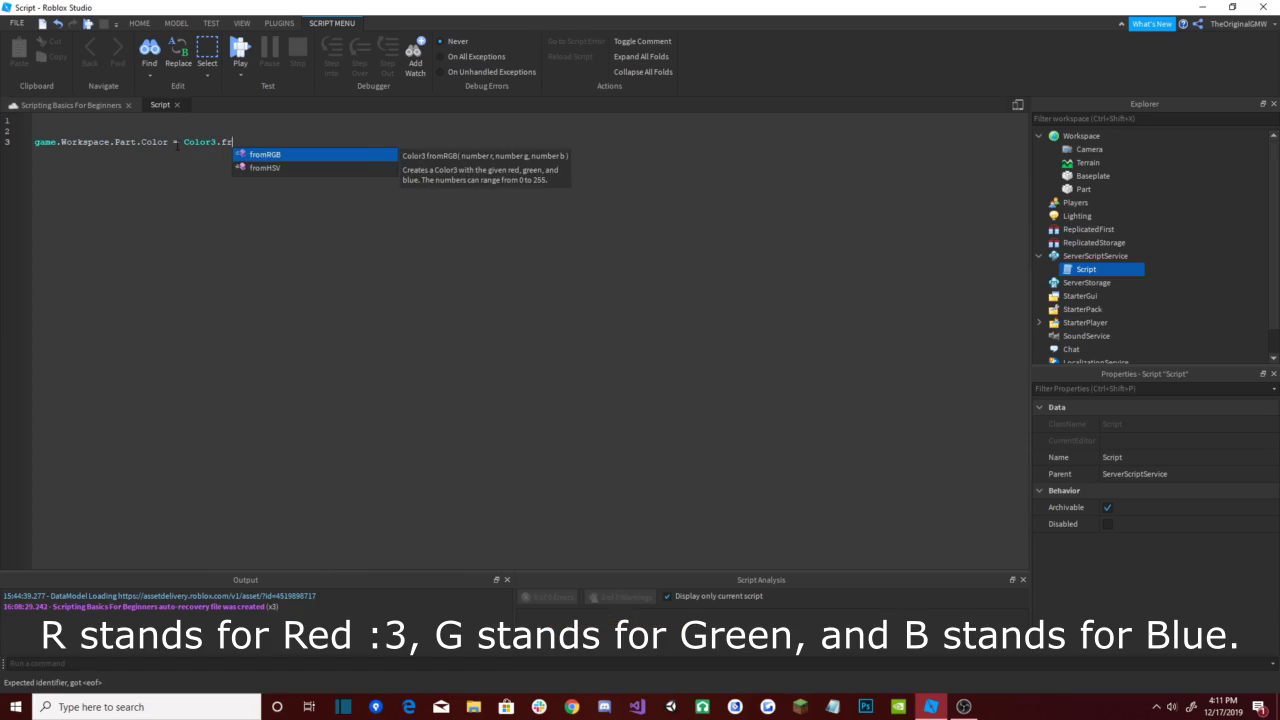
pyautogui.press('Tab')
pyautogui.write('(')
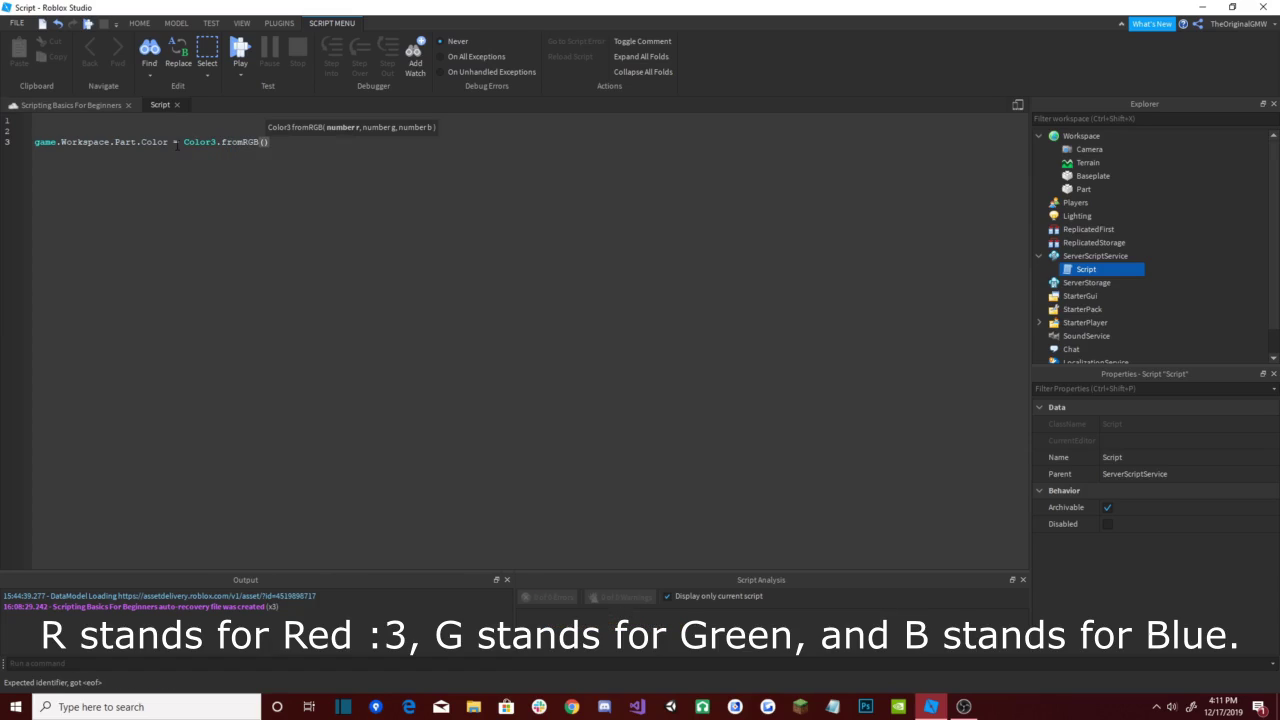
pyautogui.write('255,255,0')
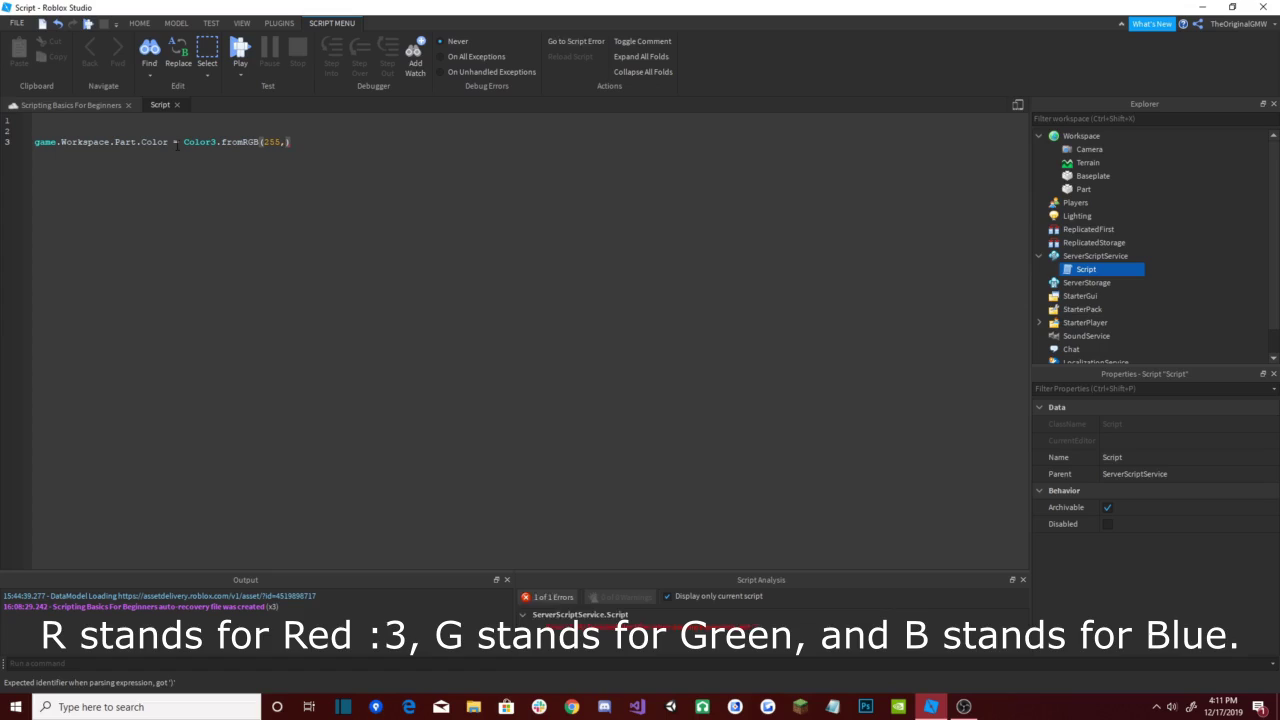
# Step: Return to the 3D view, move the Part along the baseplate to about X -16.5, and deselect it
pyautogui.click(82, 106)
pyautogui.click(565, 362)
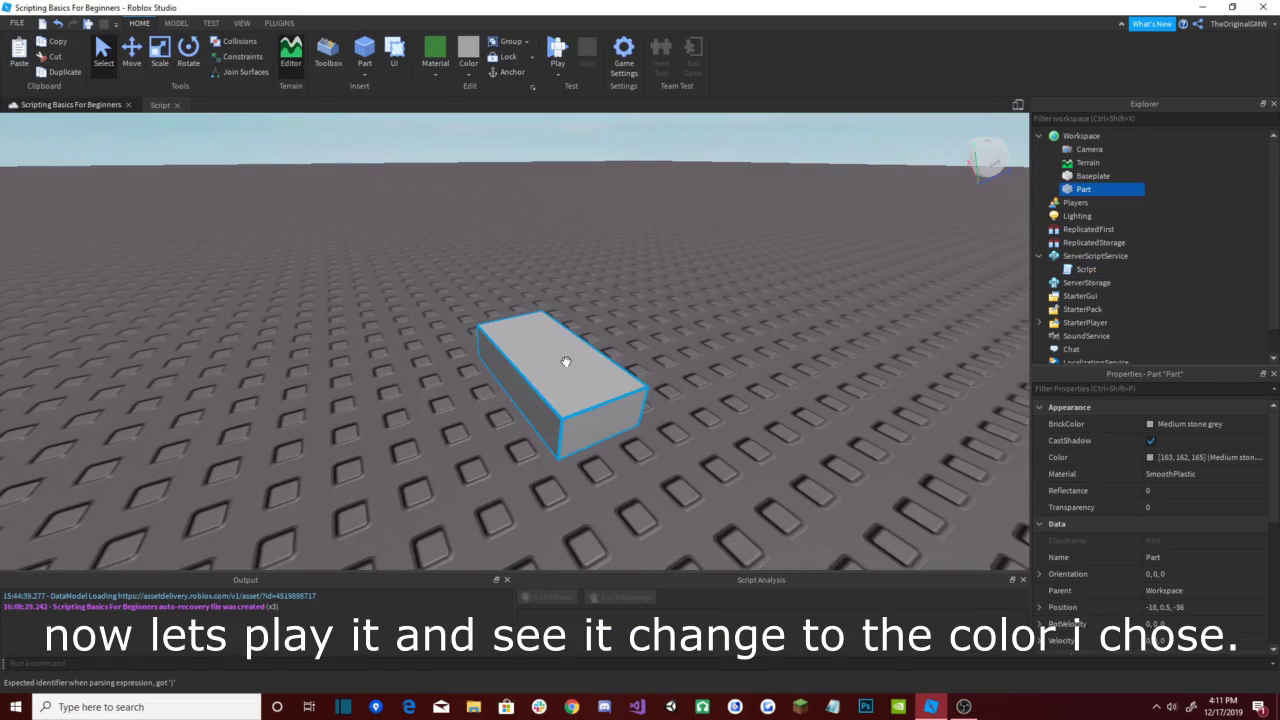
pyautogui.moveTo(526, 334); pyautogui.dragTo(506, 312)
pyautogui.click(576, 278)
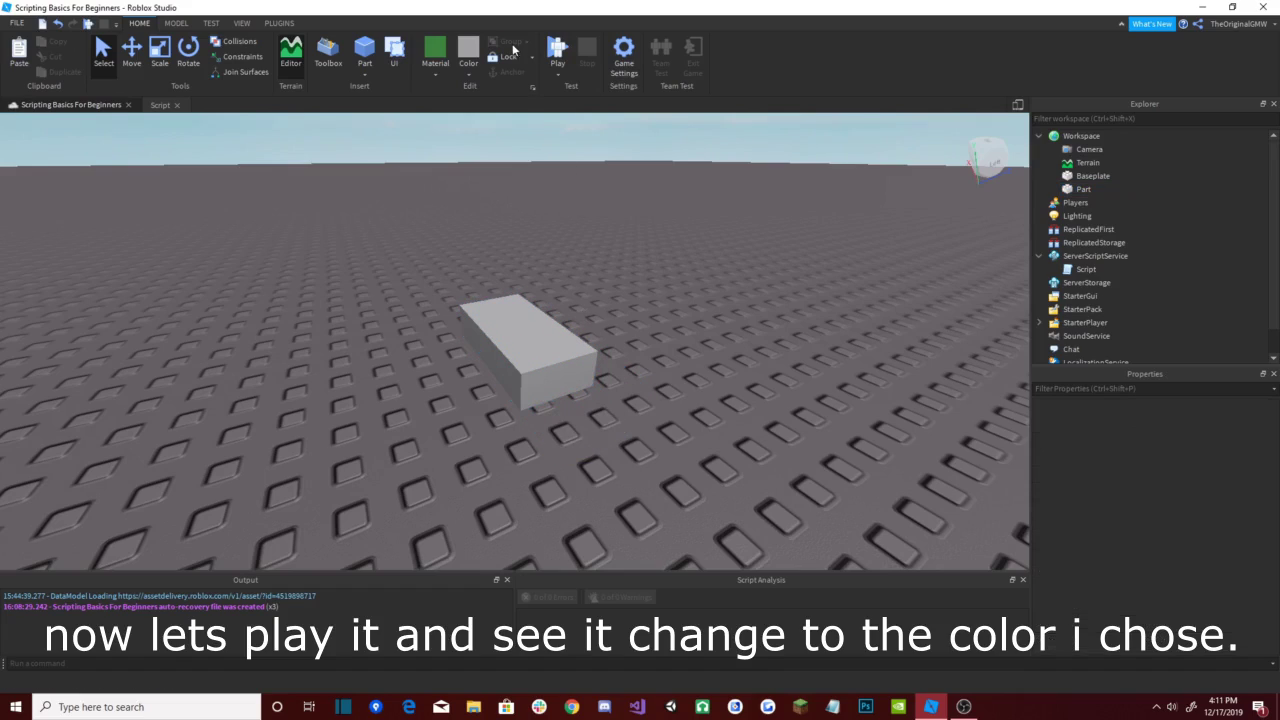
# Step: Start the game in Run mode without a player character and close the Terrain Editor
pyautogui.click(558, 75)
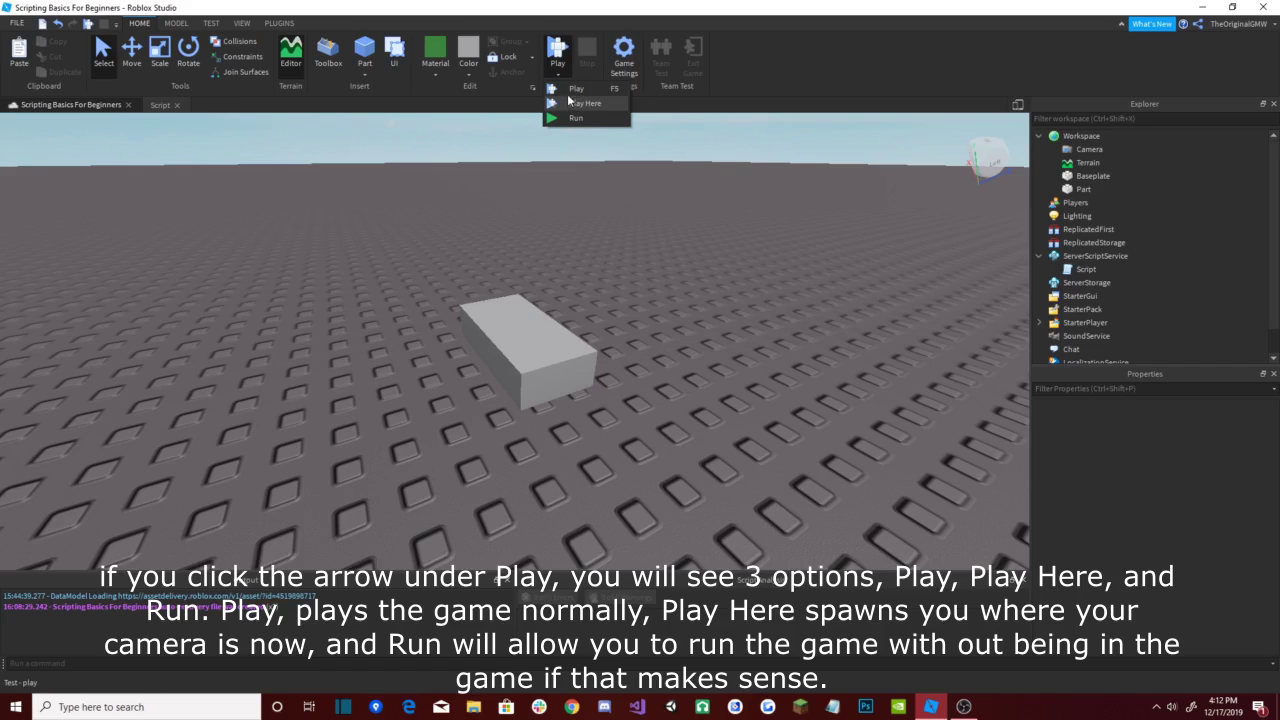
pyautogui.click(570, 118)
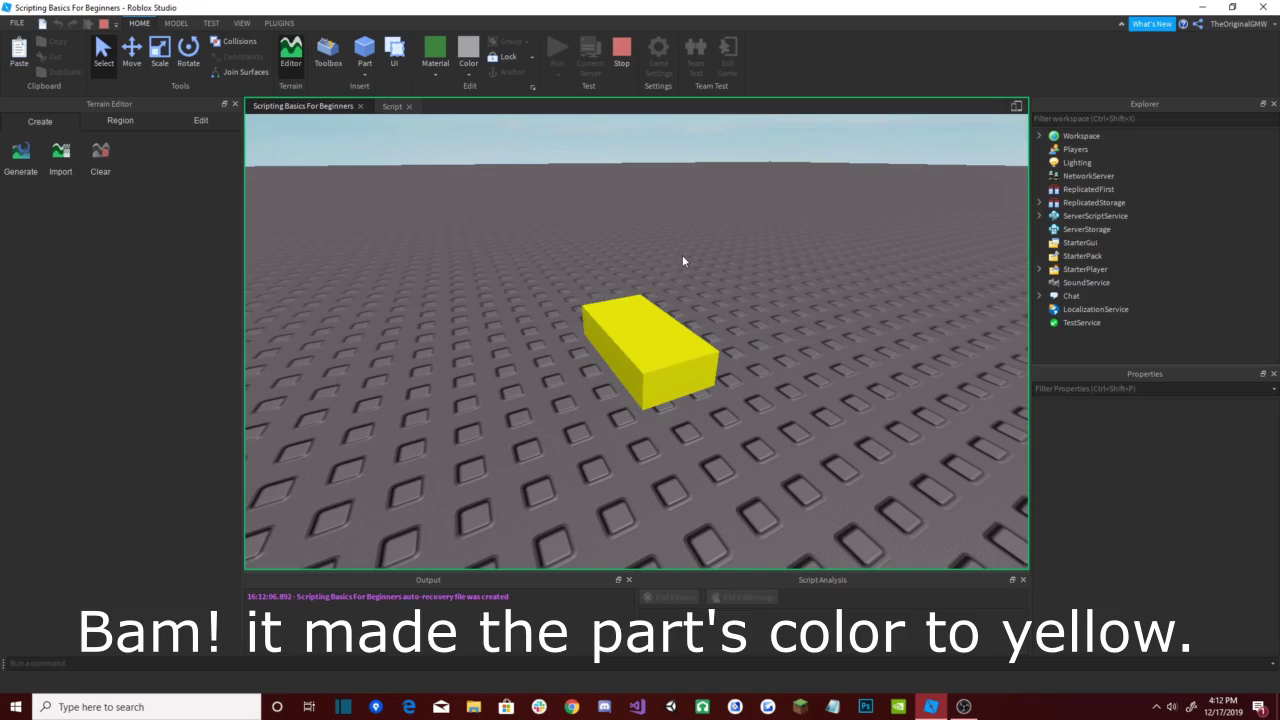
pyautogui.click(235, 105)
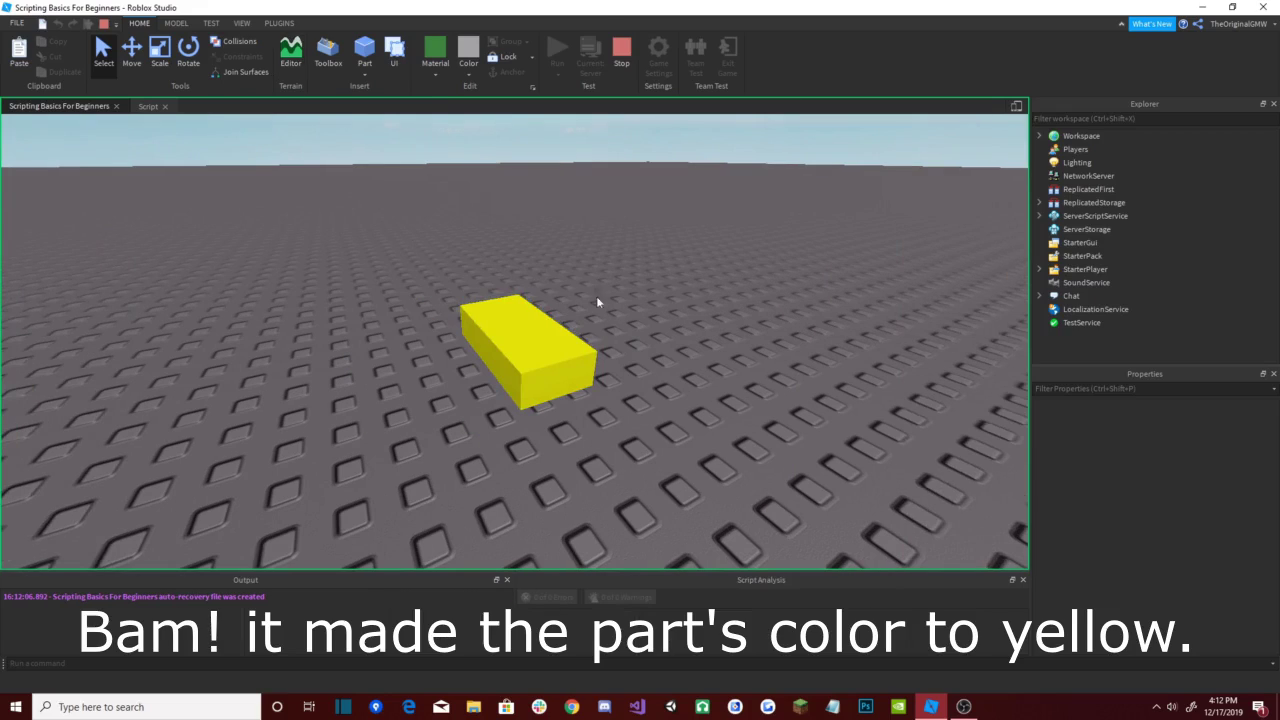
# Step: Select the Part in the running game, try a Transparency of 0.05, return it to 0 and deselect the Part
pyautogui.moveTo(400, 223); pyautogui.dragTo(696, 442)
pyautogui.click(1190, 511)
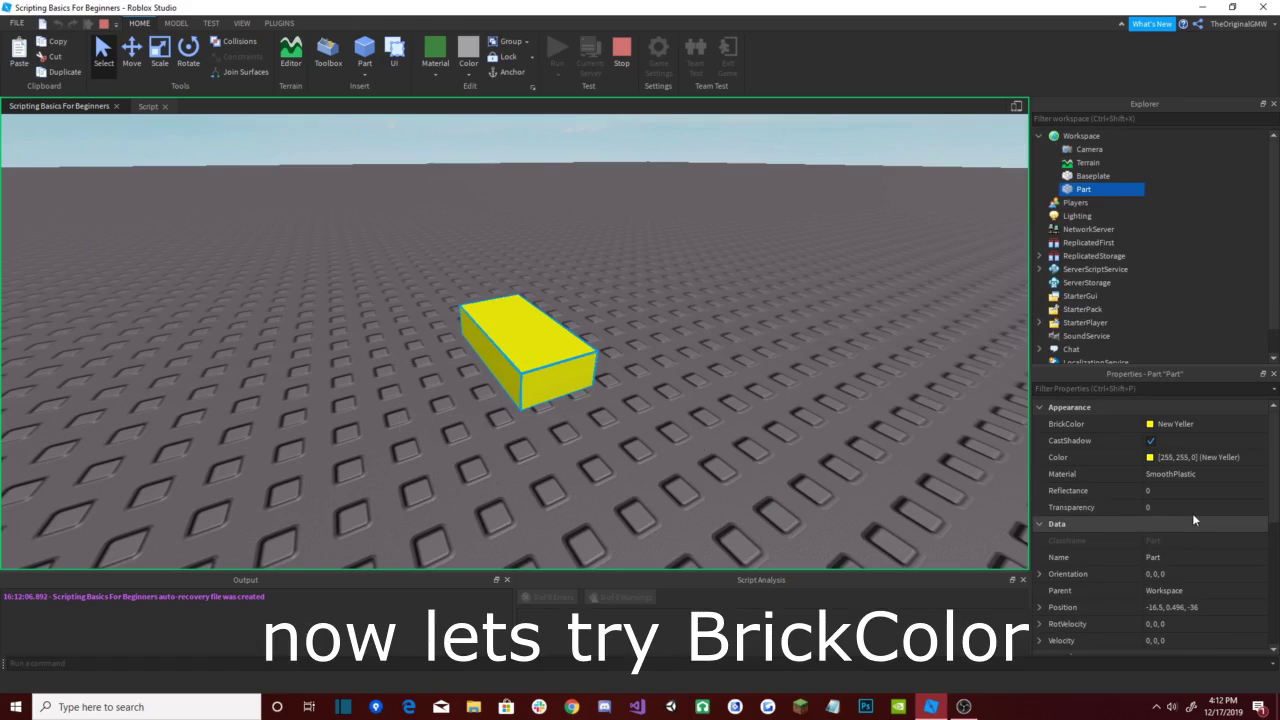
pyautogui.click(1195, 511)
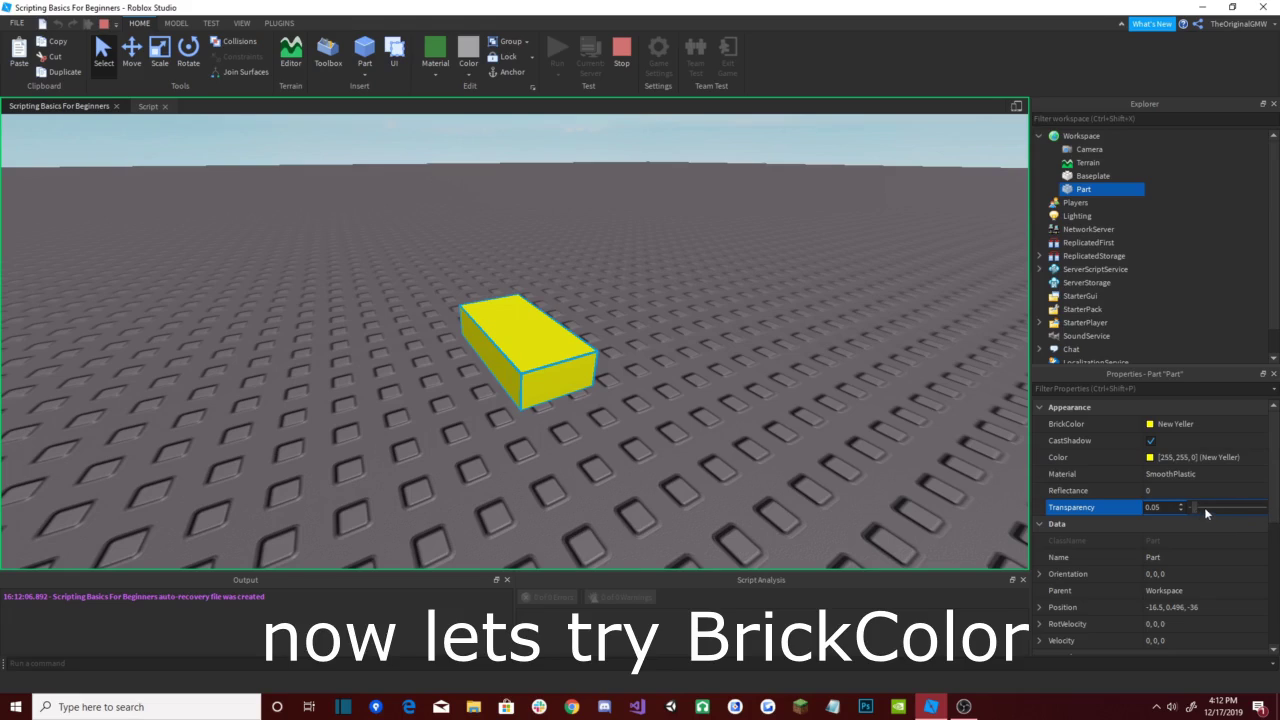
pyautogui.moveTo(1204, 508); pyautogui.dragTo(1080, 492)
pyautogui.click(569, 190)
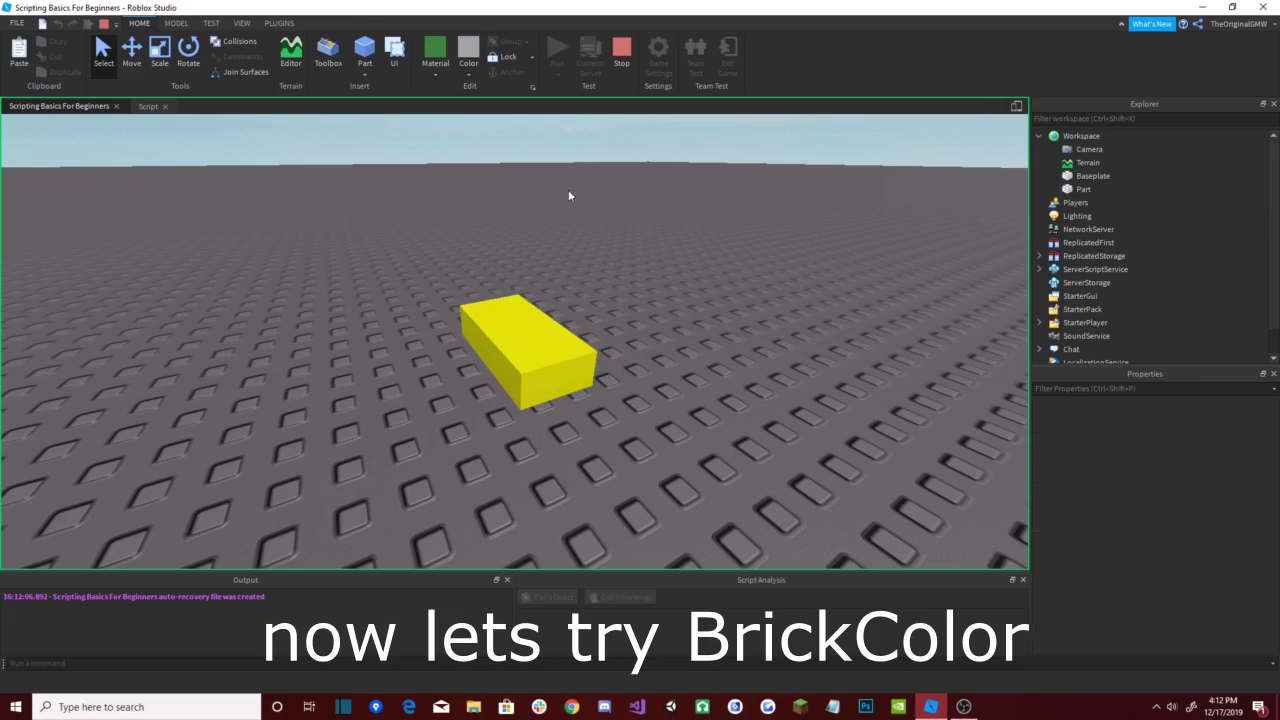
# Step: Stop the running game and rewrite line 3 of the script to assign BrickColor.new() to the Part's BrickColor
pyautogui.click(626, 46)
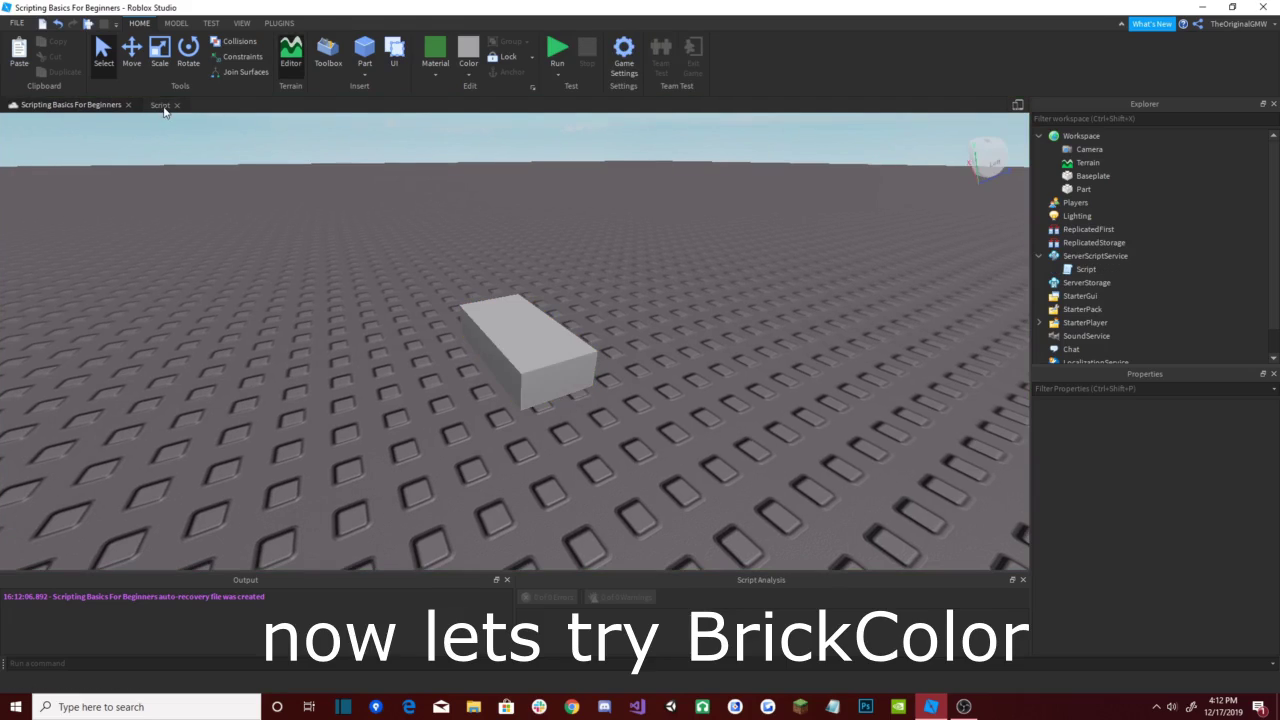
pyautogui.click(160, 105)
pyautogui.moveTo(318, 142); pyautogui.dragTo(150, 142)
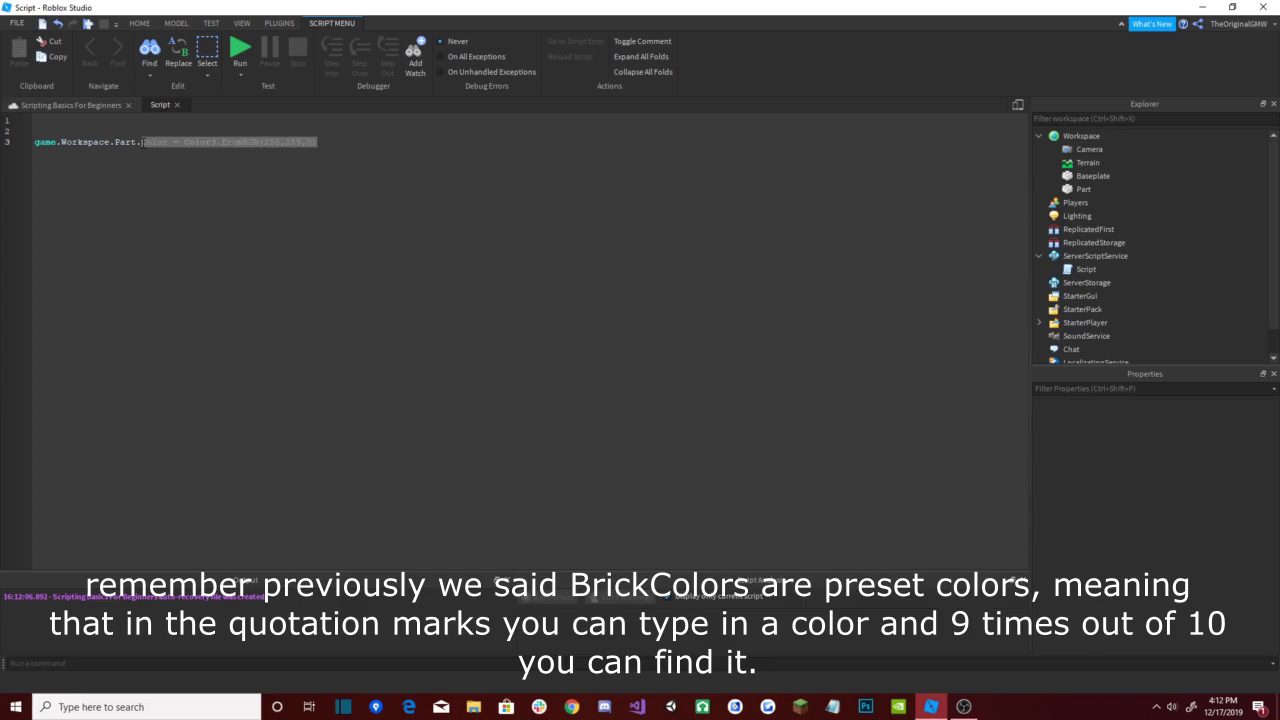
pyautogui.write('BrickColor')
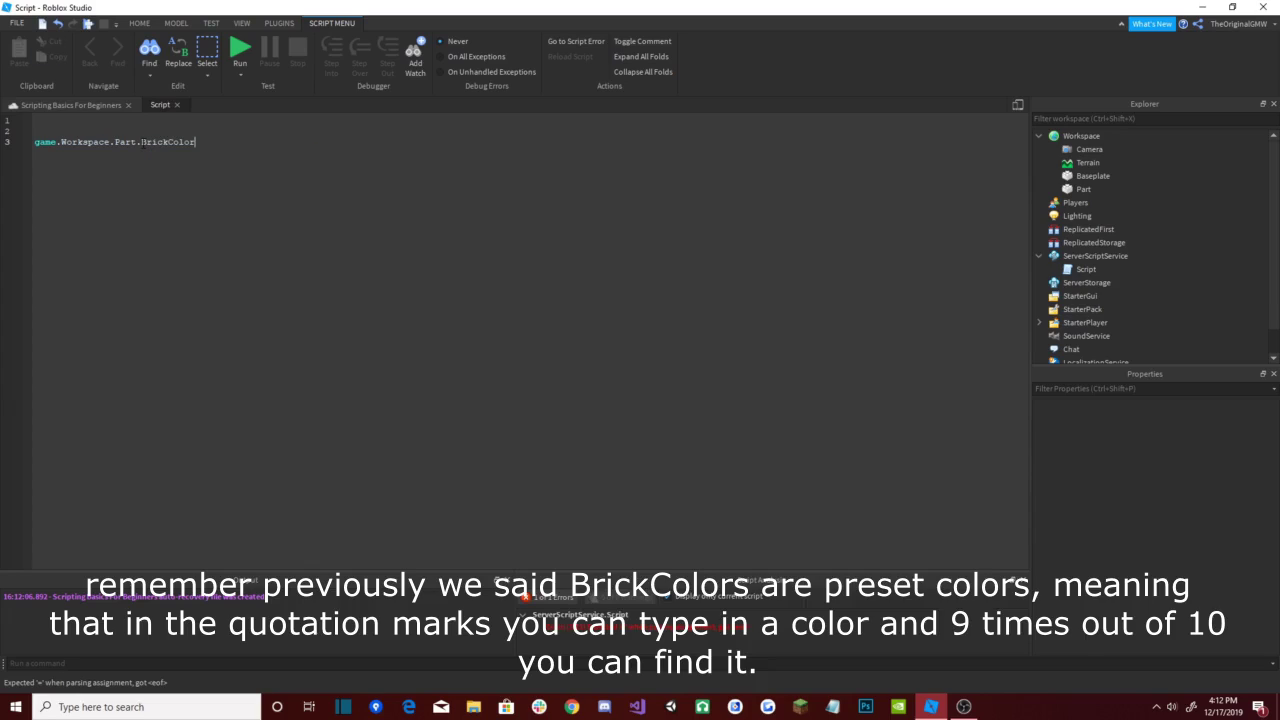
pyautogui.write(' = Bri')
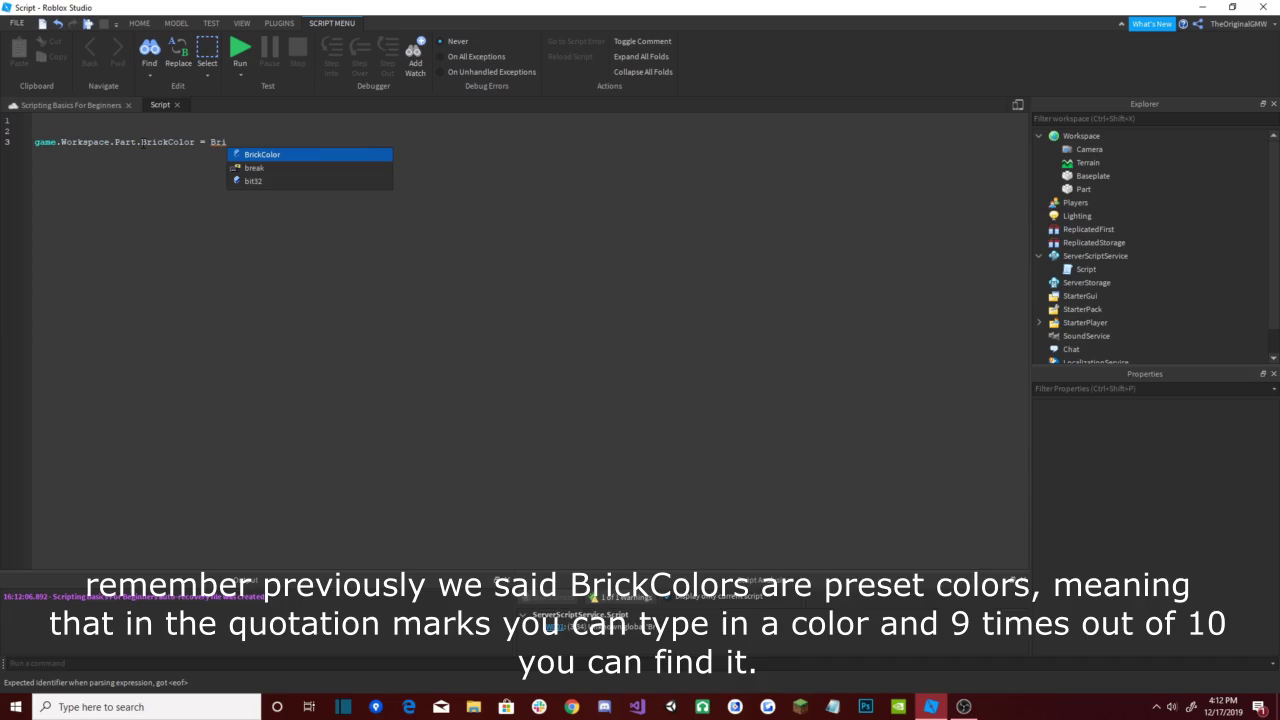
pyautogui.write('ckColor.new(')
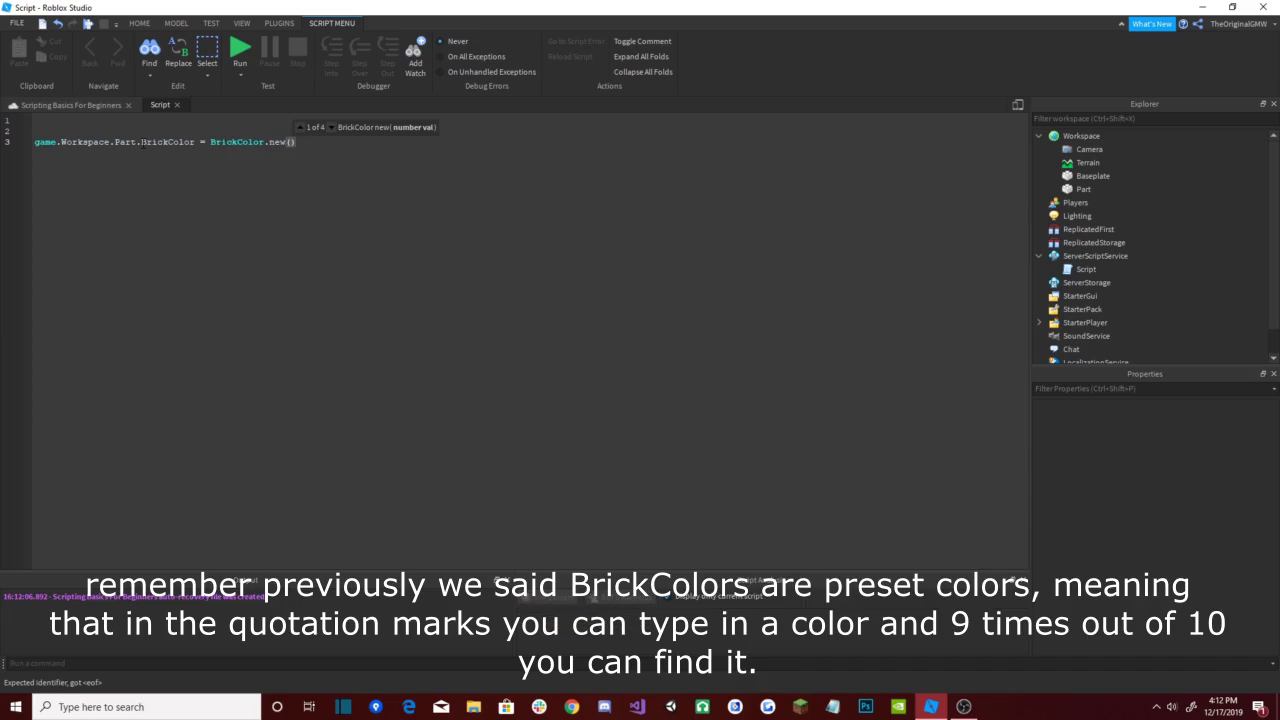
# Step: Look up the red presets for the BrickColor.new argument and pick "Sand red"
pyautogui.write('"red')
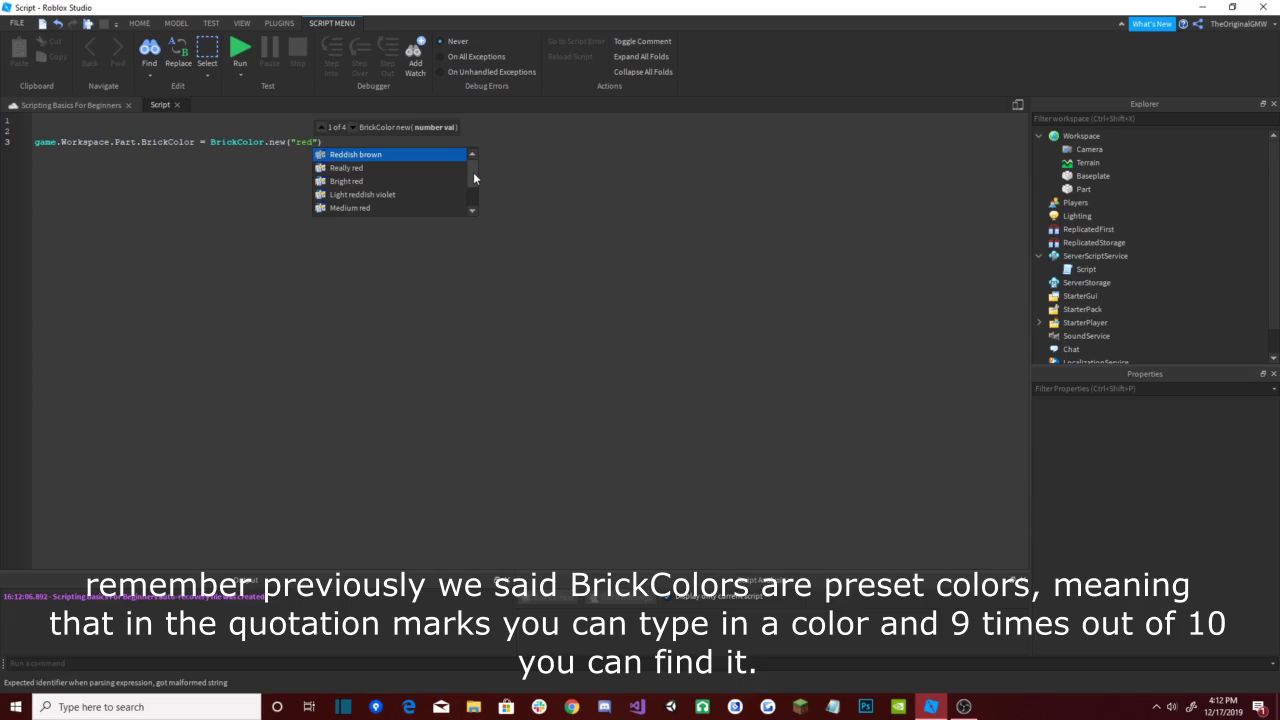
pyautogui.moveTo(475, 178); pyautogui.dragTo(477, 183)
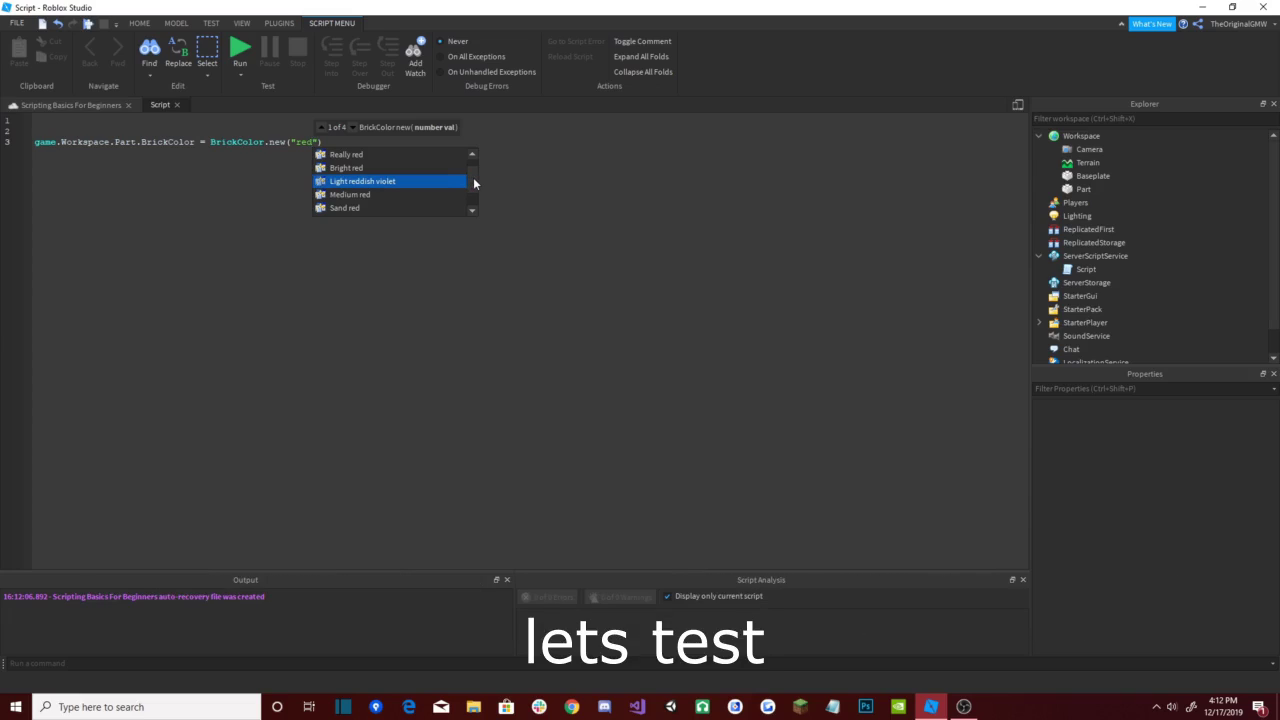
pyautogui.scroll(-2, 475, 186)
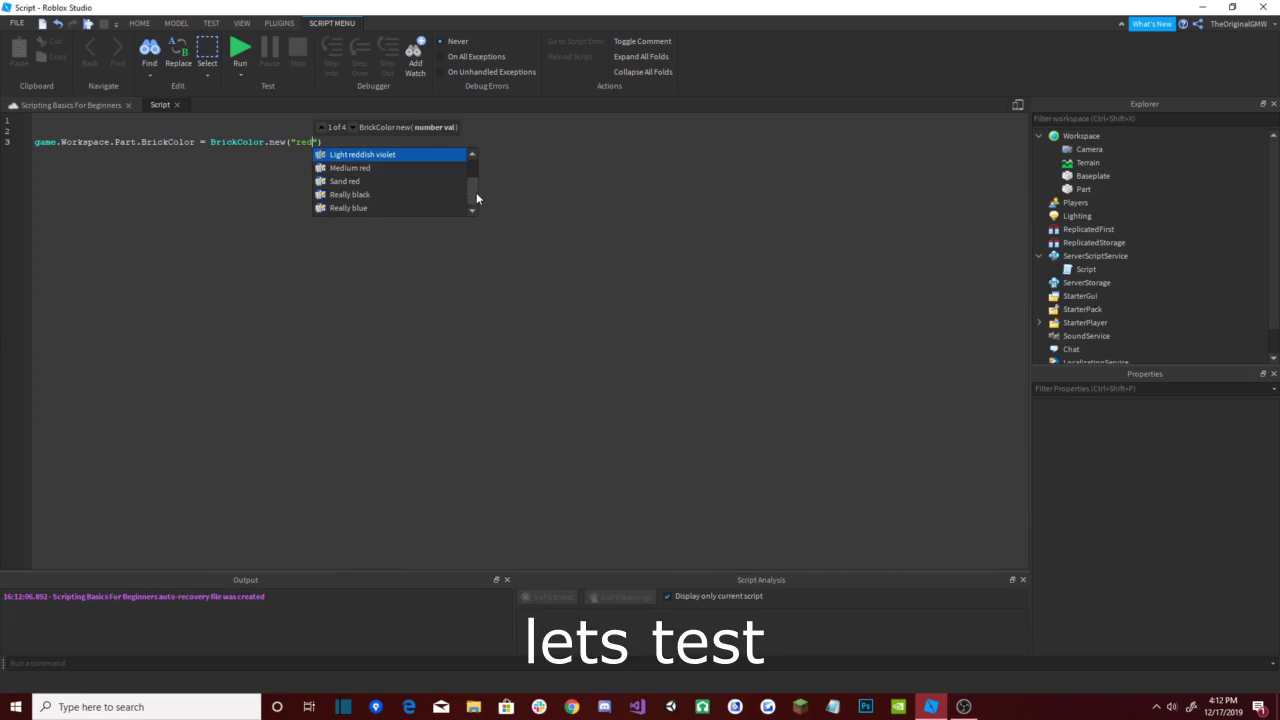
pyautogui.click(382, 182)
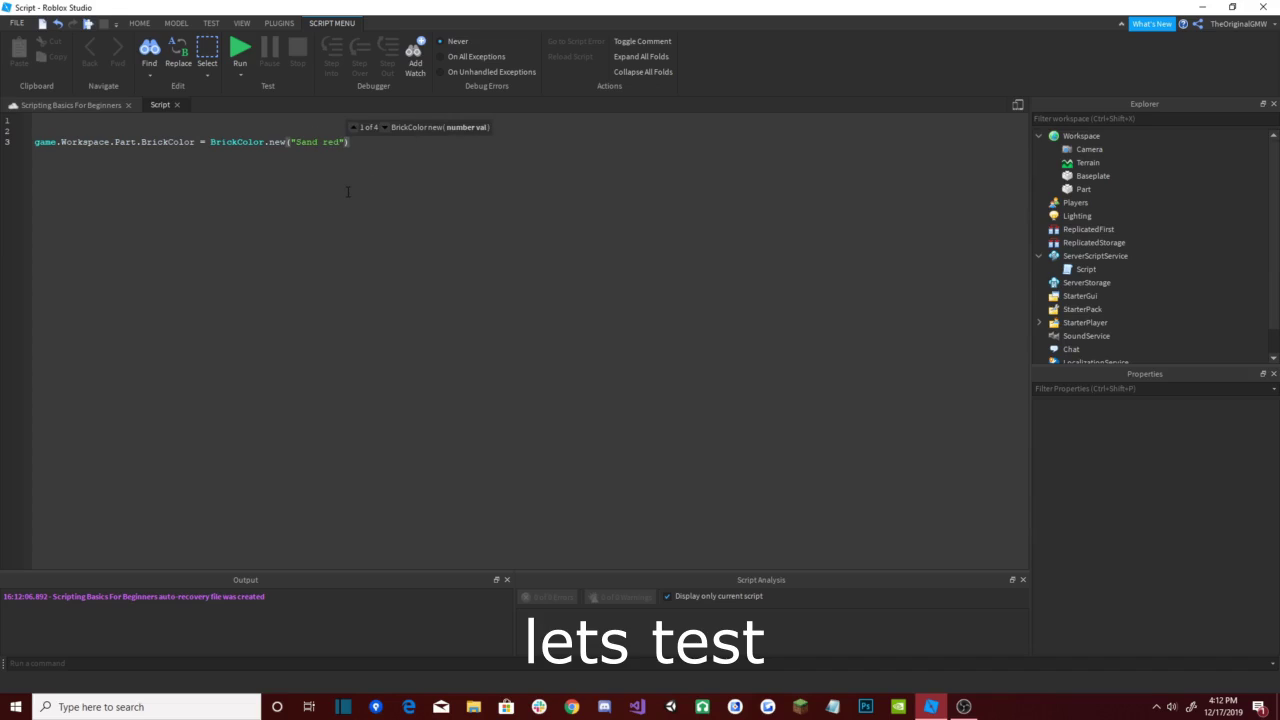
# Step: Review the "Sand red" argument on line 3, return to the 3D scene and run the game to test the BrickColor assignment
pyautogui.moveTo(341, 142); pyautogui.dragTo(295, 142)
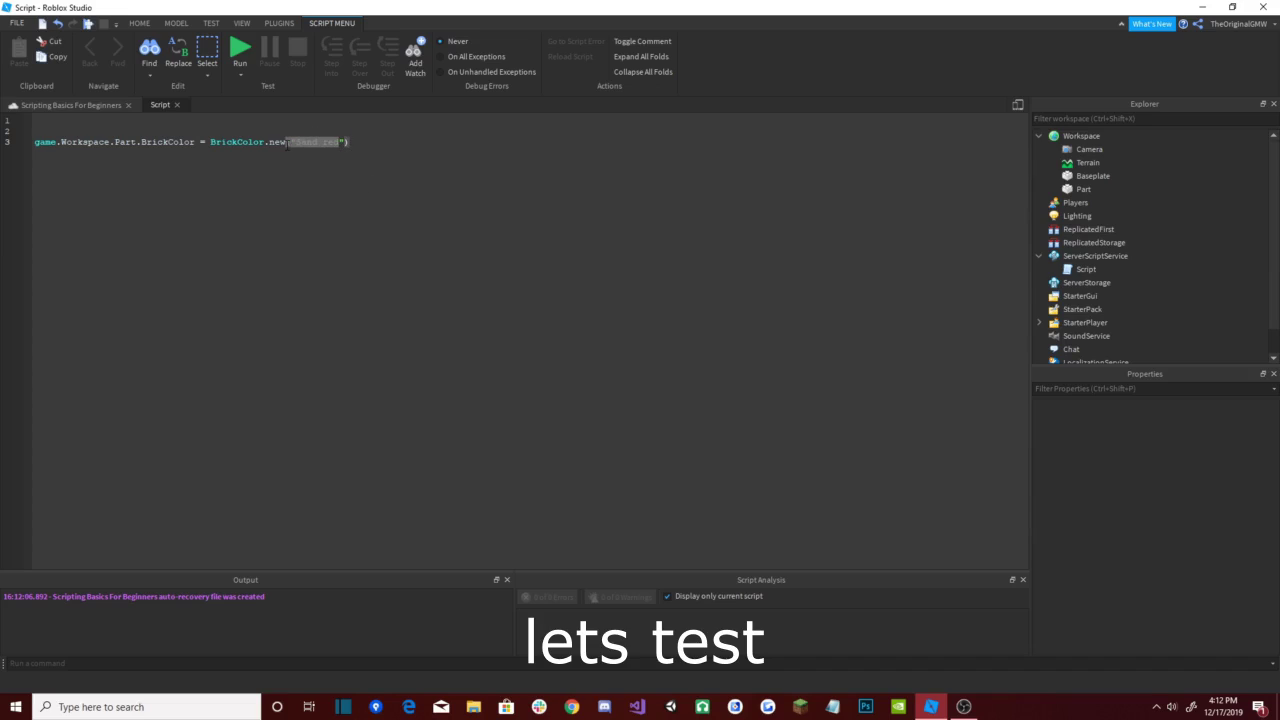
pyautogui.click(296, 142)
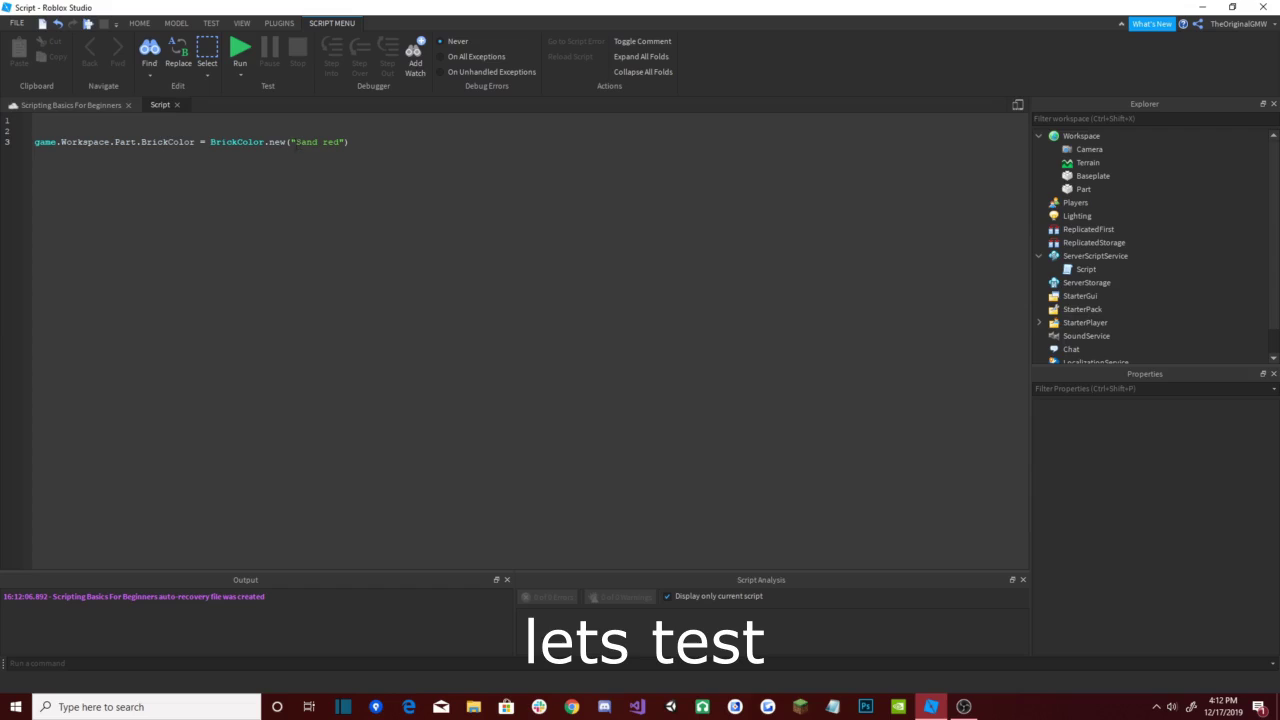
pyautogui.click(112, 105)
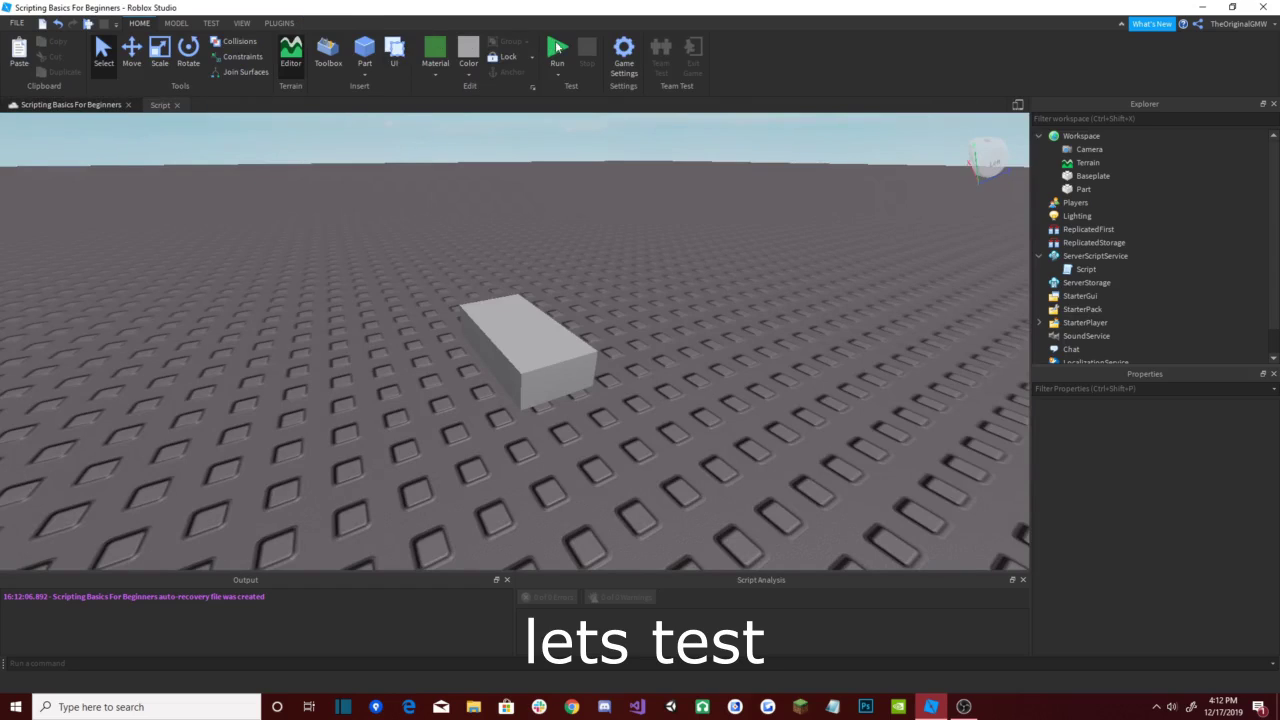
pyautogui.click(570, 46)
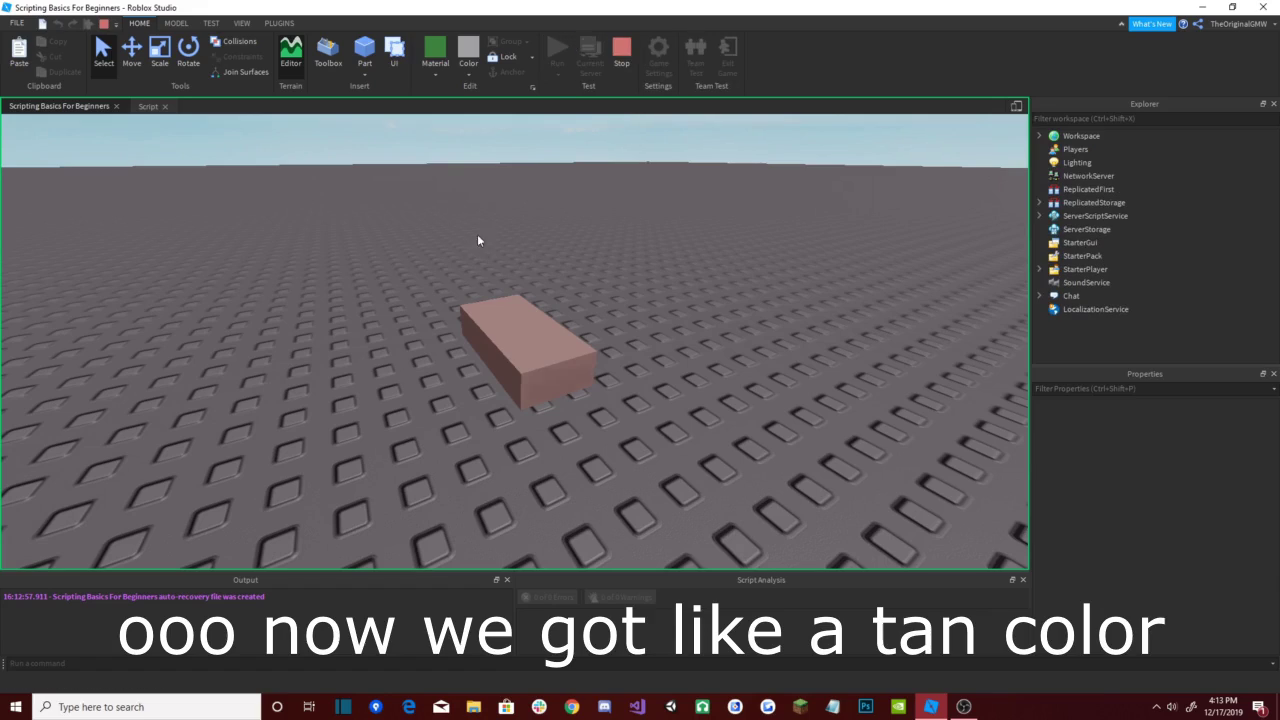
# Step: Select the Part in the running game, compare its BrickColor with the script's line 3, and deselect the Part
pyautogui.click(598, 396)
pyautogui.click(699, 380)
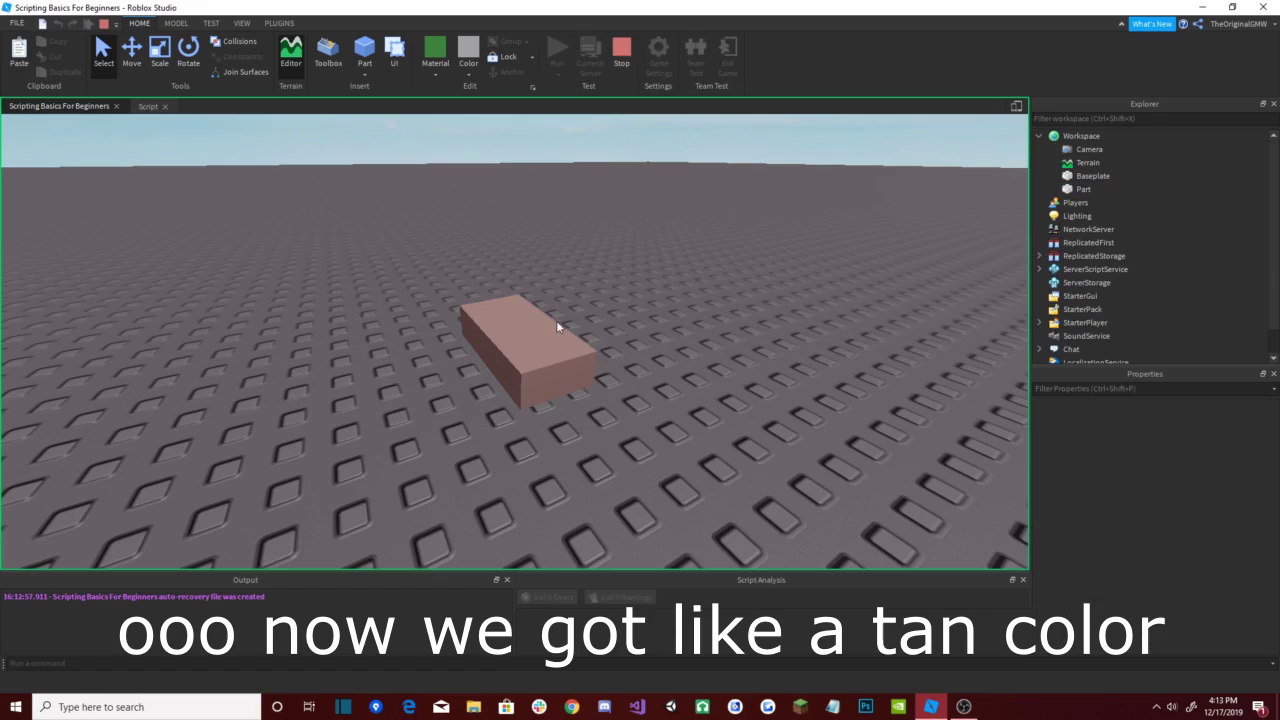
pyautogui.moveTo(512, 324); pyautogui.dragTo(517, 371)
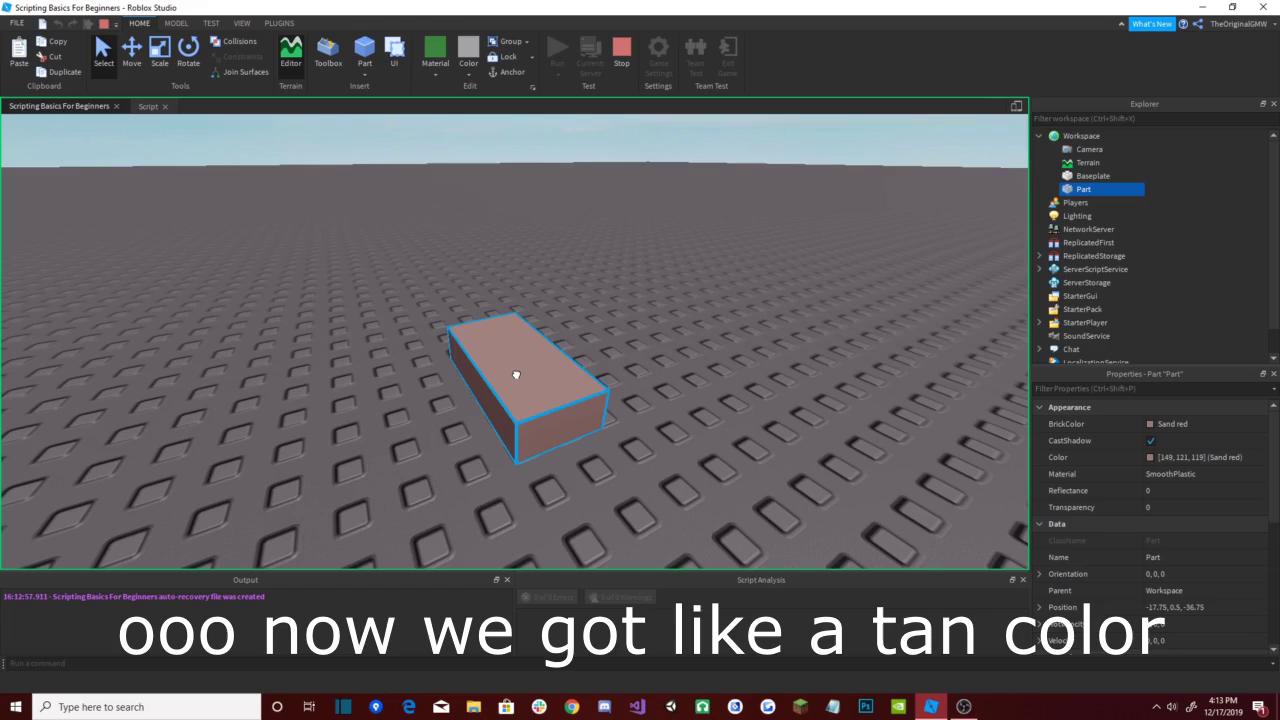
pyautogui.click(148, 106)
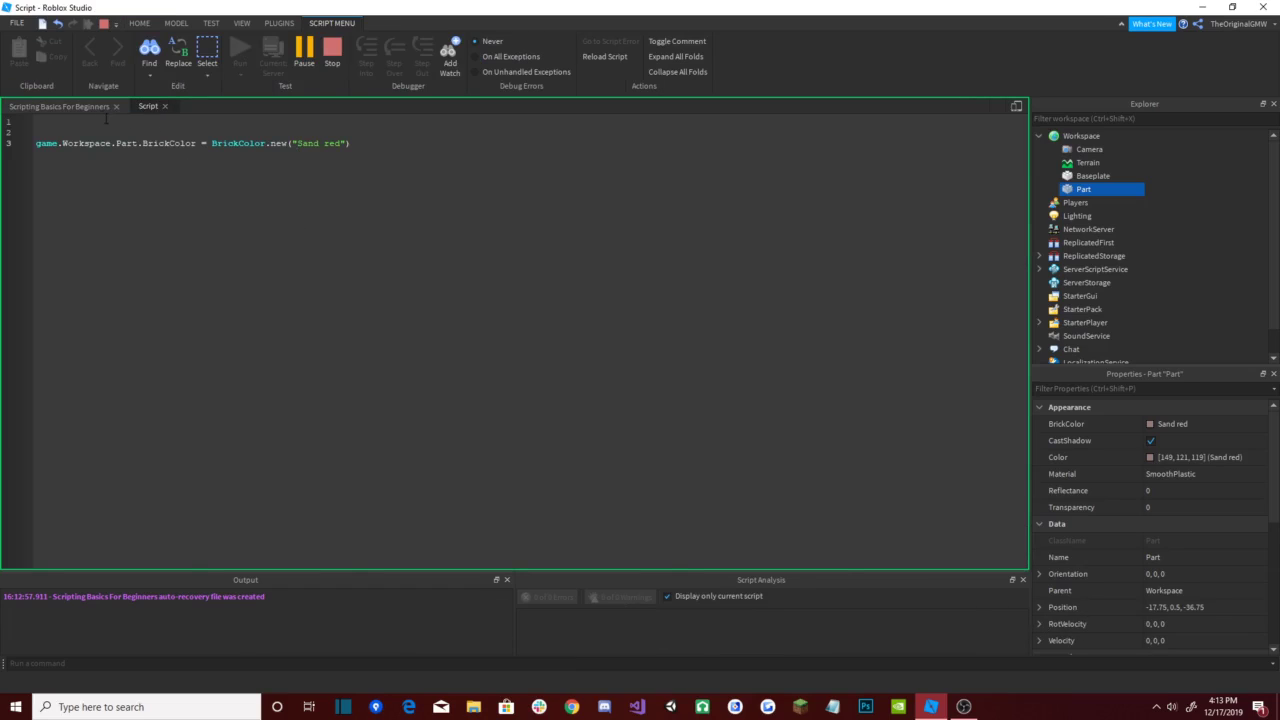
pyautogui.click(100, 106)
pyautogui.click(618, 277)
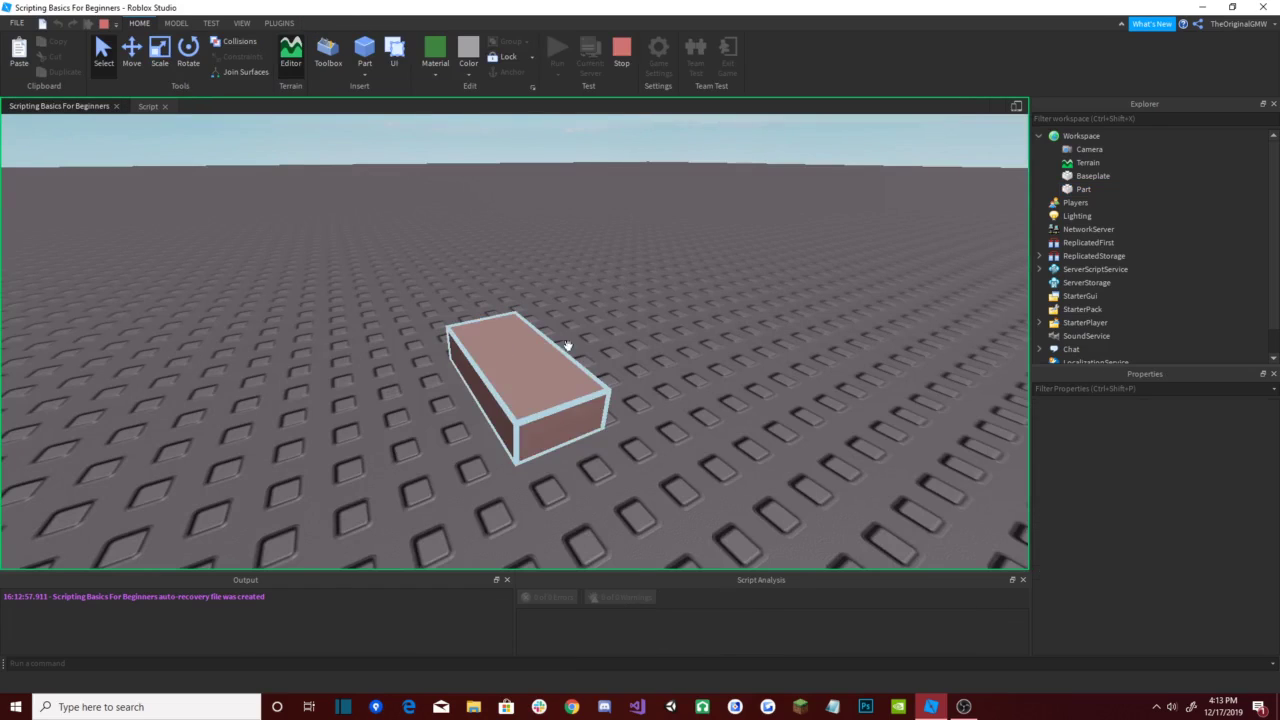
# Step: Stop the running game, glance back at the script, and select the Part in the 3D scene to view its Behavior properties
pyautogui.click(620, 68)
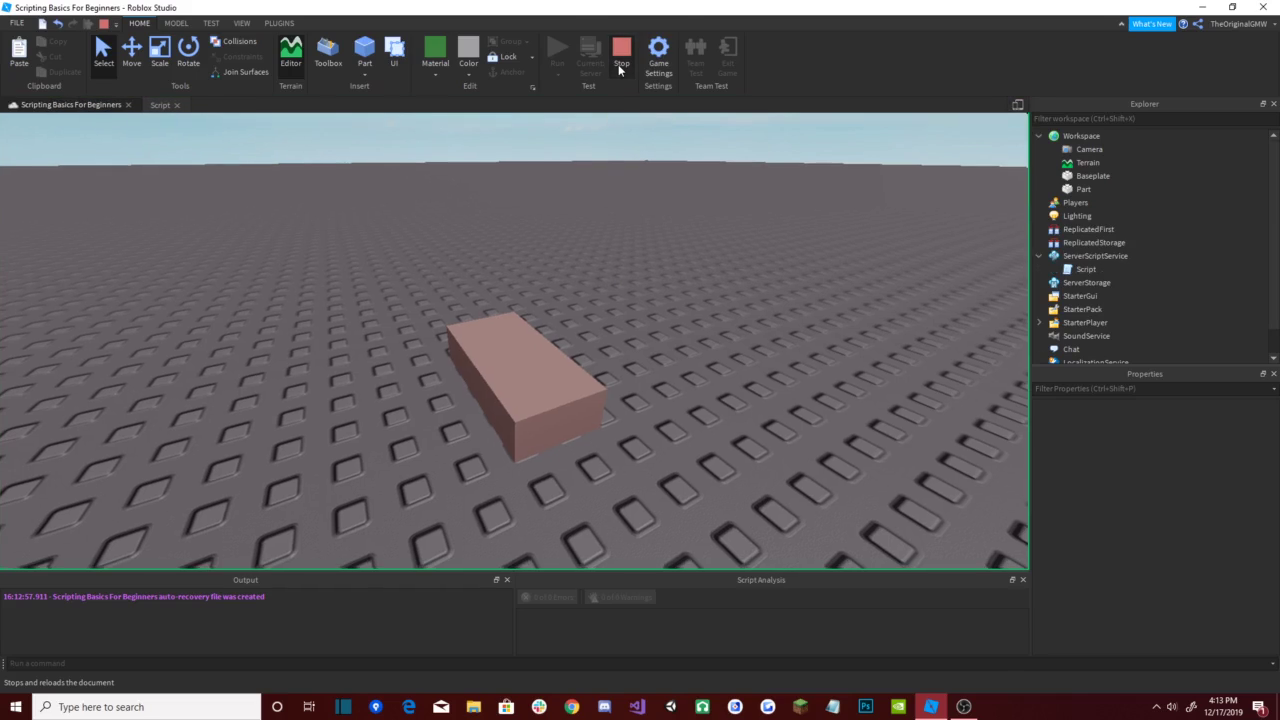
pyautogui.click(162, 105)
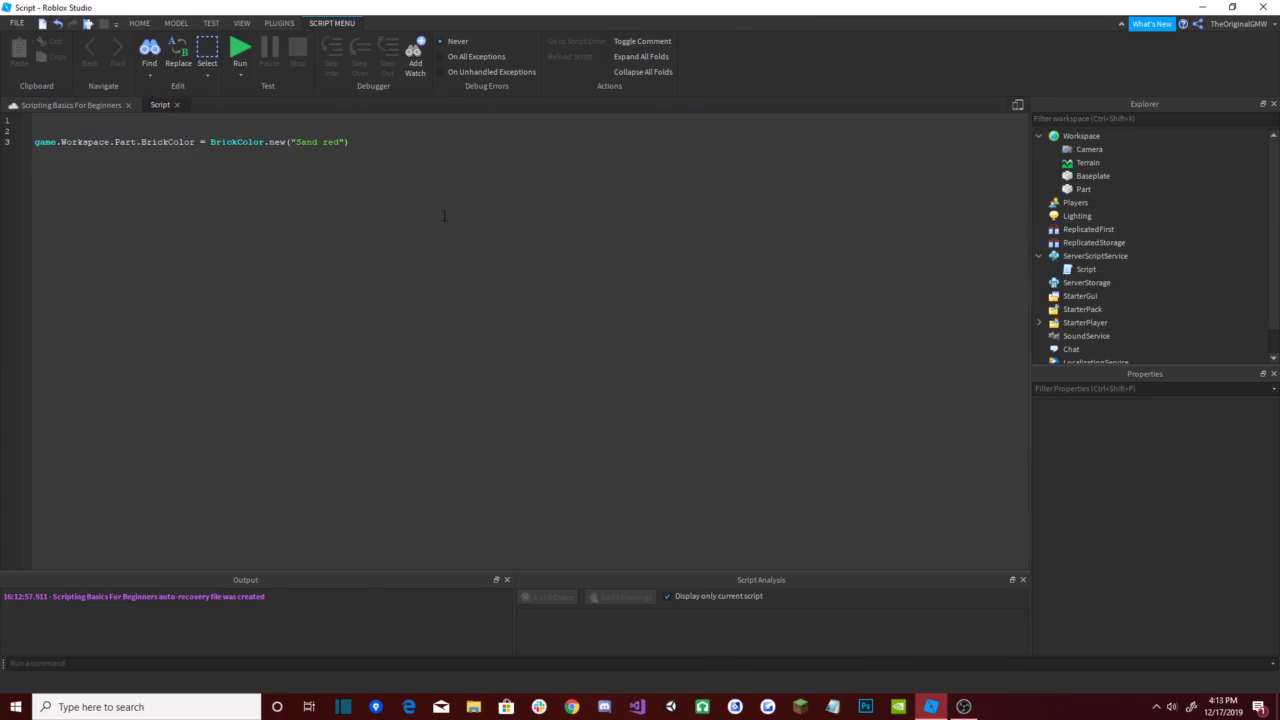
pyautogui.click(110, 105)
pyautogui.click(1083, 189)
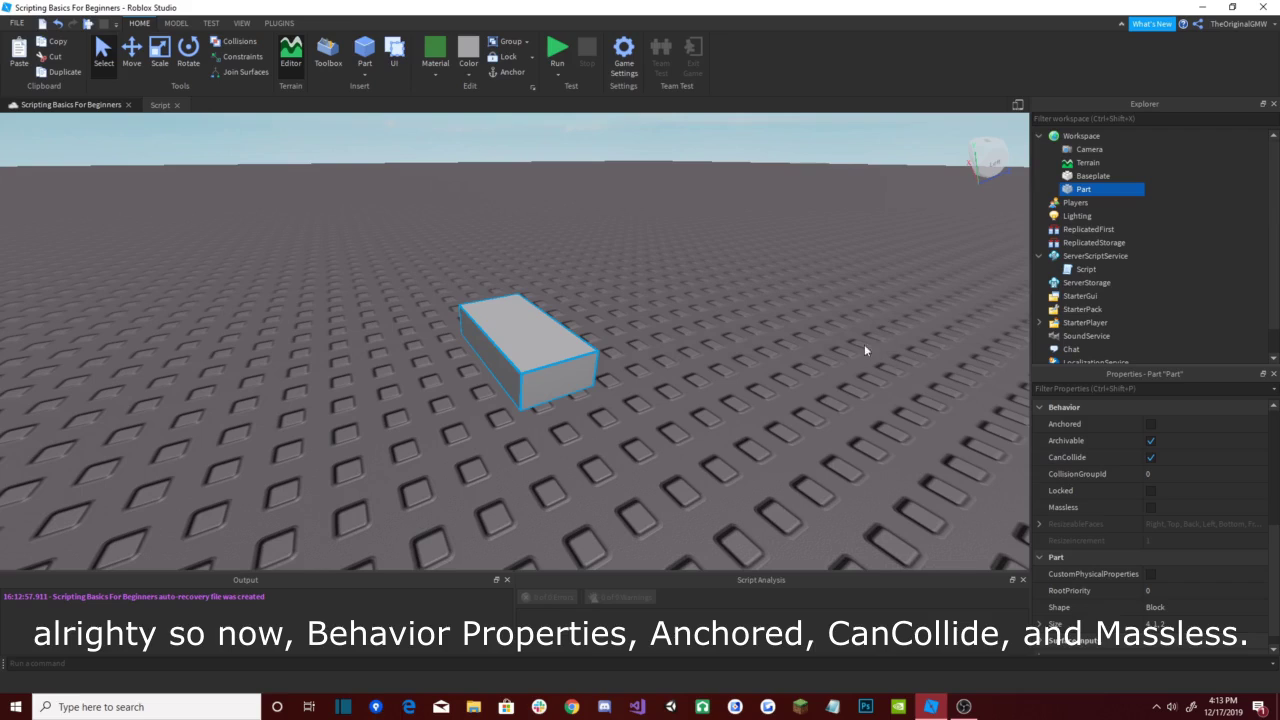
# Step: Use the Move tool to raise the Part above the baseplate to a Y position of about 4, and deselect it
pyautogui.click(122, 69)
pyautogui.moveTo(673, 328); pyautogui.dragTo(671, 338, button='right')
pyautogui.moveTo(556, 282); pyautogui.dragTo(598, 132)
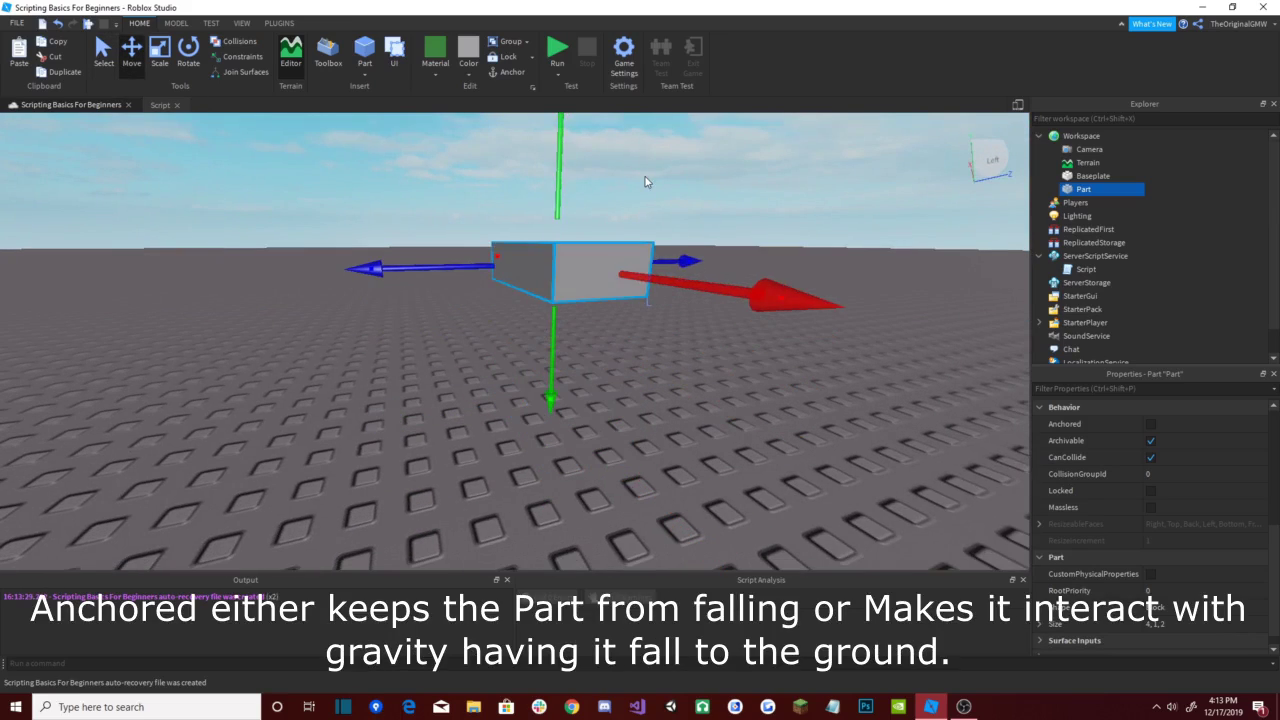
pyautogui.click(645, 182)
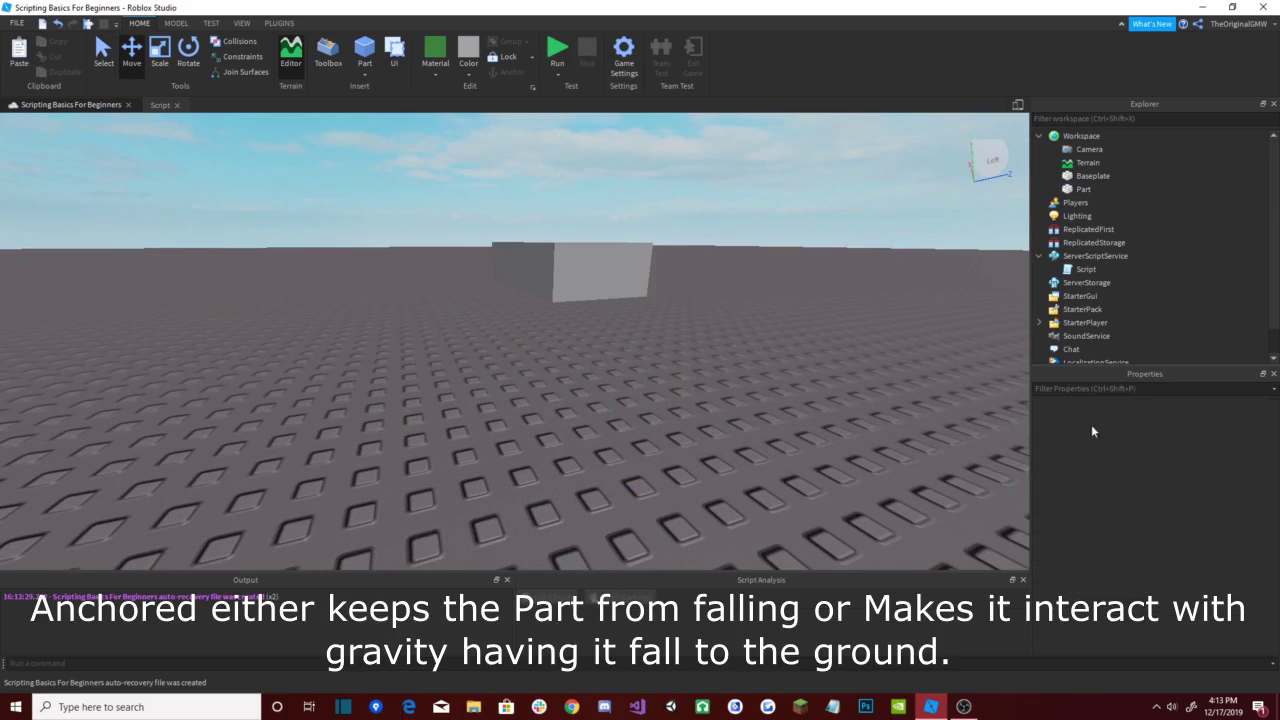
# Step: Check the raised Part's Anchored property, test the unanchored Part in Run mode and stop the game
pyautogui.click(1080, 189)
pyautogui.scroll(-3, 1198, 536)
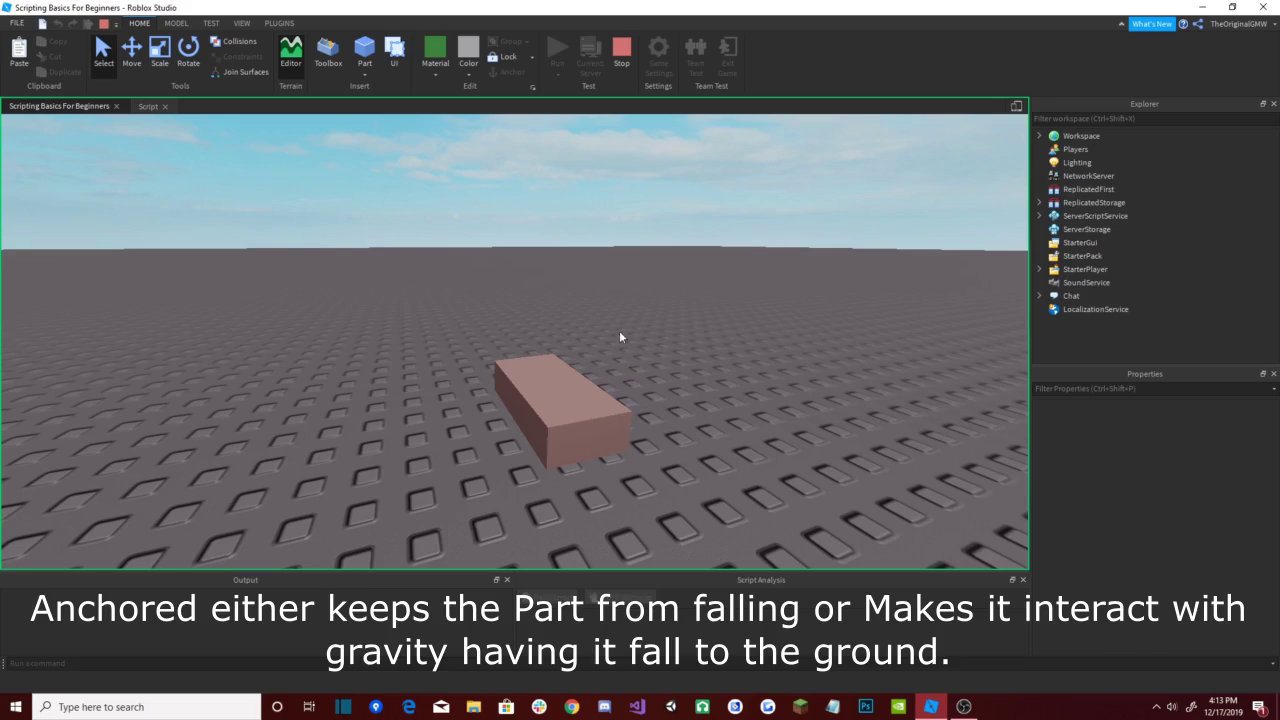
pyautogui.click(621, 47)
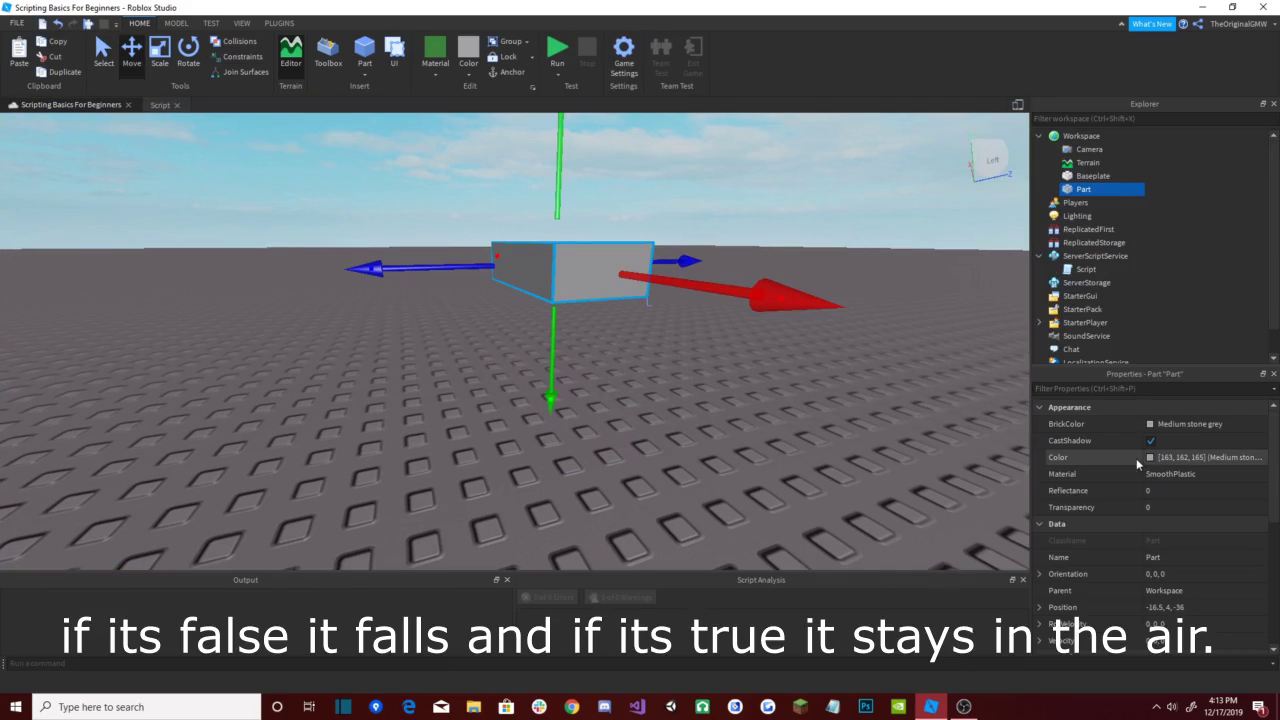
# Step: Turn on Anchored for the raised Part, run the game to test it in the air, and stop the game
pyautogui.scroll(-5, 1136, 458)
pyautogui.click(1153, 425)
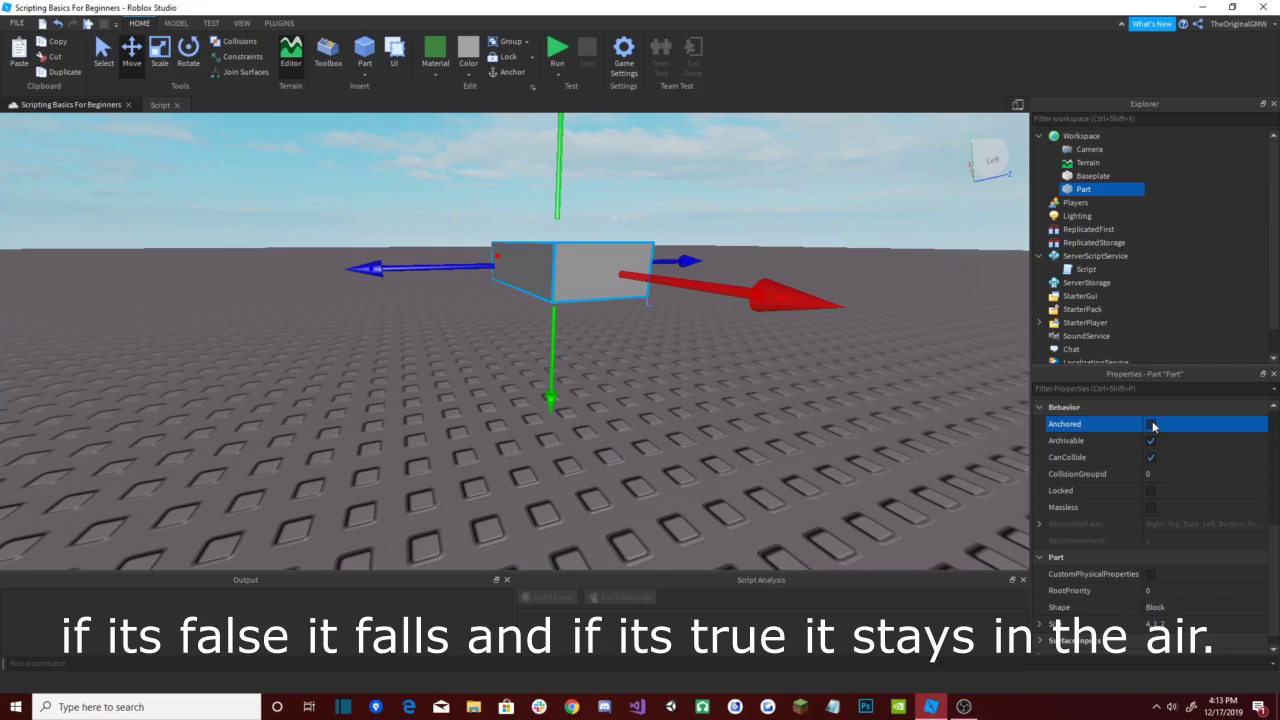
pyautogui.click(809, 202)
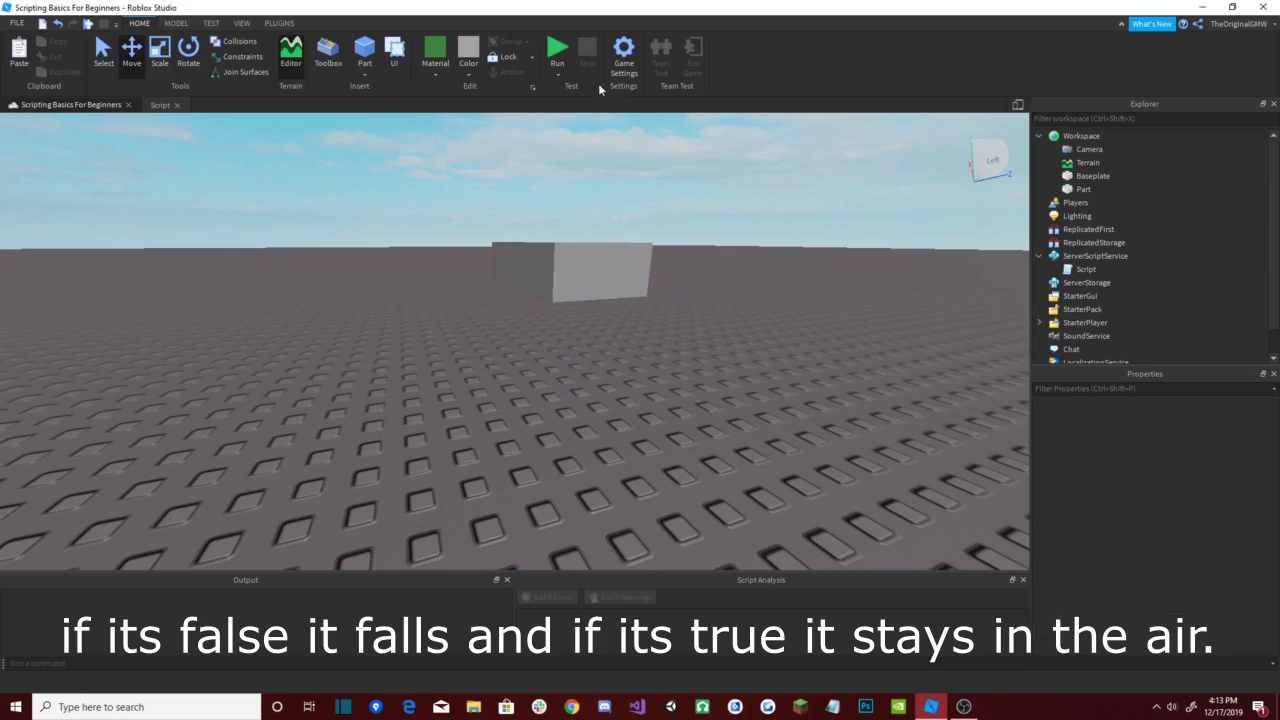
pyautogui.click(551, 53)
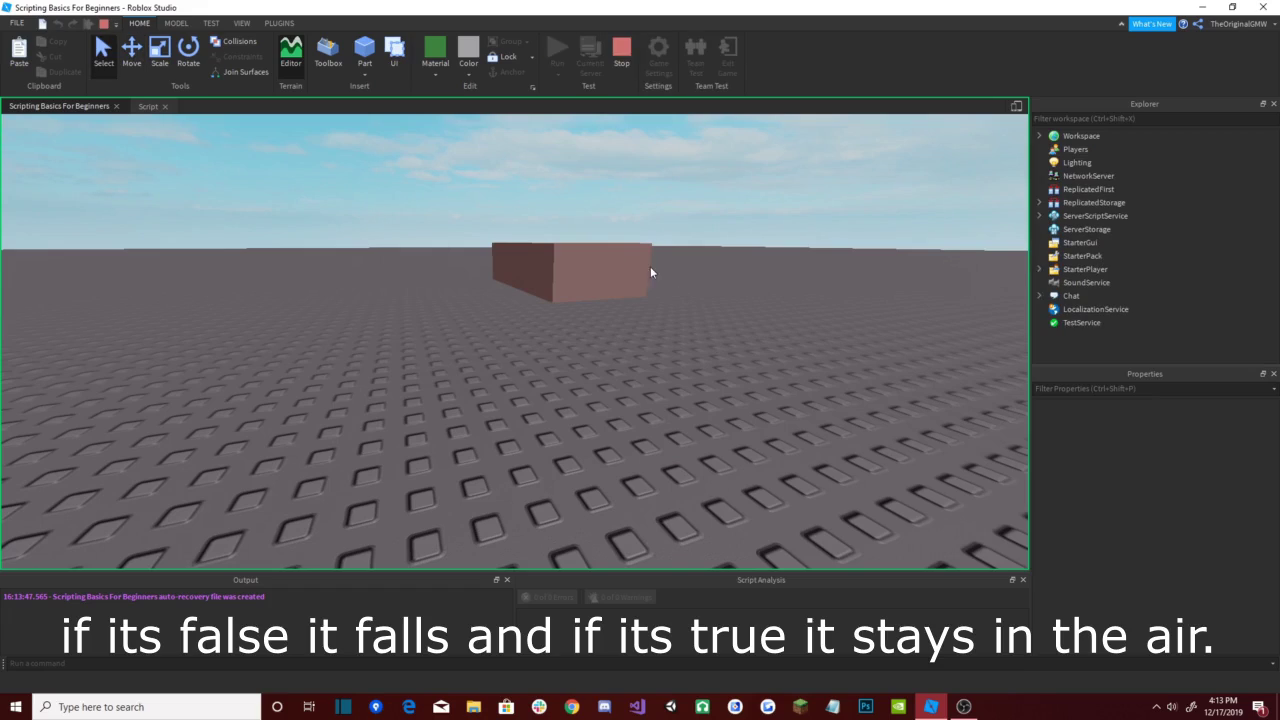
pyautogui.click(612, 64)
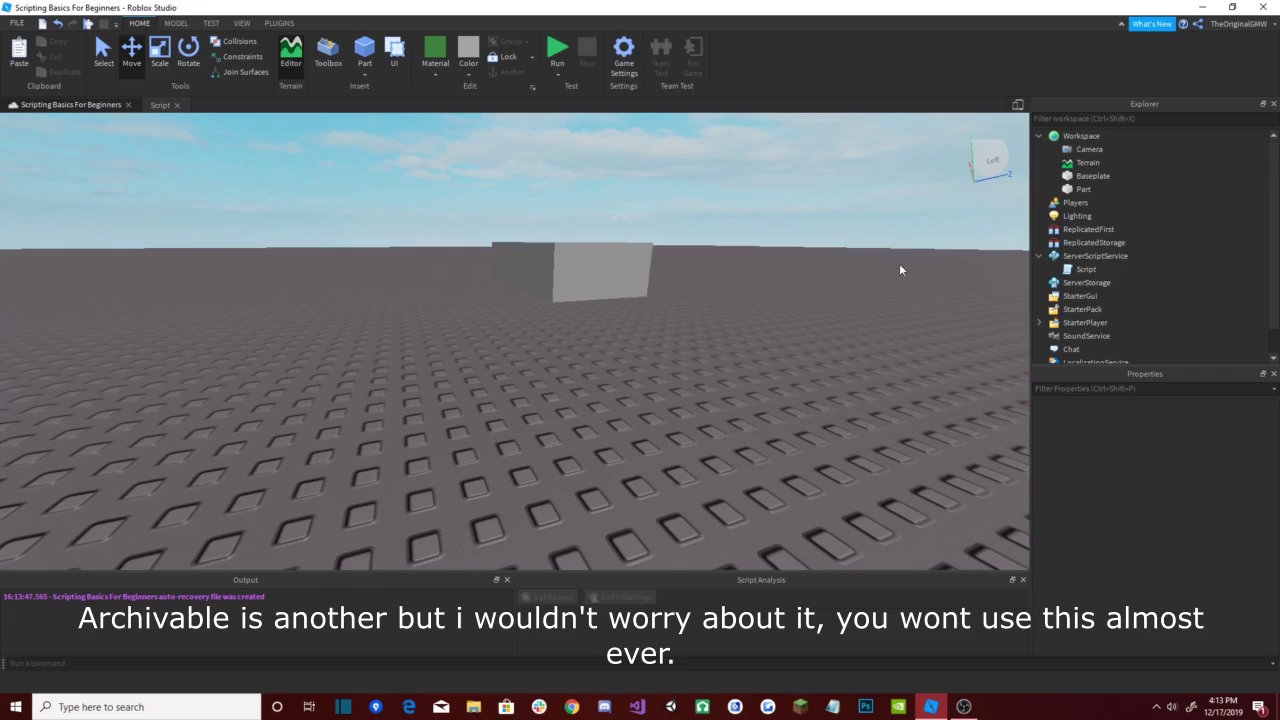
# Step: Turn off Anchored for the Part and lower it back onto the baseplate to a Y position of about 0.5
pyautogui.click(1084, 189)
pyautogui.scroll(-3, 1080, 505)
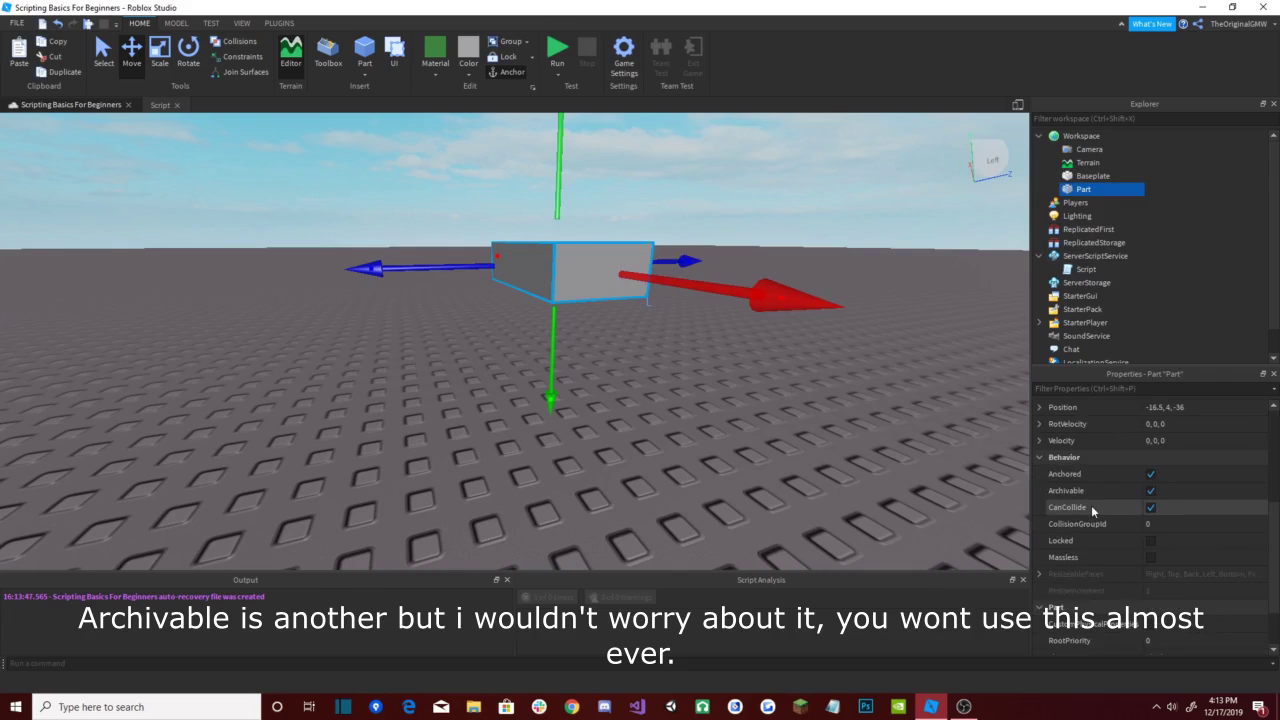
pyautogui.click(1151, 424)
pyautogui.moveTo(580, 251); pyautogui.dragTo(543, 444)
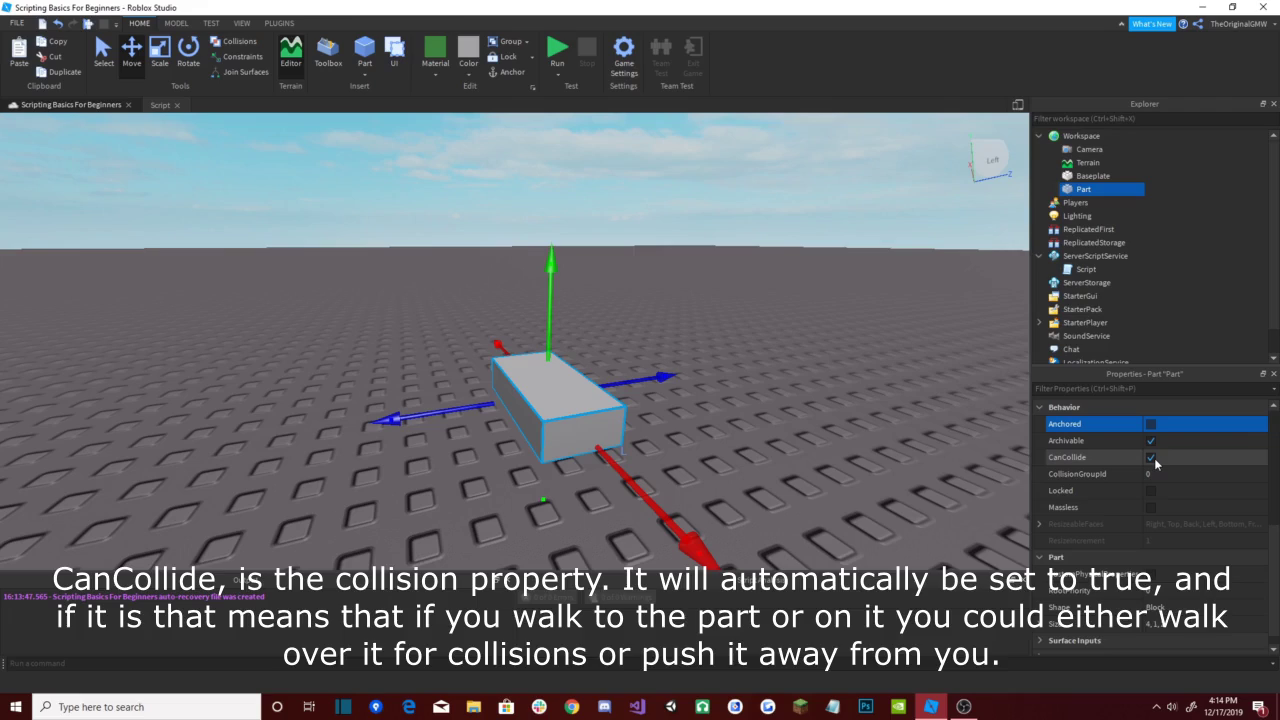
# Step: Reselect the Part and turn off its CanCollide property
pyautogui.click(749, 304)
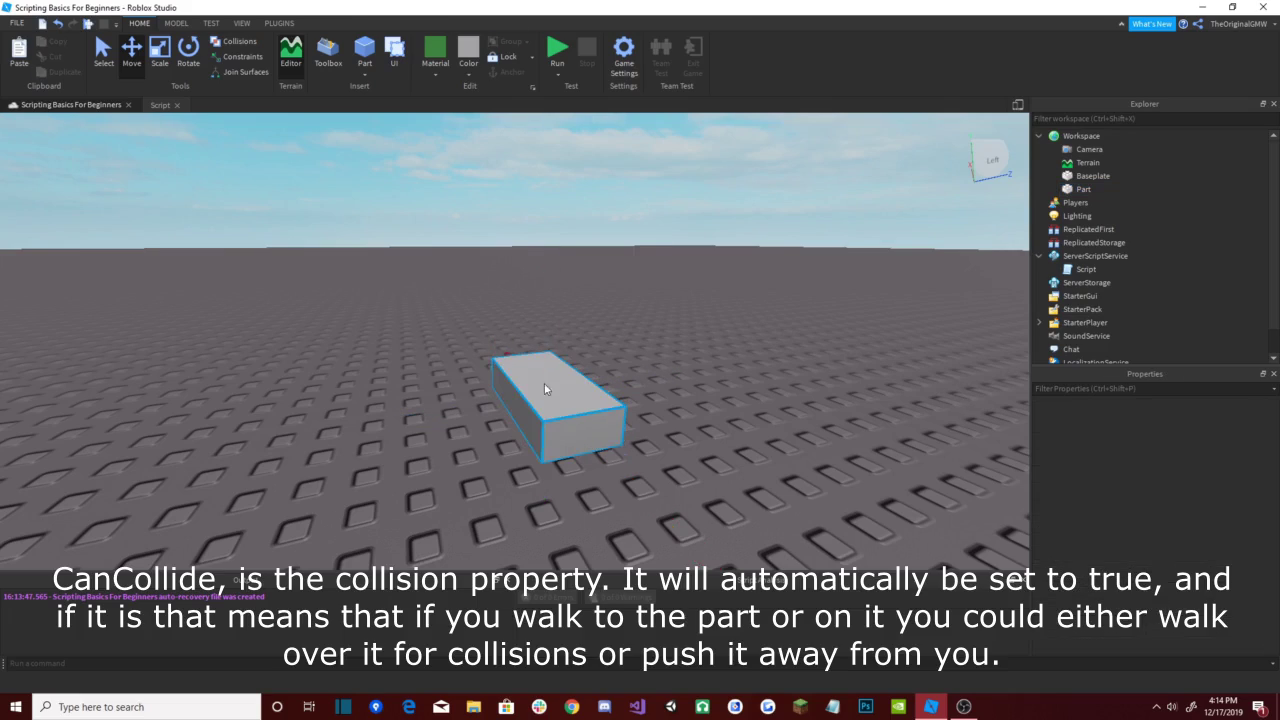
pyautogui.click(546, 386)
pyautogui.scroll(-5, 1080, 490)
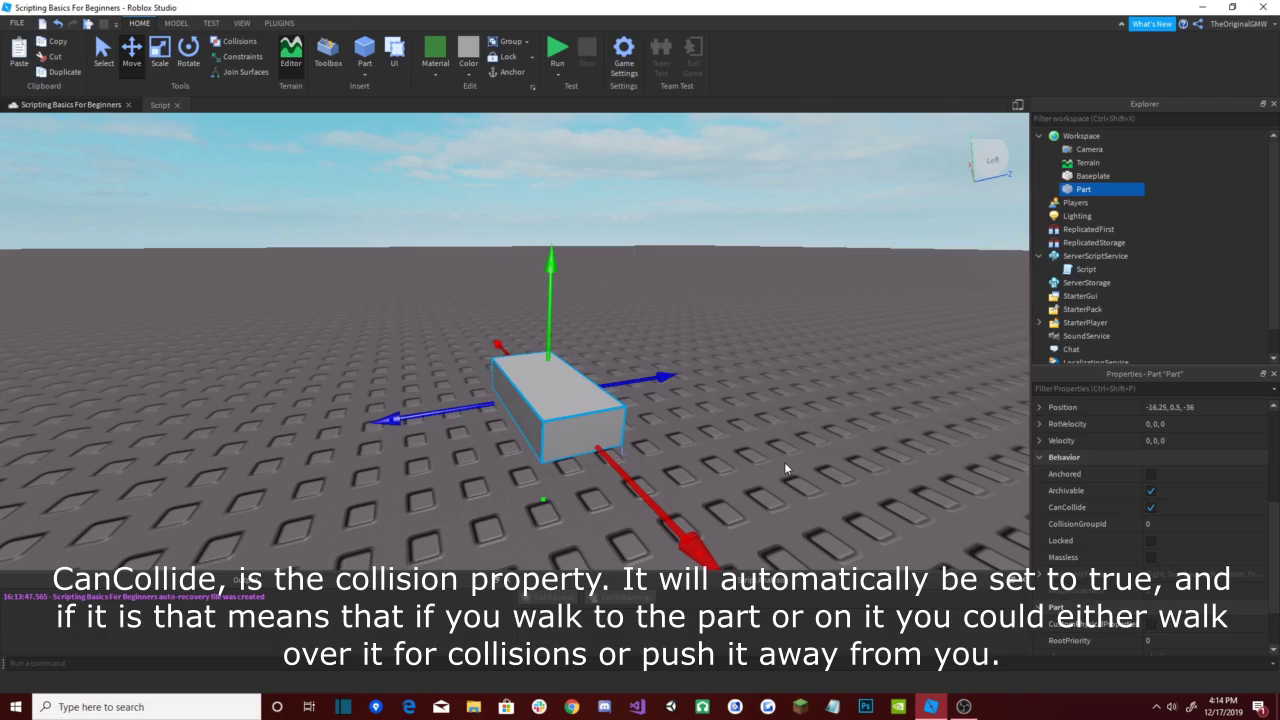
pyautogui.click(1150, 507)
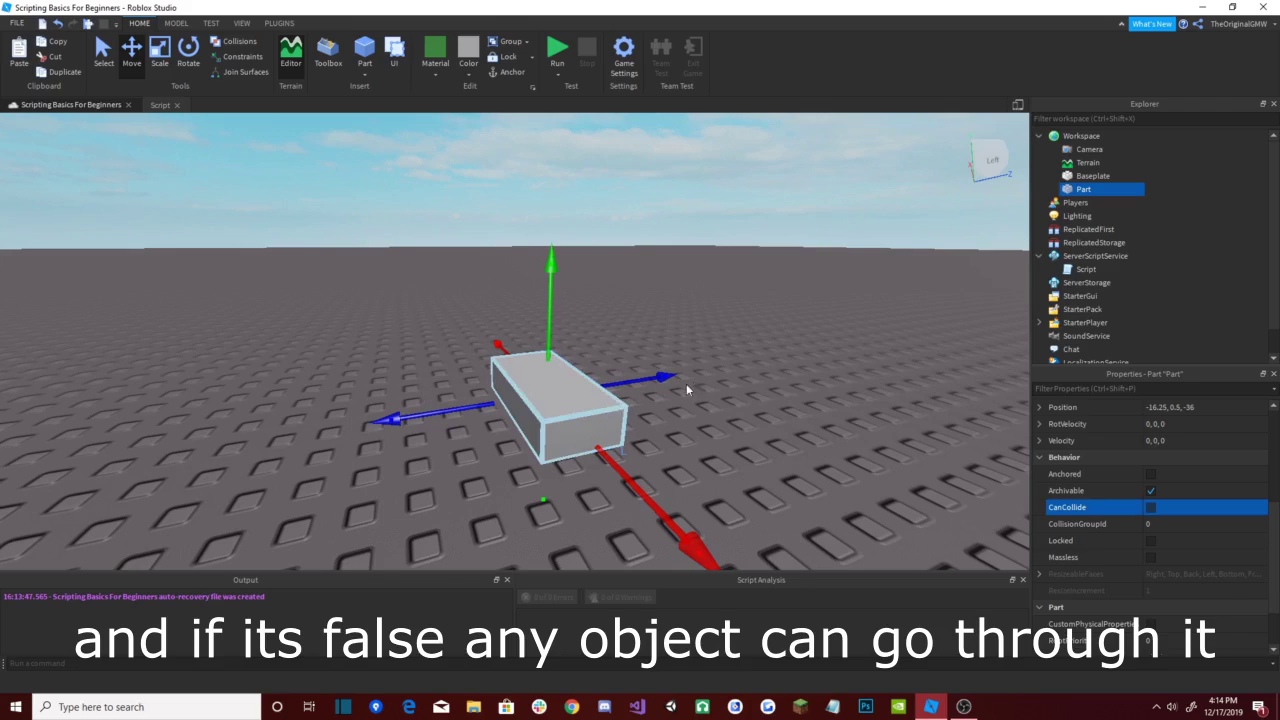
# Step: Deselect and reselect the Part, and examine its Locked property among the Behavior properties
pyautogui.click(662, 322)
pyautogui.click(564, 402)
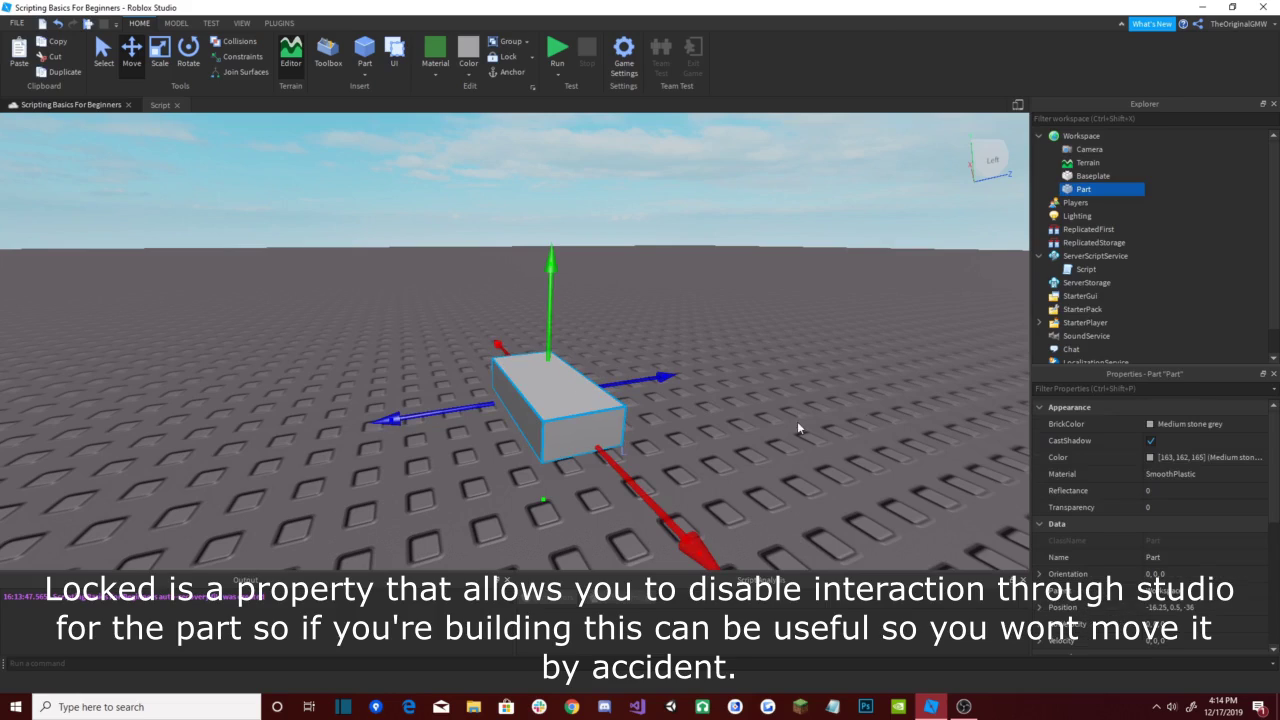
pyautogui.scroll(-5, 1172, 509)
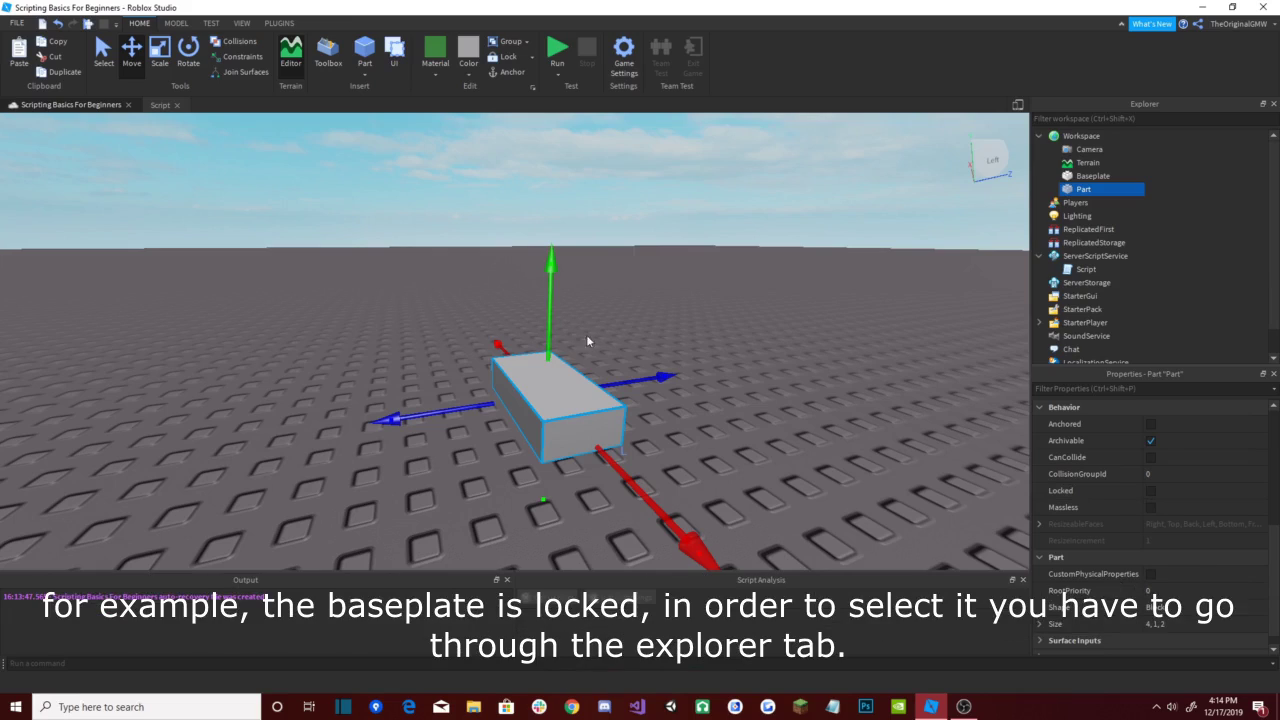
# Step: Try to select the Baseplate in the 3D view, select it through the Explorer instead, and check its Locked property
pyautogui.moveTo(587, 341); pyautogui.dragTo(666, 329, button='right')
pyautogui.click(672, 314)
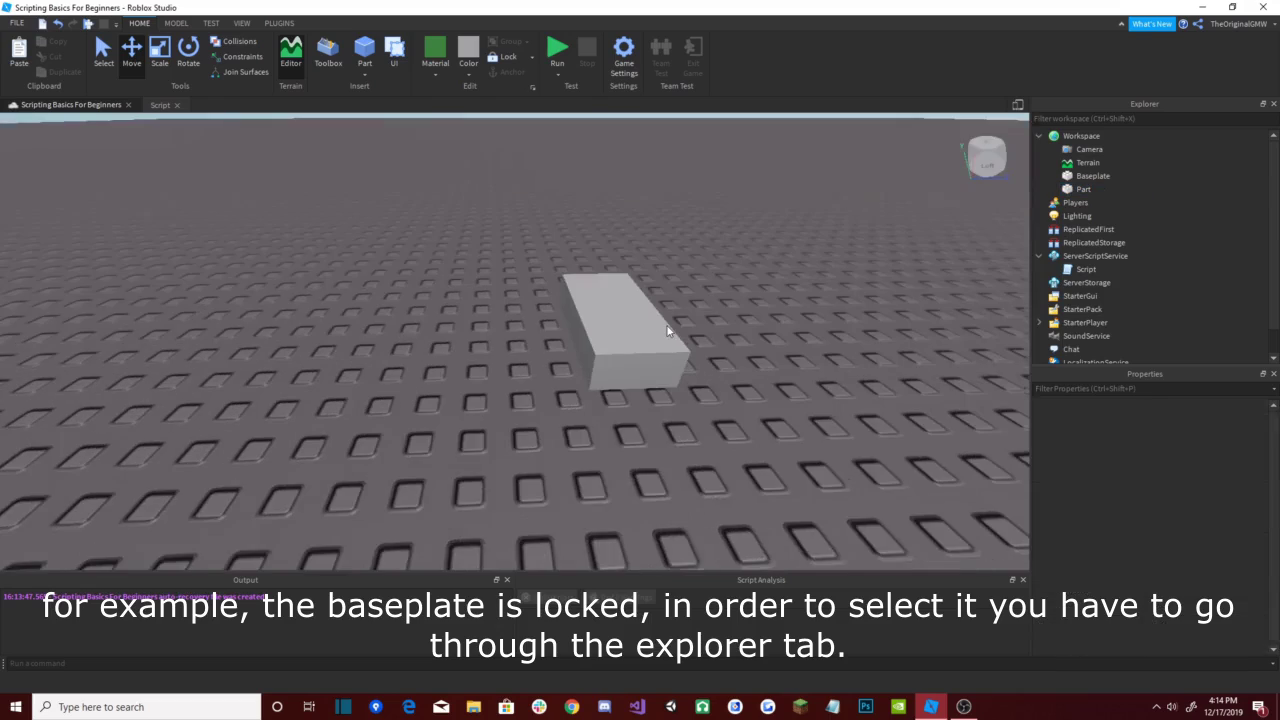
pyautogui.scroll(-4, 666, 329)
pyautogui.moveTo(461, 295); pyautogui.dragTo(617, 396)
pyautogui.click(617, 306)
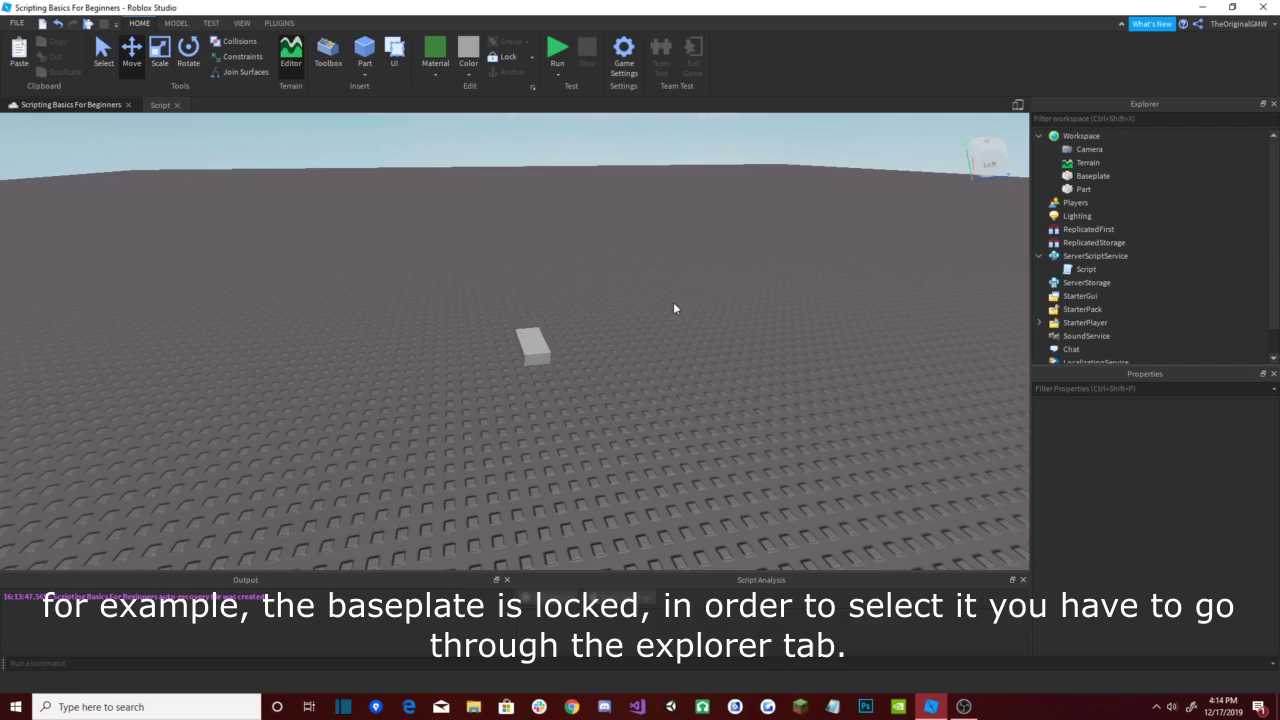
pyautogui.click(1093, 176)
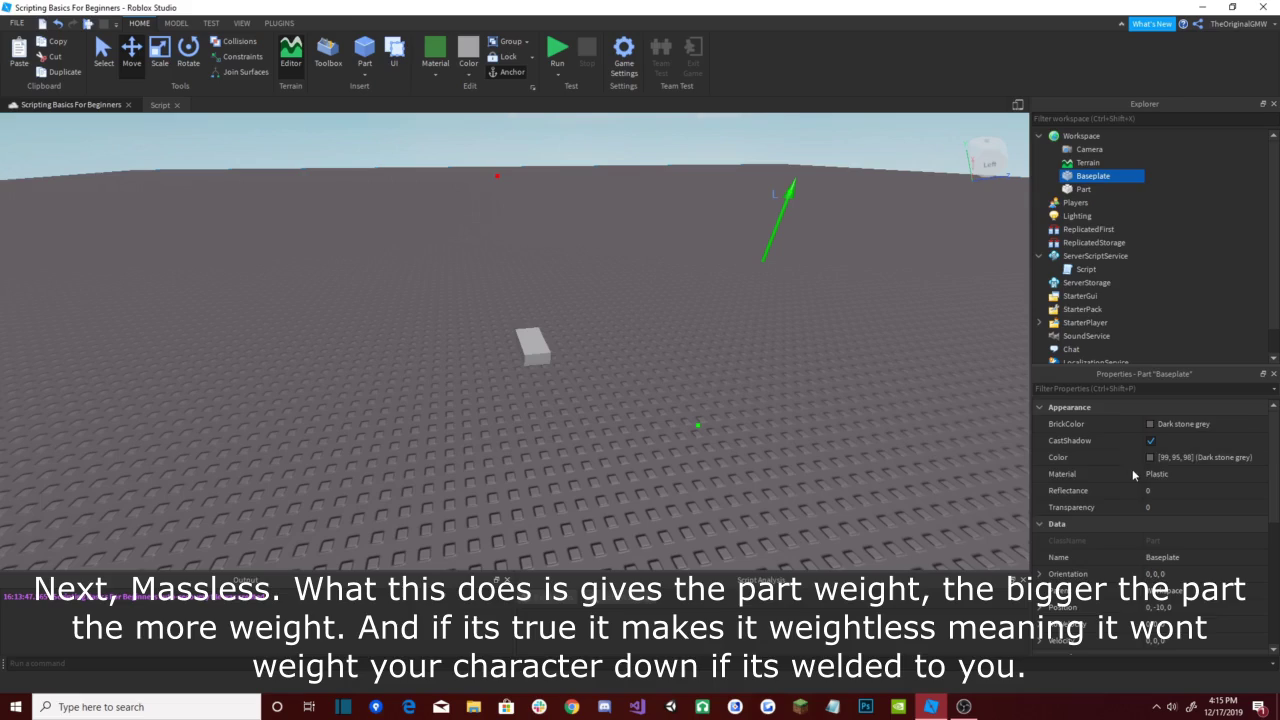
pyautogui.scroll(-5, 1132, 469)
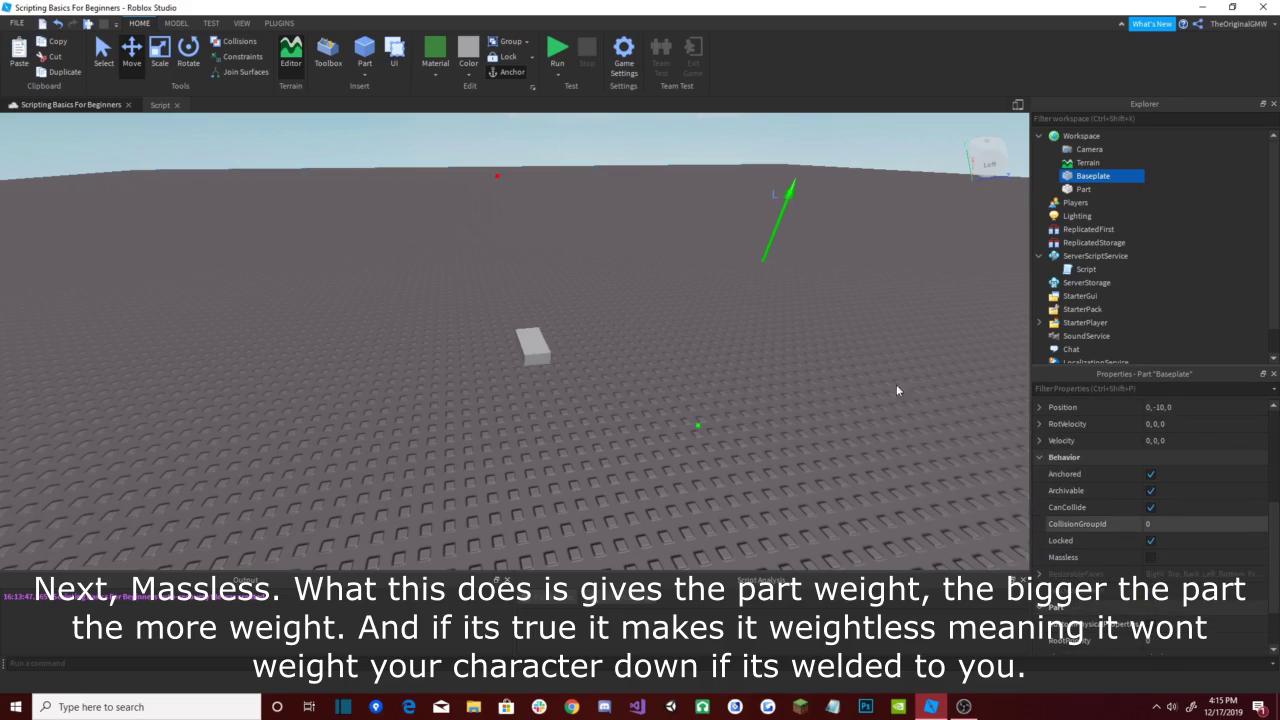
# Step: Select the Part and examine its Massless and Size properties
pyautogui.click(540, 347)
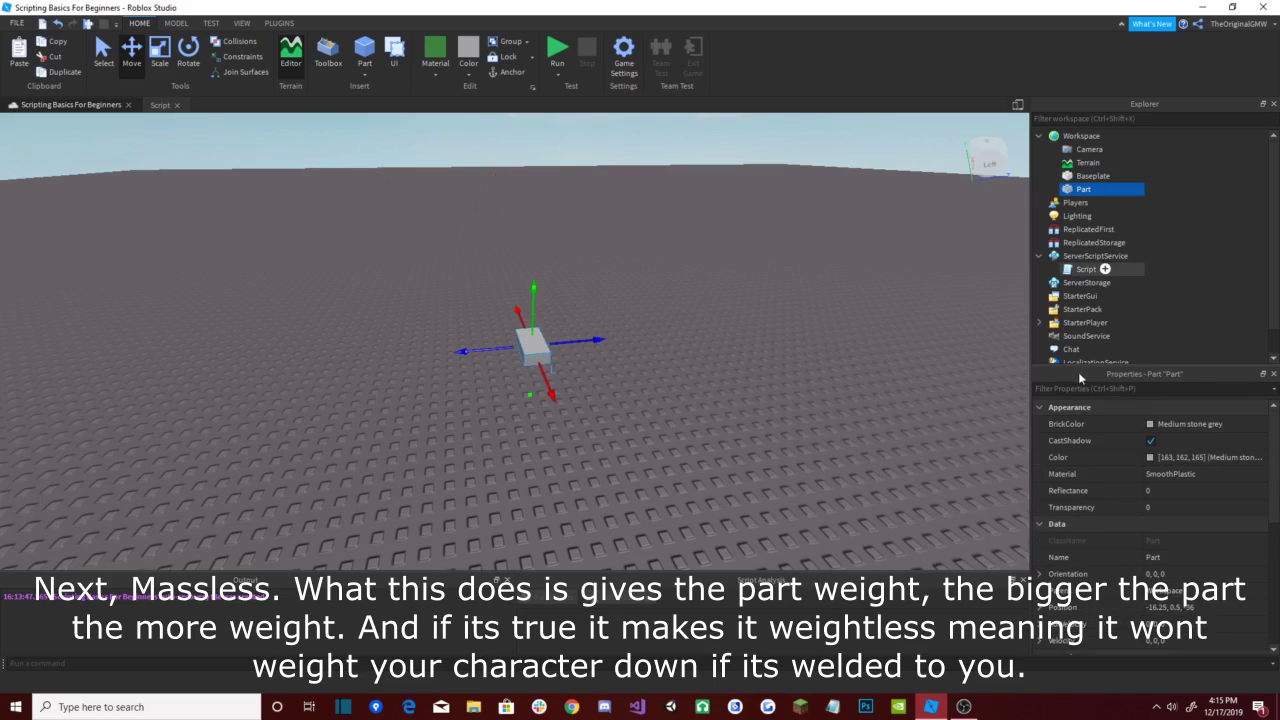
pyautogui.scroll(-4, 1115, 493)
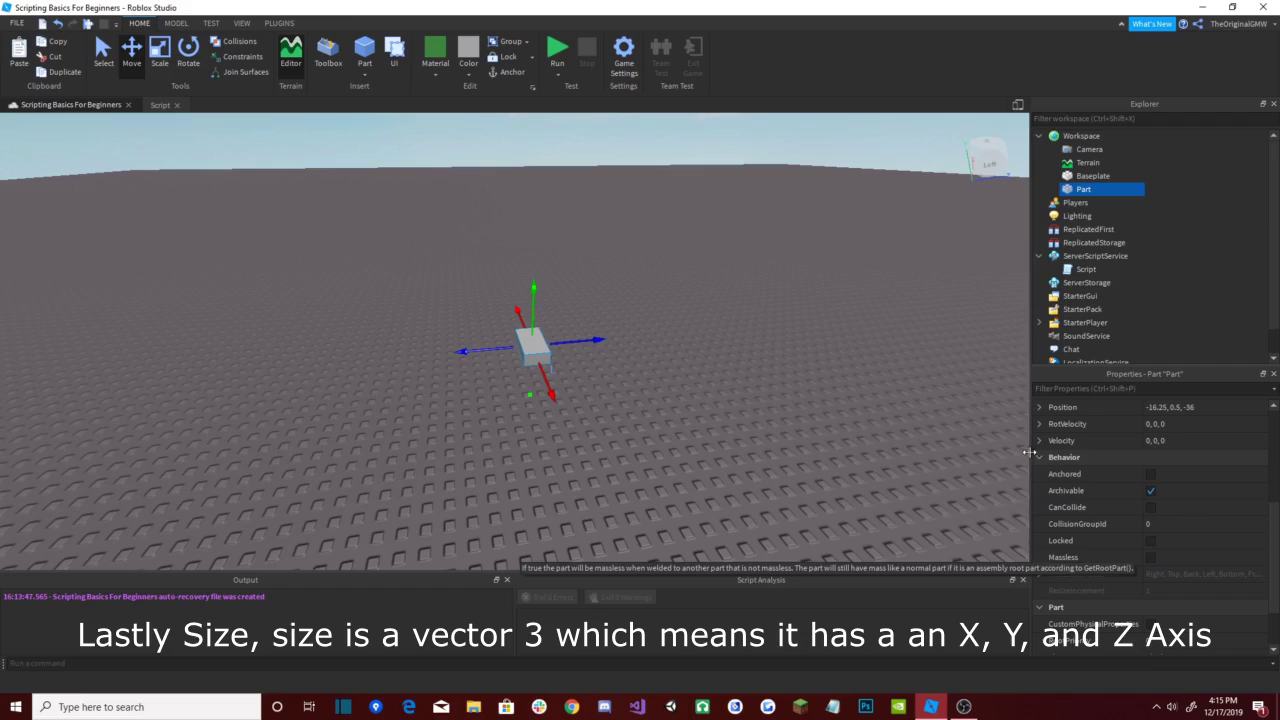
pyautogui.scroll(-2, 1210, 550)
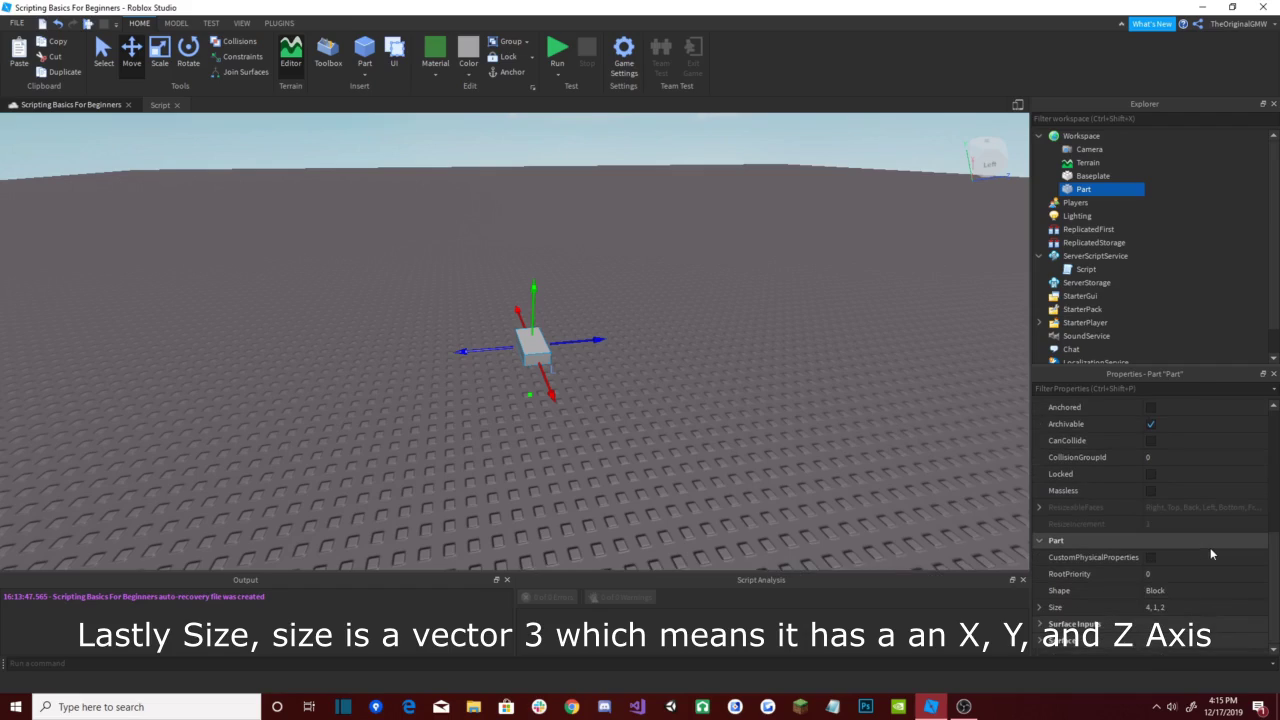
pyautogui.click(692, 322)
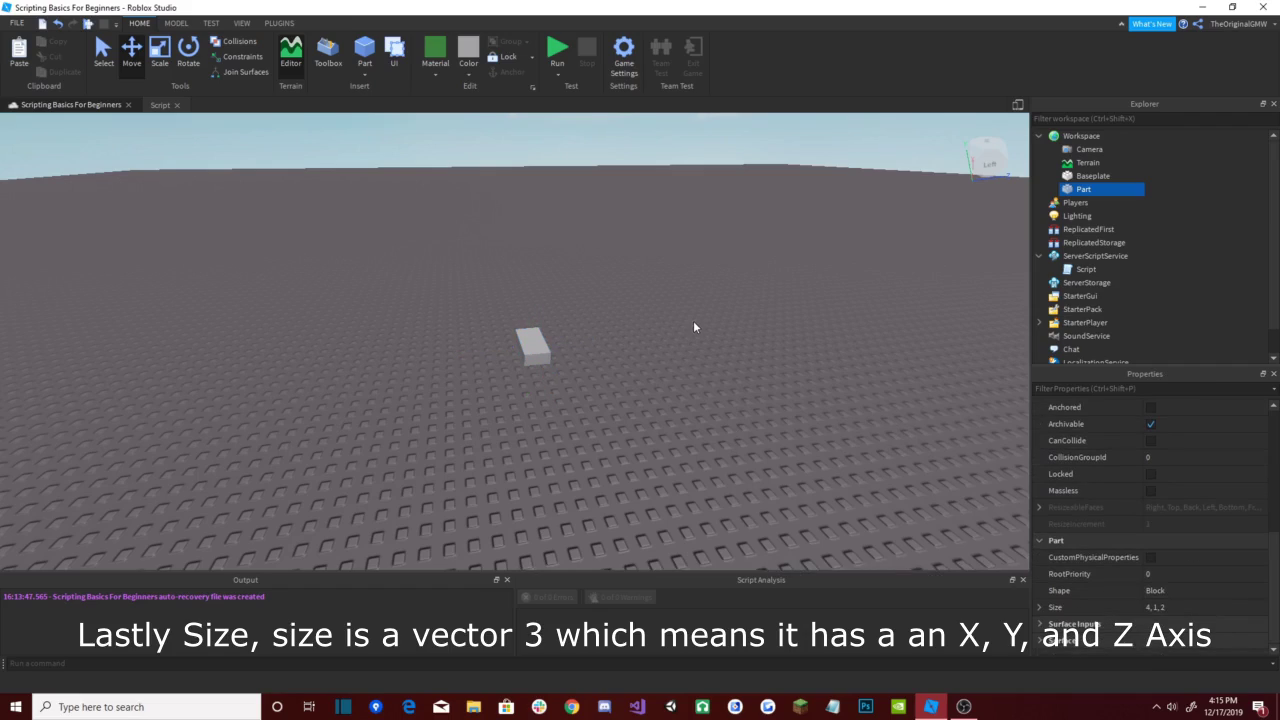
pyautogui.click(531, 343)
pyautogui.scroll(-2, 1082, 557)
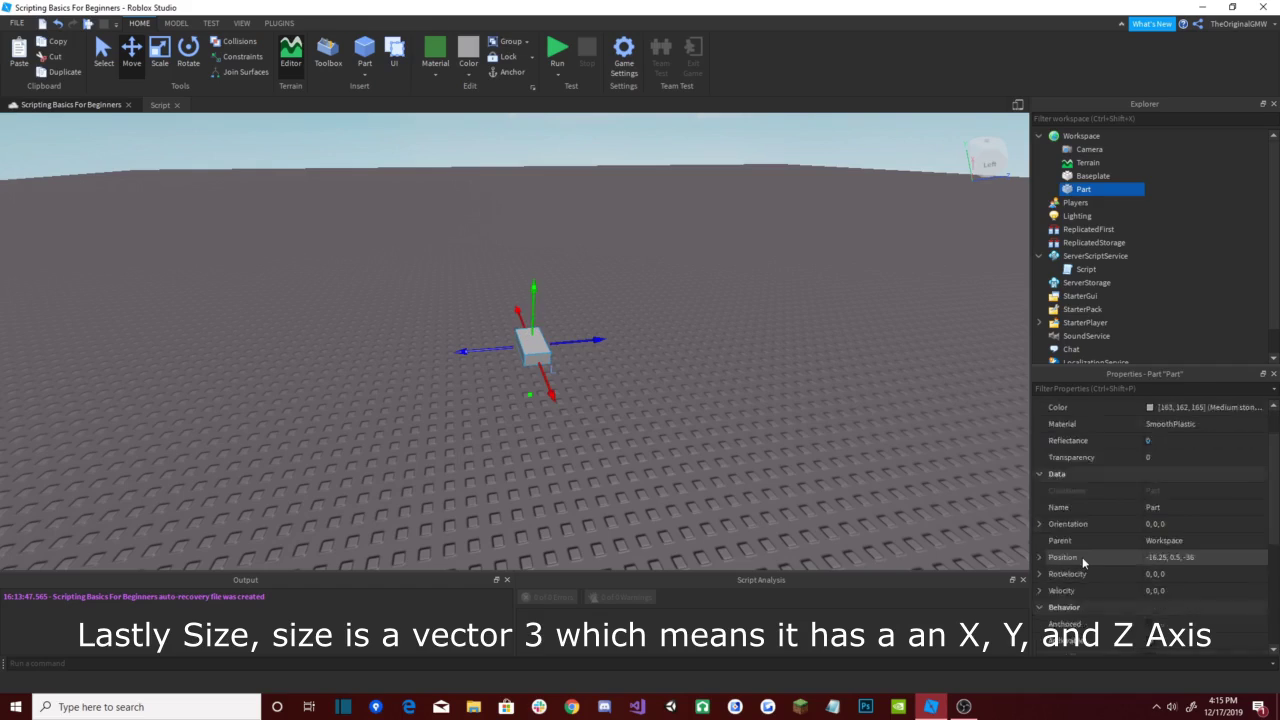
# Step: Examine the X, Y and Z components of the Part's Size property, and deselect the Part
pyautogui.click(1155, 624)
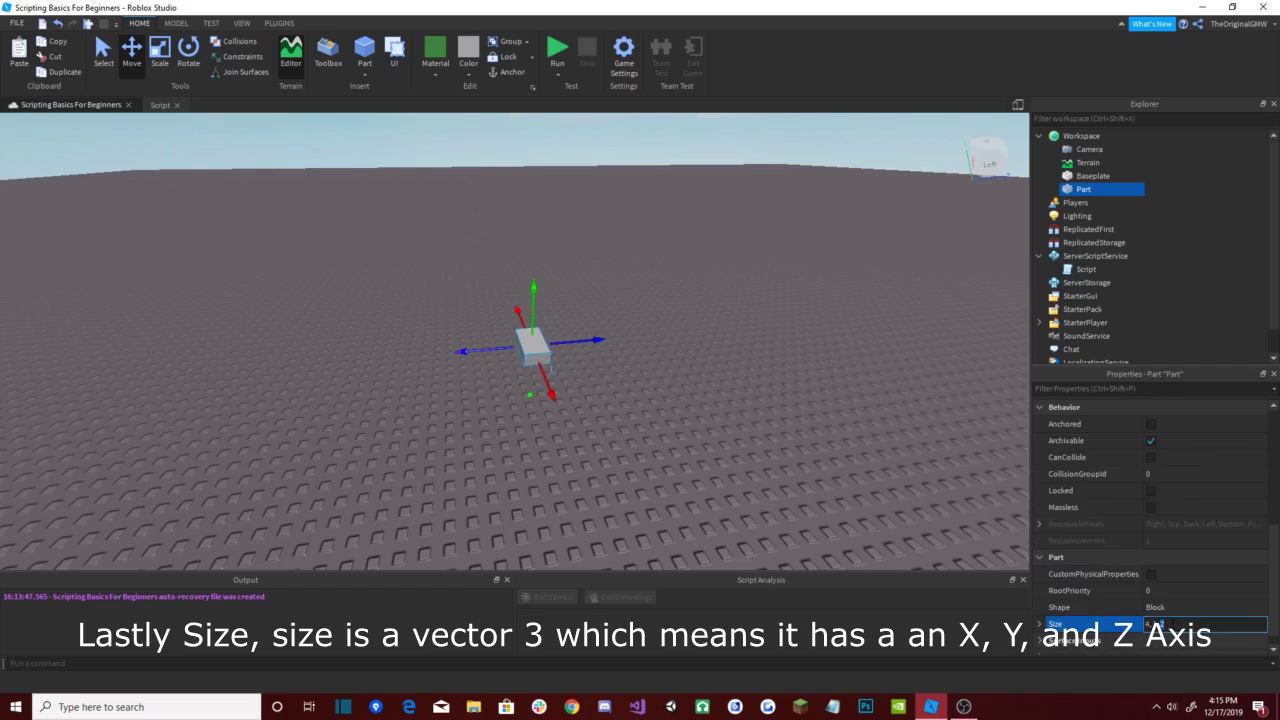
pyautogui.click(1039, 624)
pyautogui.scroll(-2, 1065, 590)
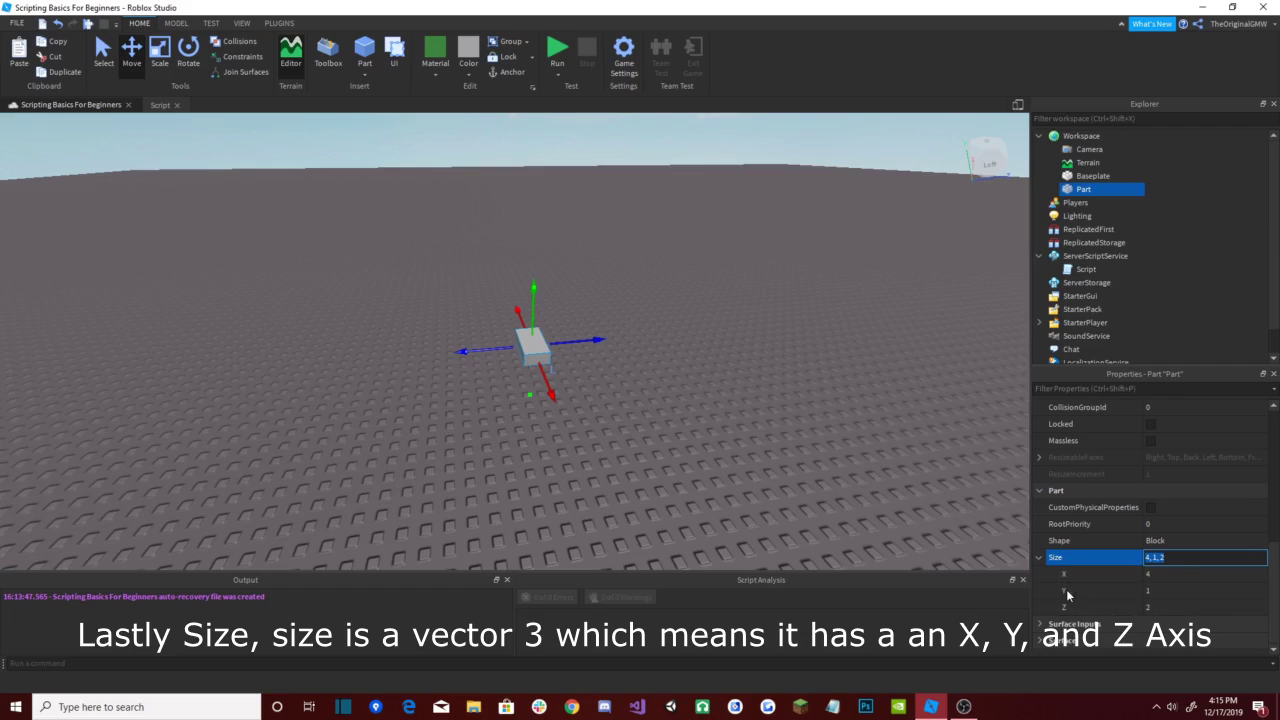
pyautogui.click(1039, 557)
pyautogui.scroll(2, 1044, 560)
pyautogui.click(516, 252)
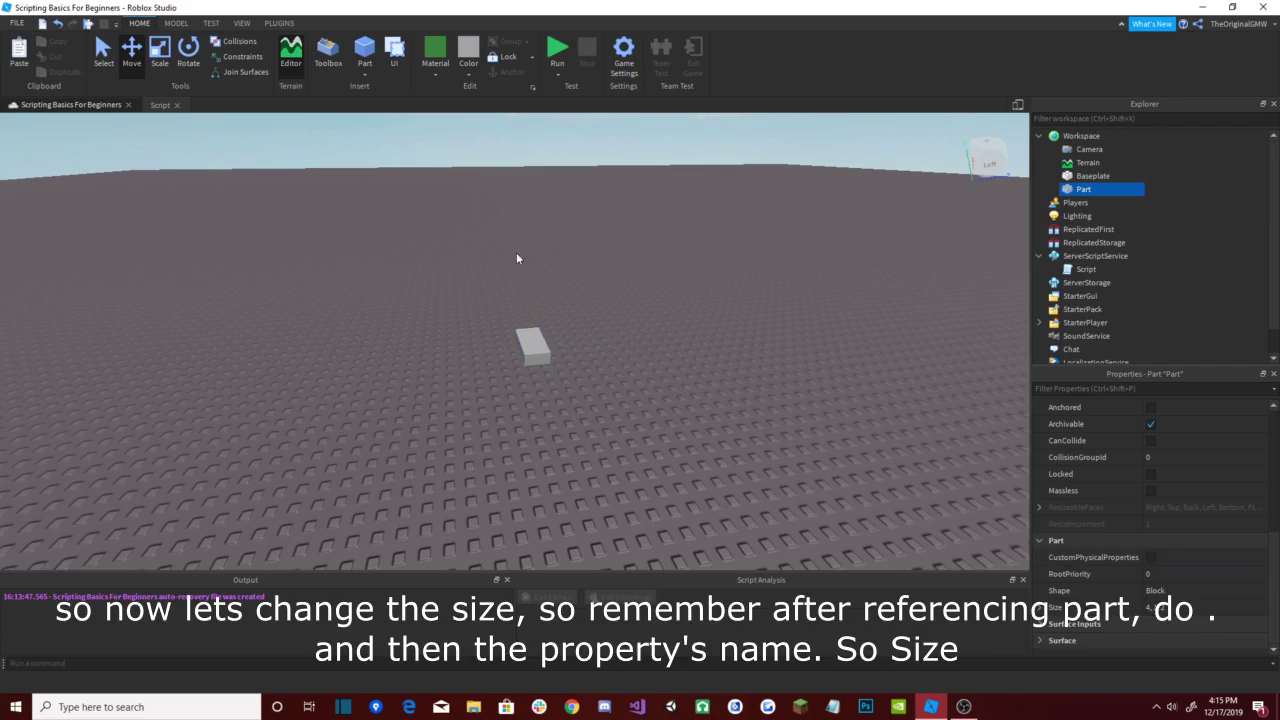
# Step: In the Script, replace the BrickColor assignment after game.Workspace.Part with the start of a Size assignment
pyautogui.click(150, 105)
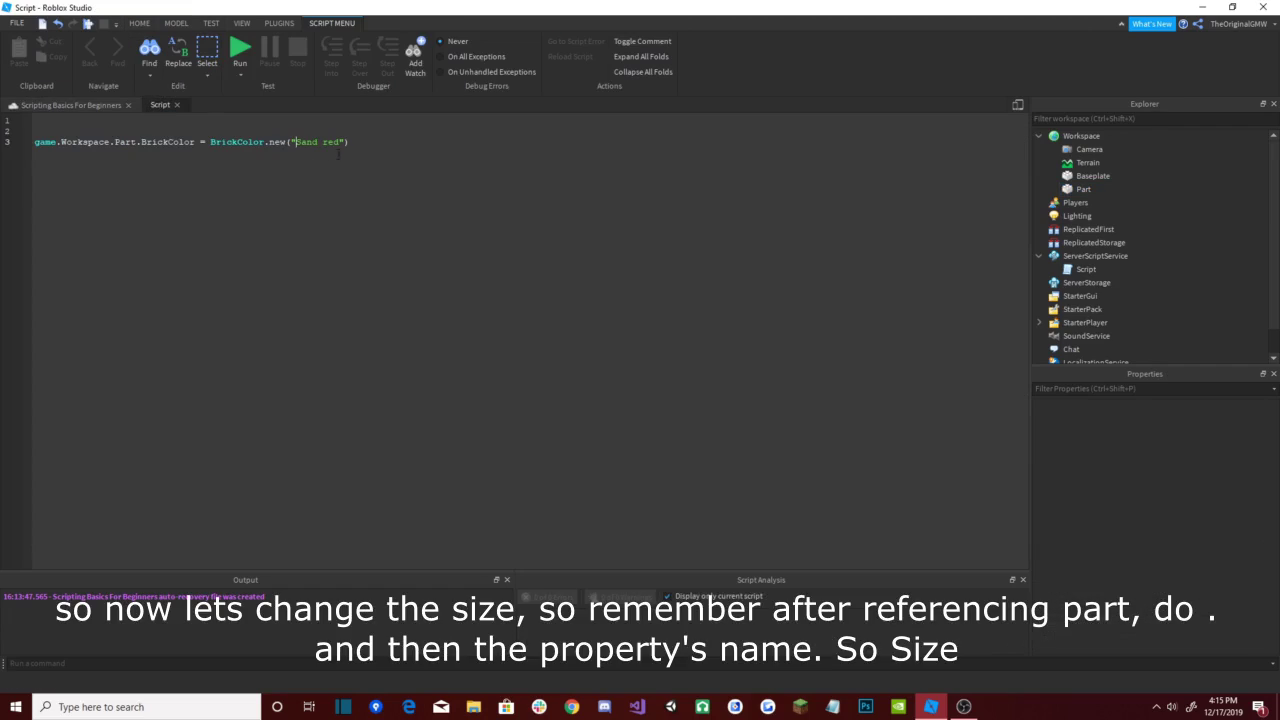
pyautogui.moveTo(349, 142); pyautogui.dragTo(141, 142)
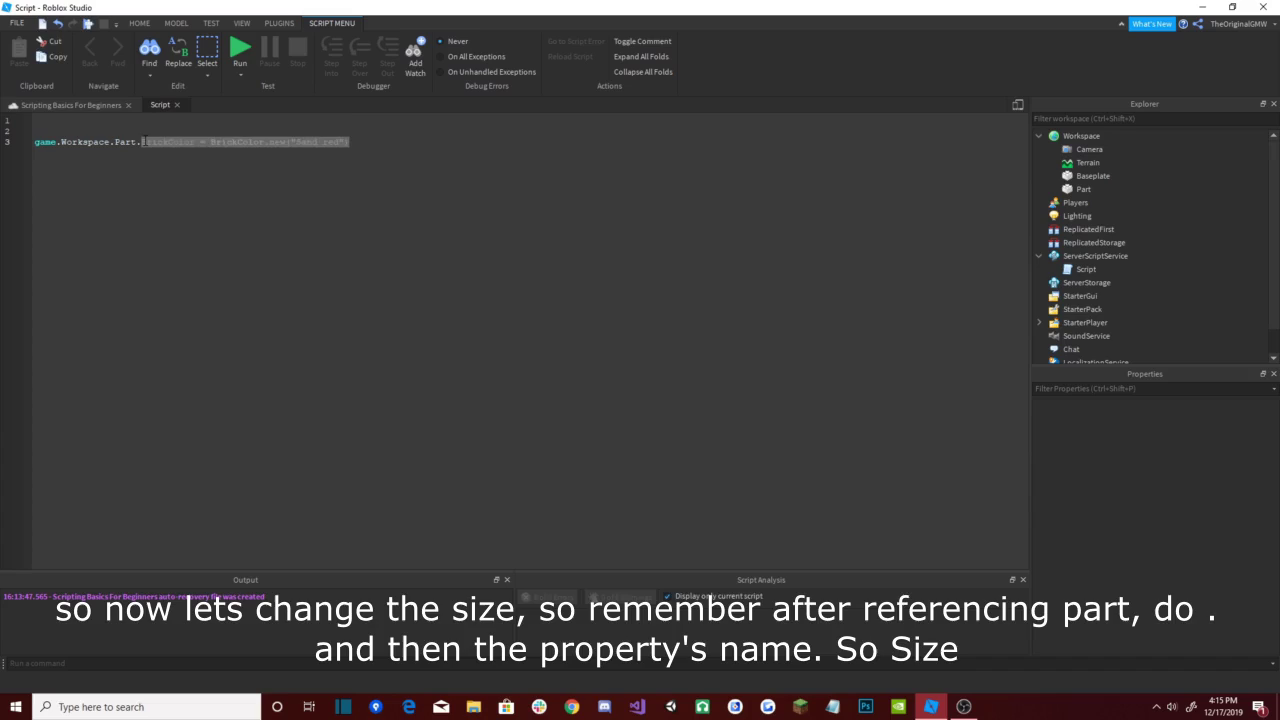
pyautogui.press('BackSpace')
pyautogui.write('Size +')
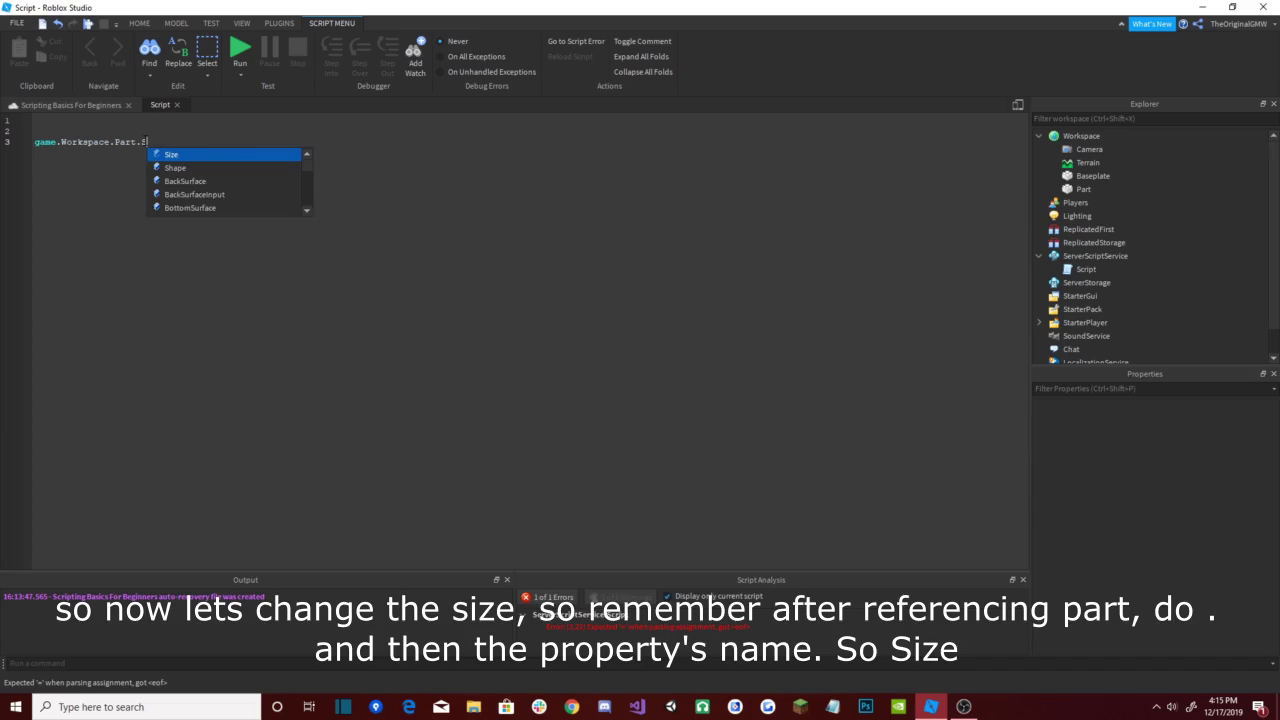
pyautogui.press('BackSpace')
pyautogui.write('=')
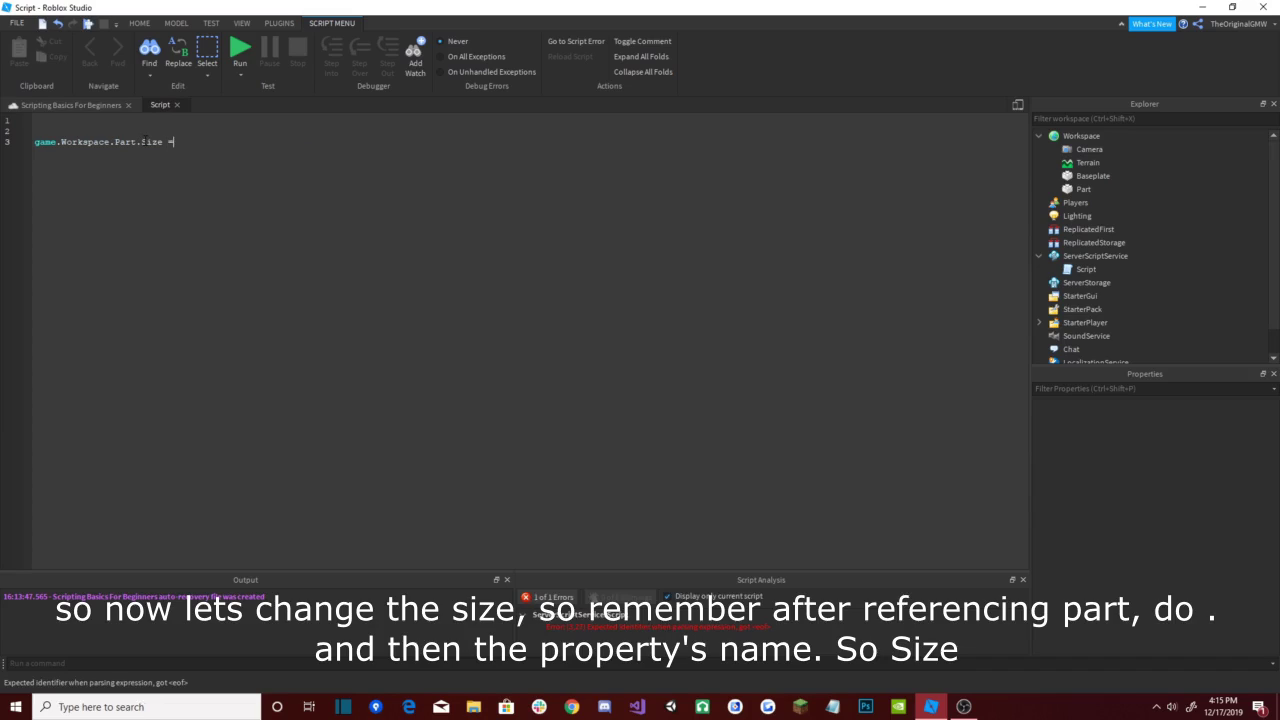
# Step: Complete the assignment's right-hand side as game.Workspace.Part.Size + Vector3.new(5,1,5)
pyautogui.write(' game.Workspace')
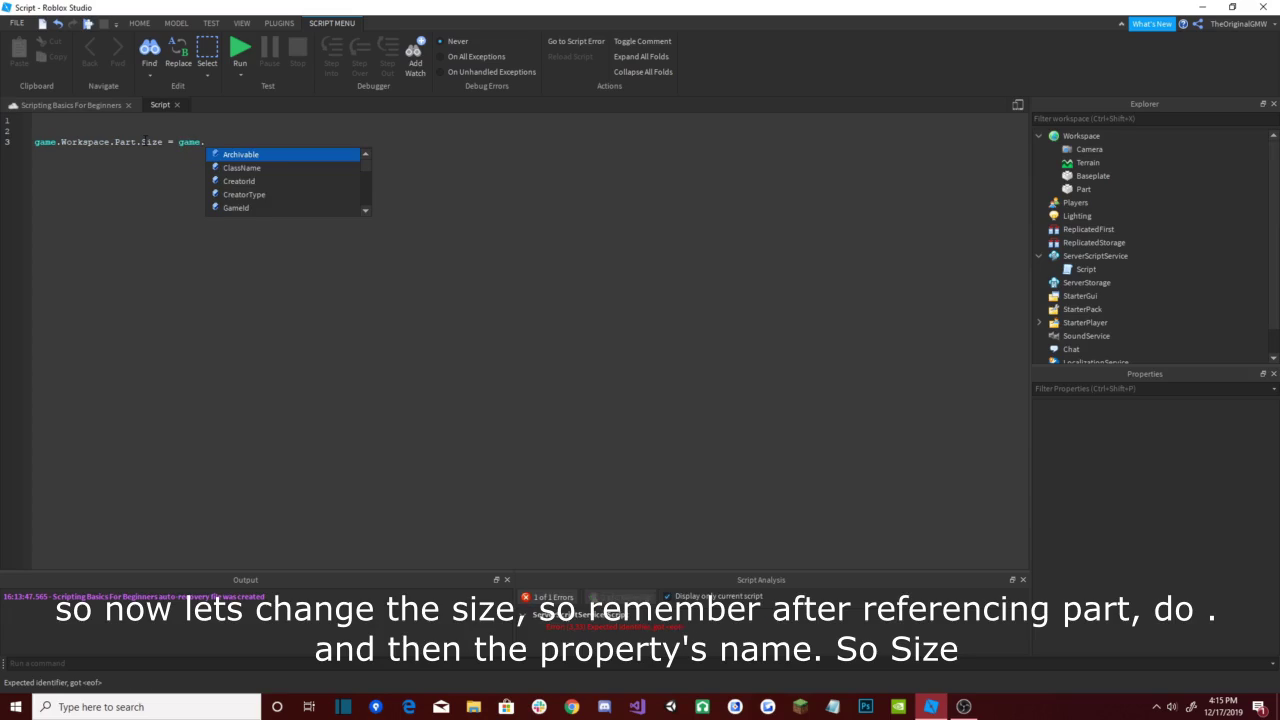
pyautogui.write('.Par')
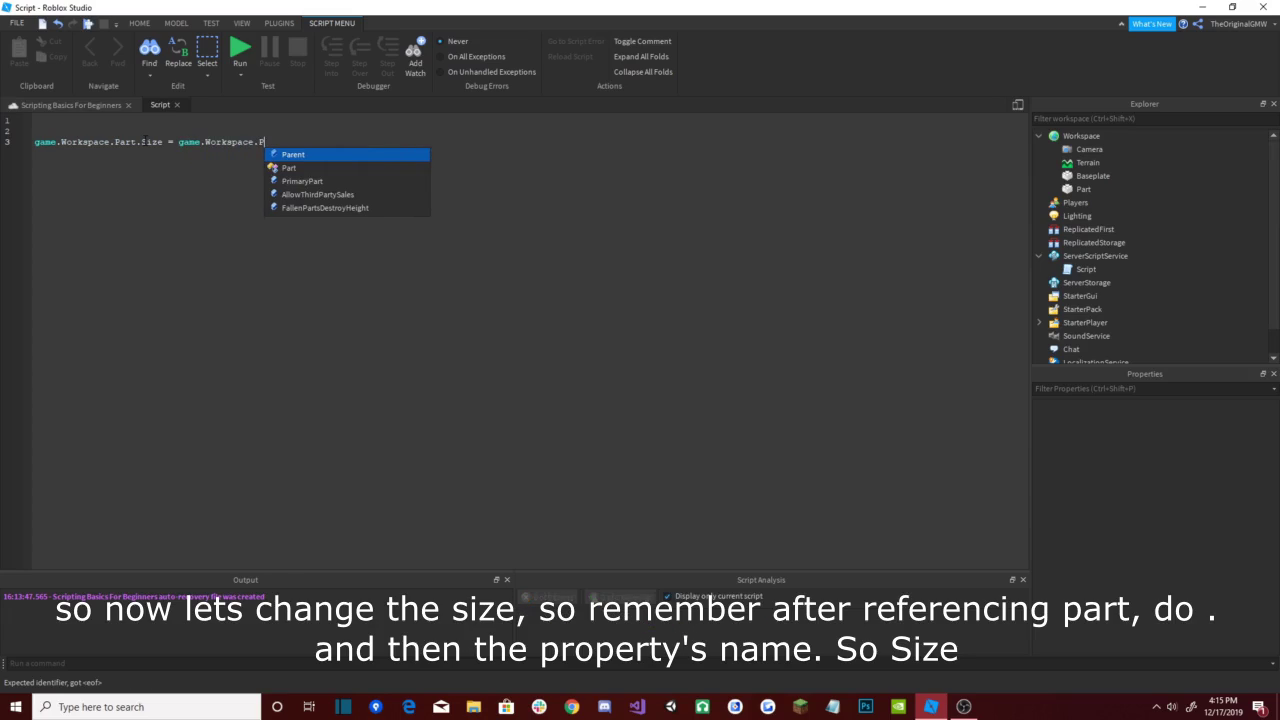
pyautogui.press('Tab')
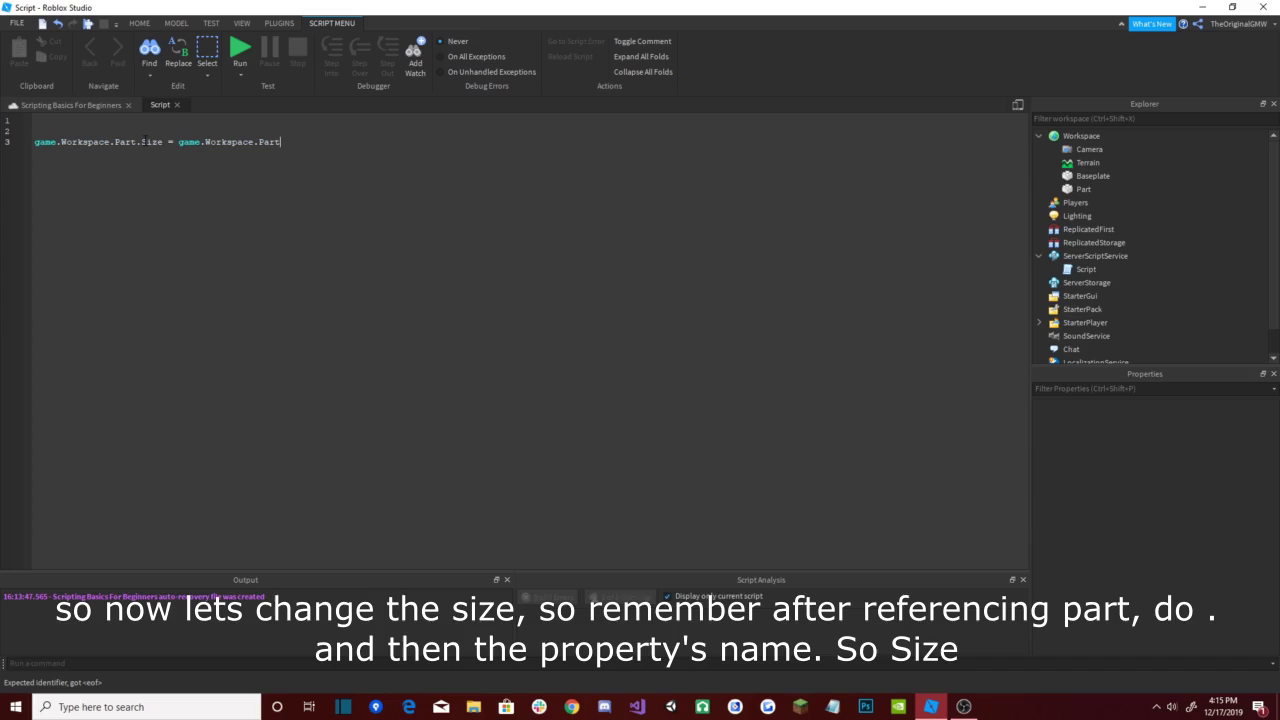
pyautogui.write('.Si')
pyautogui.press('Tab')
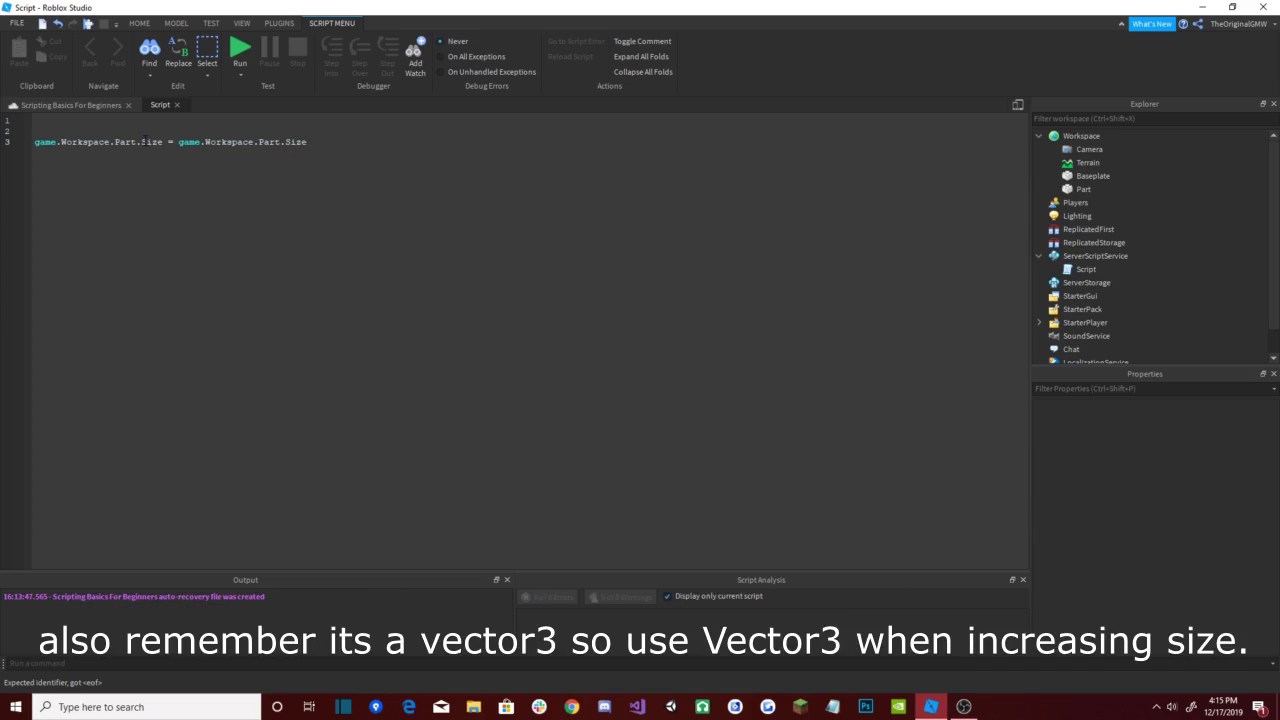
pyautogui.write('+ Vector3,')
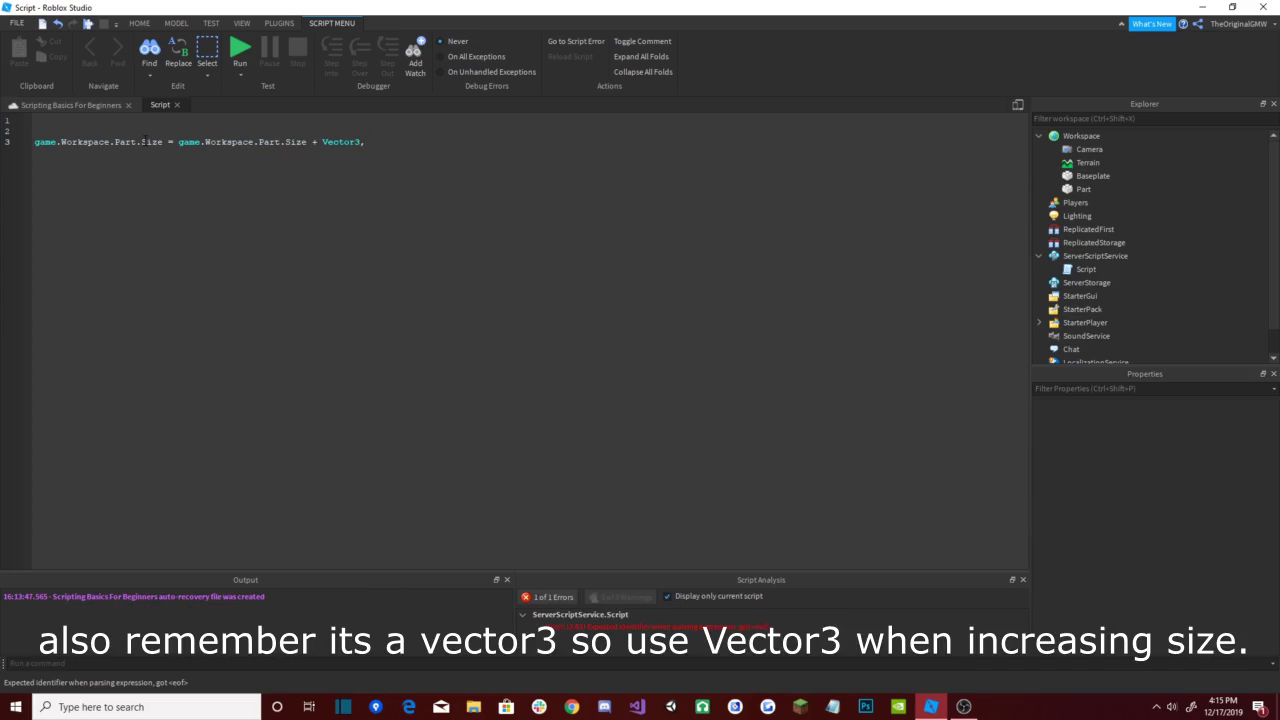
pyautogui.write('n')
pyautogui.press('Tab')
pyautogui.write('(')
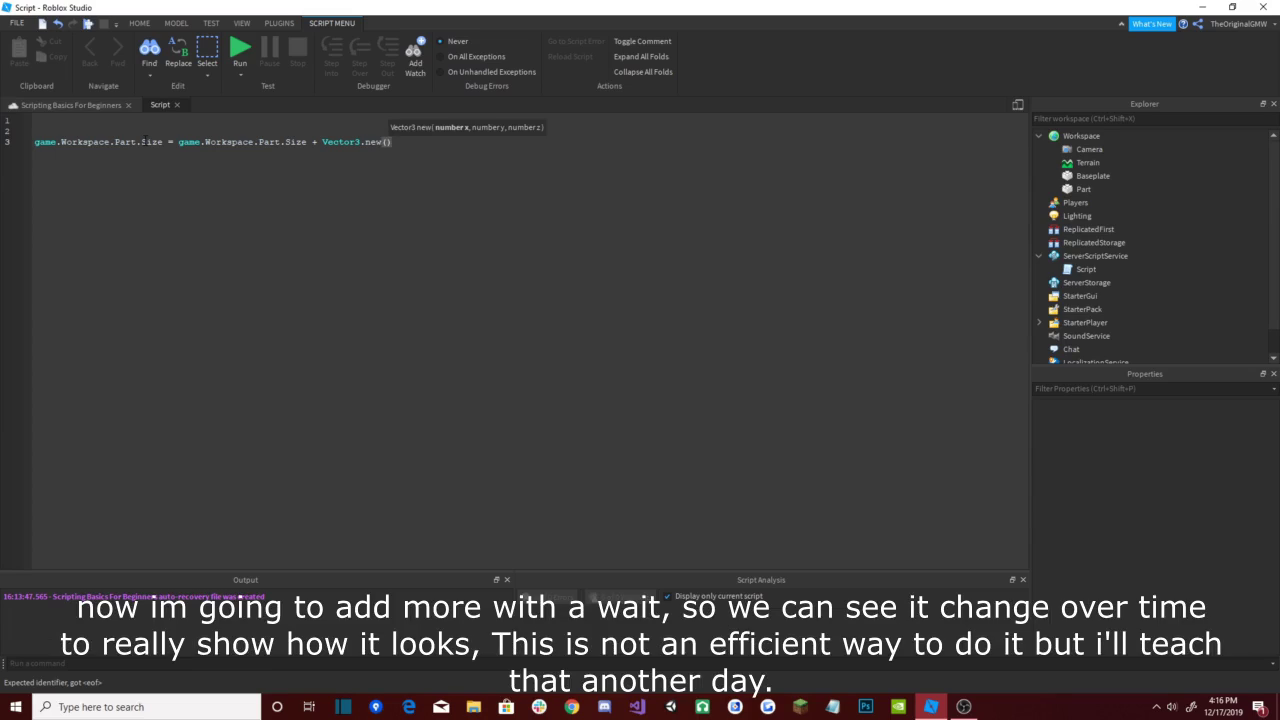
pyautogui.write('5,1,5')
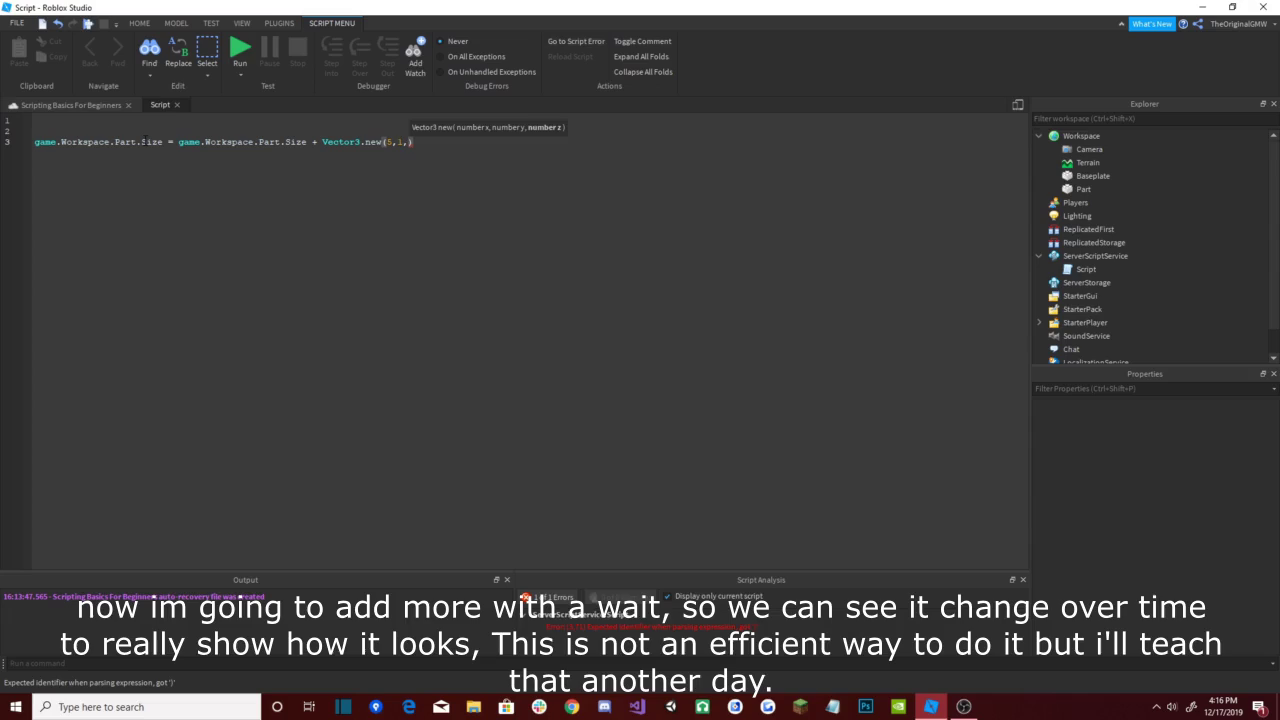
# Step: Add a wait(2) line below the Size assignment
pyautogui.click(145, 140)
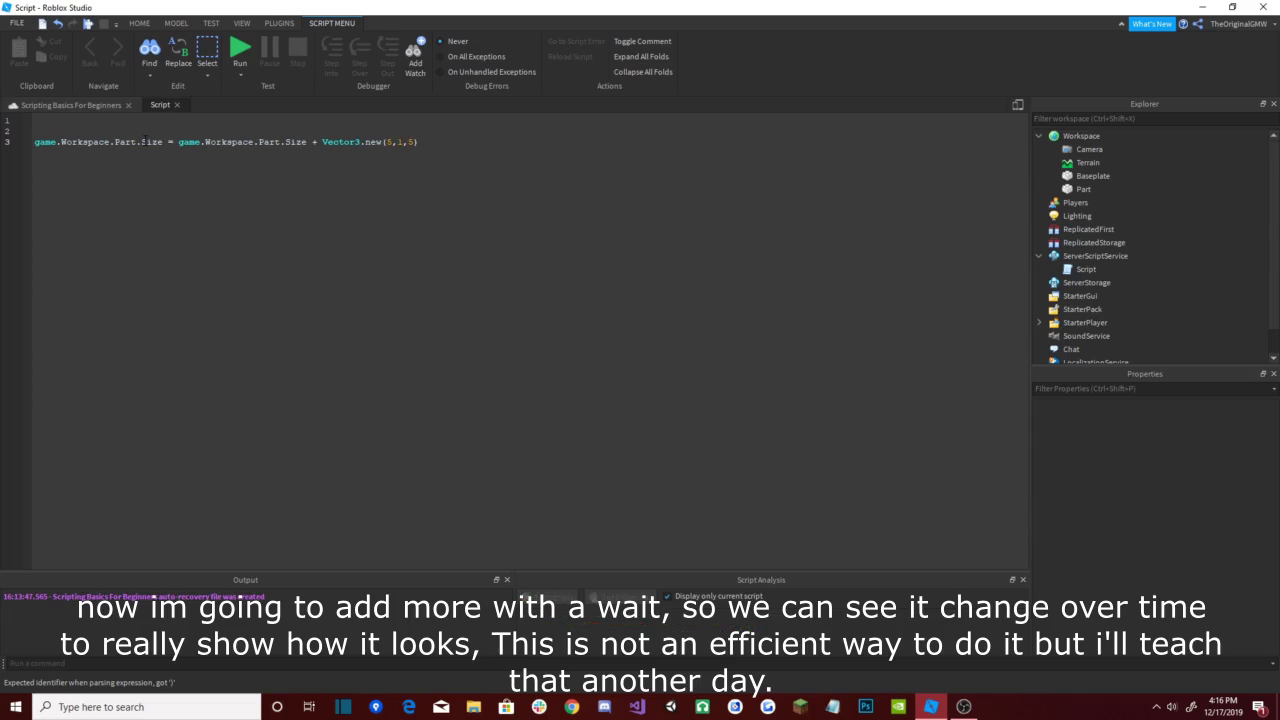
pyautogui.write('wait(')
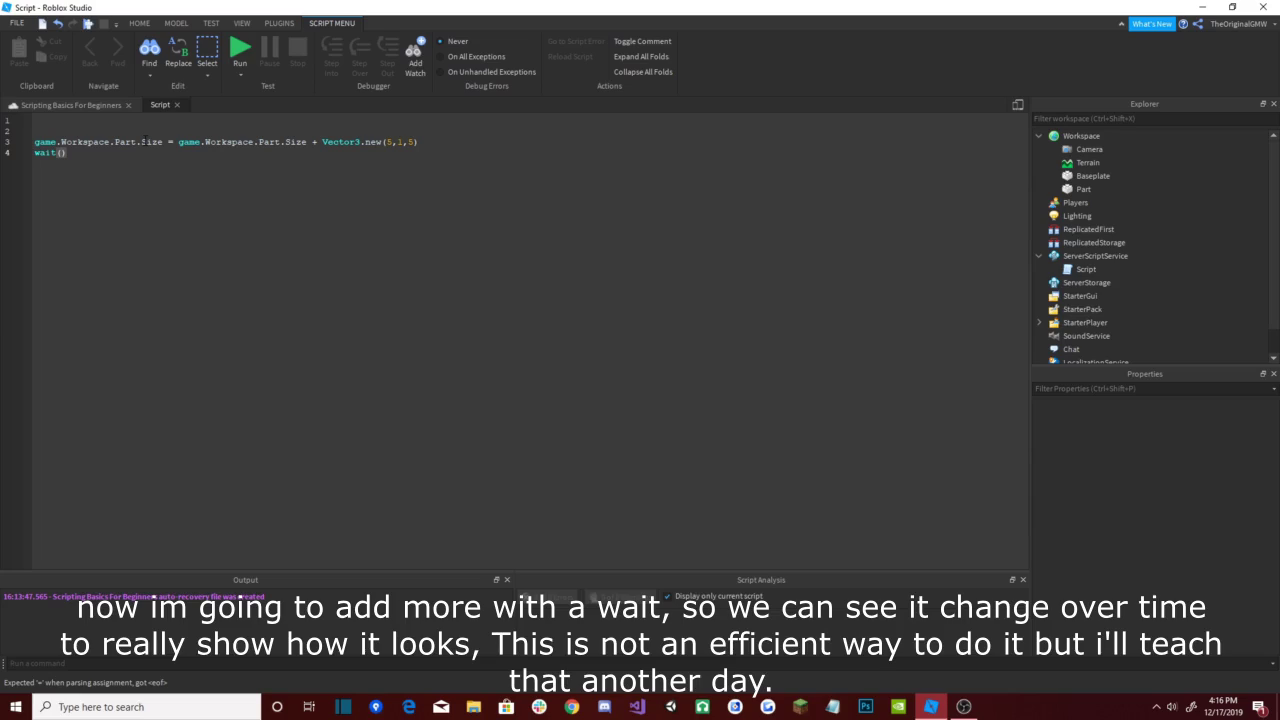
pyautogui.write('2')
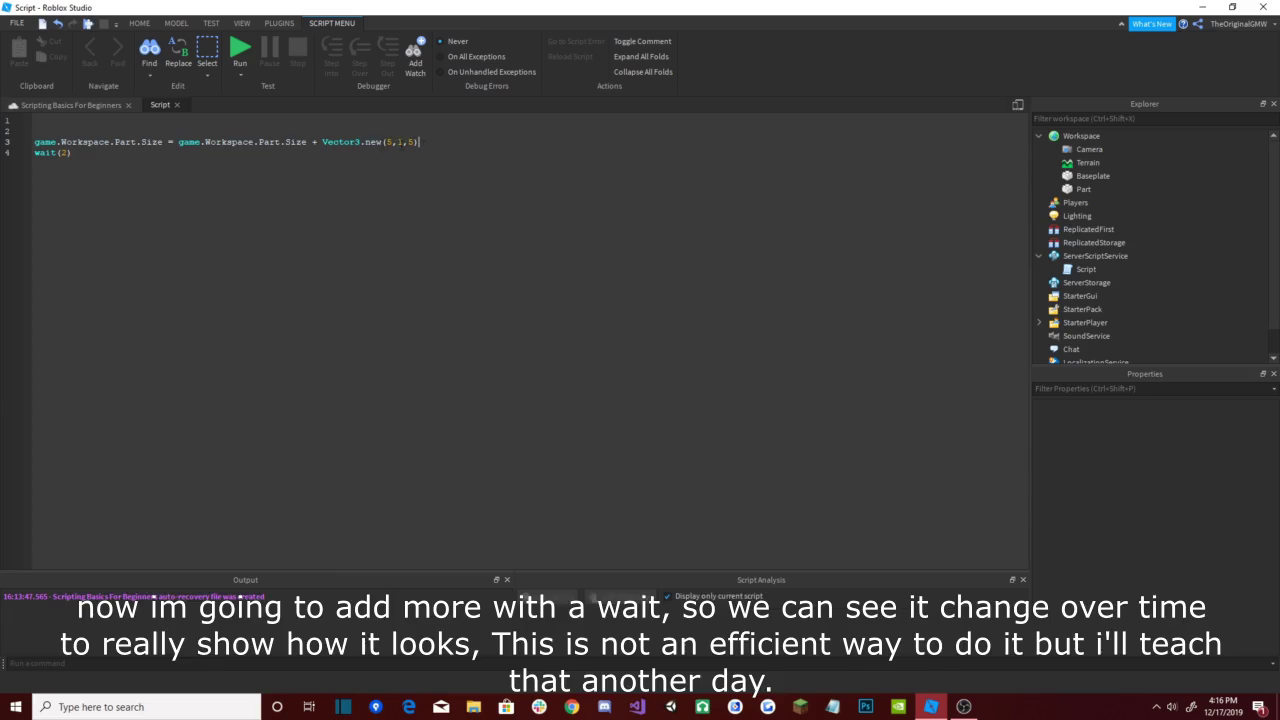
# Step: Duplicate the Size assignment and its wait(2) line three more times below the originals
pyautogui.moveTo(418, 142); pyautogui.dragTo(35, 146)
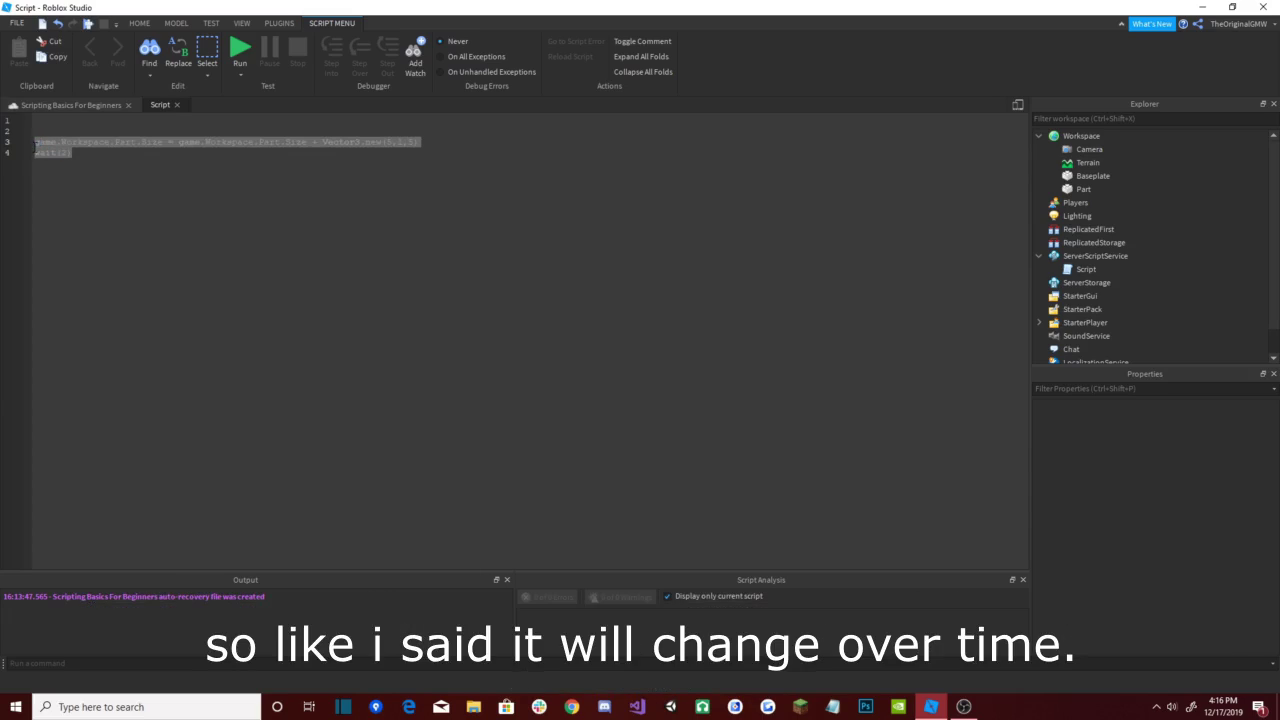
pyautogui.click(73, 165)
pyautogui.press('Return')
pyautogui.write('game.Workspace.Part.Size = game.Workspace.Part.Size + Vector3.new(5,1,5) wait(2)')
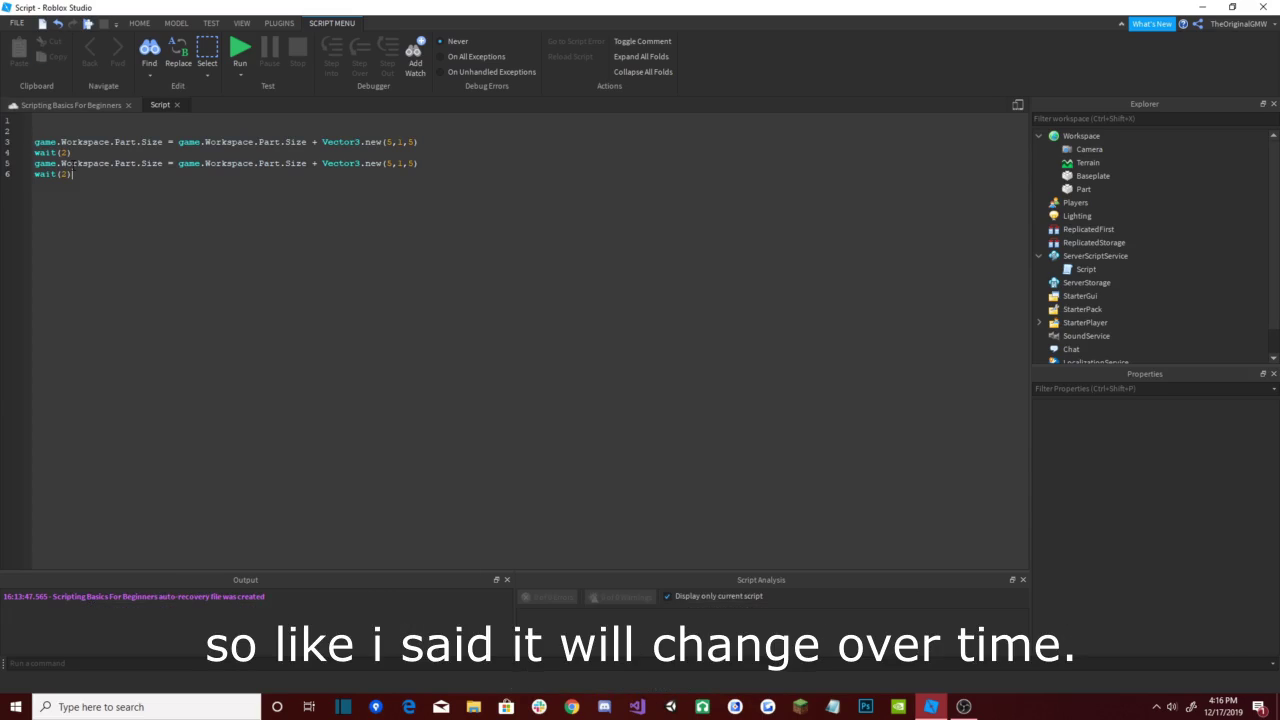
pyautogui.press('Return')
pyautogui.write('game.Workspace.Part.Size = game.Workspace.Part.Size + Vector3.new(5,1,5) wait(2)')
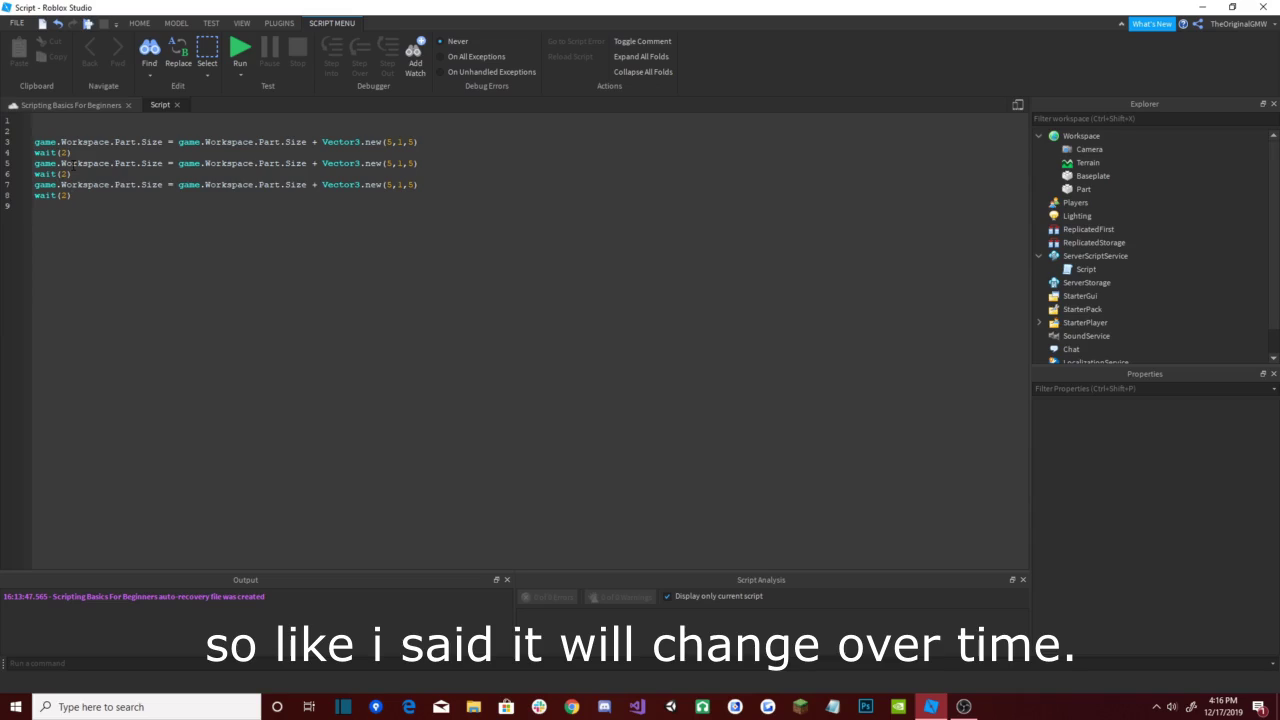
pyautogui.press('Return')
pyautogui.write('game.Workspace.Part.Size = game.Workspace.Part.Size + Vector3.new(5,1,5) wait(2)')
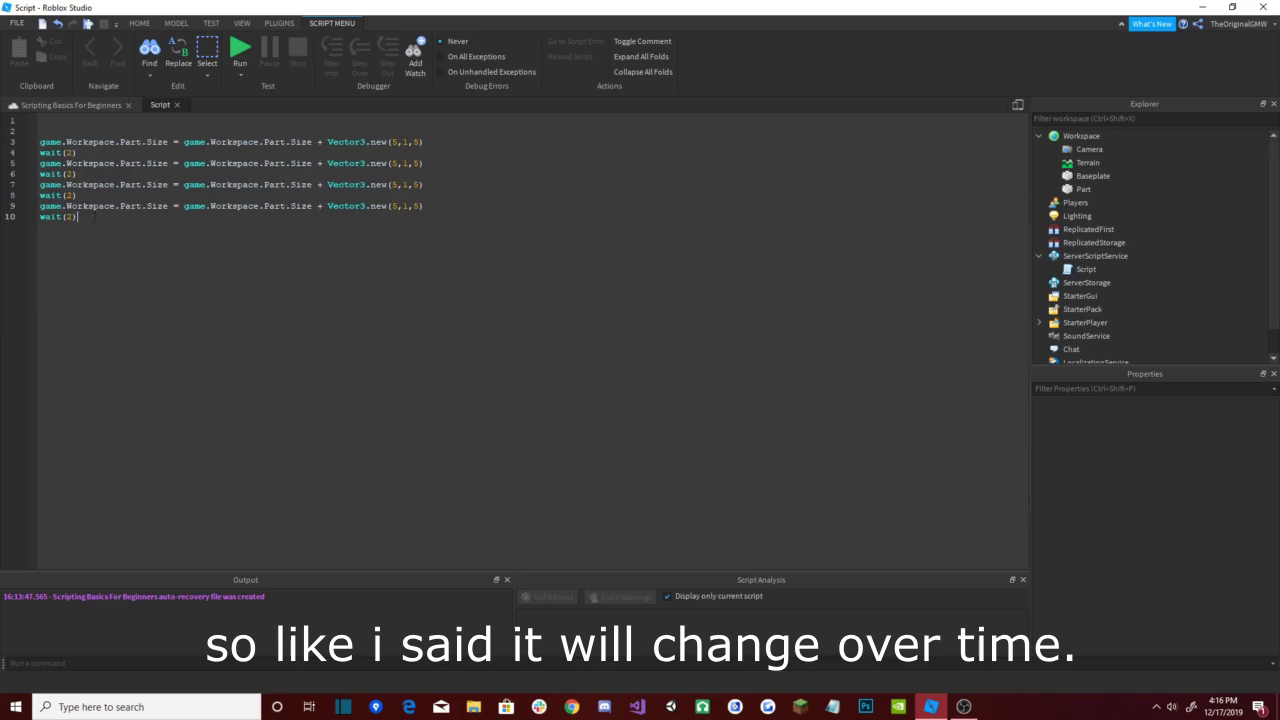
# Step: Review the sequence of repeated Size assignments and wait(2) lines in the script
pyautogui.moveTo(424, 142); pyautogui.dragTo(42, 153)
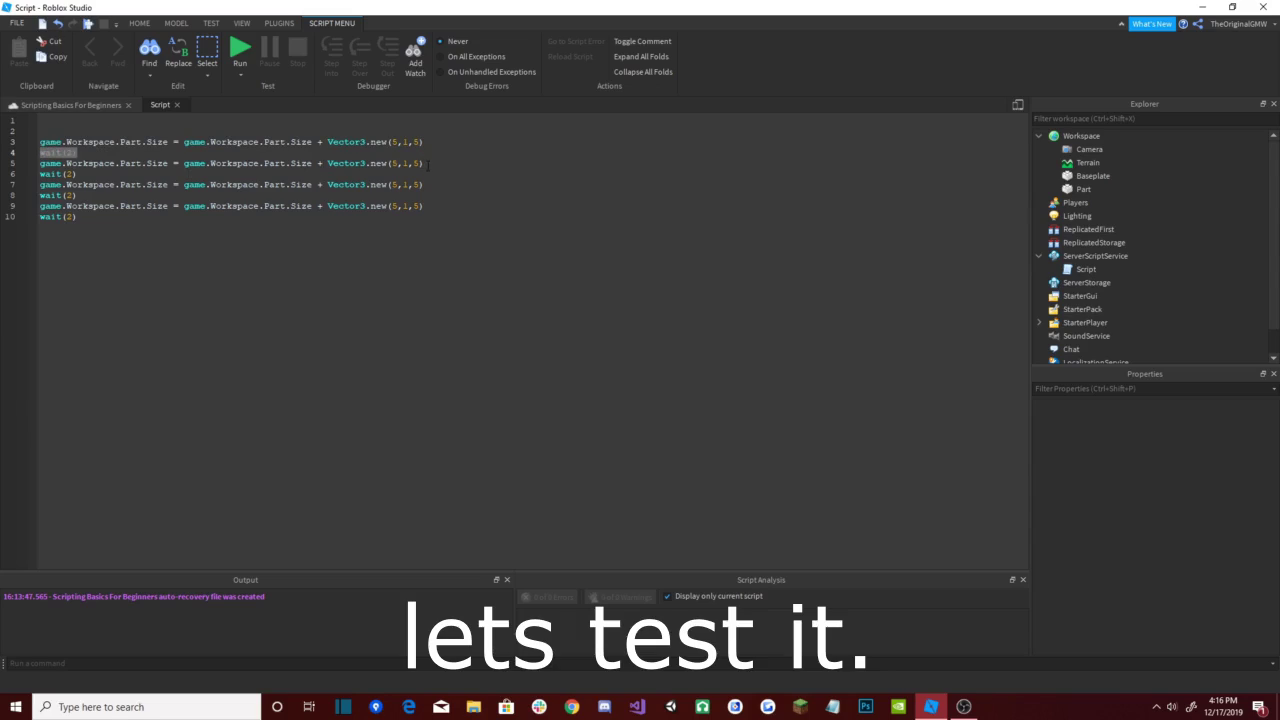
pyautogui.moveTo(403, 163); pyautogui.dragTo(40, 174)
pyautogui.moveTo(424, 184); pyautogui.dragTo(40, 195)
pyautogui.moveTo(427, 206); pyautogui.dragTo(40, 206)
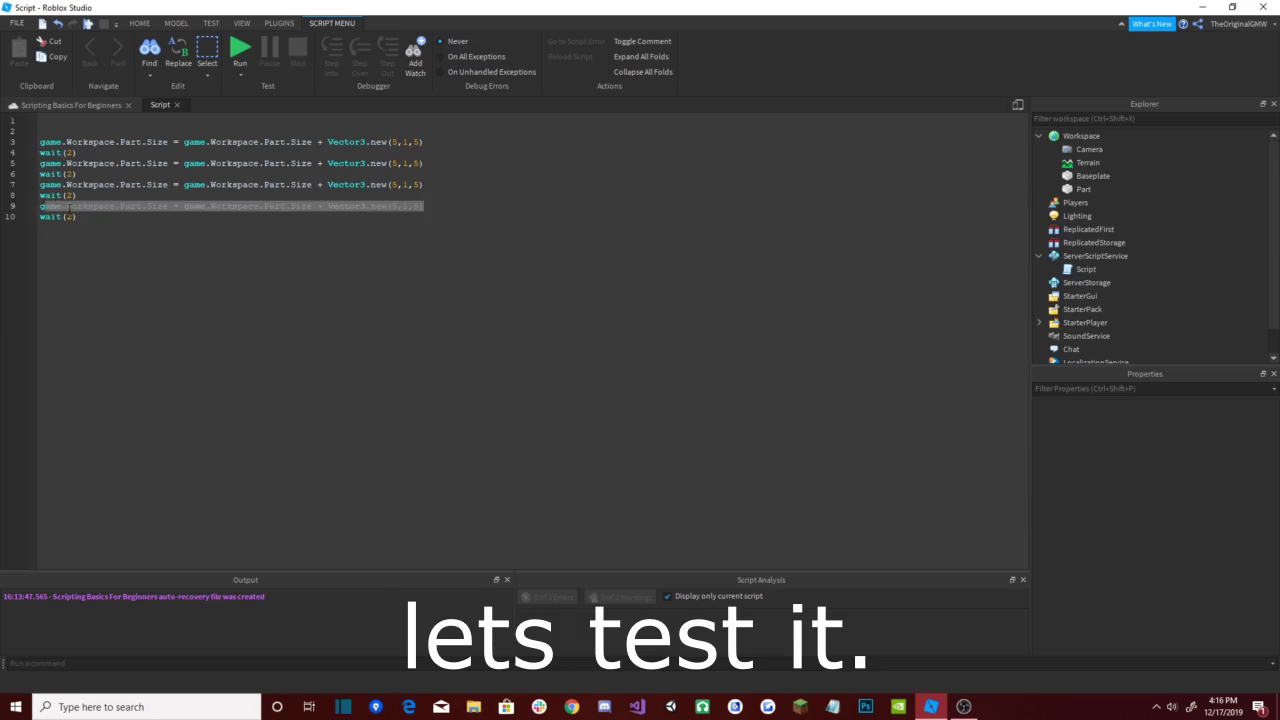
pyautogui.click(100, 215)
# Step: Return to the 3D view, run the place to test the resizing script, and stop the simulation
pyautogui.click(75, 104)
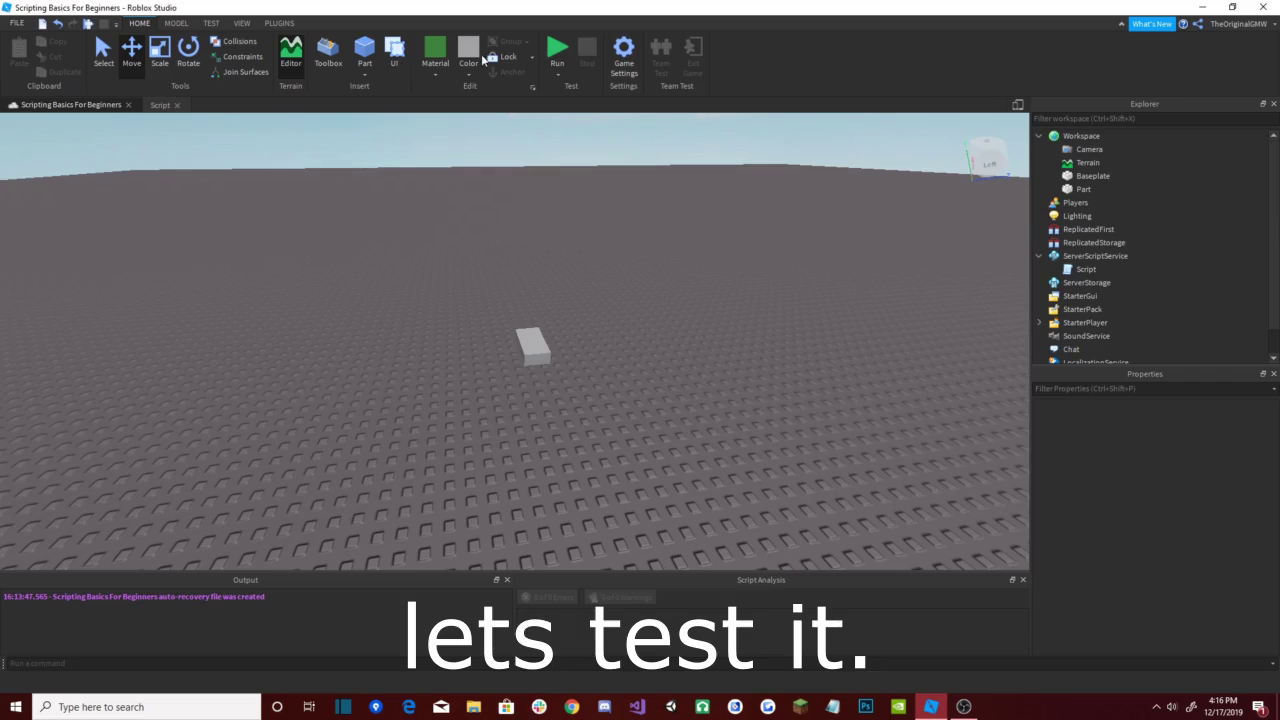
pyautogui.click(562, 49)
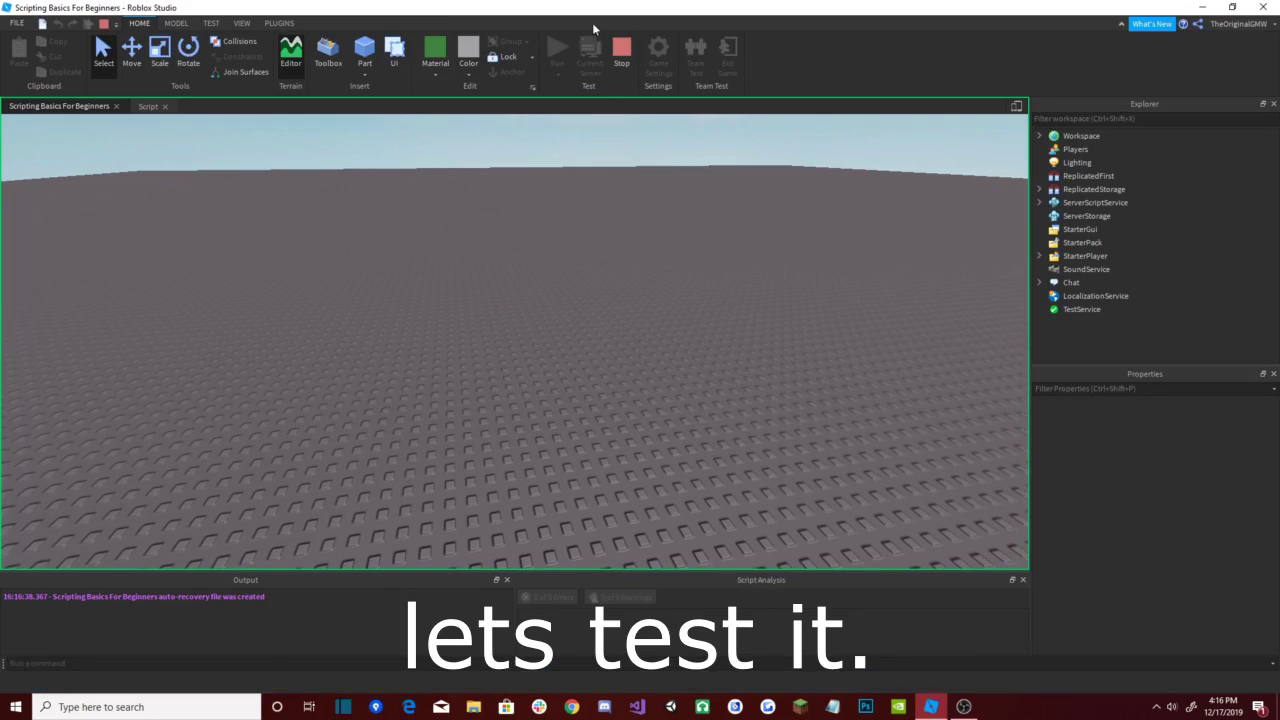
pyautogui.click(621, 55)
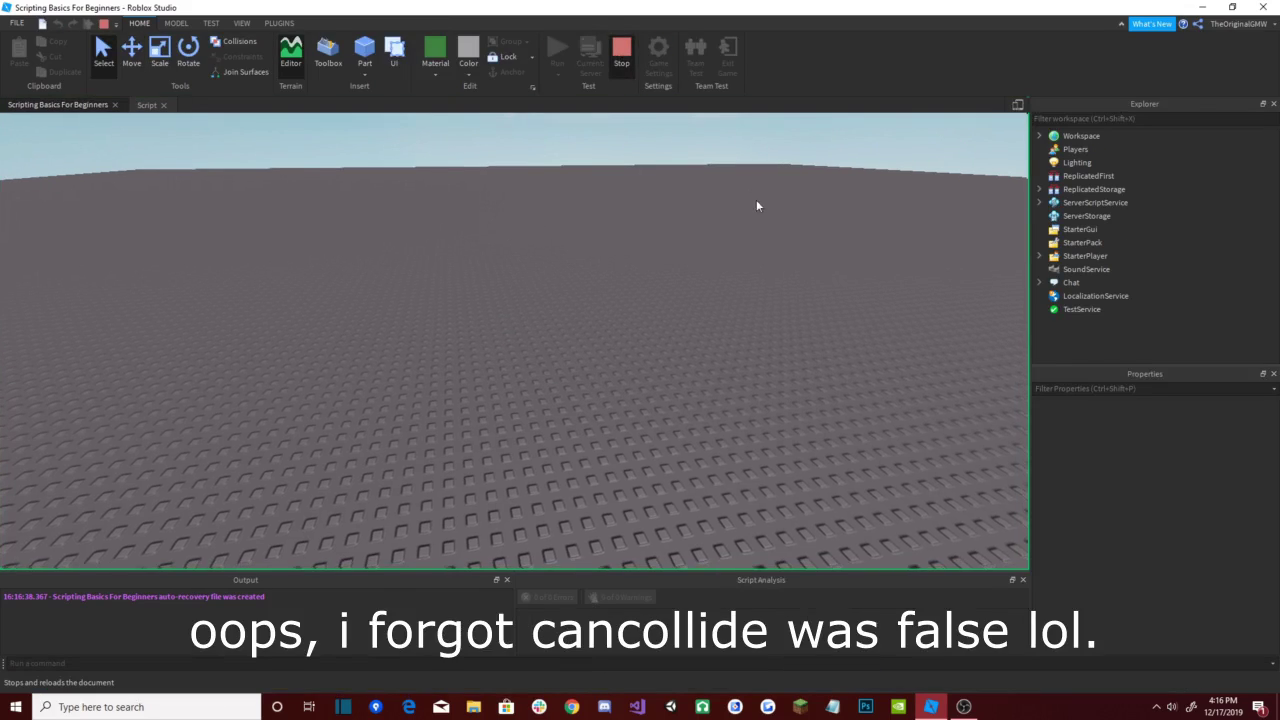
# Step: Select the Part and turn on CanCollide, switch Anchored on and back off, and deselect the Part
pyautogui.click(532, 346)
pyautogui.click(532, 346)
pyautogui.scroll(-4, 1150, 530)
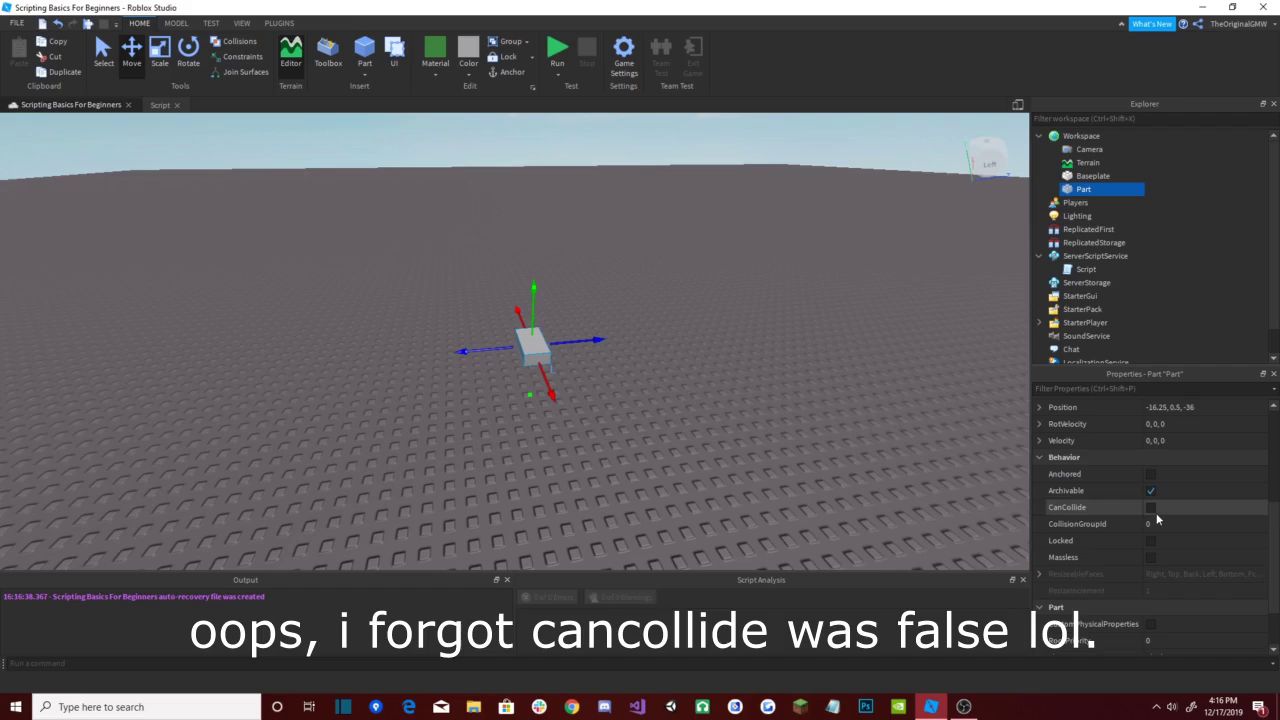
pyautogui.click(1154, 456)
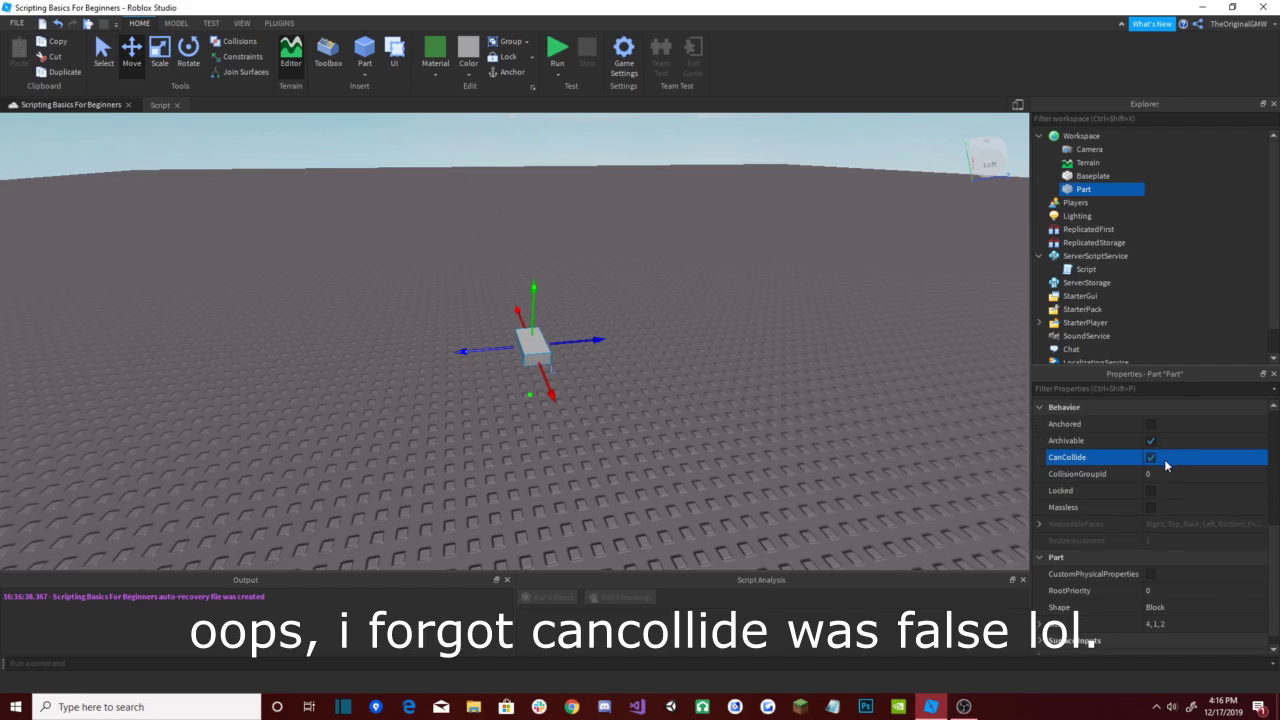
pyautogui.click(1152, 425)
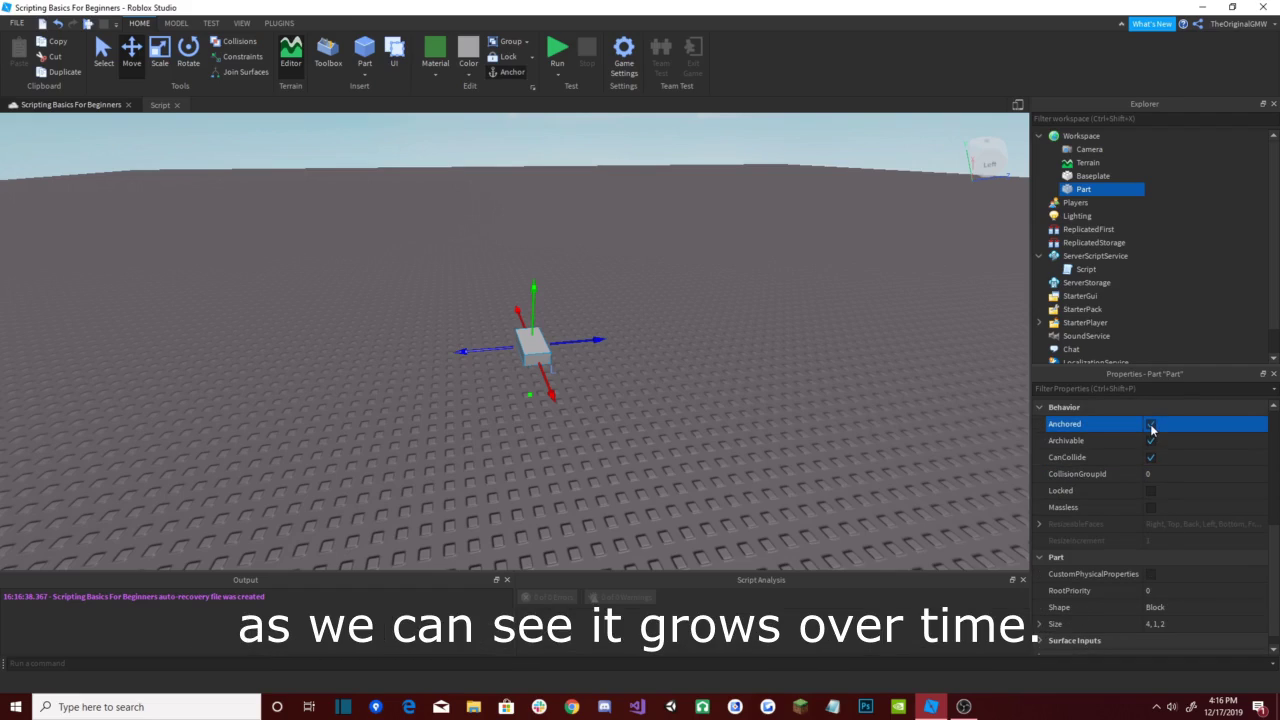
pyautogui.click(756, 295)
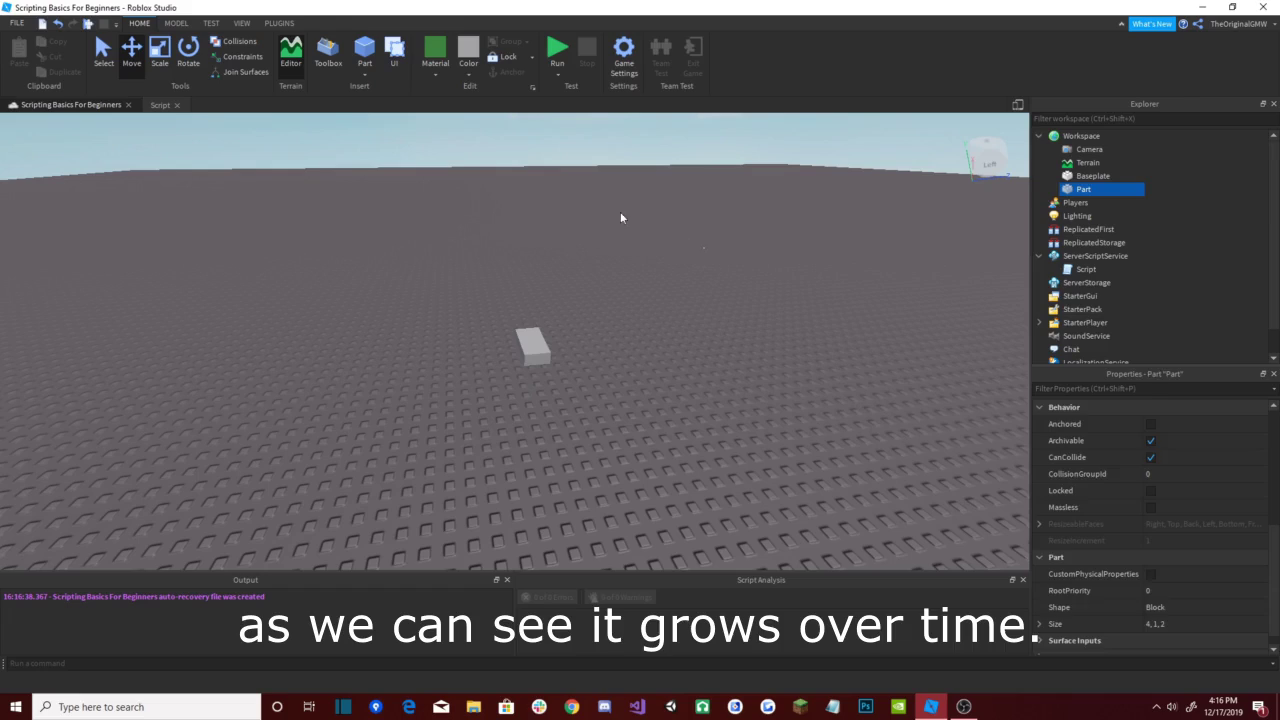
# Step: Run the place again, watch the Part's size change over time, and stop the simulation
pyautogui.click(557, 47)
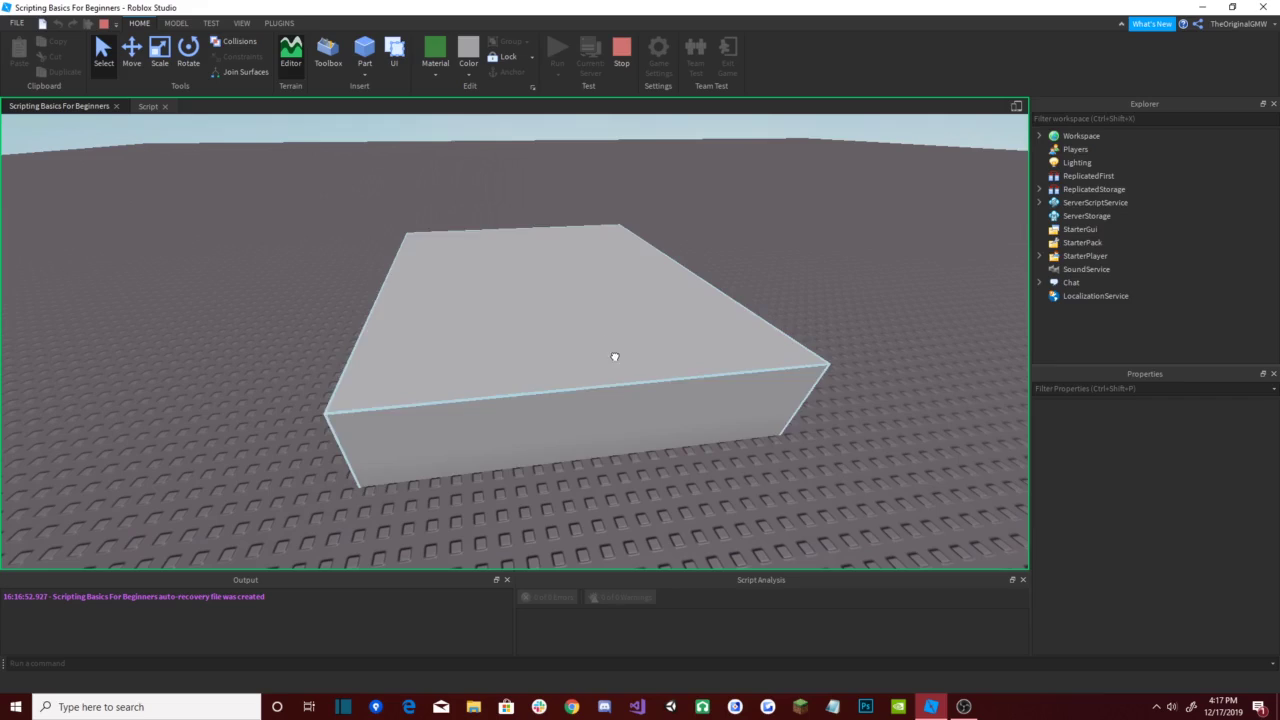
pyautogui.click(591, 357)
pyautogui.click(732, 281)
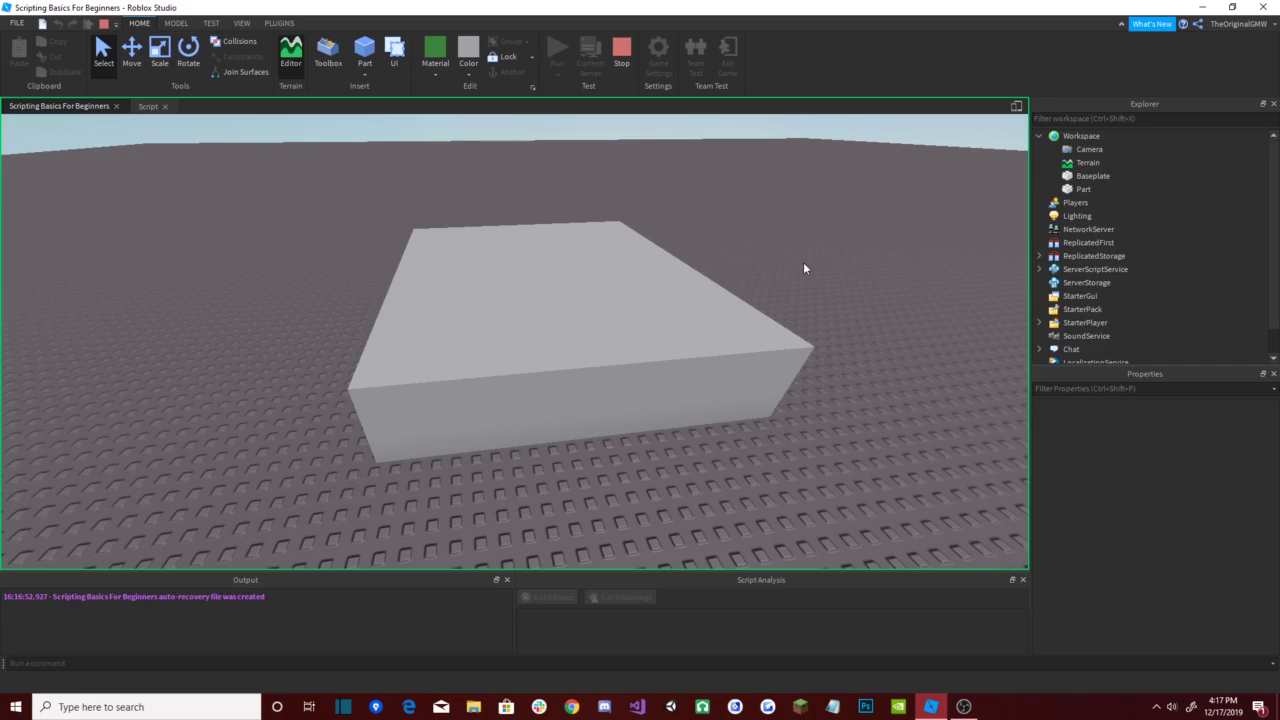
pyautogui.click(626, 67)
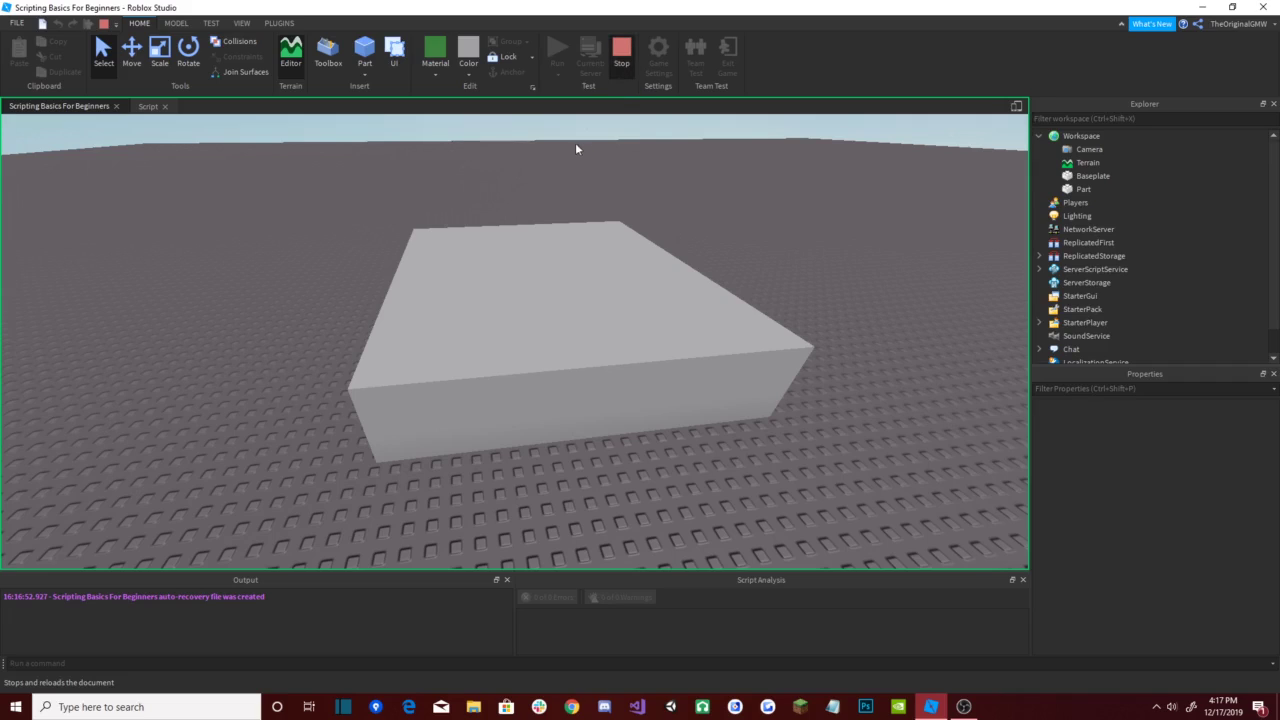
# Step: Move the block part aside on the baseplate, insert a Sphere part and place it beside the block
pyautogui.moveTo(529, 348); pyautogui.dragTo(370, 372)
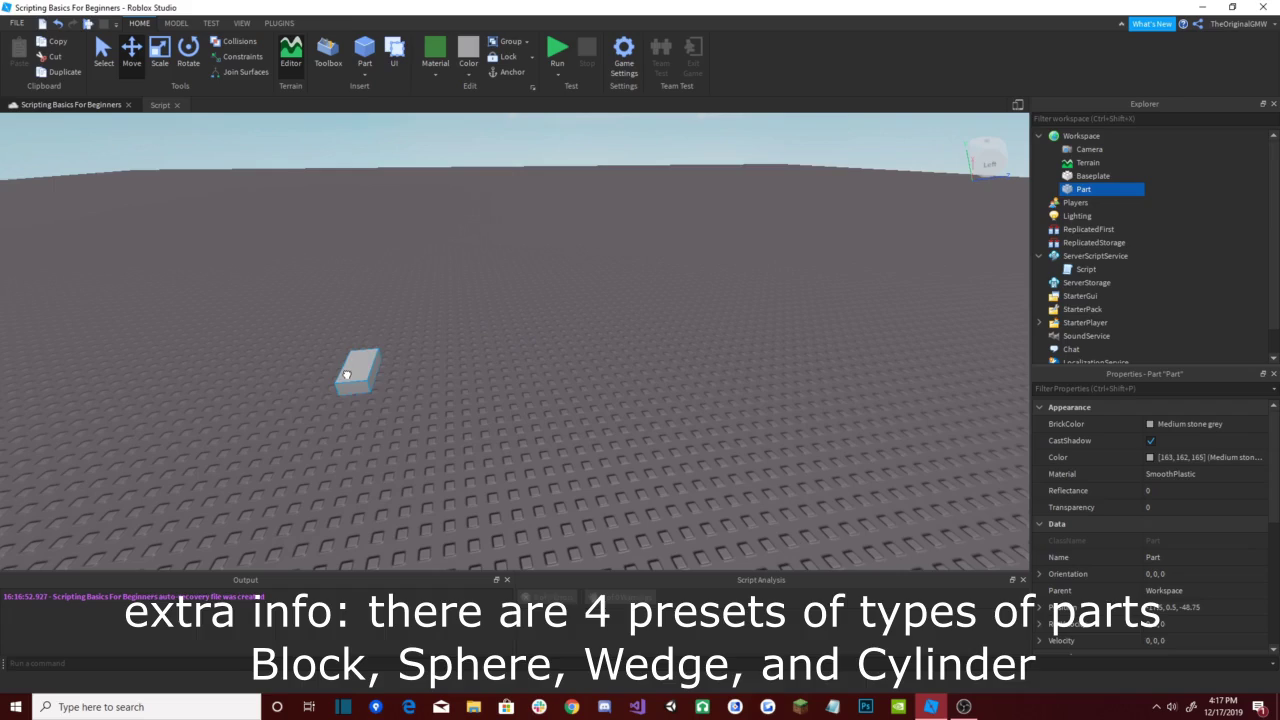
pyautogui.hotkey('ctrl', '2')
pyautogui.click(364, 75)
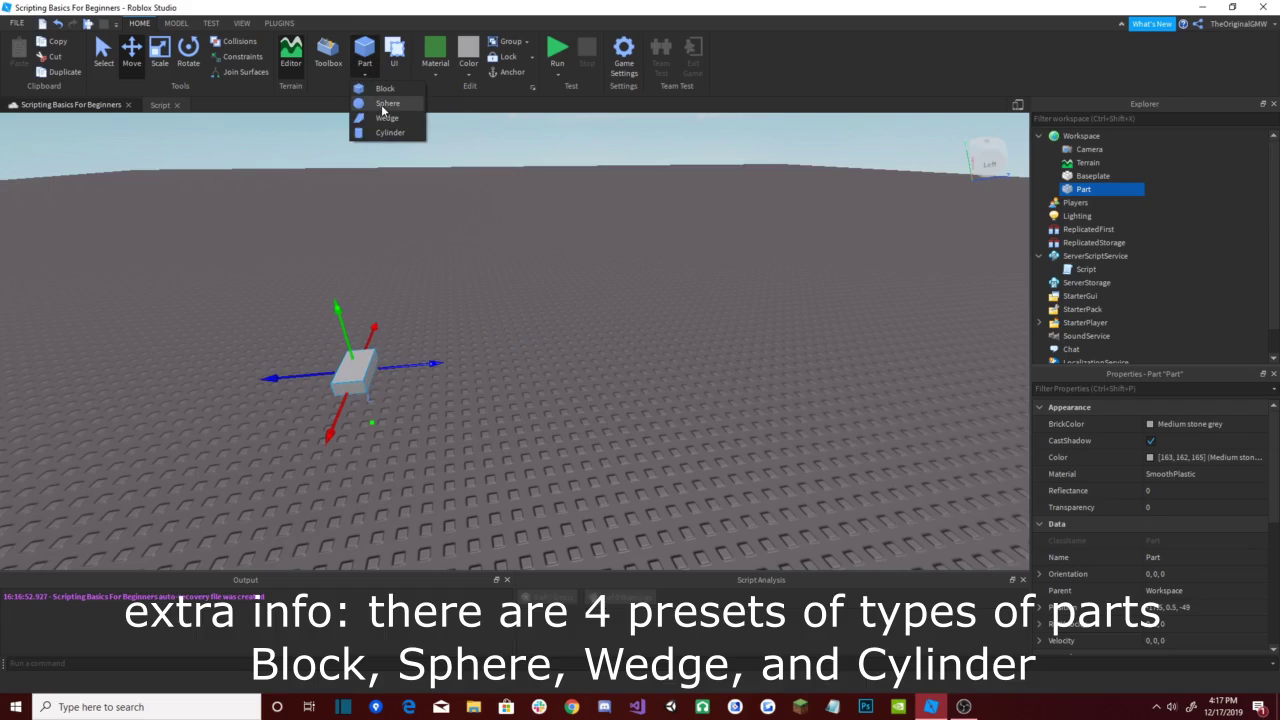
pyautogui.click(386, 104)
pyautogui.moveTo(510, 312); pyautogui.dragTo(455, 338)
# Step: Insert a Wedge and a Cylinder part, lining them up in a row with the block and sphere
pyautogui.click(365, 76)
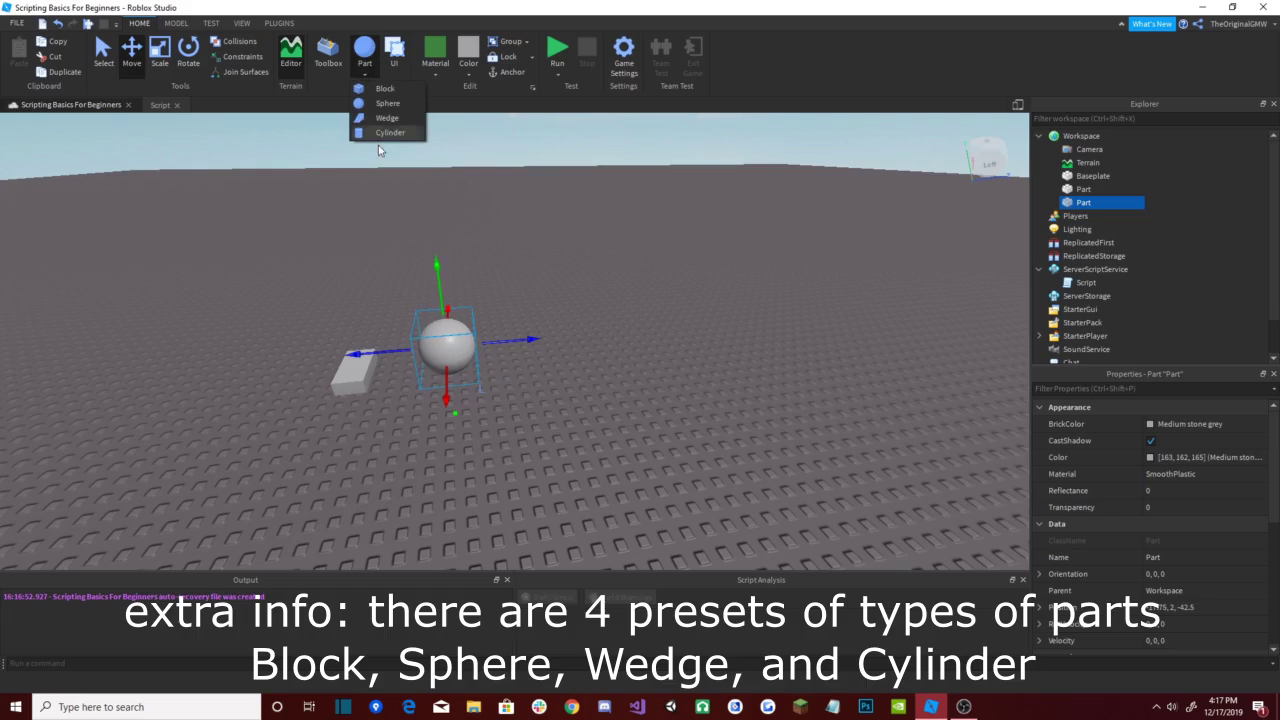
pyautogui.click(385, 118)
pyautogui.moveTo(517, 345)
pyautogui.mouseDown()
pyautogui.moveTo(514, 318)
pyautogui.moveTo(537, 357)
pyautogui.mouseUp()
pyautogui.hotkey('ctrl', '1')
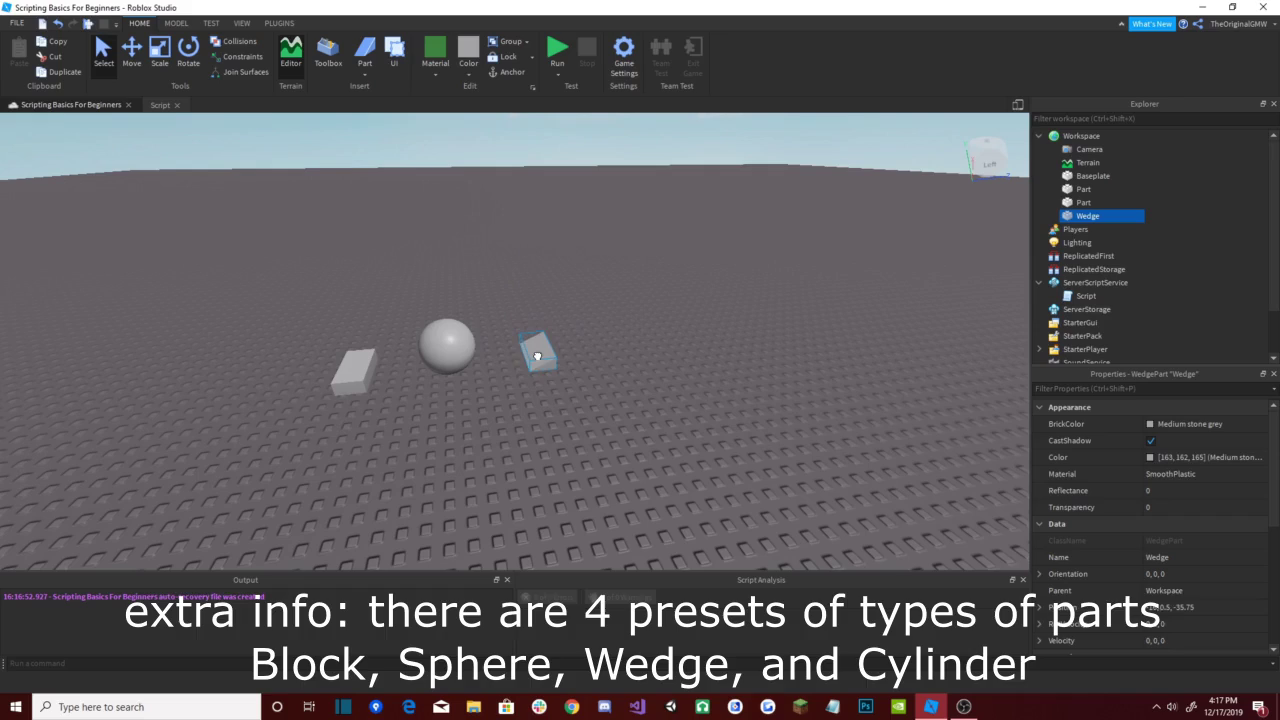
pyautogui.click(366, 77)
pyautogui.click(385, 137)
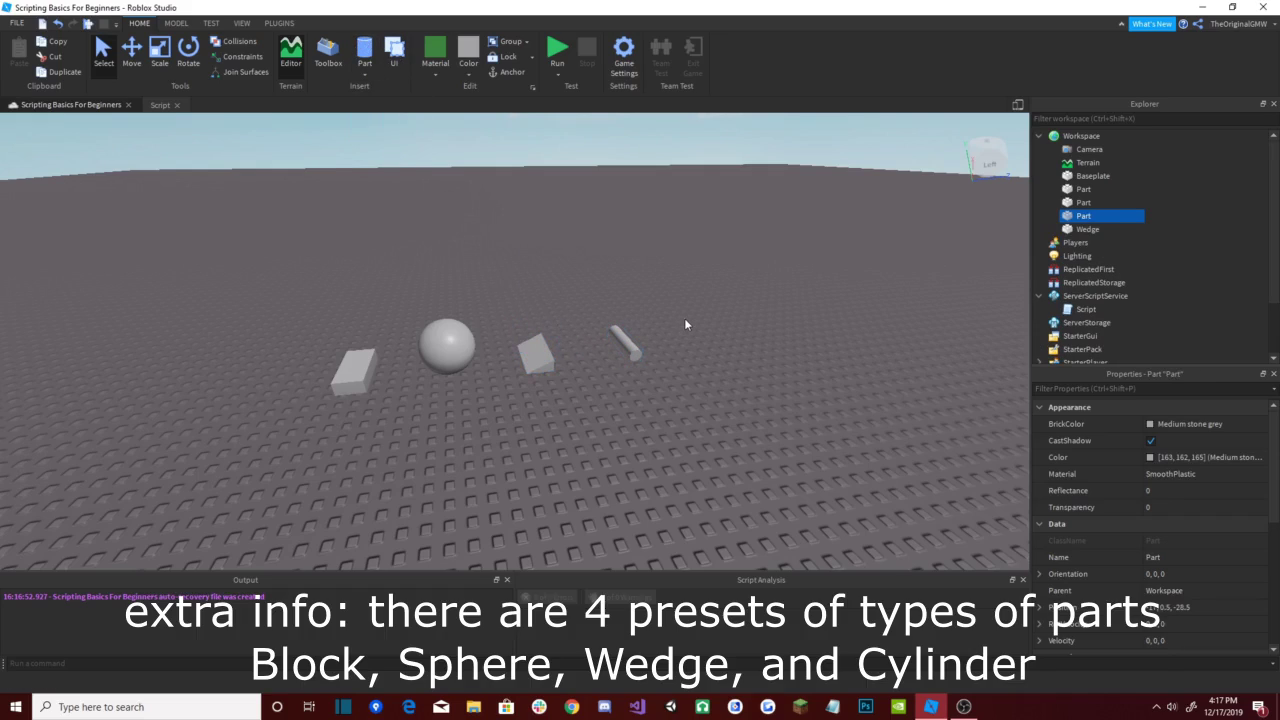
# Step: Regroup the shapes by moving the sphere beside the cylinder and the wedge beside the block
pyautogui.click(537, 353)
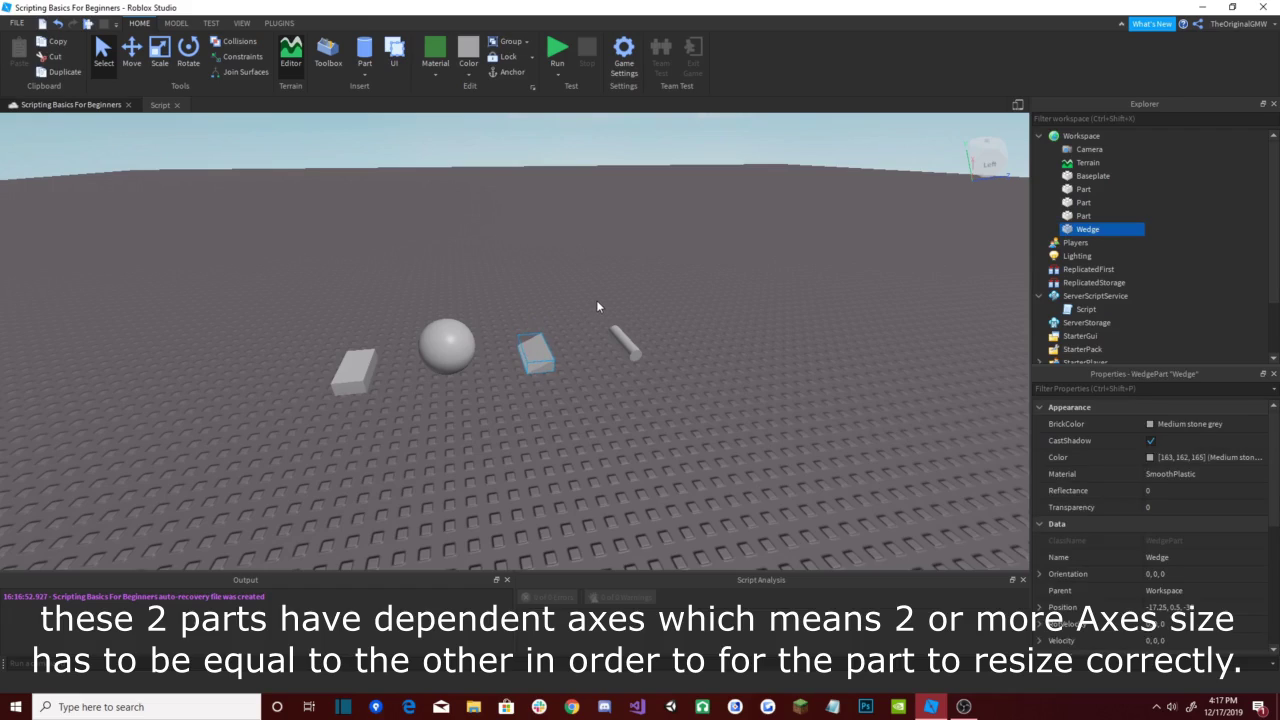
pyautogui.moveTo(447, 345); pyautogui.dragTo(691, 300)
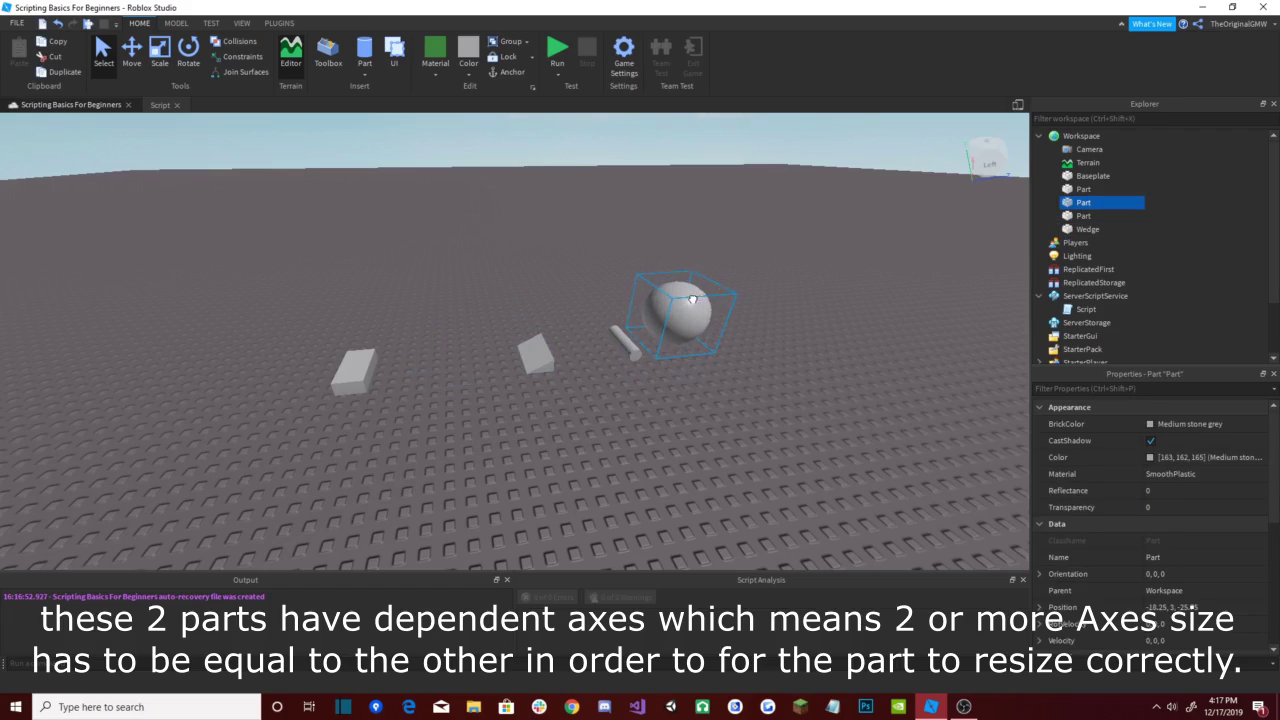
pyautogui.moveTo(537, 352); pyautogui.dragTo(424, 363)
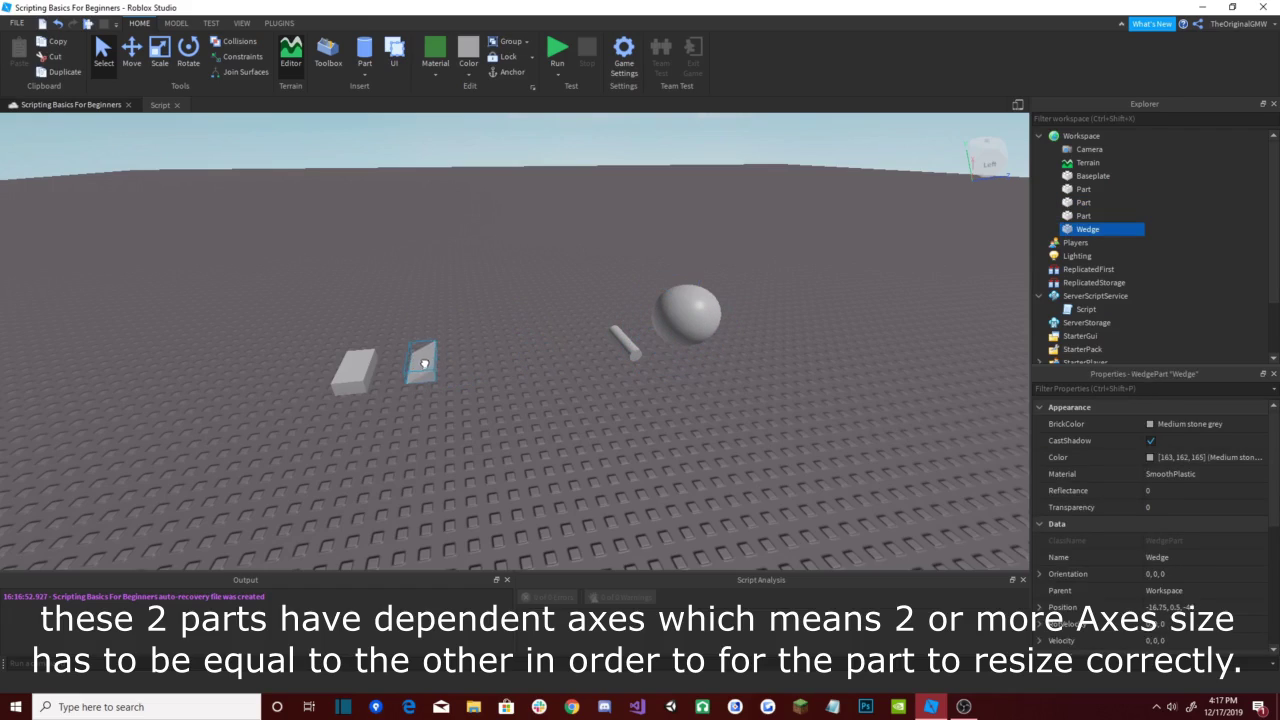
pyautogui.click(710, 335)
pyautogui.click(608, 255)
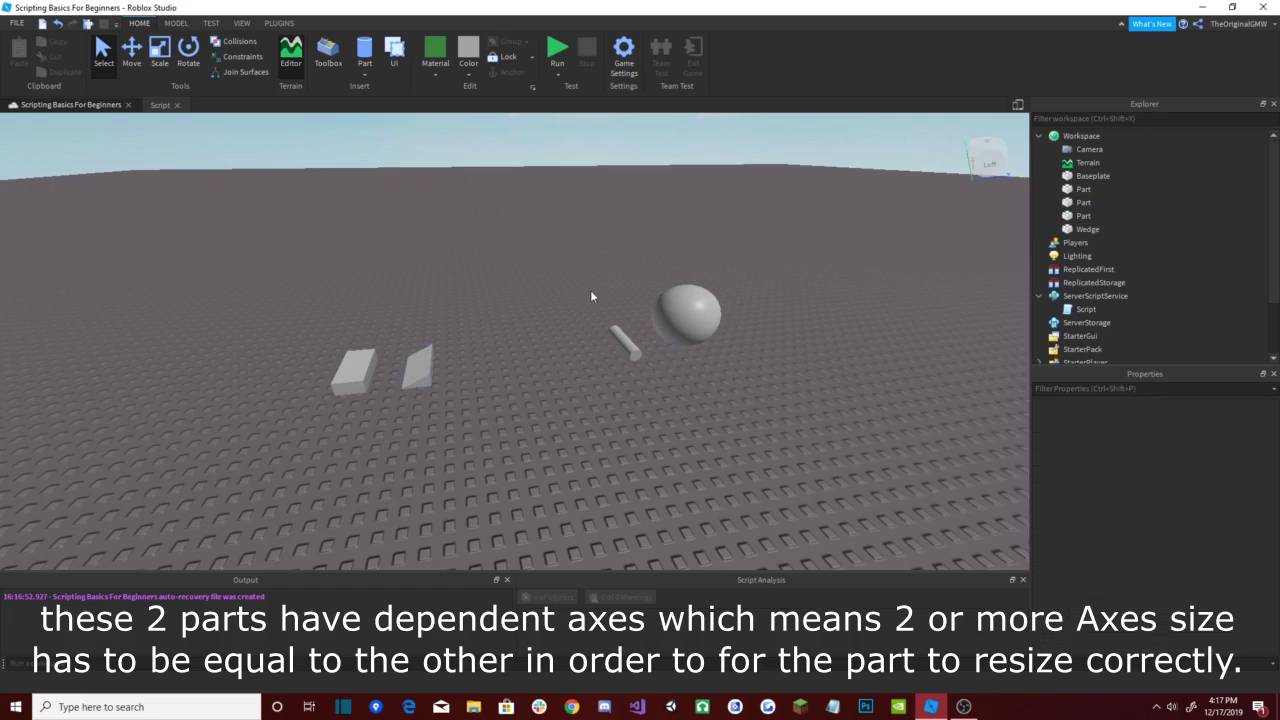
# Step: Scale the cylinder along its Z axis down to a size of 4, 1, 0.5
pyautogui.click(625, 342)
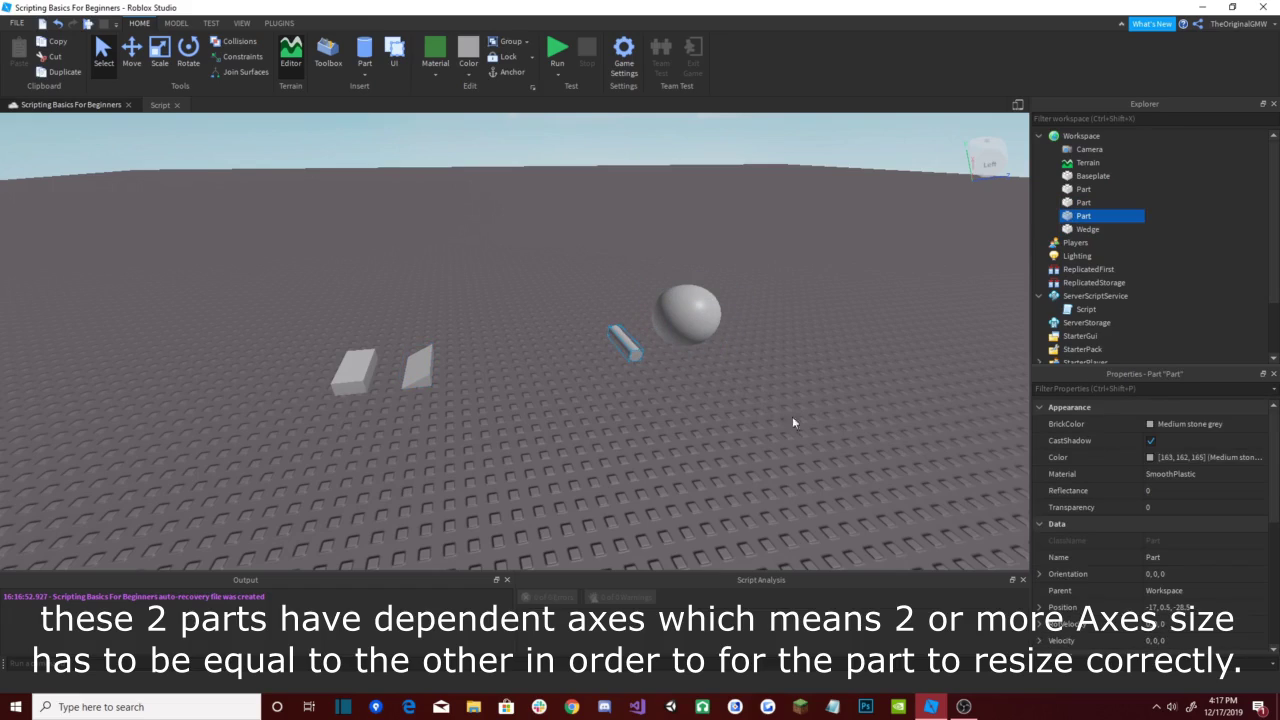
pyautogui.click(159, 55)
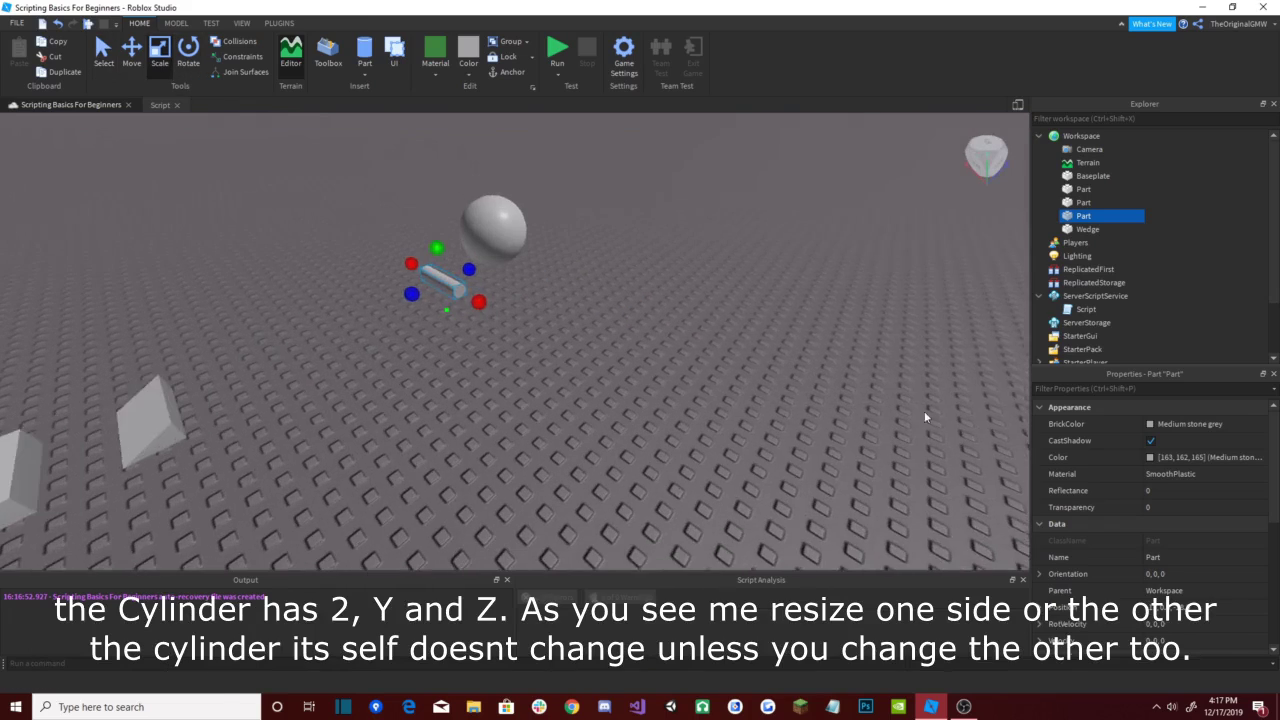
pyautogui.scroll(-5, 1132, 520)
pyautogui.press('w')
pyautogui.moveTo(613, 334); pyautogui.dragTo(568, 317, button='right')
pyautogui.moveTo(516, 291)
pyautogui.mouseDown()
pyautogui.moveTo(515, 247)
pyautogui.moveTo(528, 294)
pyautogui.mouseUp()
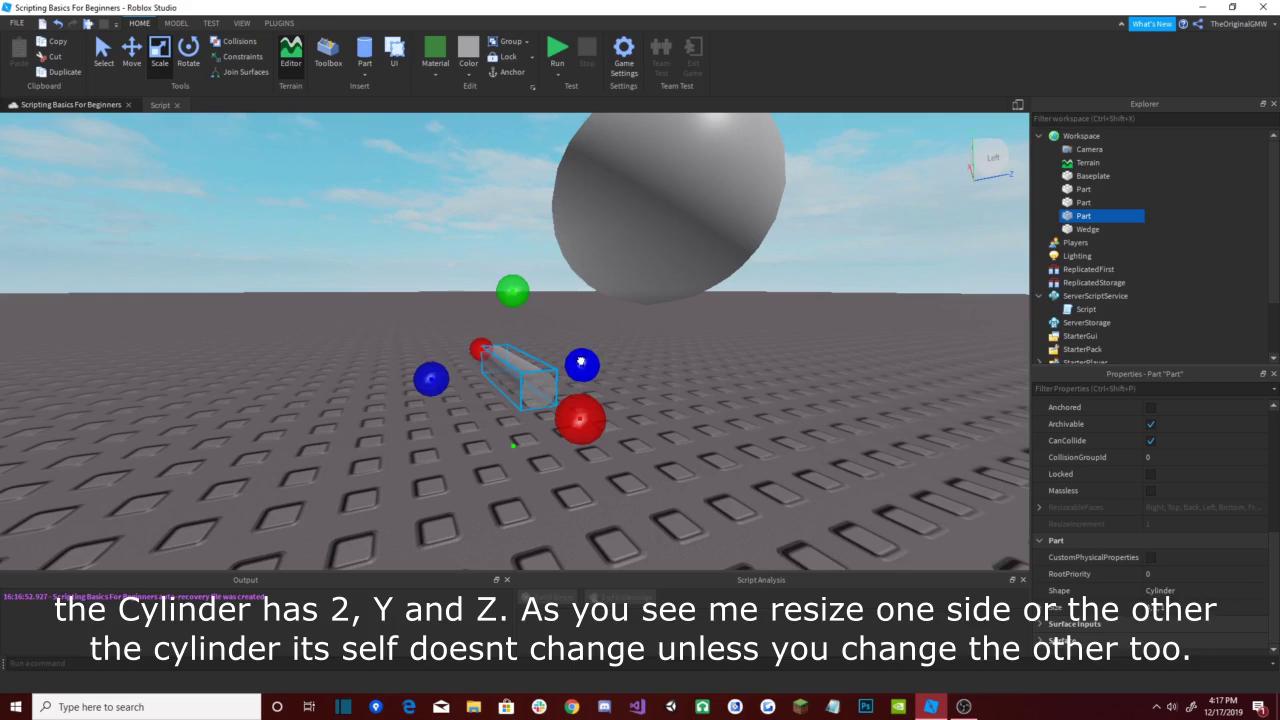
pyautogui.moveTo(581, 361); pyautogui.dragTo(563, 381)
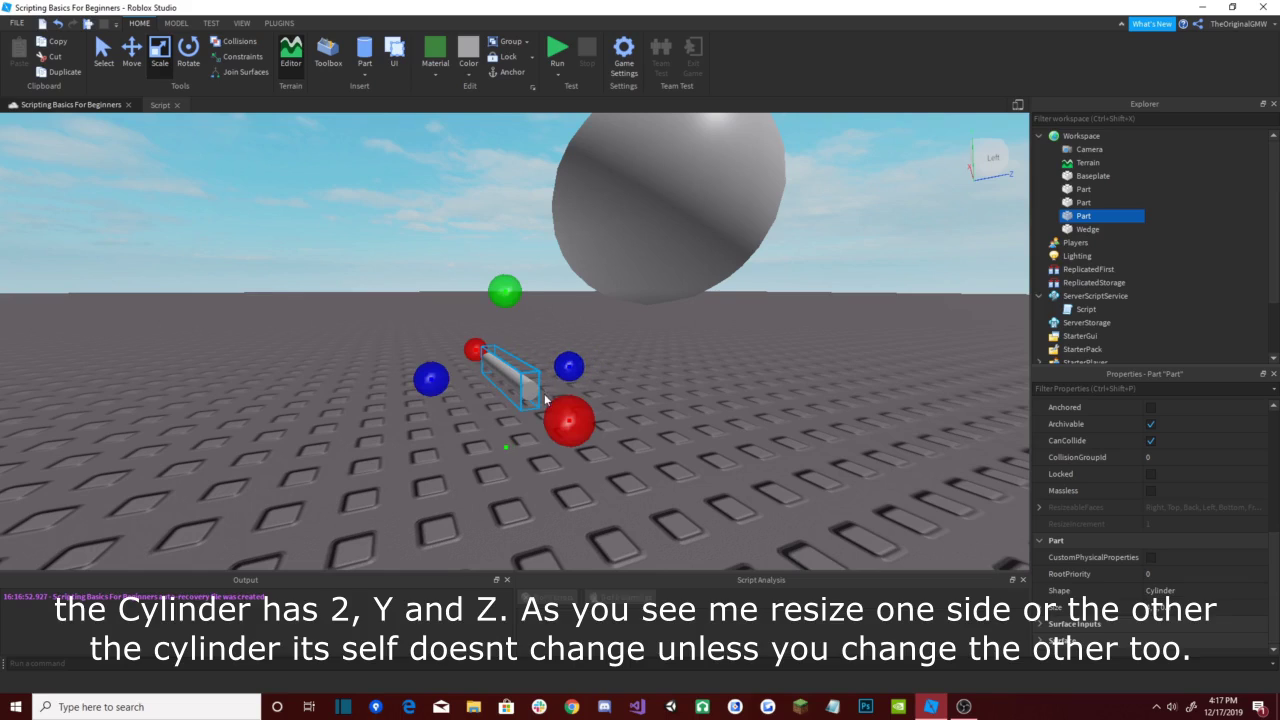
# Step: Check the cylinder's Shape and Size properties, and scale it down along its Y axis too
pyautogui.click(619, 380)
pyautogui.press('w')
pyautogui.moveTo(619, 380); pyautogui.dragTo(619, 380, button='right')
pyautogui.click(446, 306)
pyautogui.moveTo(446, 304); pyautogui.dragTo(516, 297, button='right')
pyautogui.scroll(-3, 462, 320)
pyautogui.scroll(-6, 1180, 570)
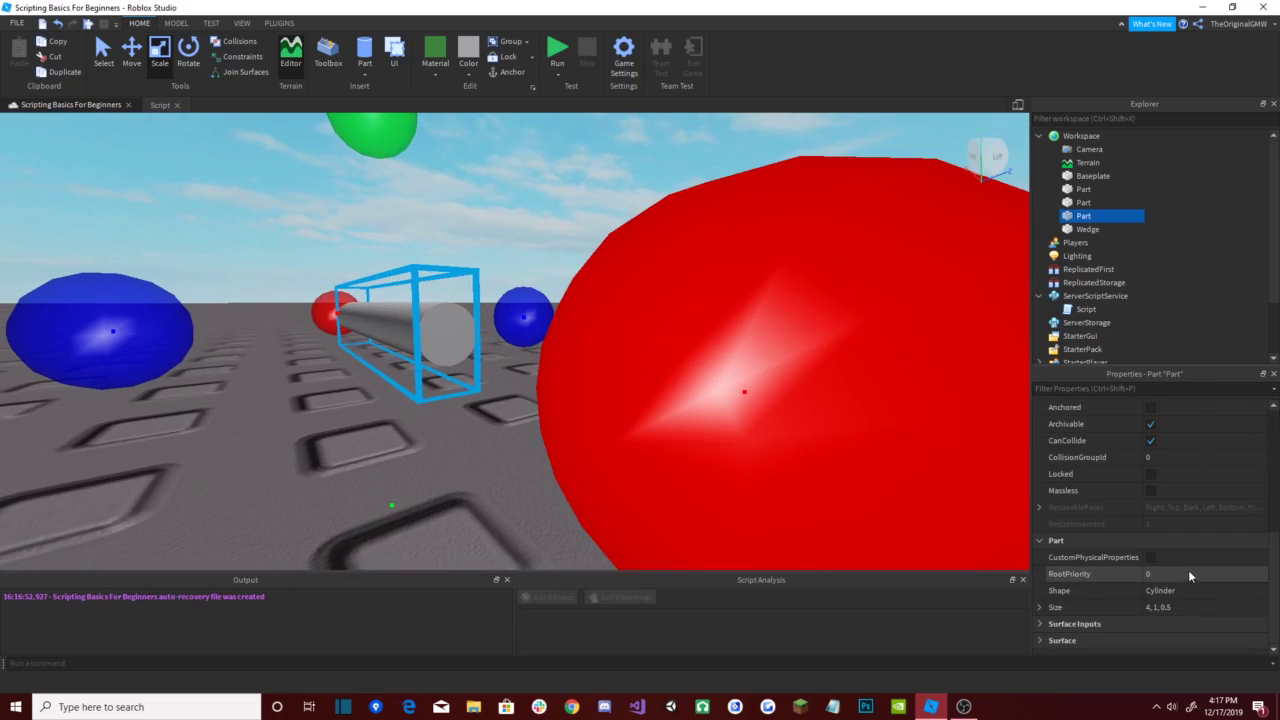
pyautogui.moveTo(383, 142); pyautogui.dragTo(373, 187)
pyautogui.click(489, 234)
pyautogui.moveTo(486, 237); pyautogui.dragTo(453, 331, button='right')
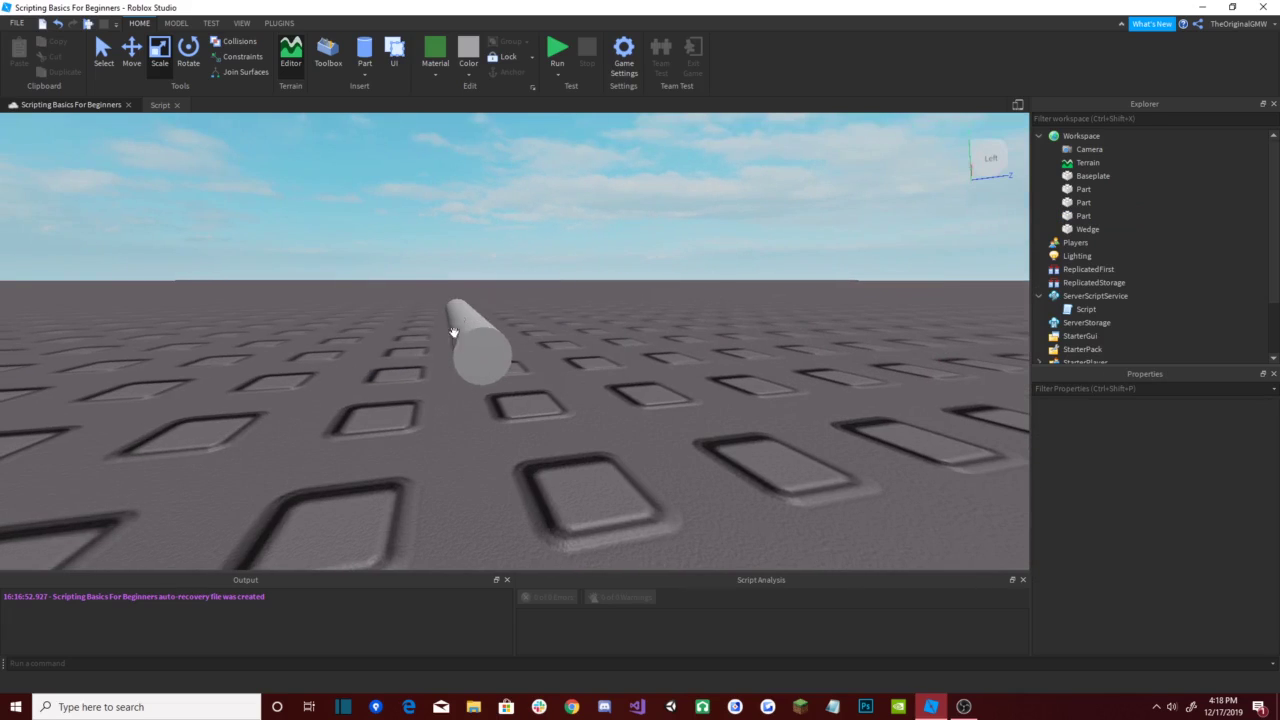
# Step: Select the sphere and scale it down to 0.3, 0.3, 0.3 and back up to see all three axes resize together
pyautogui.moveTo(572, 298); pyautogui.dragTo(700, 270, button='right')
pyautogui.scroll(-5, 566, 298)
pyautogui.click(643, 280)
pyautogui.scroll(3, 649, 289)
pyautogui.press('d')
pyautogui.scroll(-5, 1176, 578)
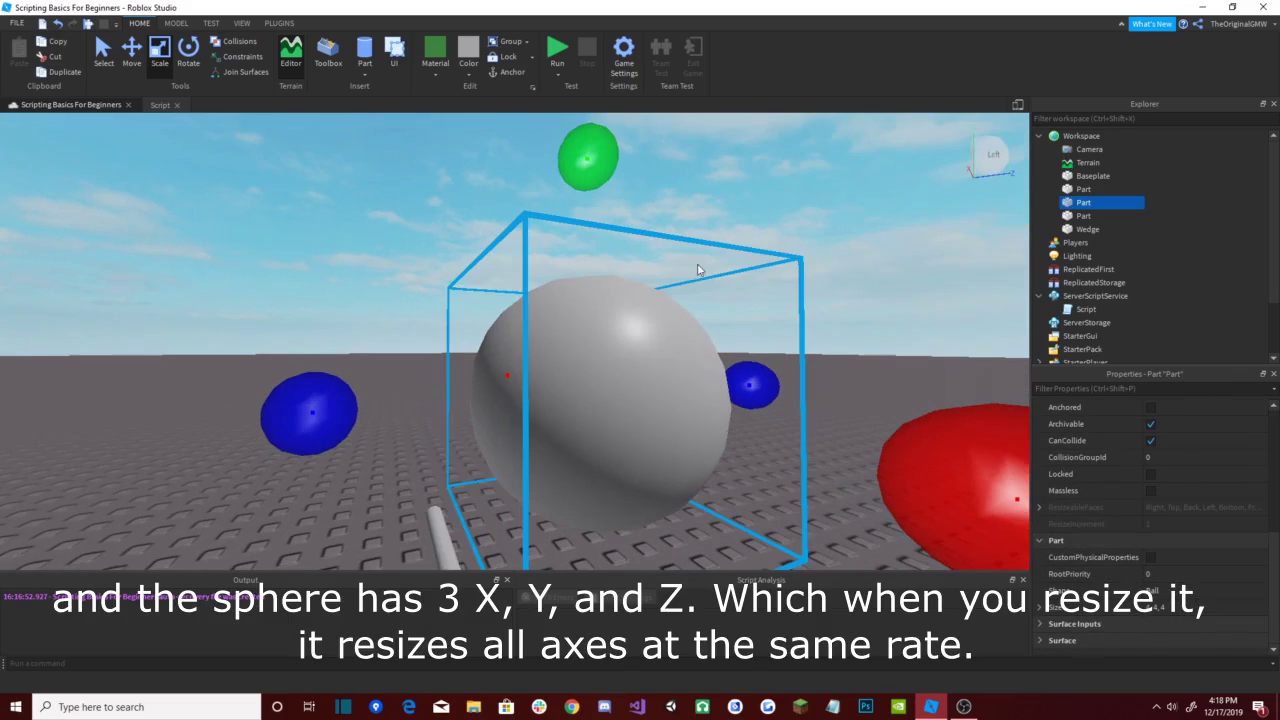
pyautogui.scroll(-5, 575, 165)
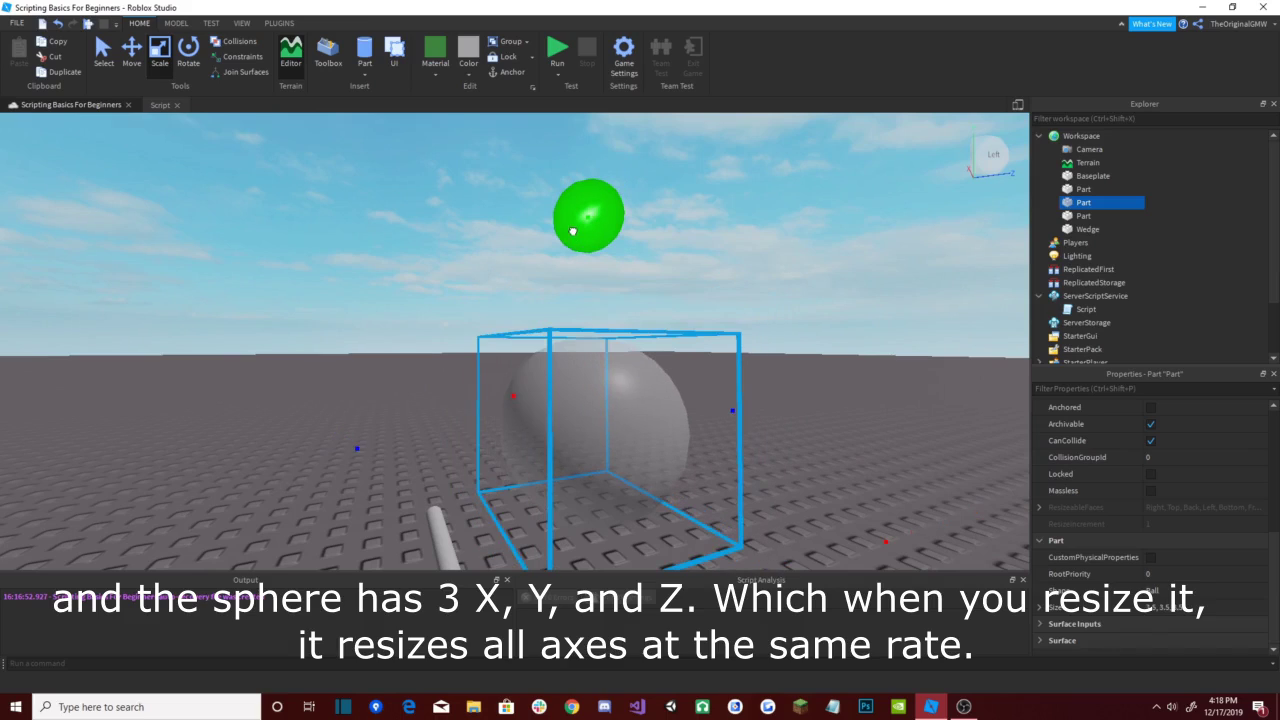
pyautogui.scroll(-3, 577, 283)
pyautogui.scroll(3, 580, 275)
pyautogui.scroll(-3, 590, 265)
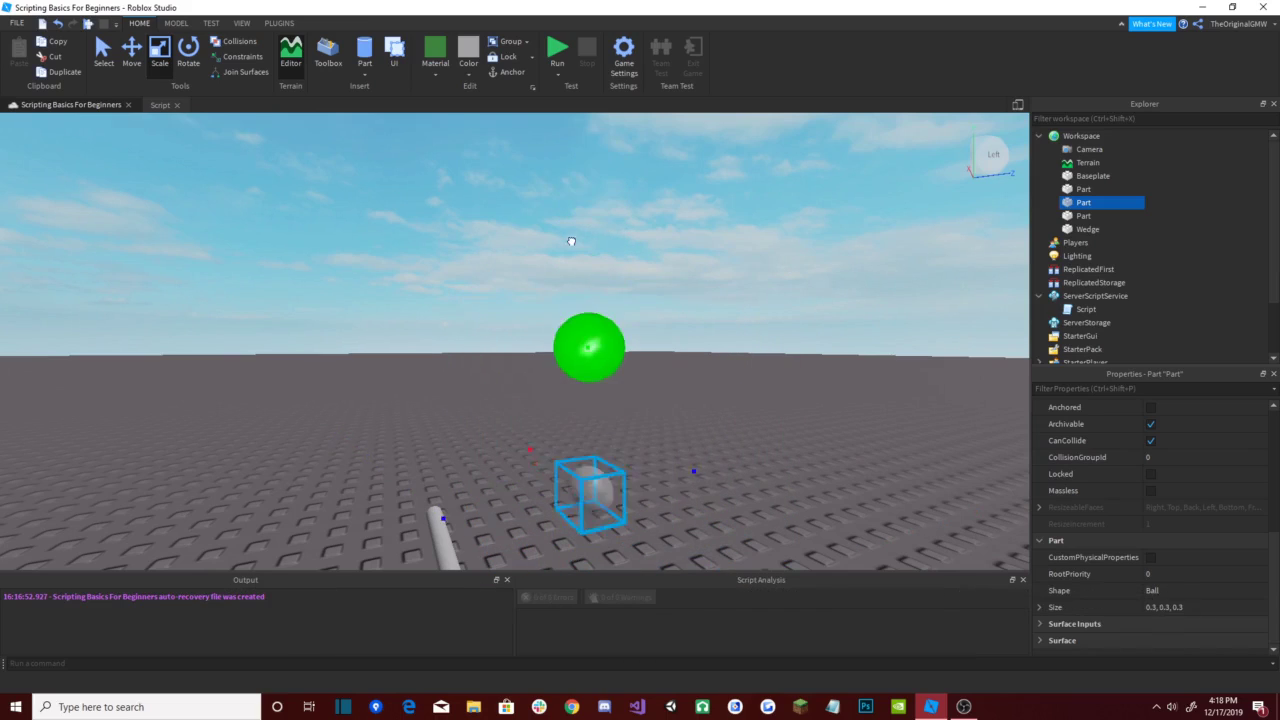
pyautogui.scroll(3, 605, 255)
pyautogui.scroll(-3, 614, 247)
pyautogui.moveTo(614, 247); pyautogui.dragTo(620, 356)
pyautogui.moveTo(700, 432); pyautogui.dragTo(760, 404)
pyautogui.scroll(-3, 760, 404)
# Step: Select the block and scale it freely along separate axes, changing its height and depth and widening it into a slab
pyautogui.click(792, 361)
pyautogui.moveTo(792, 361); pyautogui.dragTo(583, 372, button='right')
pyautogui.scroll(3, 574, 350)
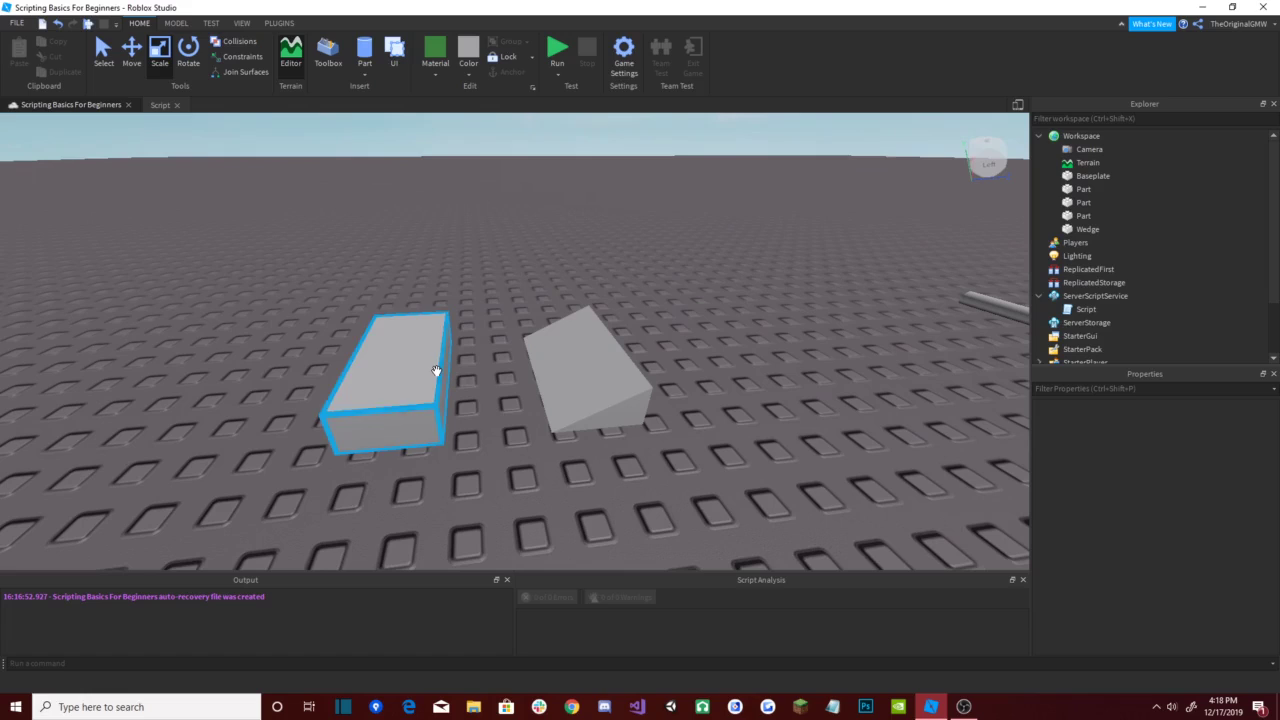
pyautogui.click(434, 371)
pyautogui.moveTo(520, 362); pyautogui.dragTo(440, 331)
pyautogui.moveTo(402, 276); pyautogui.dragTo(396, 434)
pyautogui.moveTo(381, 514); pyautogui.dragTo(372, 554)
pyautogui.moveTo(267, 410); pyautogui.dragTo(150, 420)
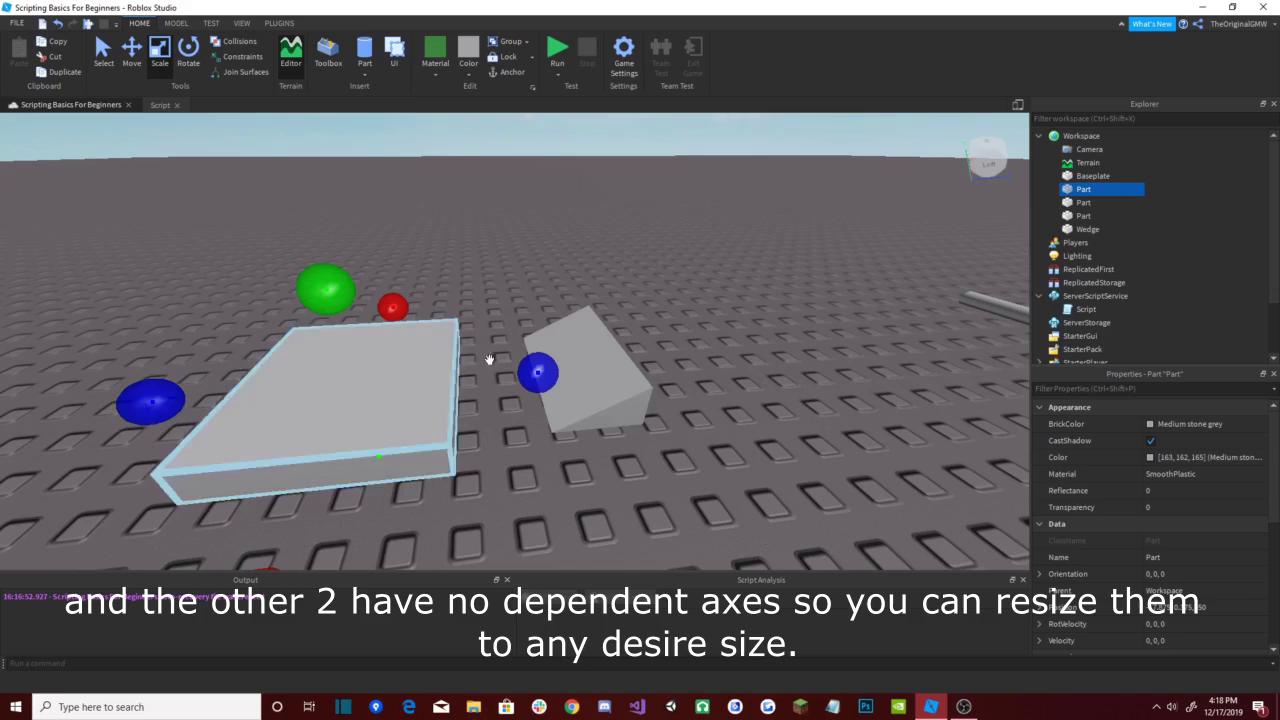
# Step: Scale the wedge wider, adjust its height and depth independently, and deselect it
pyautogui.click(616, 344)
pyautogui.moveTo(686, 346); pyautogui.dragTo(843, 337)
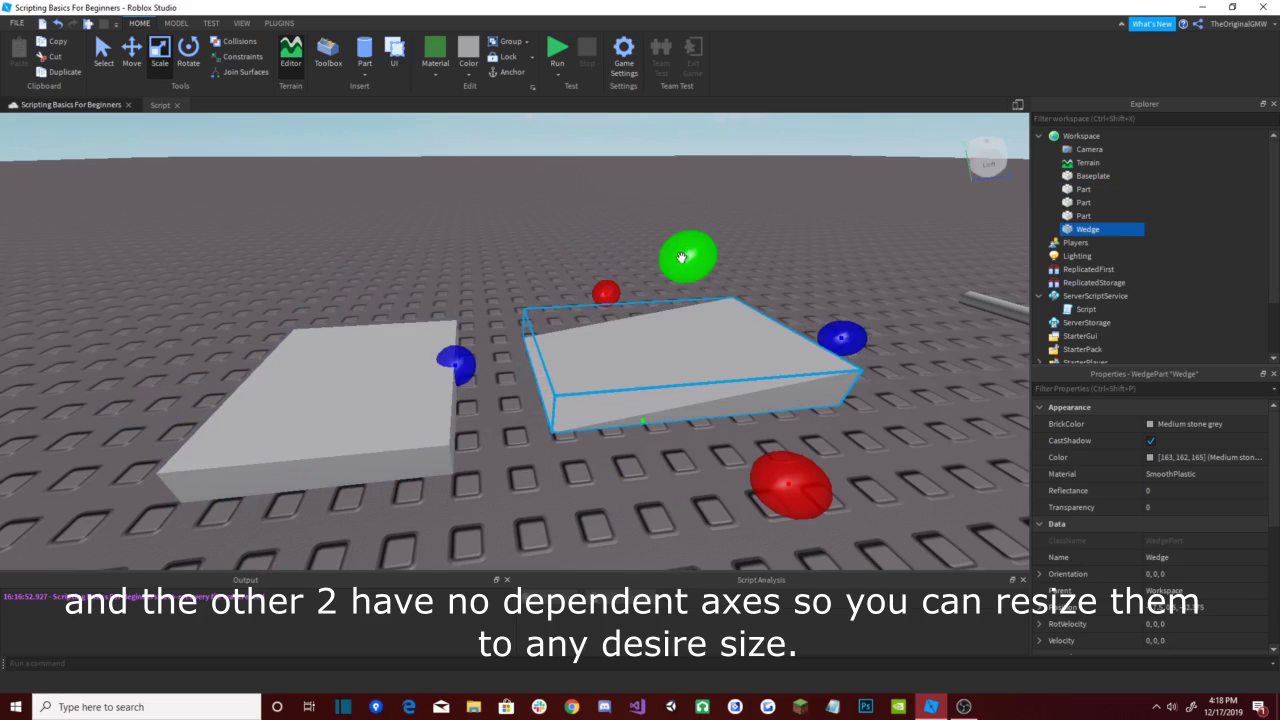
pyautogui.moveTo(677, 257)
pyautogui.mouseDown()
pyautogui.moveTo(720, 147)
pyautogui.moveTo(686, 257)
pyautogui.mouseUp()
pyautogui.moveTo(766, 478); pyautogui.dragTo(804, 414)
pyautogui.click(805, 280)
pyautogui.scroll(-2, 802, 279)
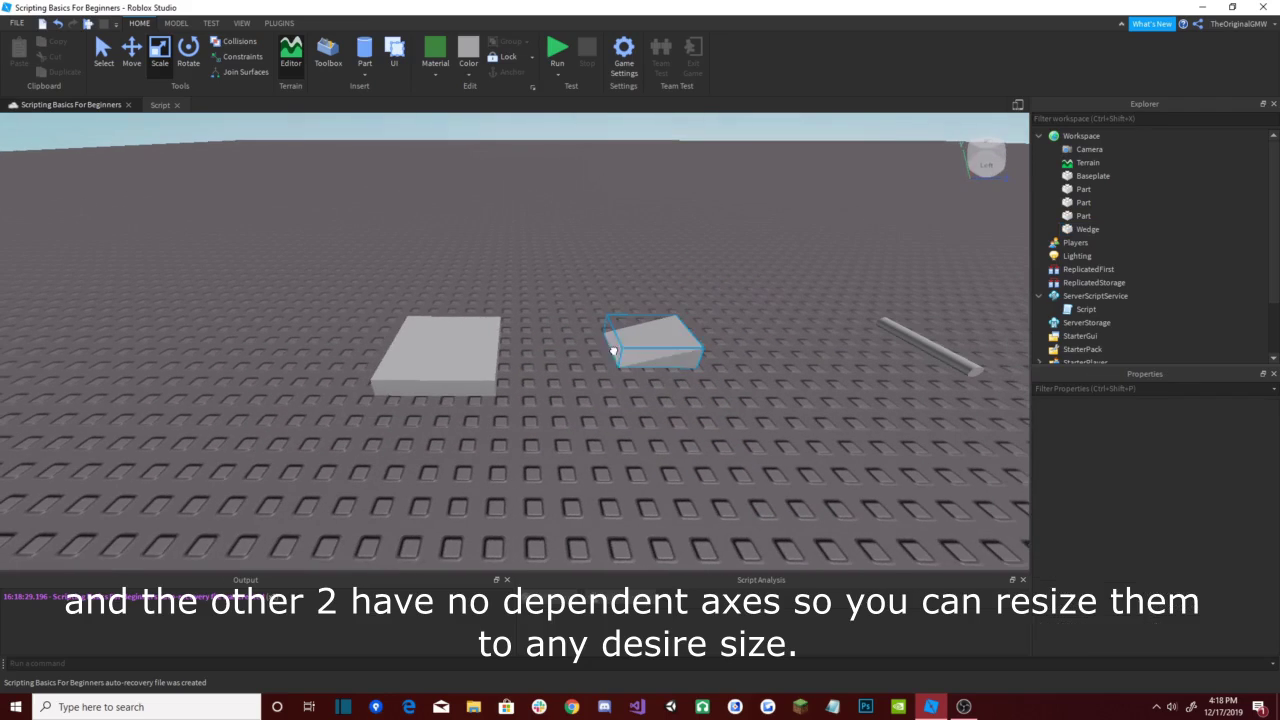
# Step: Move the wedge and block around, and delete the block, wedge and cylinder so that only the sphere remains
pyautogui.moveTo(662, 332); pyautogui.dragTo(604, 330)
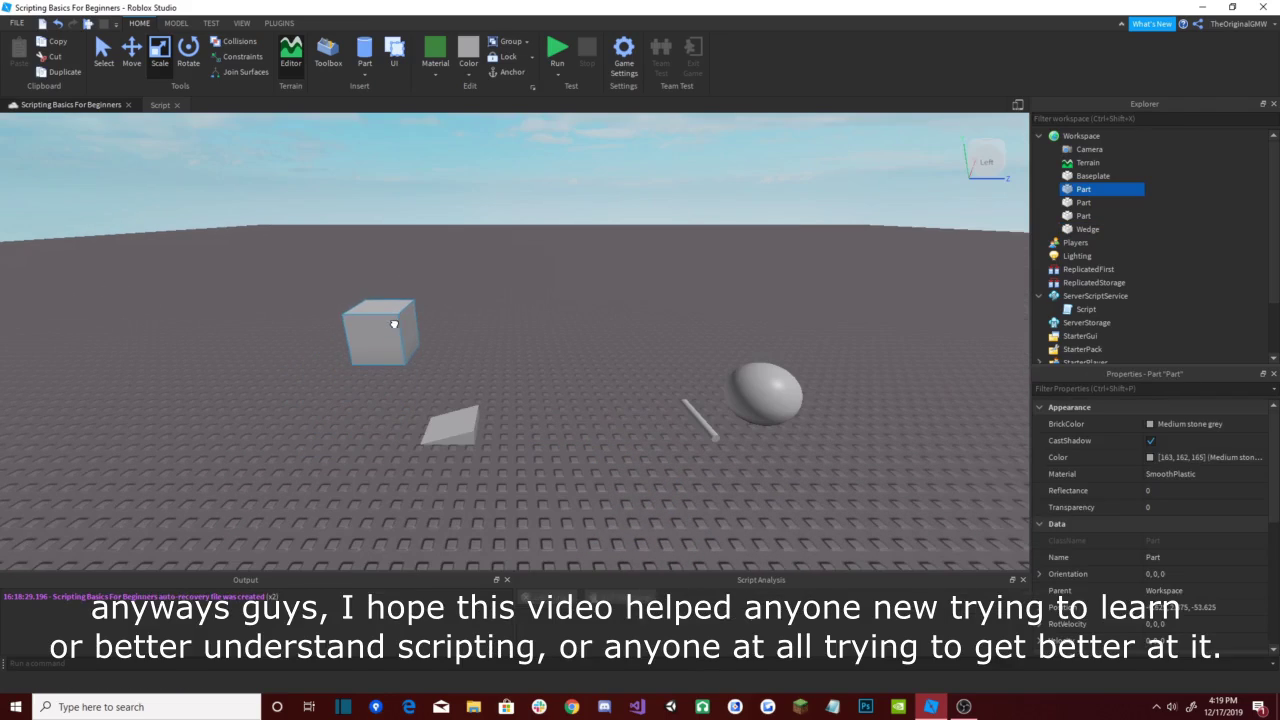
pyautogui.moveTo(394, 402); pyautogui.dragTo(376, 394)
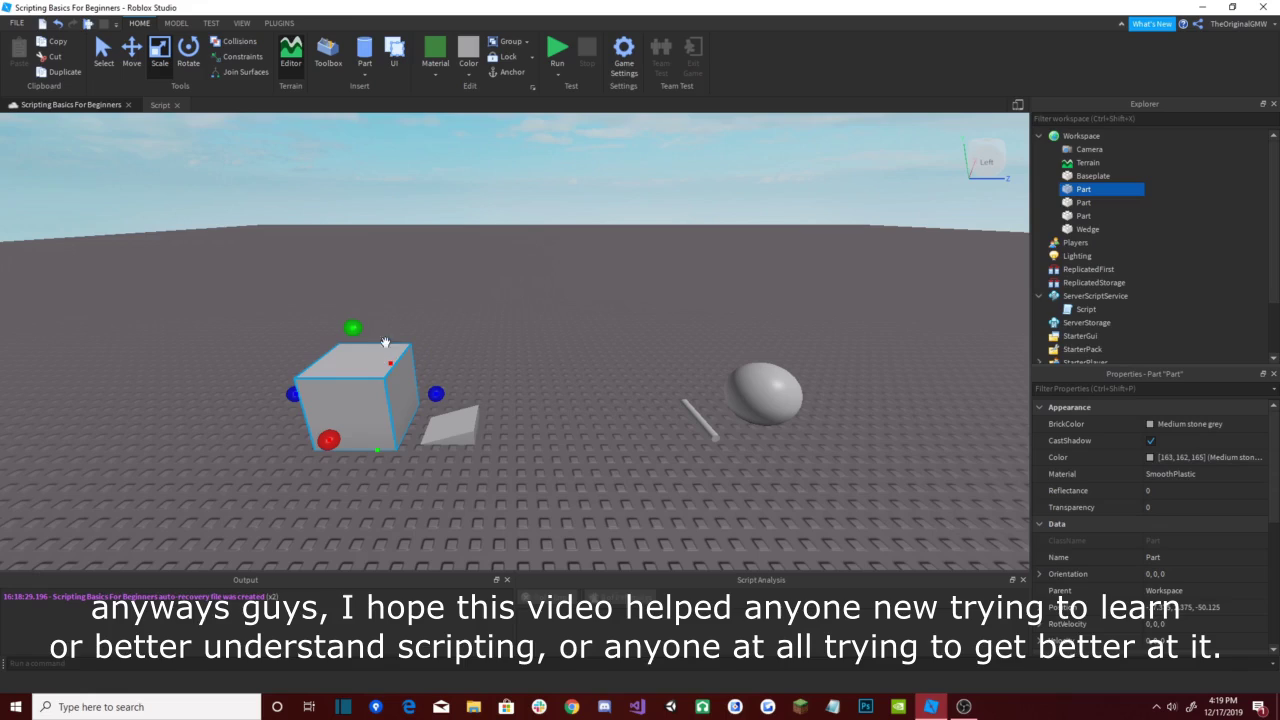
pyautogui.moveTo(230, 280); pyautogui.dragTo(539, 479)
pyautogui.press('Delete')
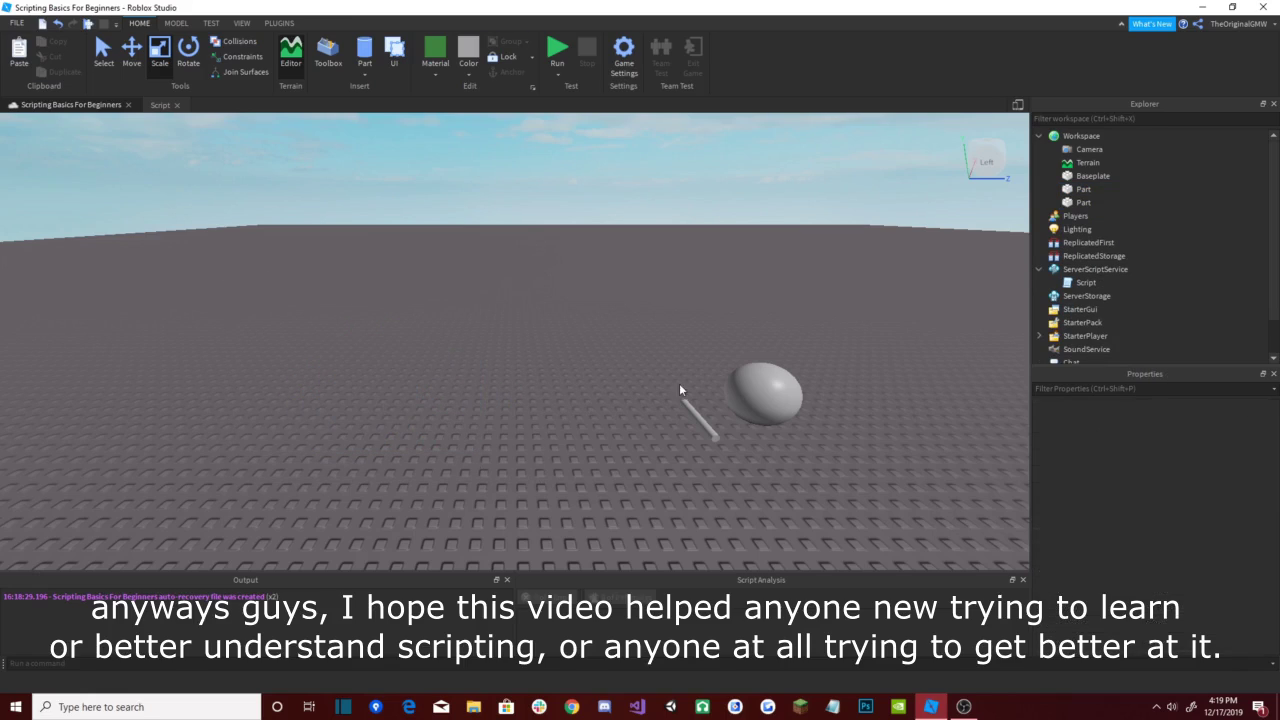
pyautogui.moveTo(697, 415); pyautogui.dragTo(388, 402)
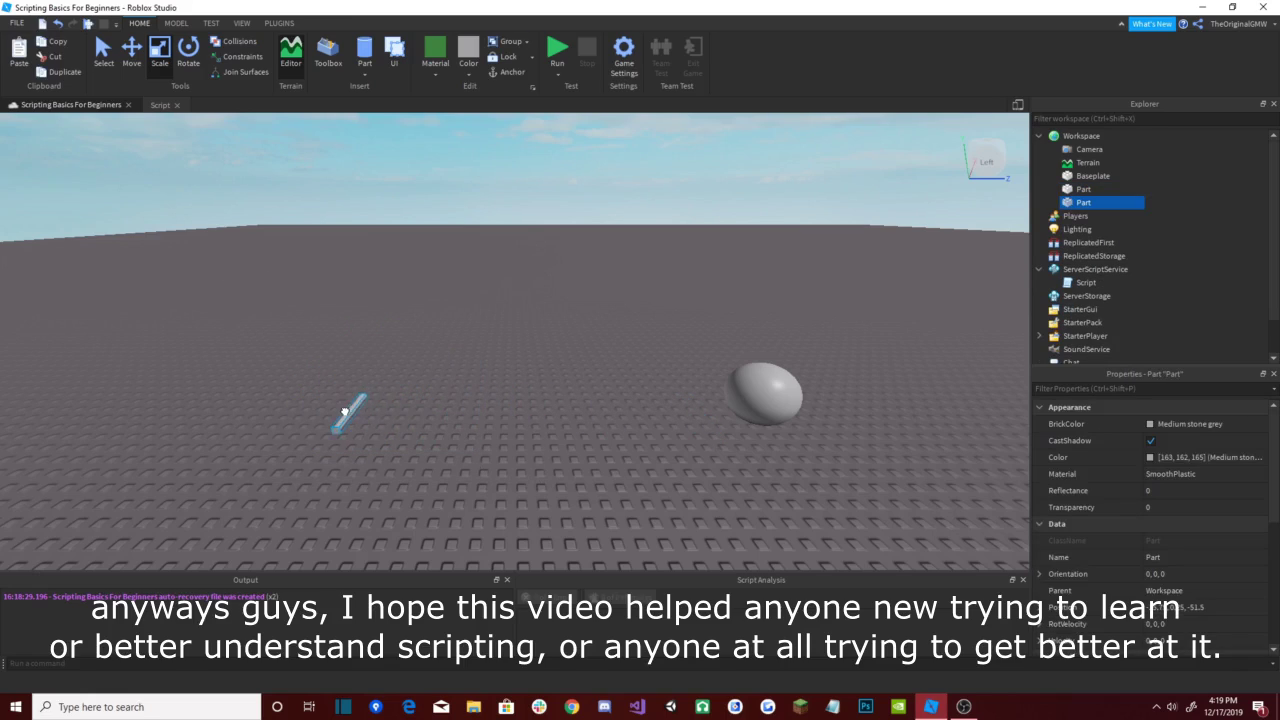
pyautogui.press('Delete')
# Step: Move the sphere to the cleared centre of the baseplate and select it up close
pyautogui.moveTo(760, 390); pyautogui.dragTo(494, 364)
pyautogui.click(612, 361)
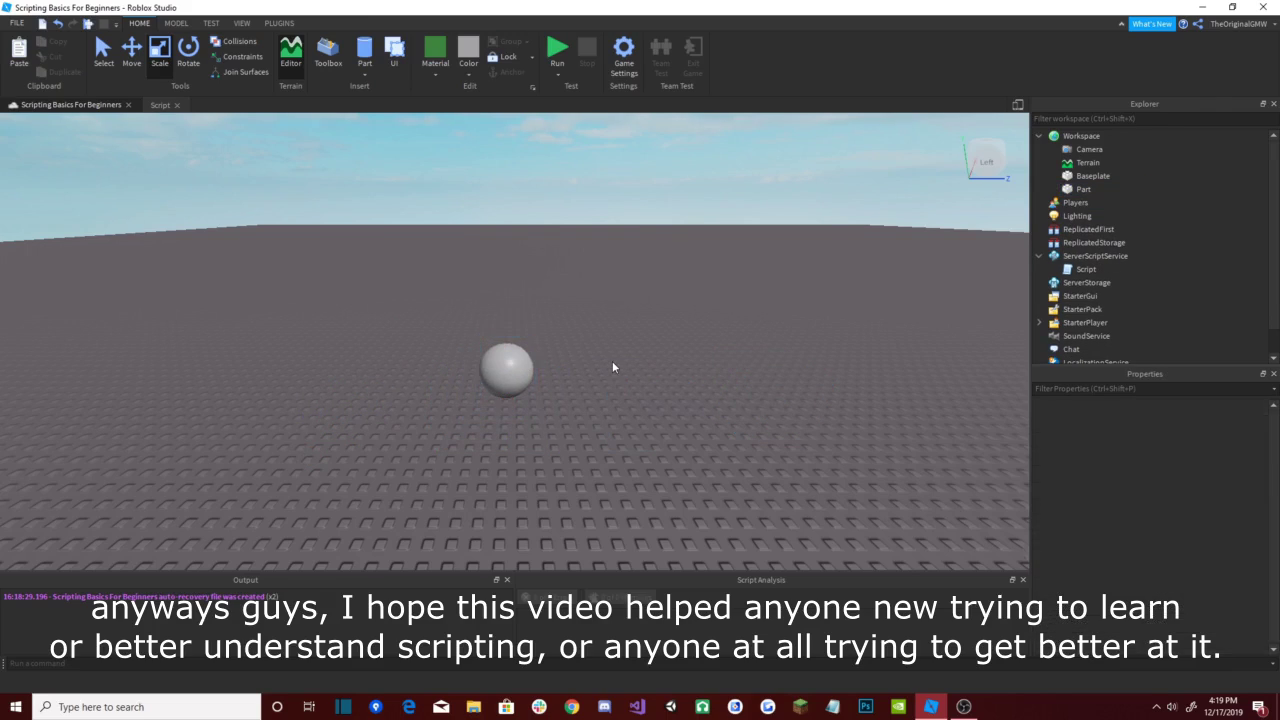
pyautogui.press('w')
pyautogui.moveTo(612, 361); pyautogui.dragTo(611, 360, button='right')
pyautogui.click(501, 350)
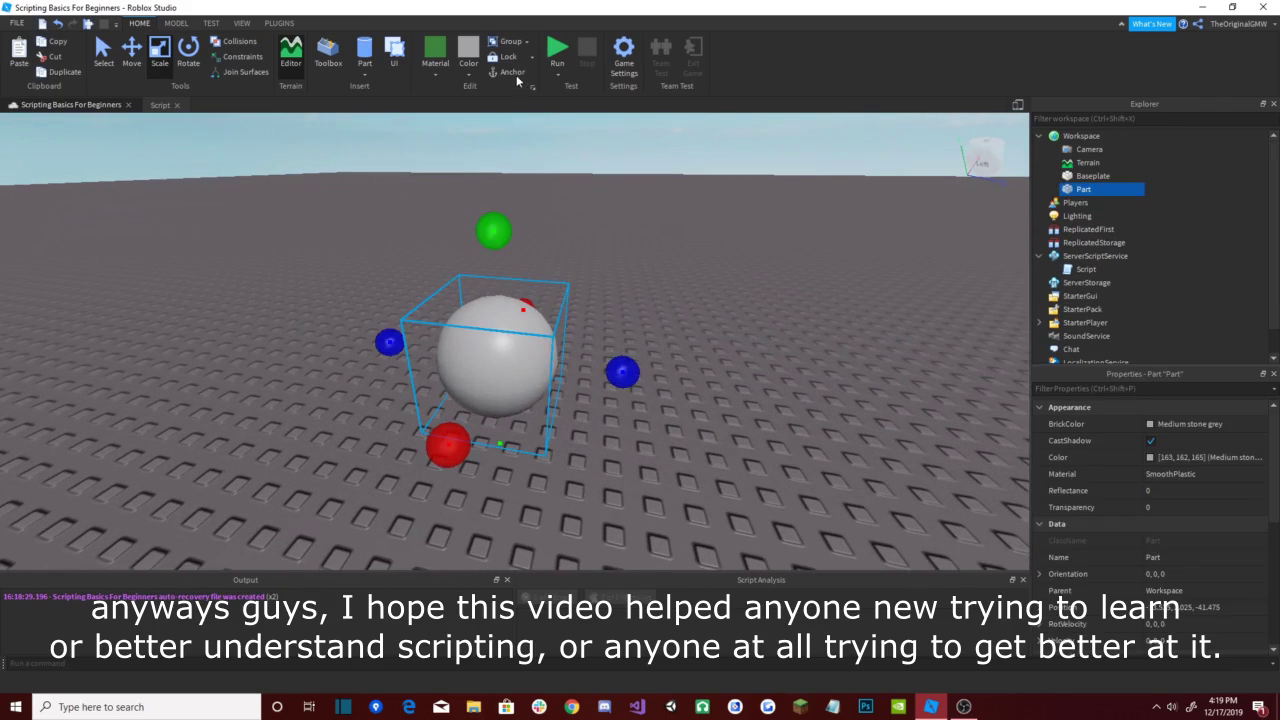
# Step: Anchor the sphere, change its material to Neon, and deselect it
pyautogui.click(365, 74)
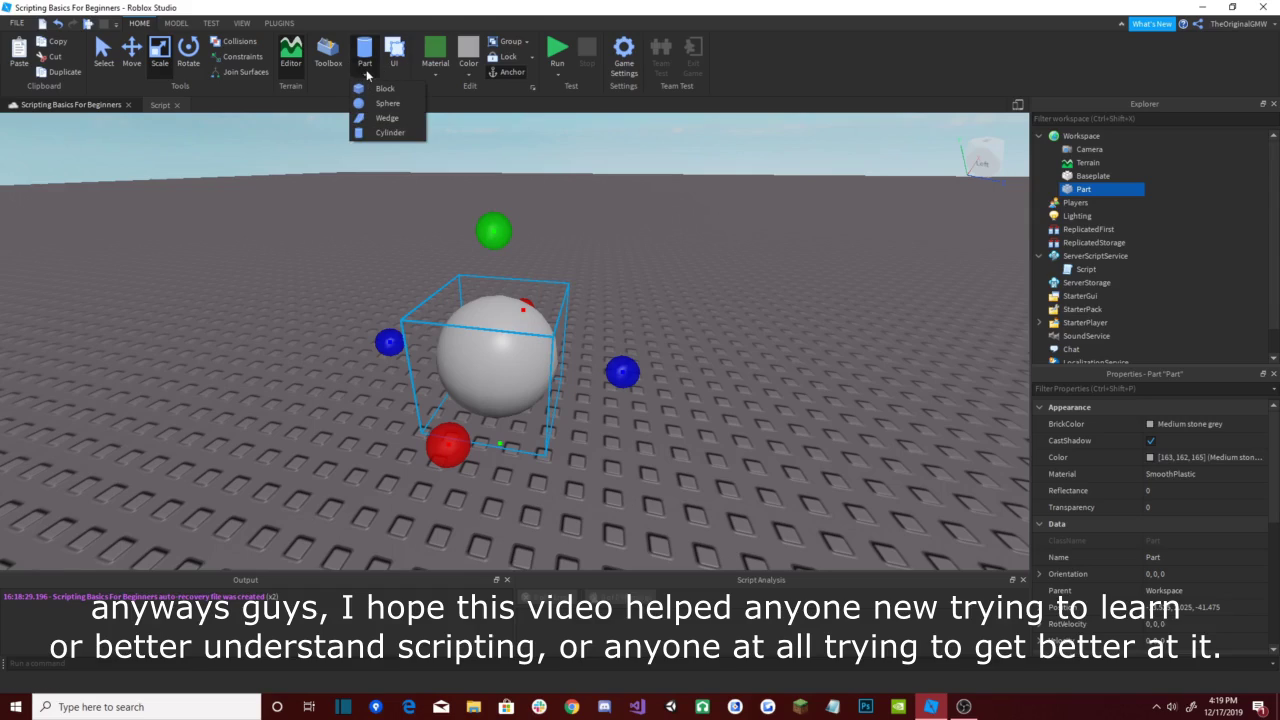
pyautogui.click(440, 68)
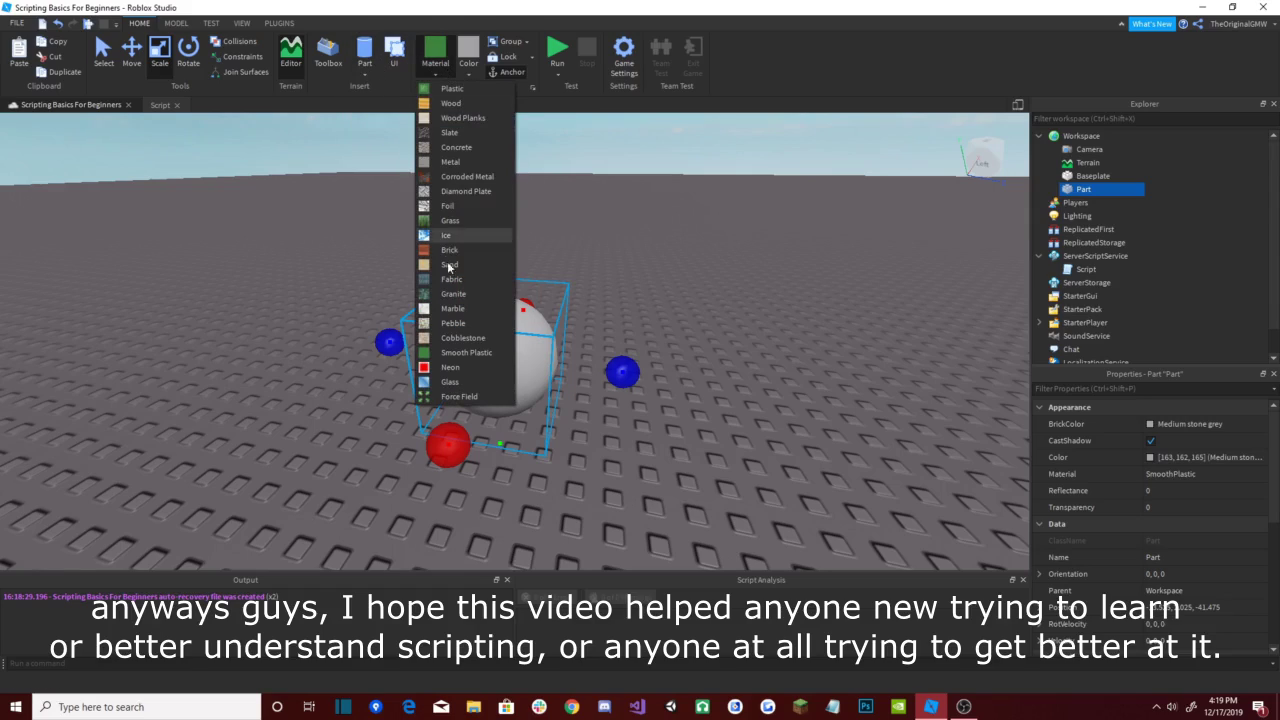
pyautogui.click(452, 368)
pyautogui.scroll(-5, 604, 297)
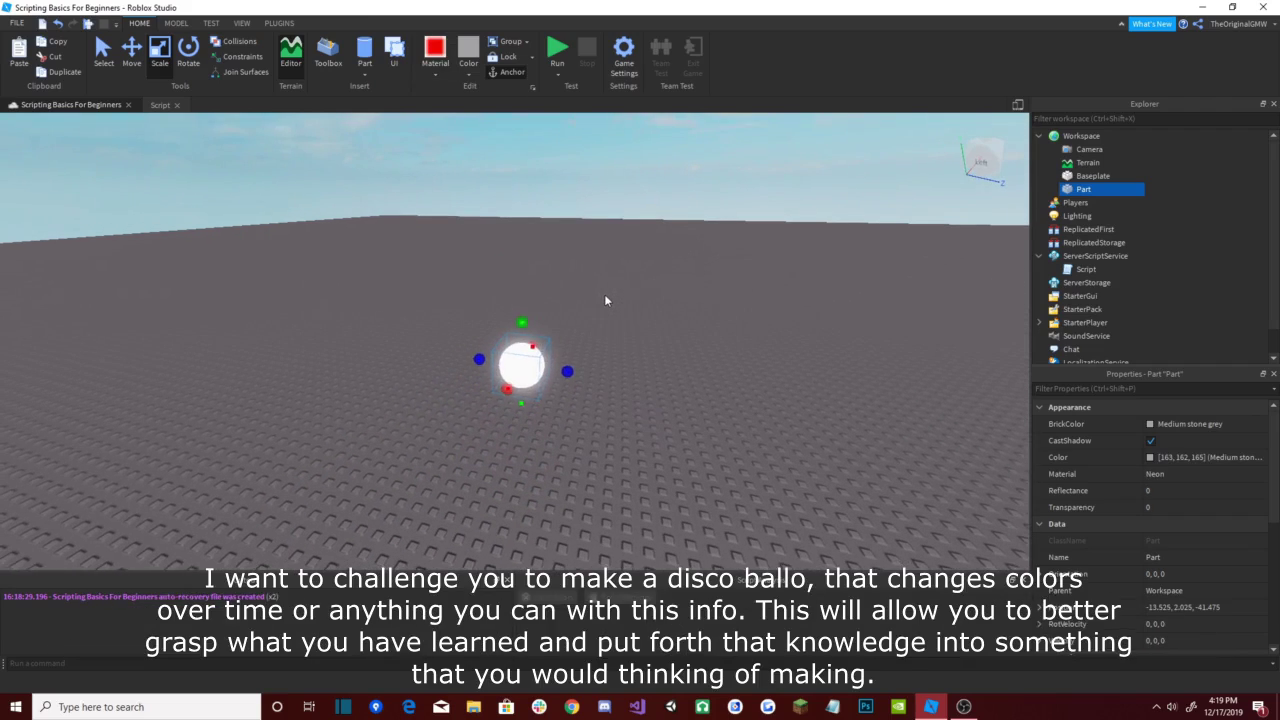
pyautogui.click(605, 300)
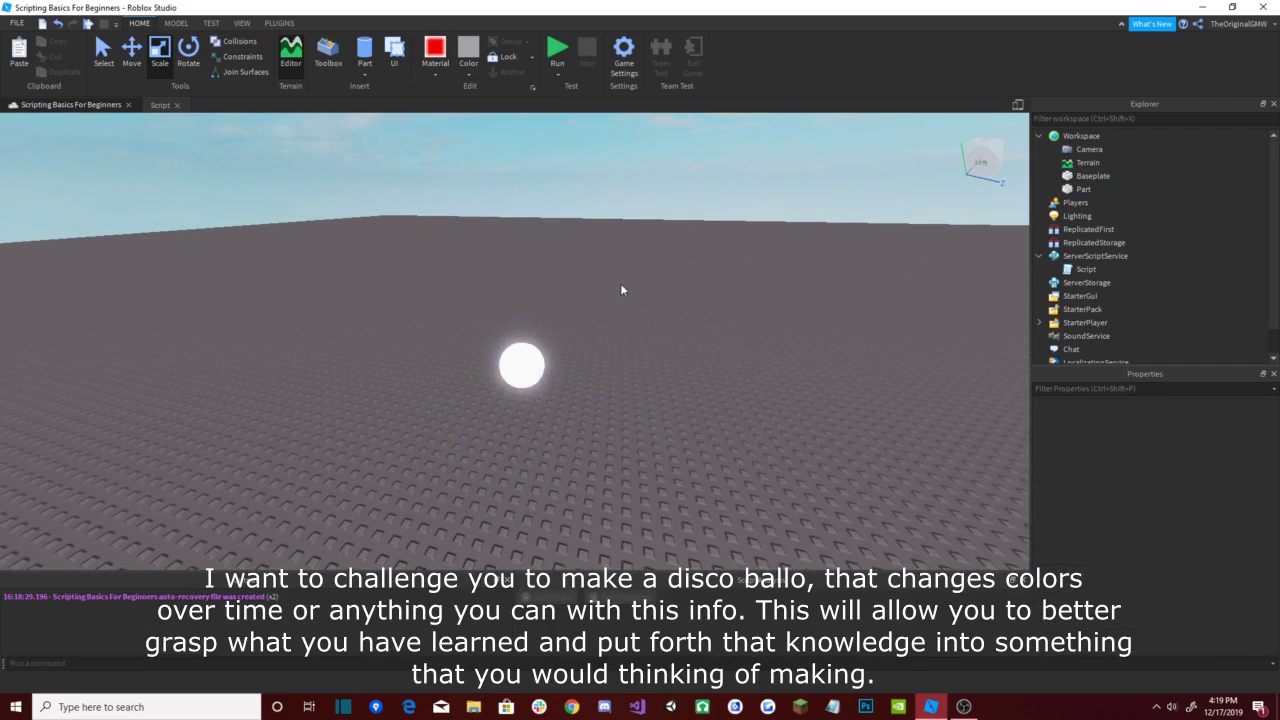
# Step: Look at the neon sphere and the Script in ServerScriptService, ending on the script's code
pyautogui.click(534, 360)
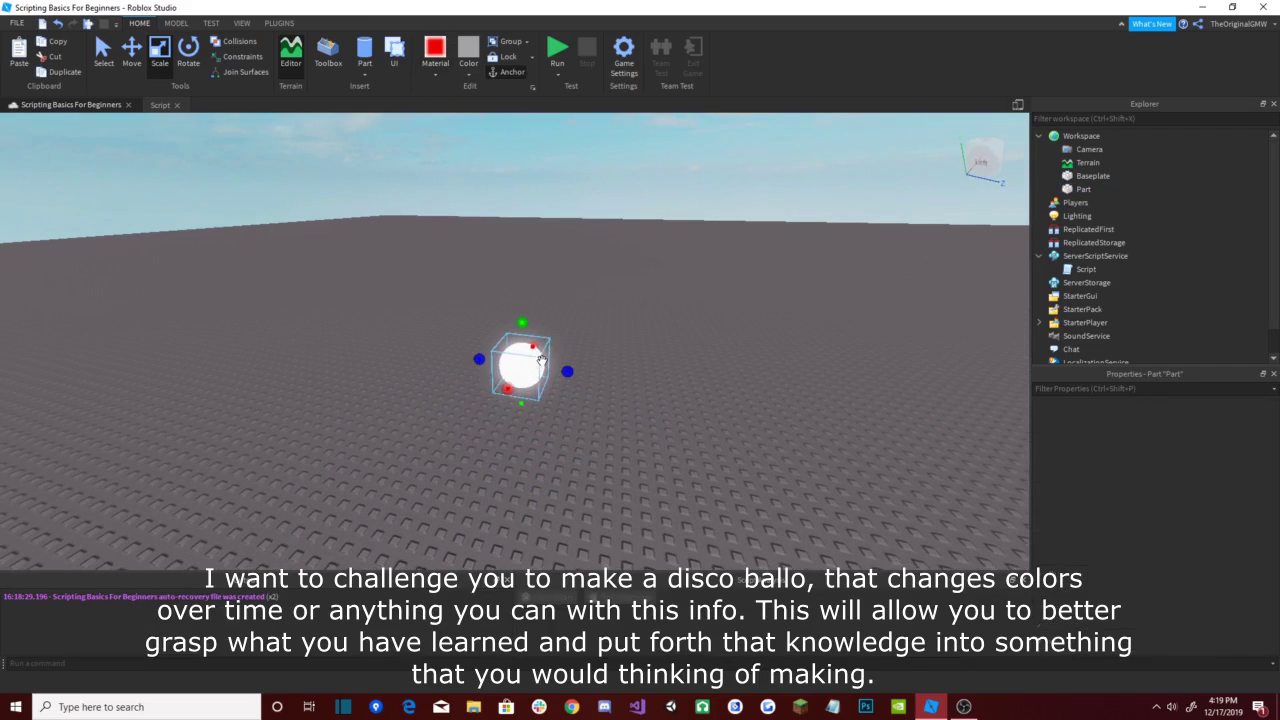
pyautogui.doubleClick(1082, 270)
pyautogui.click(99, 104)
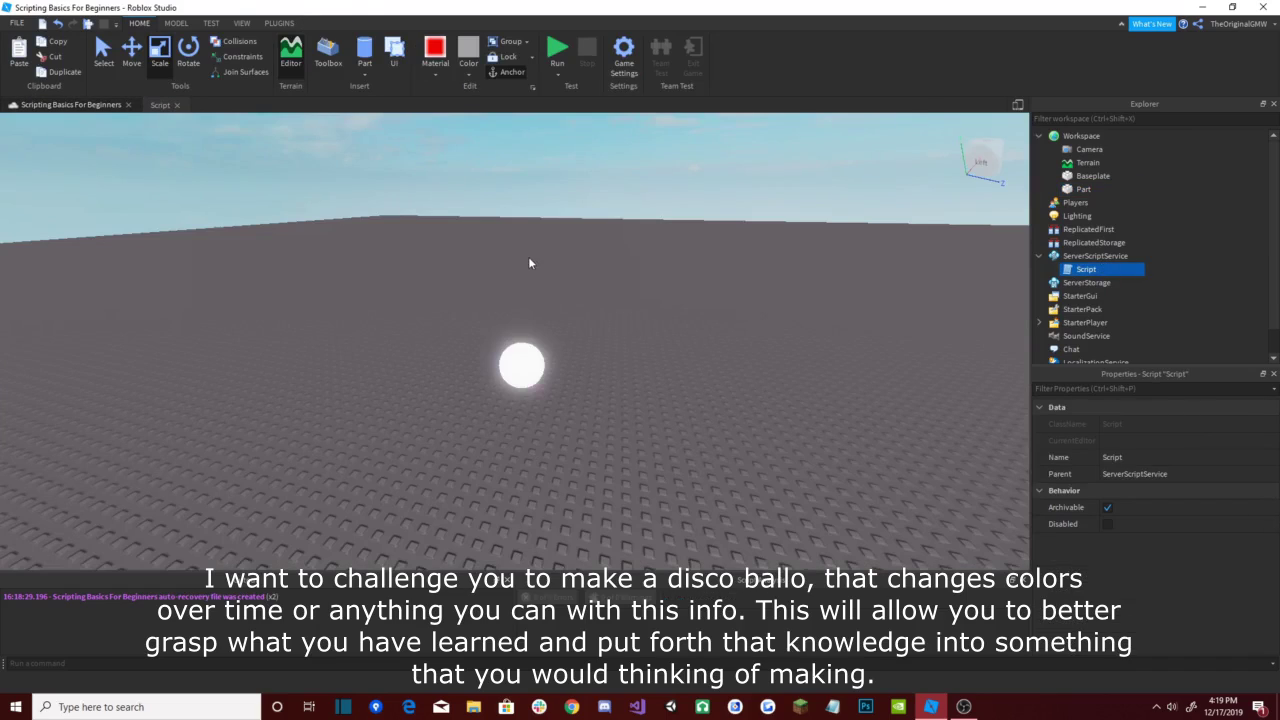
pyautogui.click(160, 104)
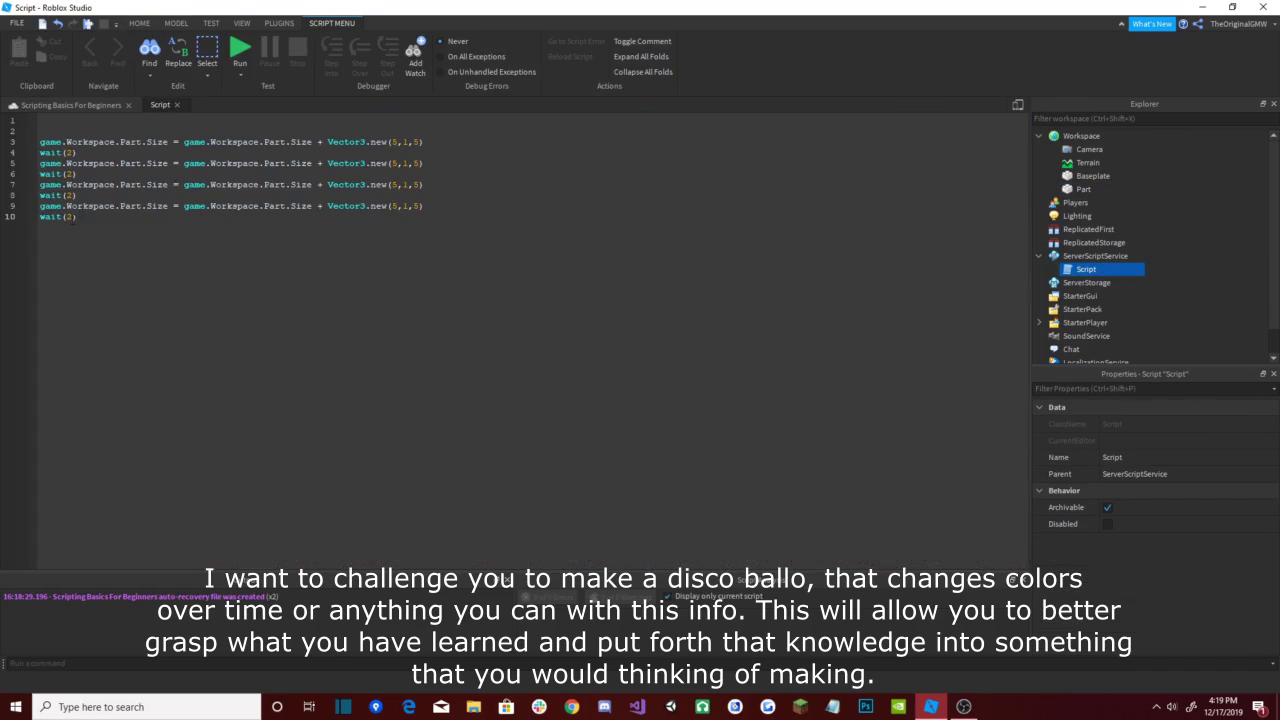
# Step: Cut the script down to game.Workspace.Part. by removing the repeated Size changes and their waits
pyautogui.moveTo(77, 216); pyautogui.dragTo(165, 152)
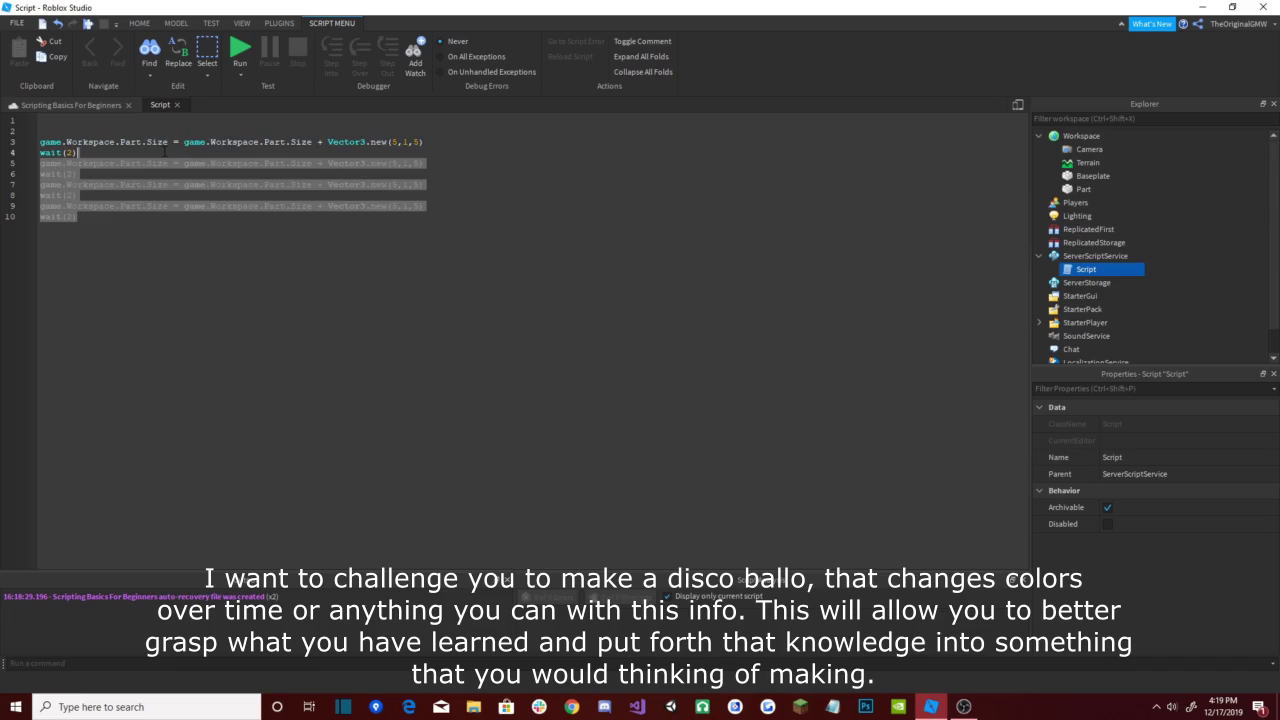
pyautogui.press('BackSpace')
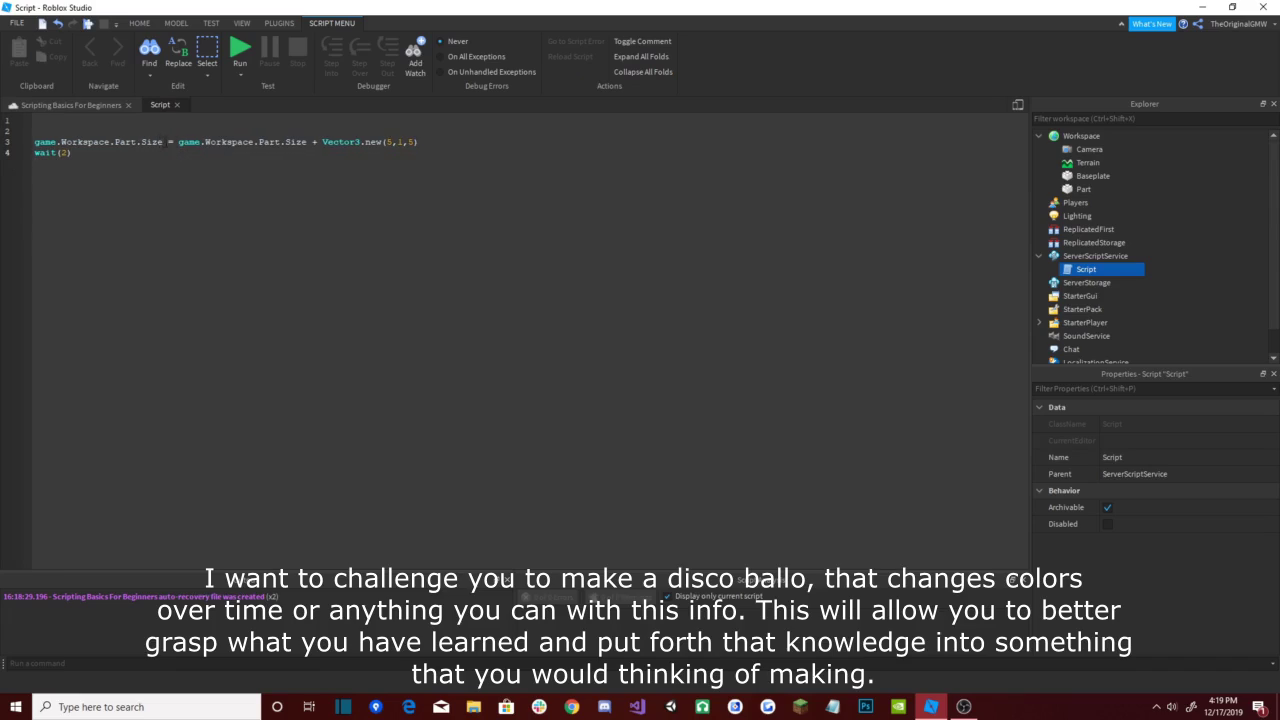
pyautogui.moveTo(166, 148); pyautogui.dragTo(138, 143)
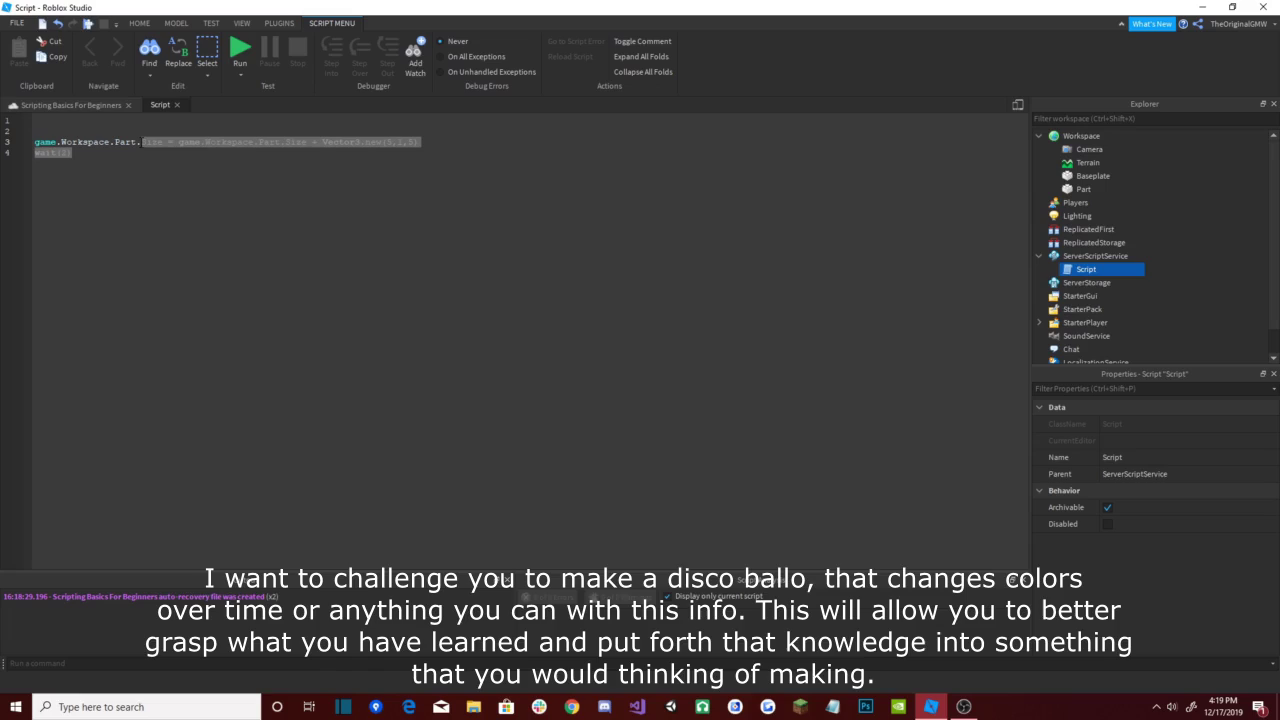
pyautogui.write('C')
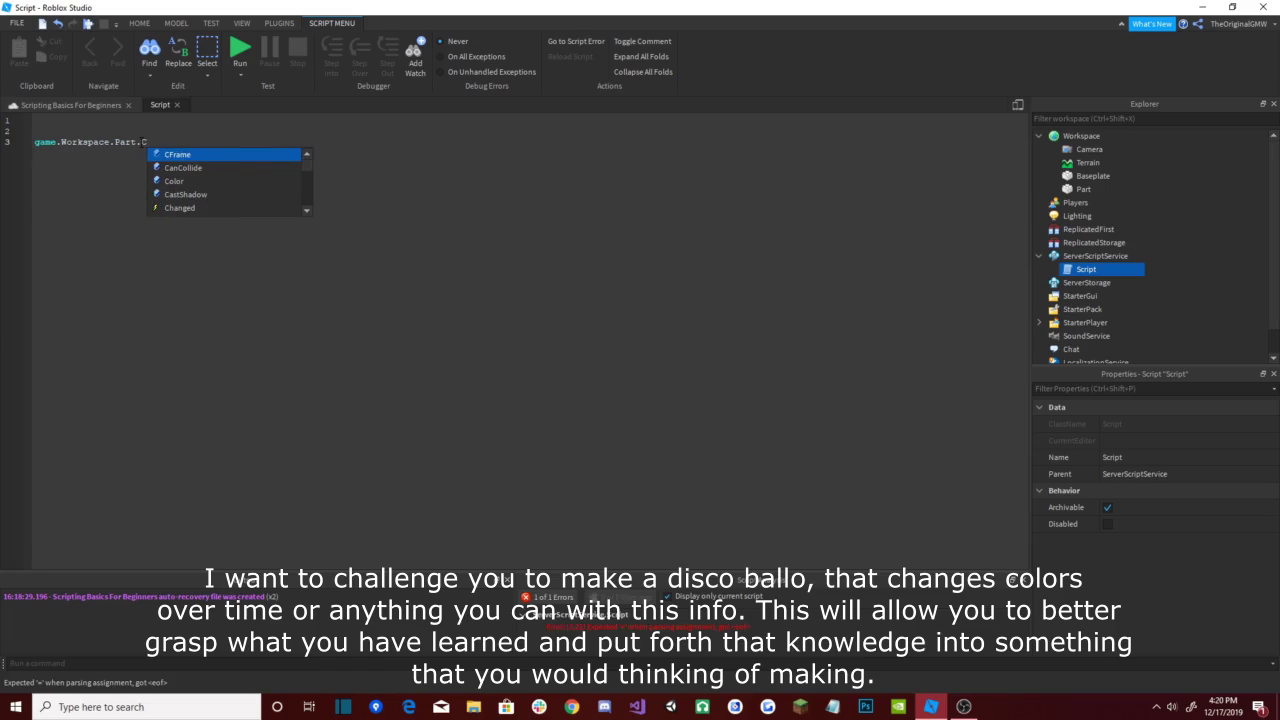
pyautogui.press('BackSpace')
# Step: Complete the line as game.Workspace.Part.BrickColor = BrickColor.new("Really red") and add wait(2) below it
pyautogui.write('BrickColor = Br')
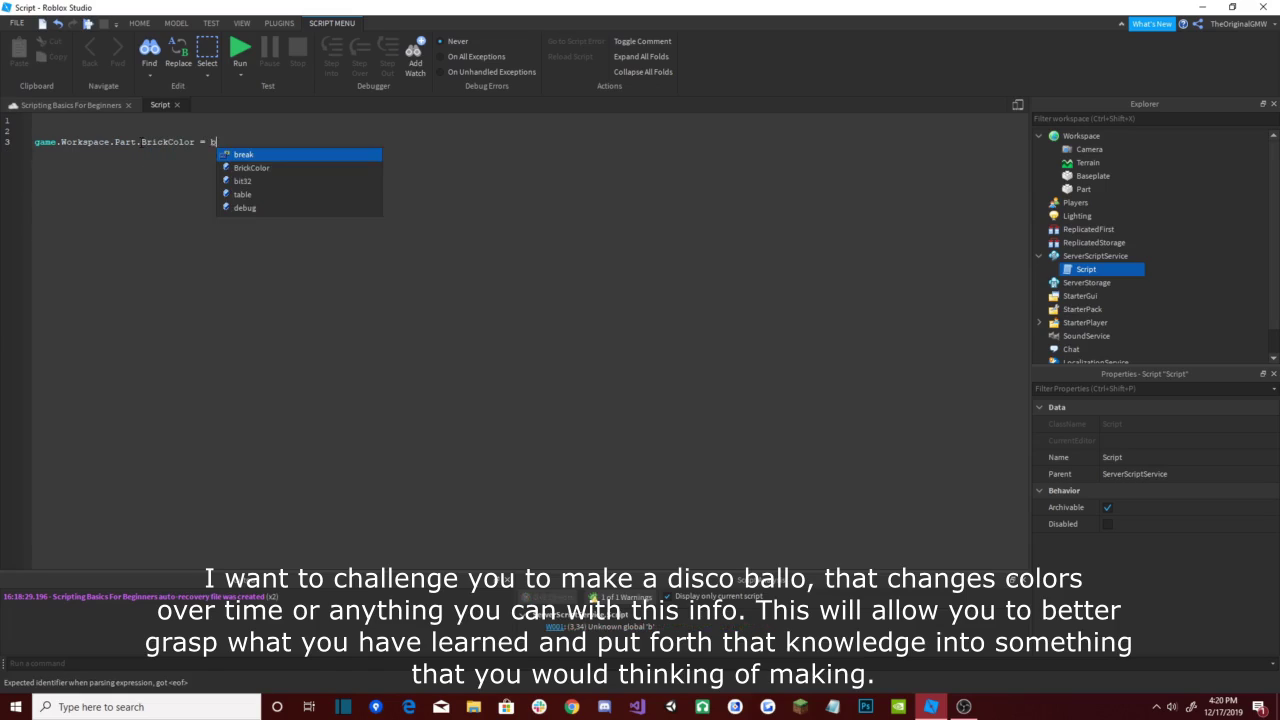
pyautogui.write('ickColor')
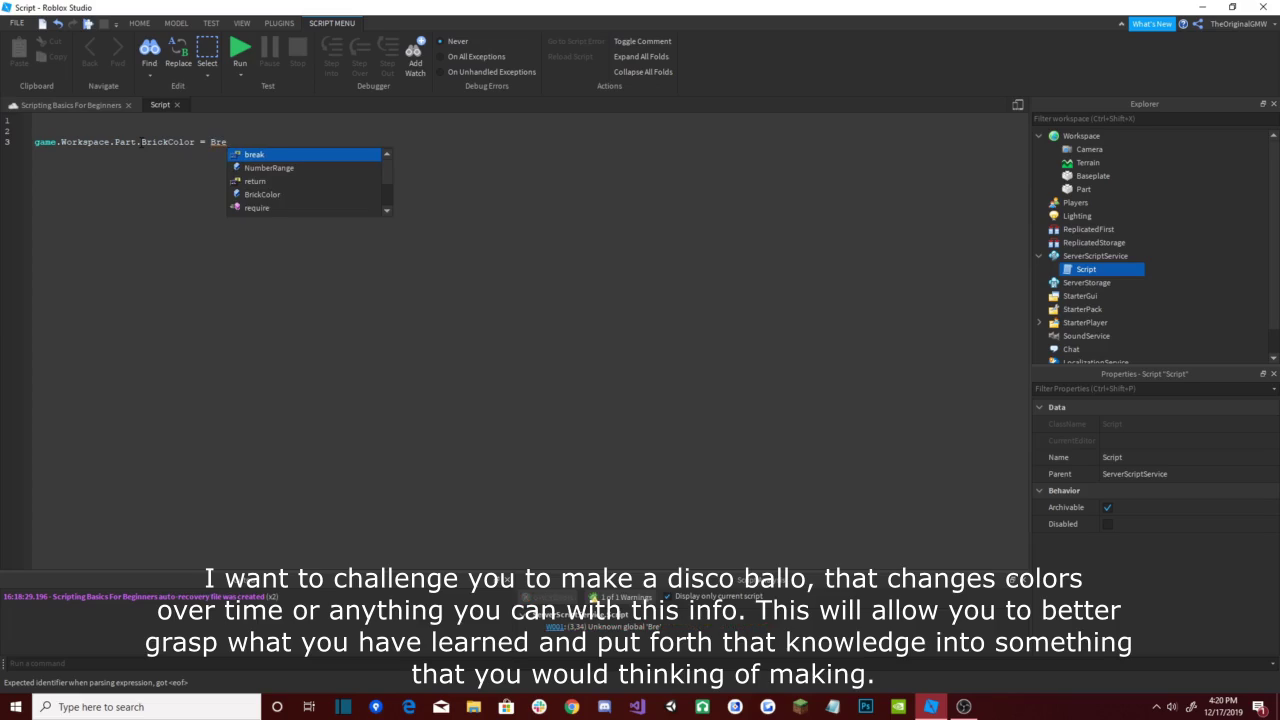
pyautogui.write('.')
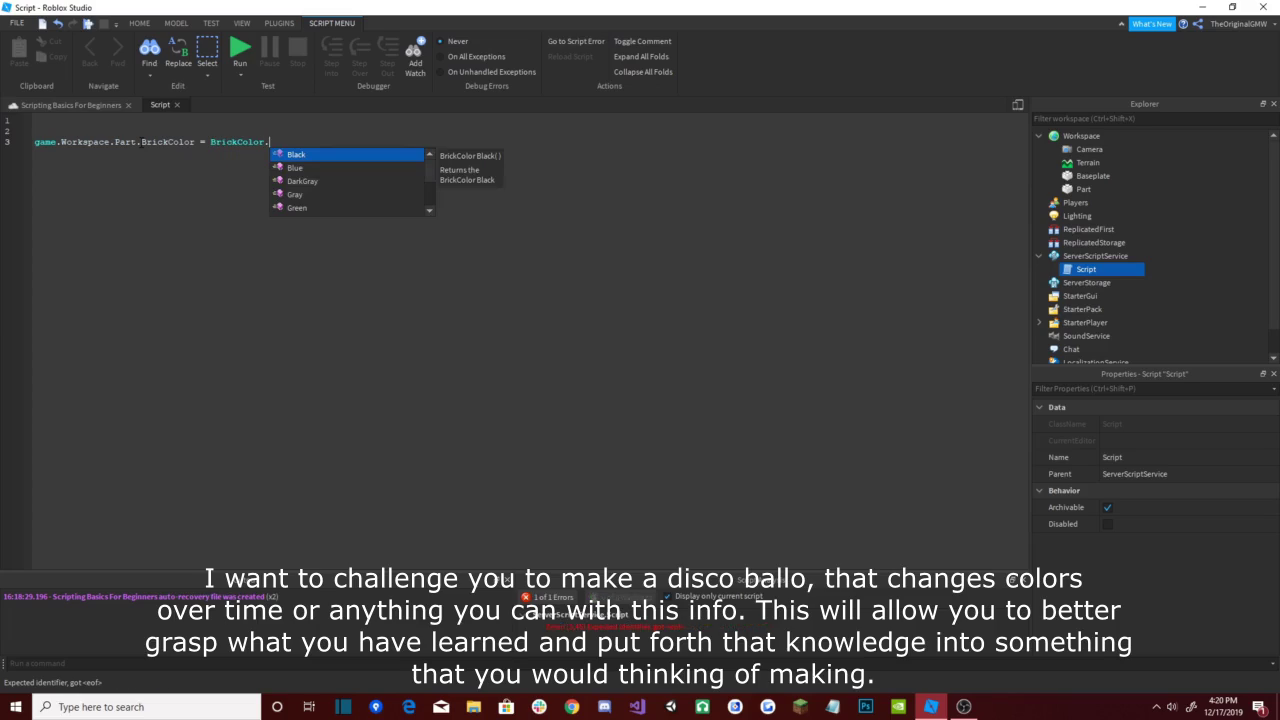
pyautogui.write('new("')
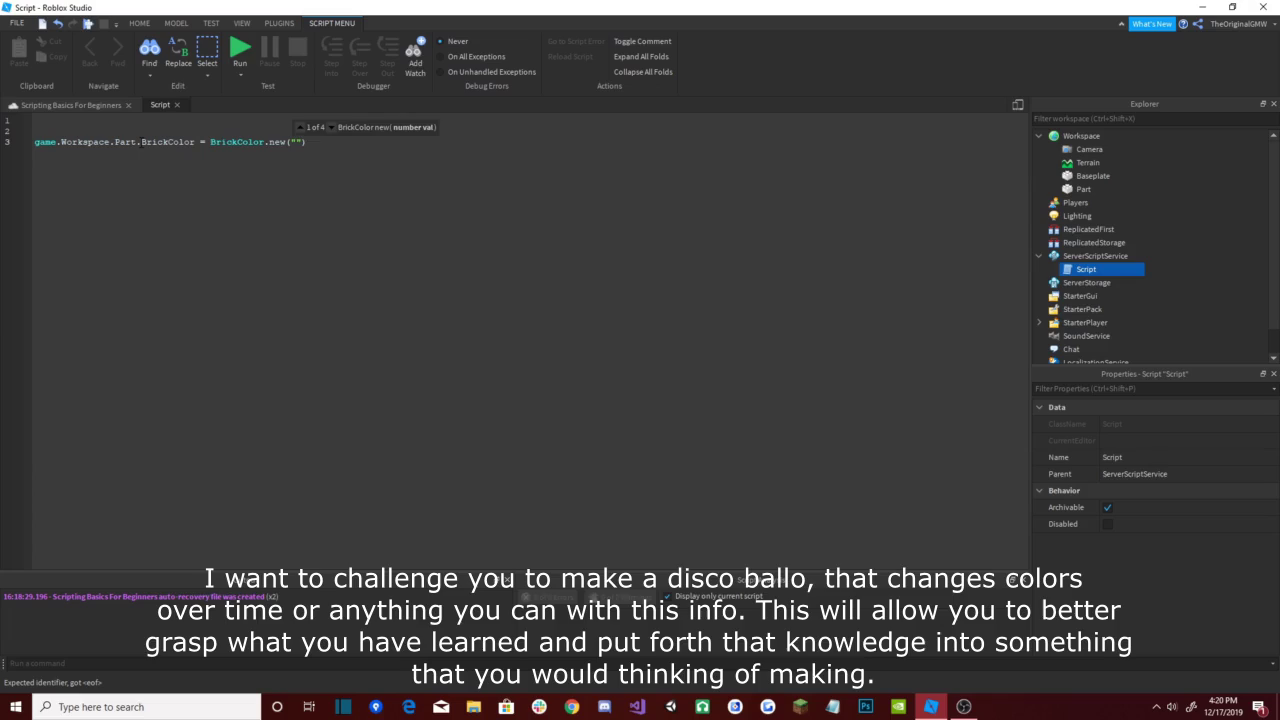
pyautogui.write('Really red')
pyautogui.press('Down')
pyautogui.press('Return')
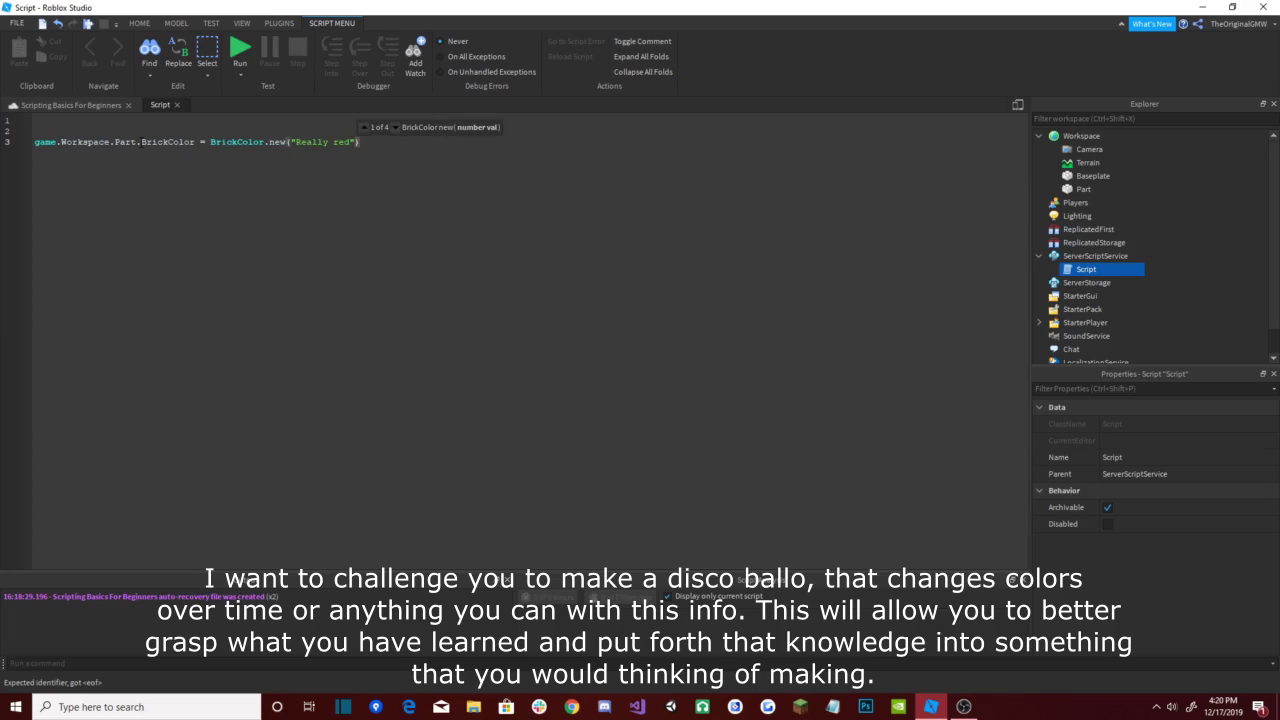
pyautogui.press('Right')
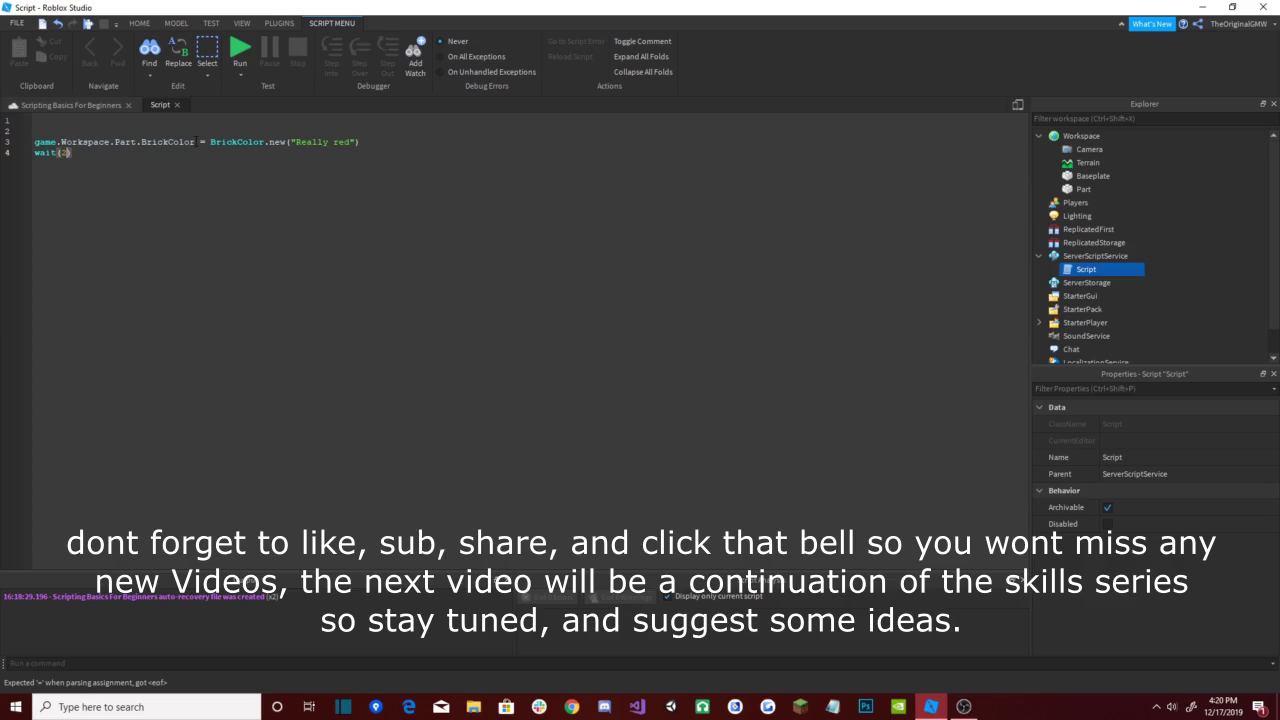
# Step: Copy the BrickColor line with its wait(2) and paste three more copies of the pair below
pyautogui.moveTo(47, 152); pyautogui.dragTo(37, 144)
pyautogui.hotkey('ctrl', 'c')
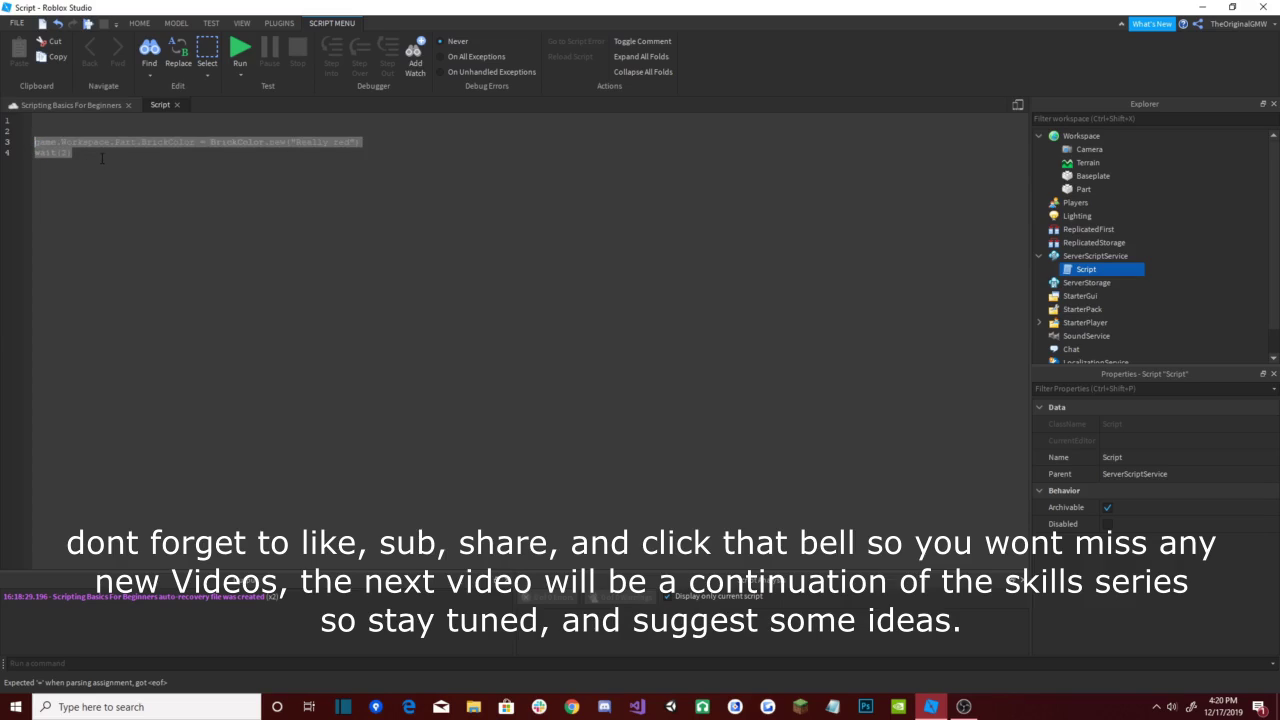
pyautogui.click(102, 157)
pyautogui.hotkey('ctrl', 'v')
pyautogui.hotkey('ctrl', 'v')
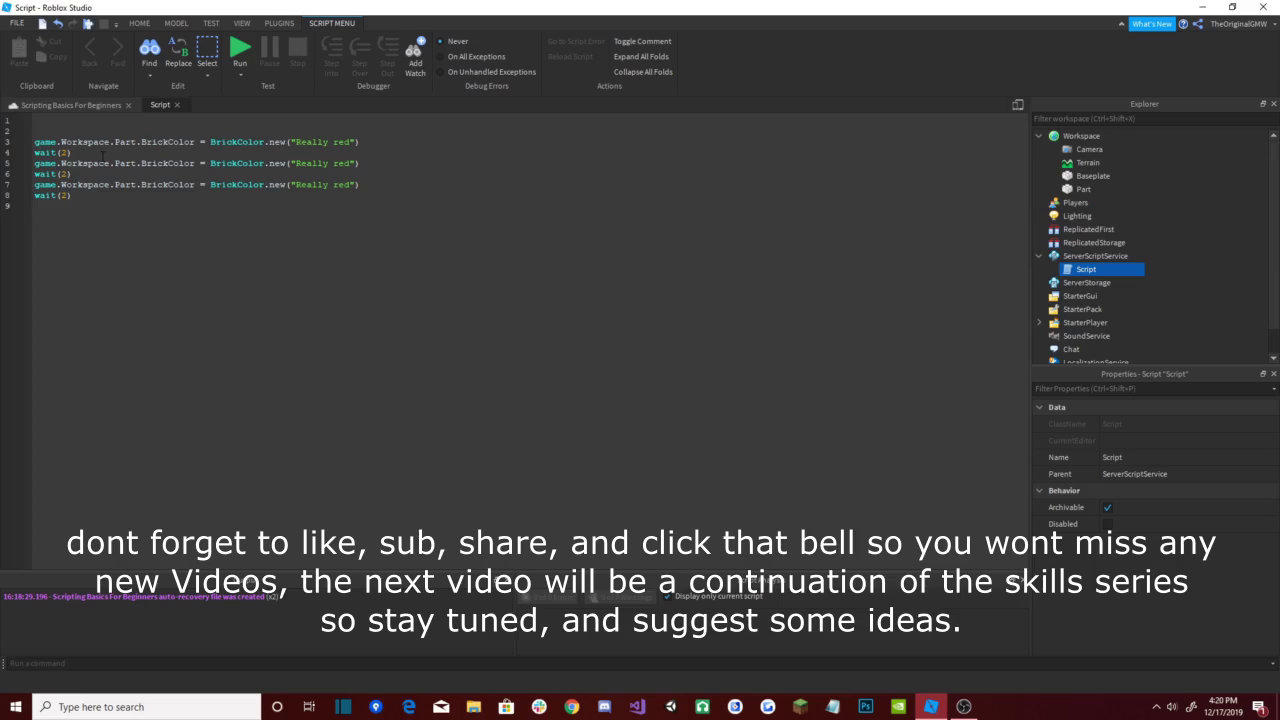
pyautogui.hotkey('ctrl', 'v')
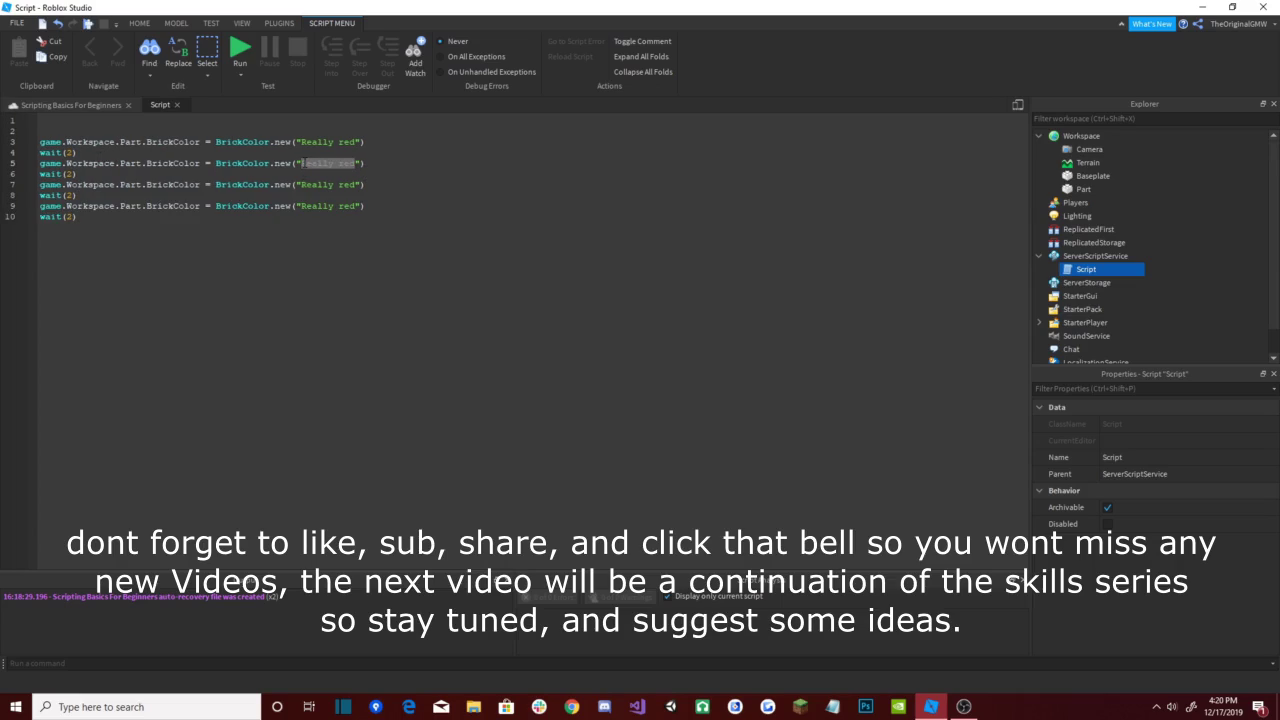
# Step: Change the second BrickColor line's color to Black and the third one's to White
pyautogui.write('Black')
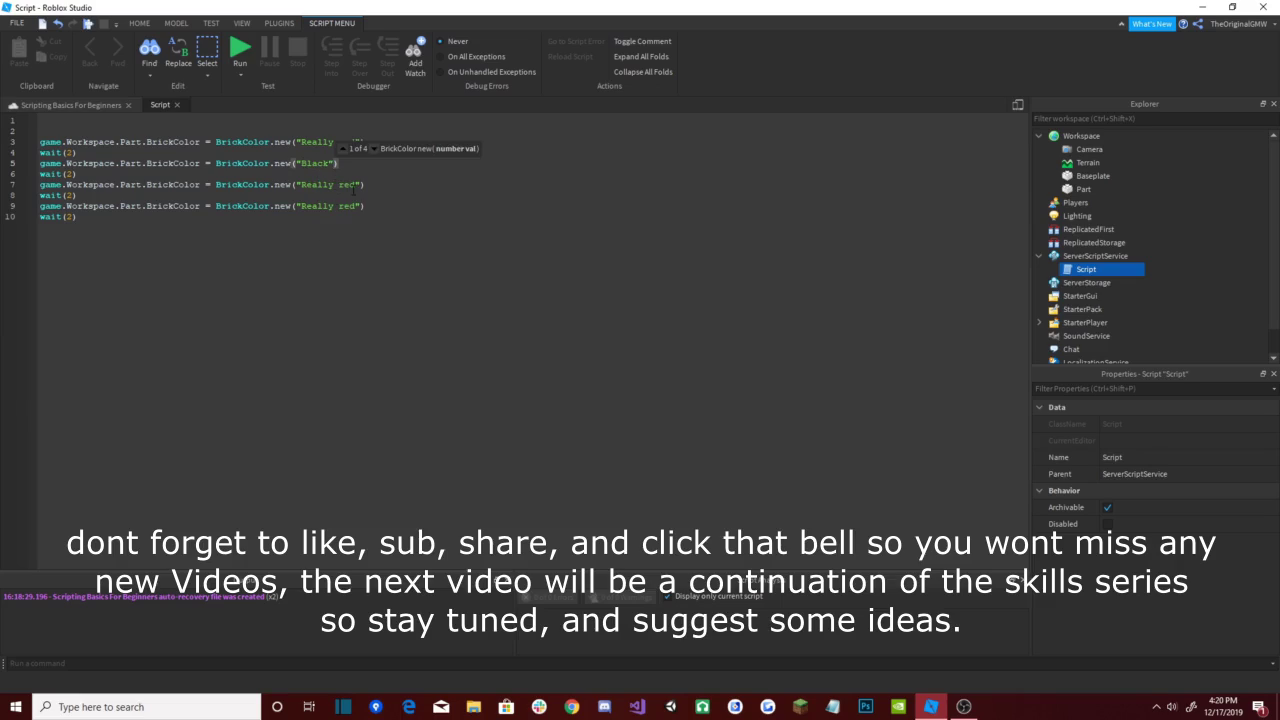
pyautogui.write('White')
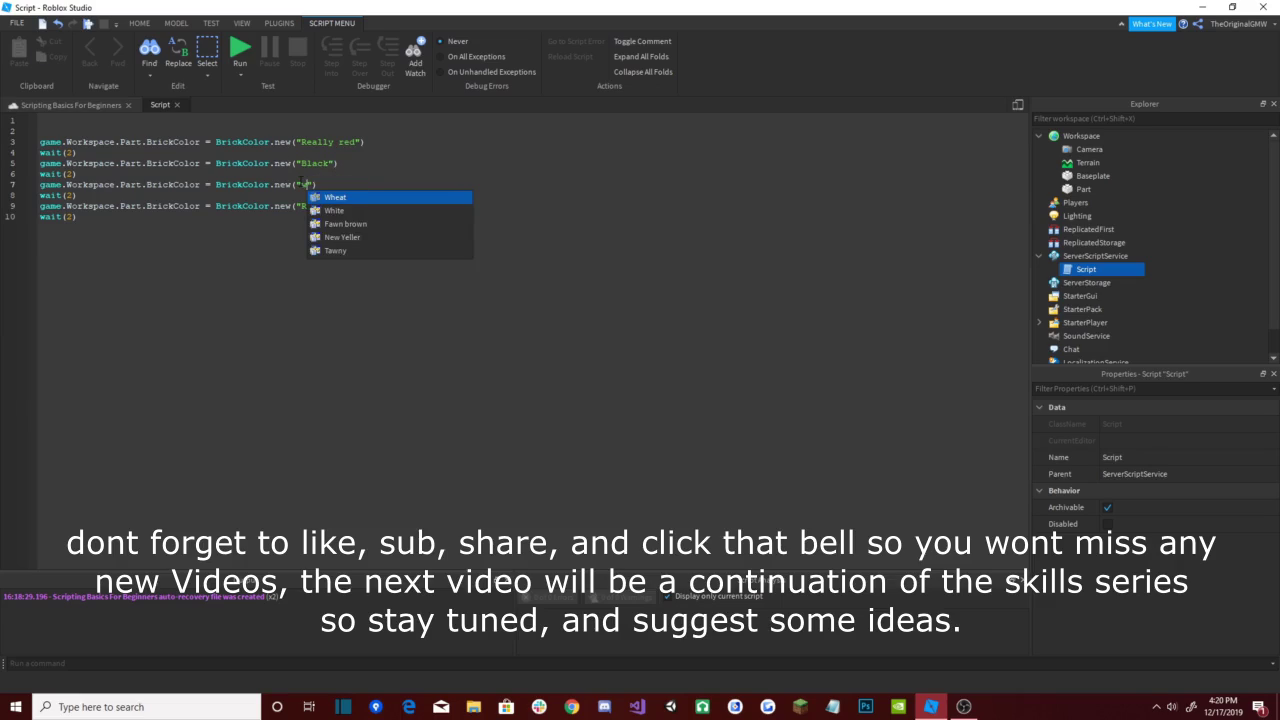